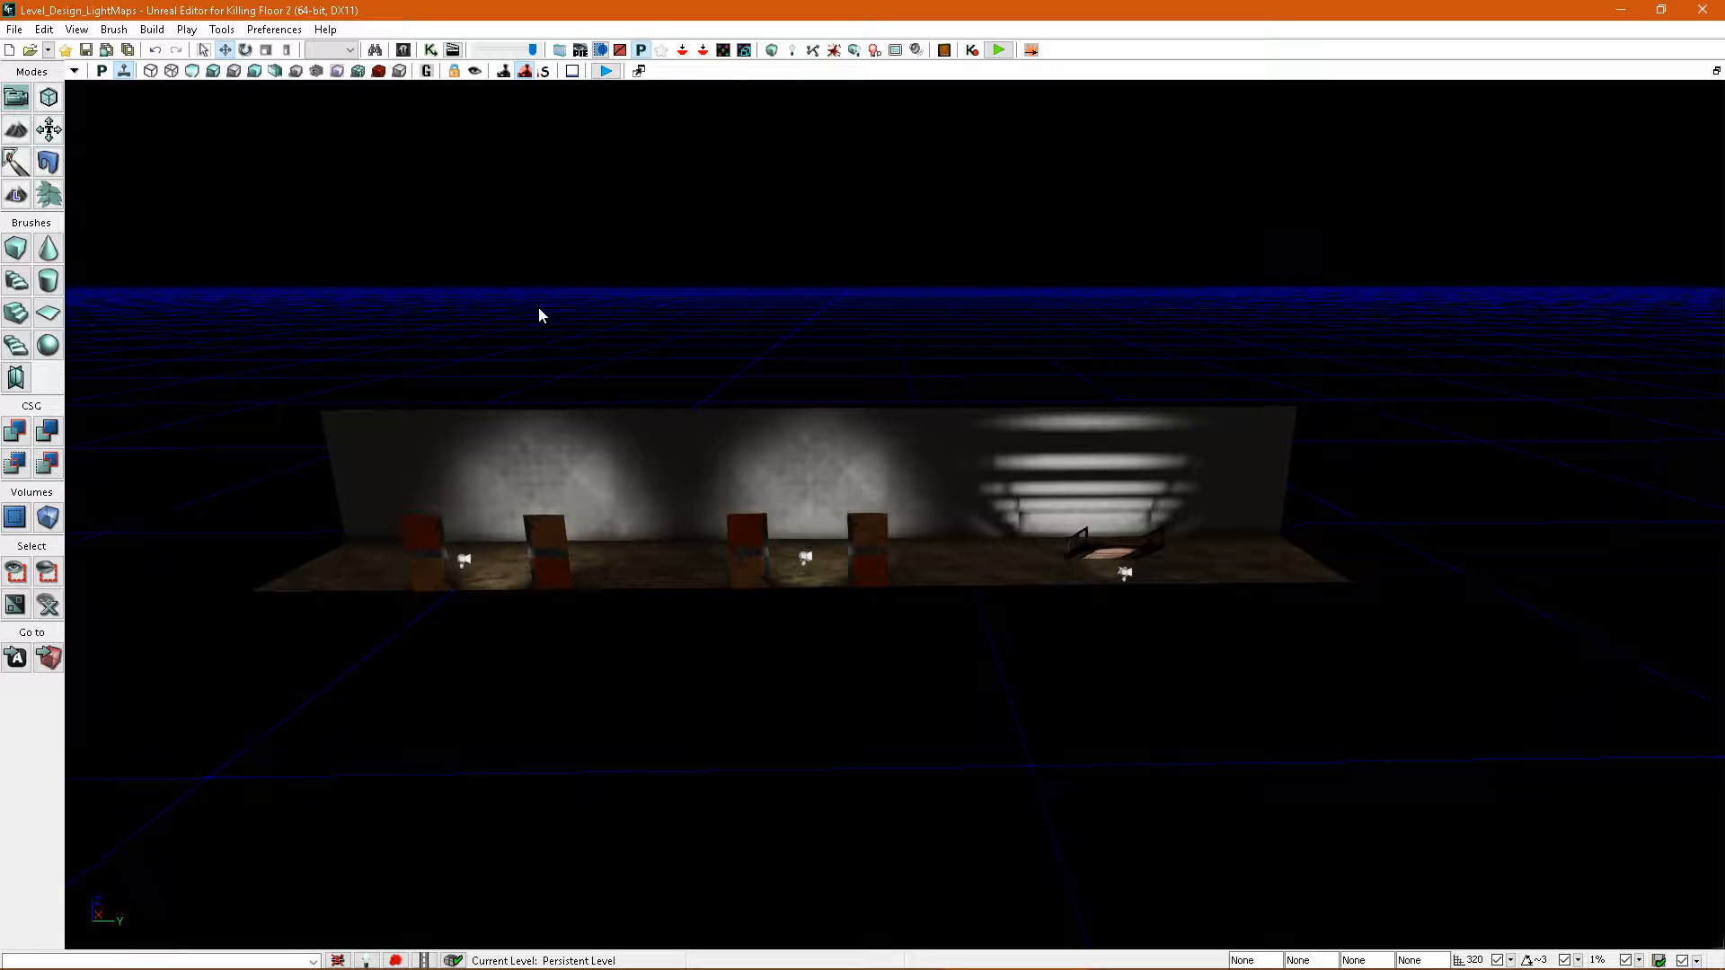
- Select the lit section of the first wall and locate its static mesh in the Content Browser
{"action": "right_click_drag", "start_coordinate": [539, 309], "coordinate": [912, 477]}
{"action": "left_click", "coordinate": [848, 473]}
{"action": "left_click", "coordinate": [920, 482]}
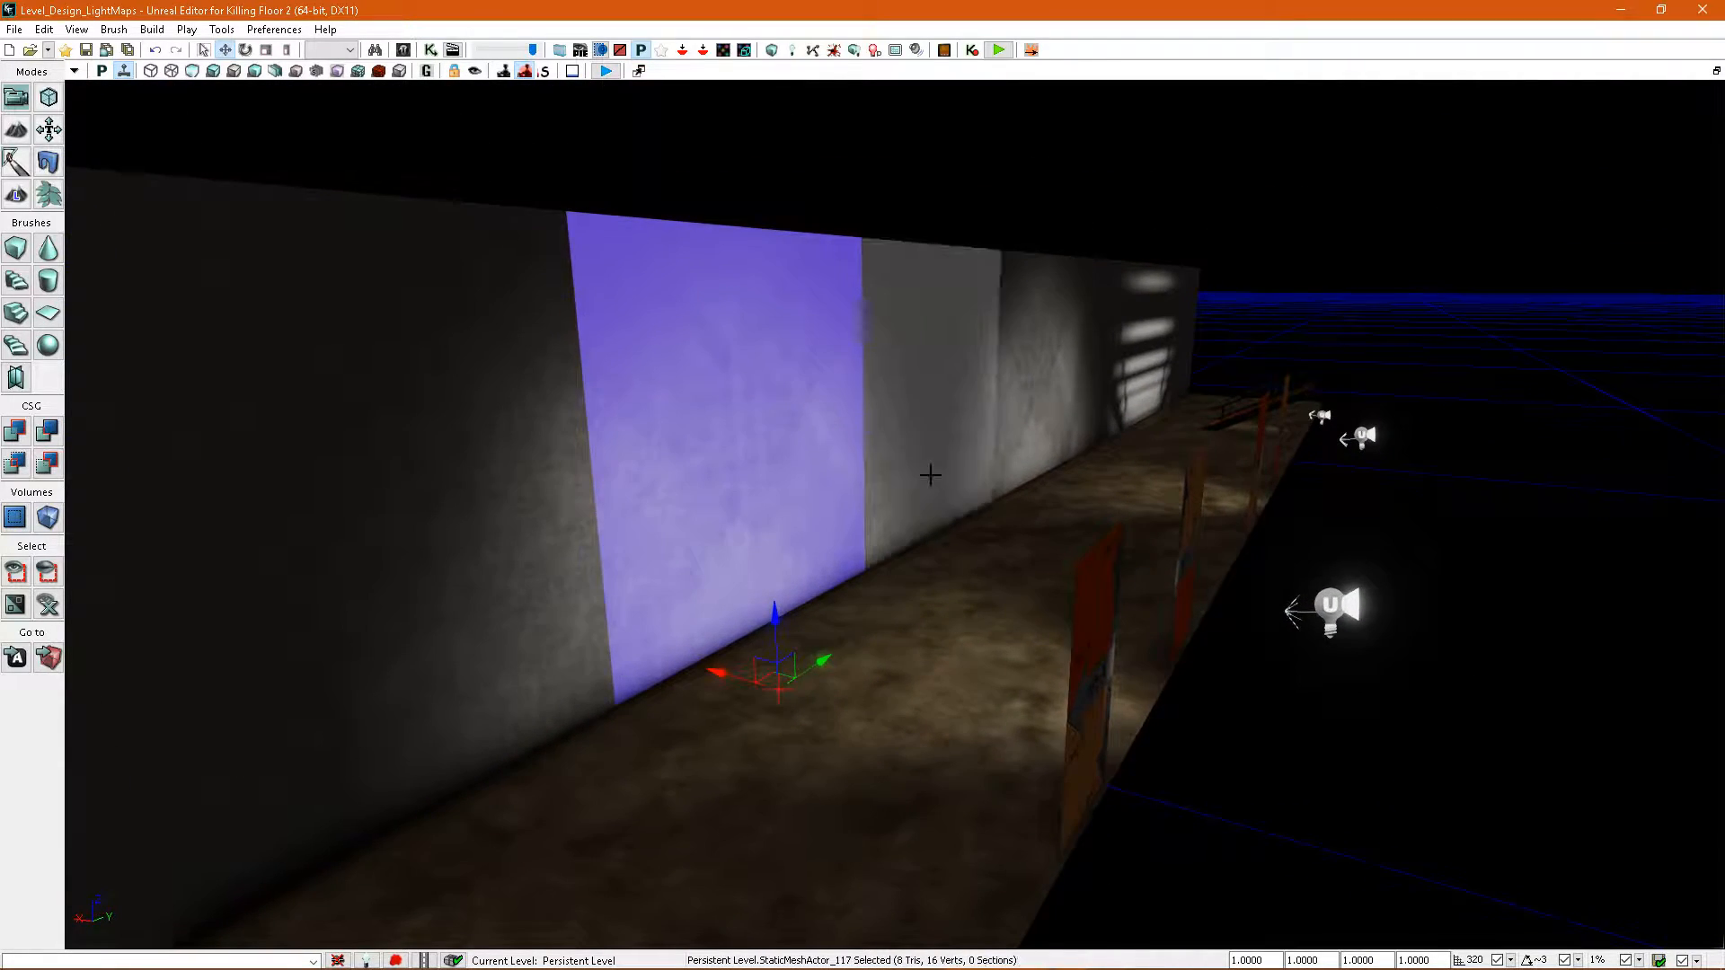
{"action": "right_click_drag", "start_coordinate": [948, 471], "coordinate": [990, 471]}
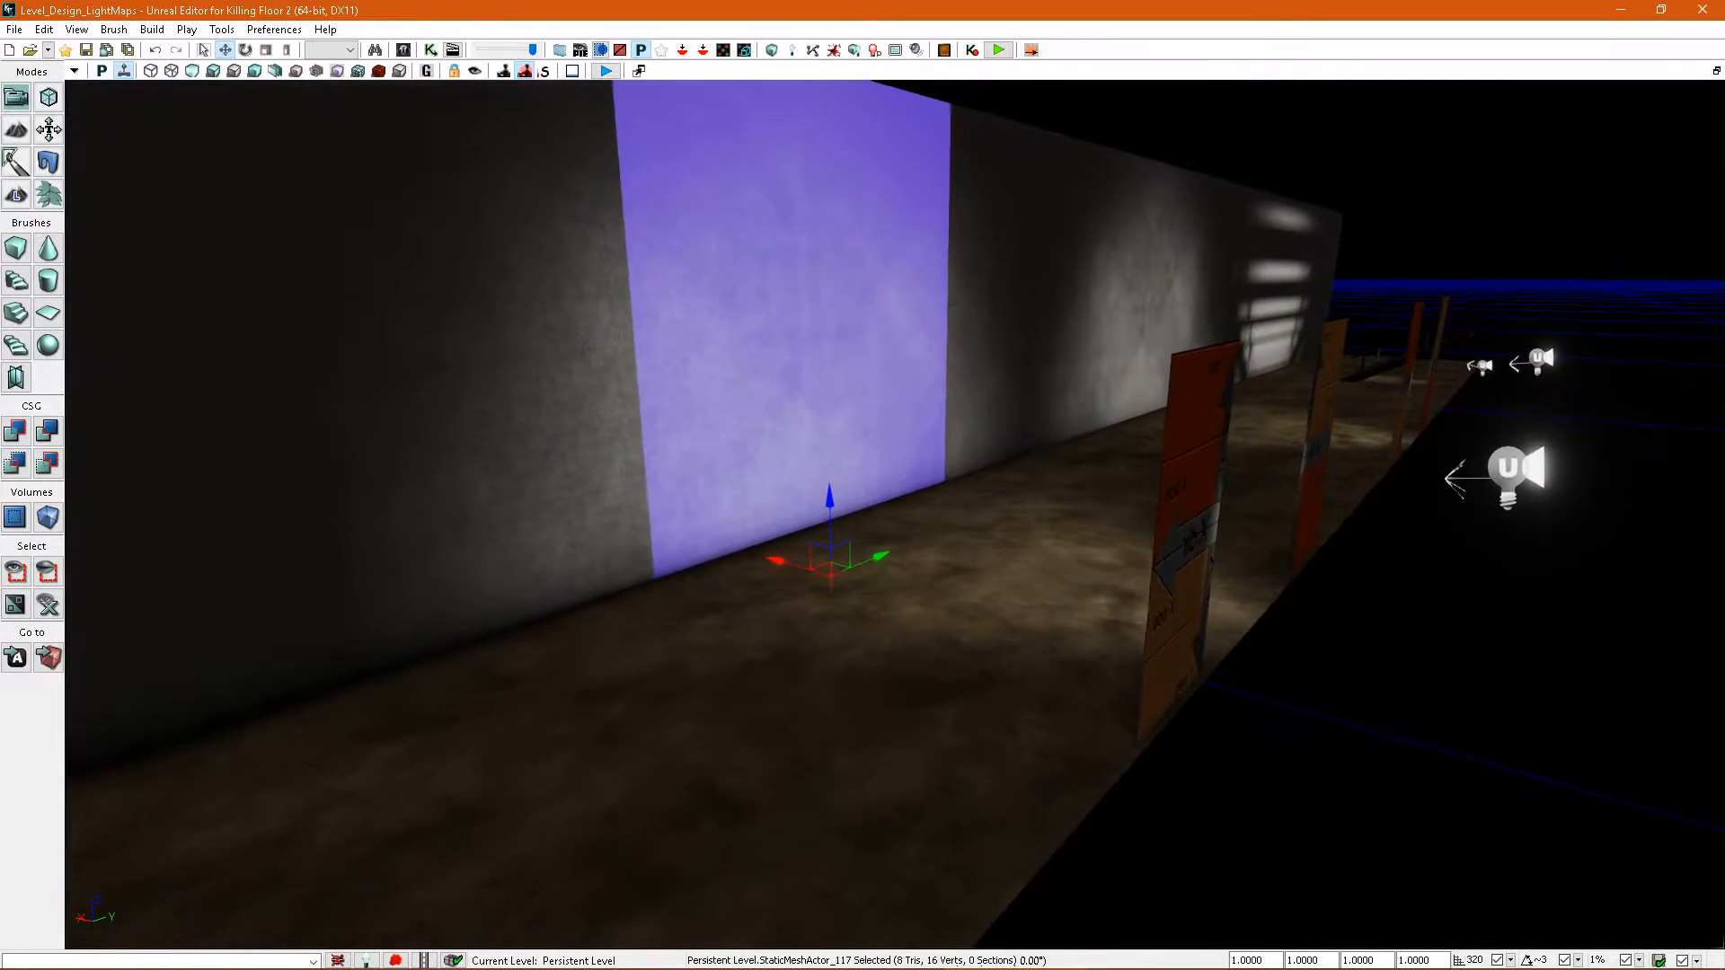
{"action": "key", "text": "ctrl+shift+f"}
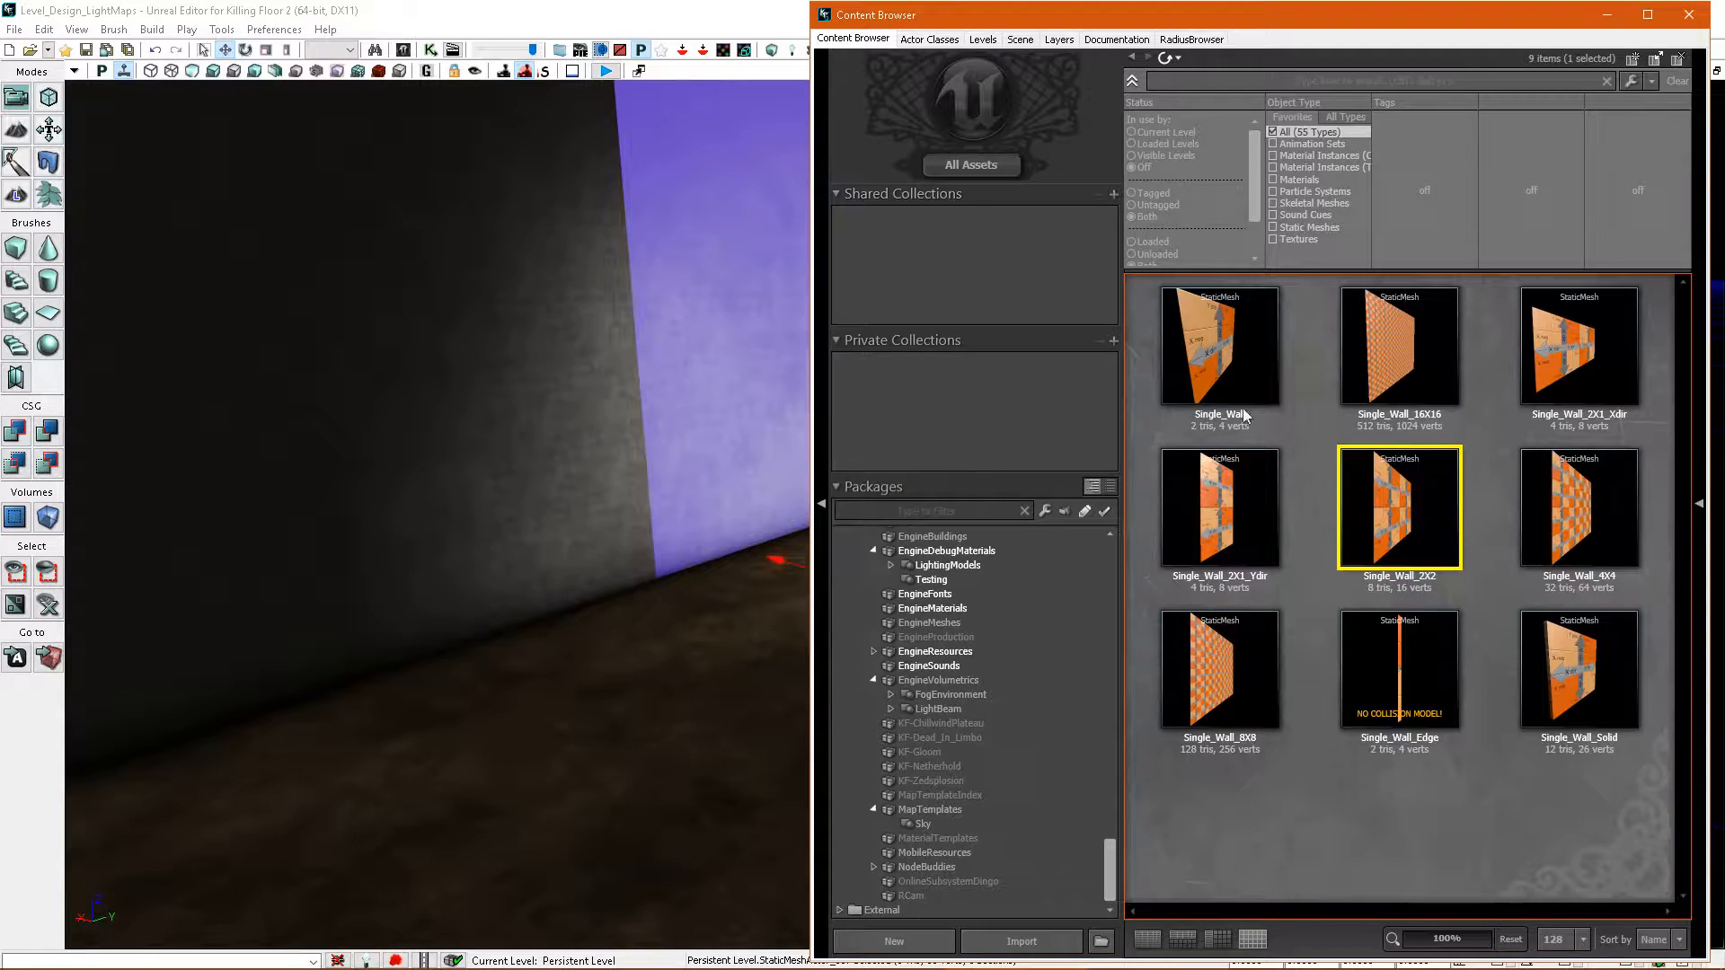
{"action": "left_click", "coordinate": [1687, 17]}
{"action": "mouse_move", "coordinate": [1009, 393]}
{"action": "right_mouse_down"}
{"action": "mouse_move", "coordinate": [966, 392]}
{"action": "mouse_move", "coordinate": [1002, 400]}
{"action": "right_mouse_up"}
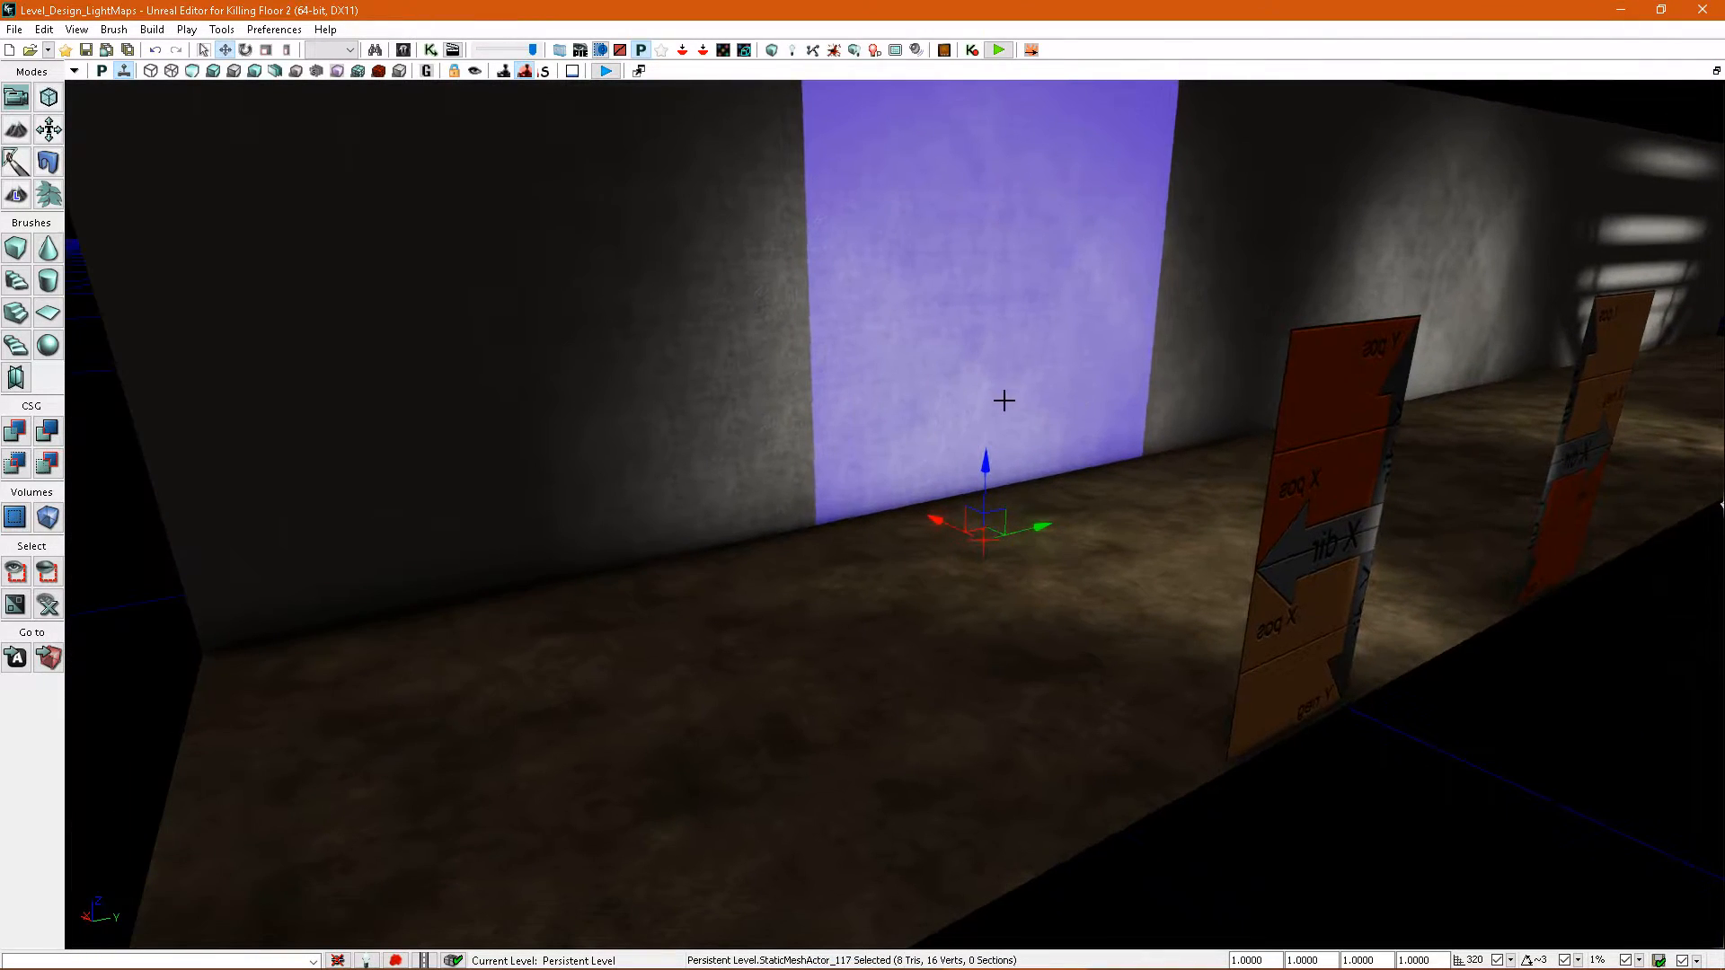
- Open the selected wall section's properties and review its settings
{"action": "double_click", "coordinate": [1001, 400]}
{"action": "left_click_drag", "start_coordinate": [958, 214], "coordinate": [924, 121]}
{"action": "left_click", "coordinate": [951, 100]}
- Open the properties of the spotlight behind the first mesh panel and review its light settings
{"action": "right_click_drag", "start_coordinate": [1010, 369], "coordinate": [924, 508]}
{"action": "left_click", "coordinate": [1083, 433]}
{"action": "key", "text": "F4"}
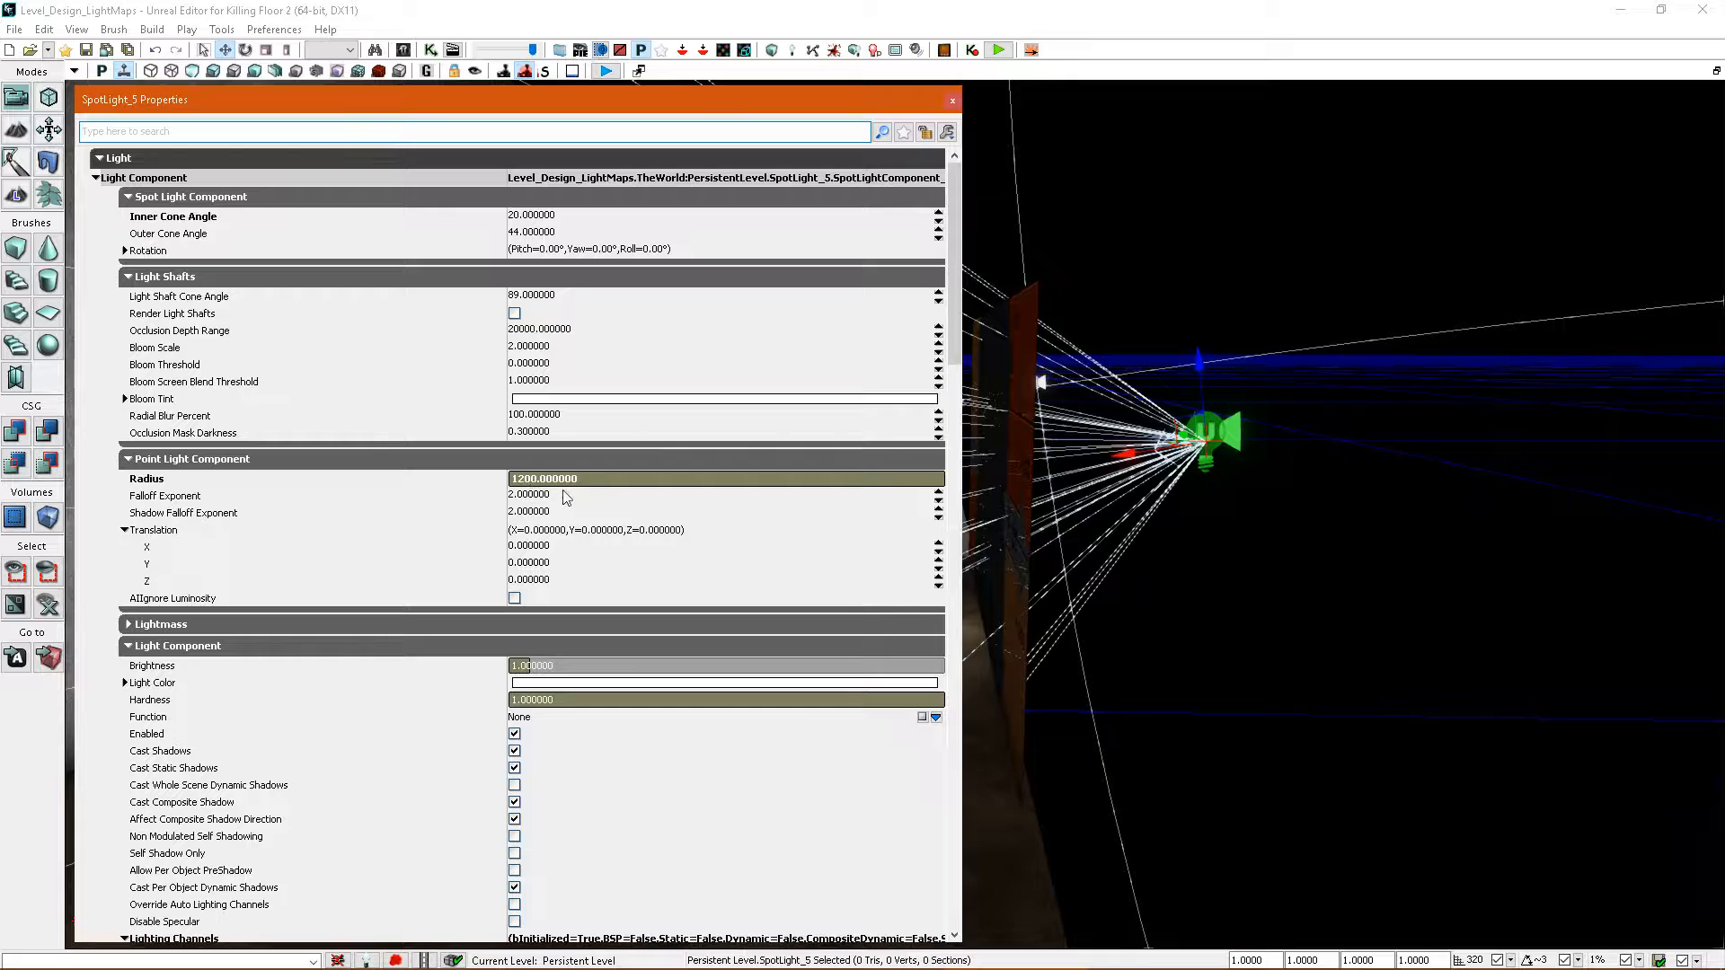
{"action": "left_click_drag", "start_coordinate": [955, 328], "coordinate": [954, 205]}
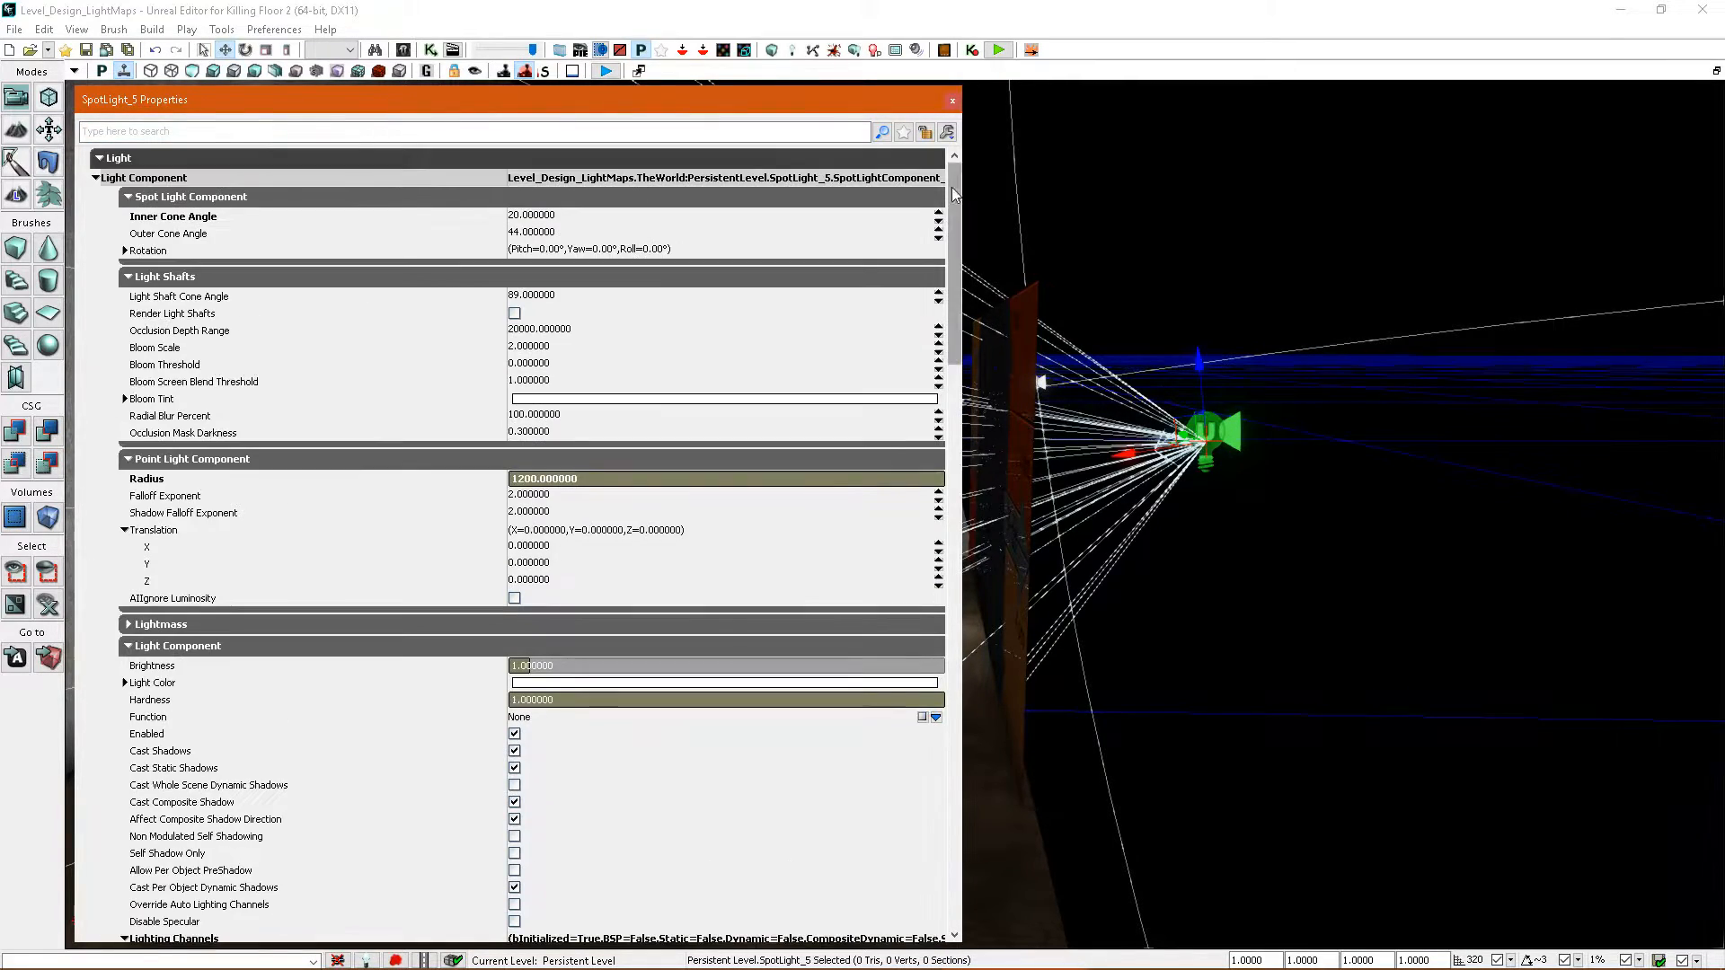
{"action": "left_click", "coordinate": [950, 103]}
- Open the first mesh panel's properties and review its static mesh and lightmap settings
{"action": "right_click_drag", "start_coordinate": [938, 452], "coordinate": [885, 449]}
{"action": "left_click", "coordinate": [885, 449]}
{"action": "left_click", "coordinate": [1009, 455]}
{"action": "right_click_drag", "start_coordinate": [1009, 455], "coordinate": [884, 483]}
{"action": "double_click", "coordinate": [884, 484]}
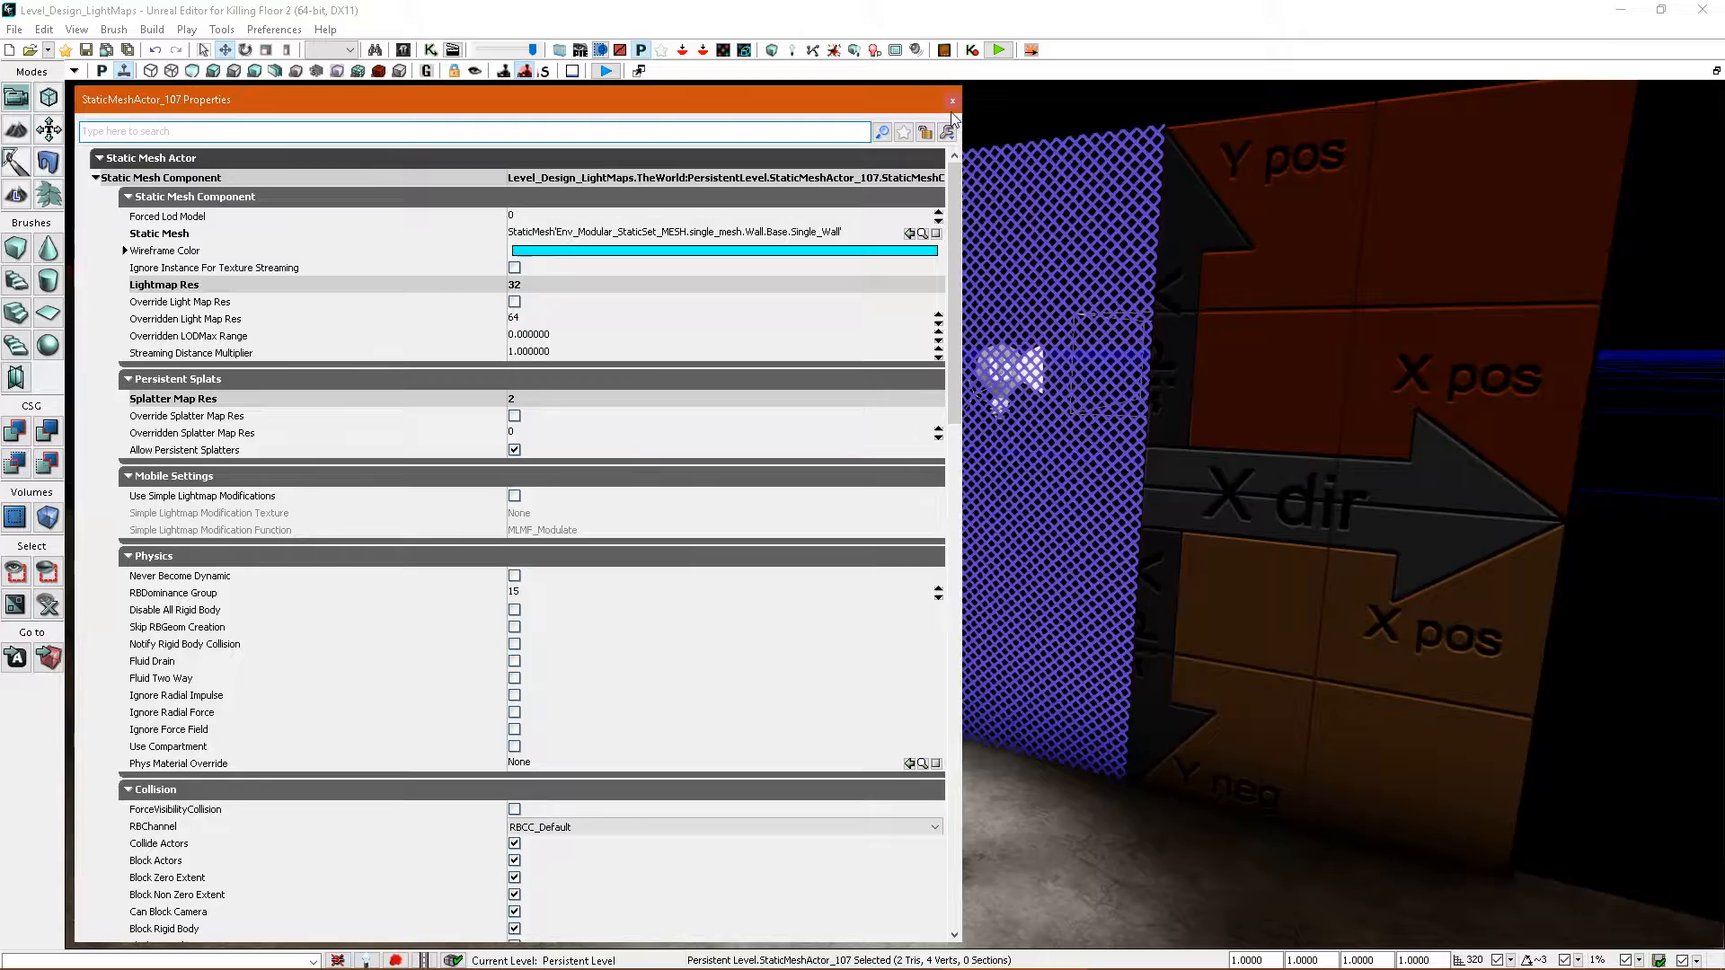
{"action": "left_click", "coordinate": [952, 101]}
- Examine how the light and shadows fall on the wall sections, from the first mesh panel to the stairs
{"action": "right_click_drag", "start_coordinate": [1040, 408], "coordinate": [869, 427]}
{"action": "key", "text": "w"}
{"action": "right_click_drag", "start_coordinate": [986, 440], "coordinate": [913, 474]}
{"action": "key", "text": "s"}
{"action": "key", "text": "w"}
{"action": "key", "text": "s"}
{"action": "key", "text": "a"}
{"action": "key", "text": "d"}
{"action": "key", "text": "d"}
{"action": "key", "text": "s"}
{"action": "key", "text": "w"}
{"action": "key", "text": "d"}
{"action": "left_click", "coordinate": [913, 473]}
{"action": "left_click", "coordinate": [1053, 479]}
{"action": "right_click_drag", "start_coordinate": [1053, 479], "coordinate": [728, 457]}
{"action": "key", "text": "s"}
{"action": "right_click_drag", "start_coordinate": [1098, 469], "coordinate": [928, 537]}
{"action": "key", "text": "a"}
{"action": "key", "text": "w"}
{"action": "left_click", "coordinate": [1098, 471]}
{"action": "key", "text": "d"}
{"action": "key", "text": "s"}
{"action": "key", "text": "d"}
{"action": "key", "text": "a"}
{"action": "left_click", "coordinate": [832, 385]}
{"action": "key", "text": "a"}
{"action": "left_click", "coordinate": [928, 539]}
{"action": "left_click", "coordinate": [1078, 461]}
{"action": "right_click_drag", "start_coordinate": [1078, 460], "coordinate": [1015, 382]}
{"action": "key", "text": "d"}
{"action": "key", "text": "s"}
{"action": "key", "text": "a"}
{"action": "key", "text": "a"}
{"action": "key", "text": "w"}
{"action": "key", "text": "a"}
{"action": "key", "text": "a"}
{"action": "key", "text": "d"}
{"action": "key", "text": "a"}
{"action": "key", "text": "w"}
{"action": "key", "text": "a"}
{"action": "key", "text": "d"}
{"action": "key", "text": "w"}
{"action": "key", "text": "a"}
{"action": "key", "text": "d"}
{"action": "key", "text": "a"}
{"action": "key", "text": "d"}
{"action": "key", "text": "a"}
{"action": "key", "text": "d"}
{"action": "key", "text": "a"}
{"action": "key", "text": "a"}
{"action": "left_click", "coordinate": [1128, 472]}
{"action": "key", "text": "d"}
{"action": "key", "text": "d"}
{"action": "left_click", "coordinate": [1072, 465]}
{"action": "key", "text": "w"}
{"action": "left_click", "coordinate": [1061, 358]}
{"action": "key", "text": "w"}
{"action": "left_click", "coordinate": [1212, 444]}
{"action": "key", "text": "d"}
{"action": "left_click", "coordinate": [1036, 404]}
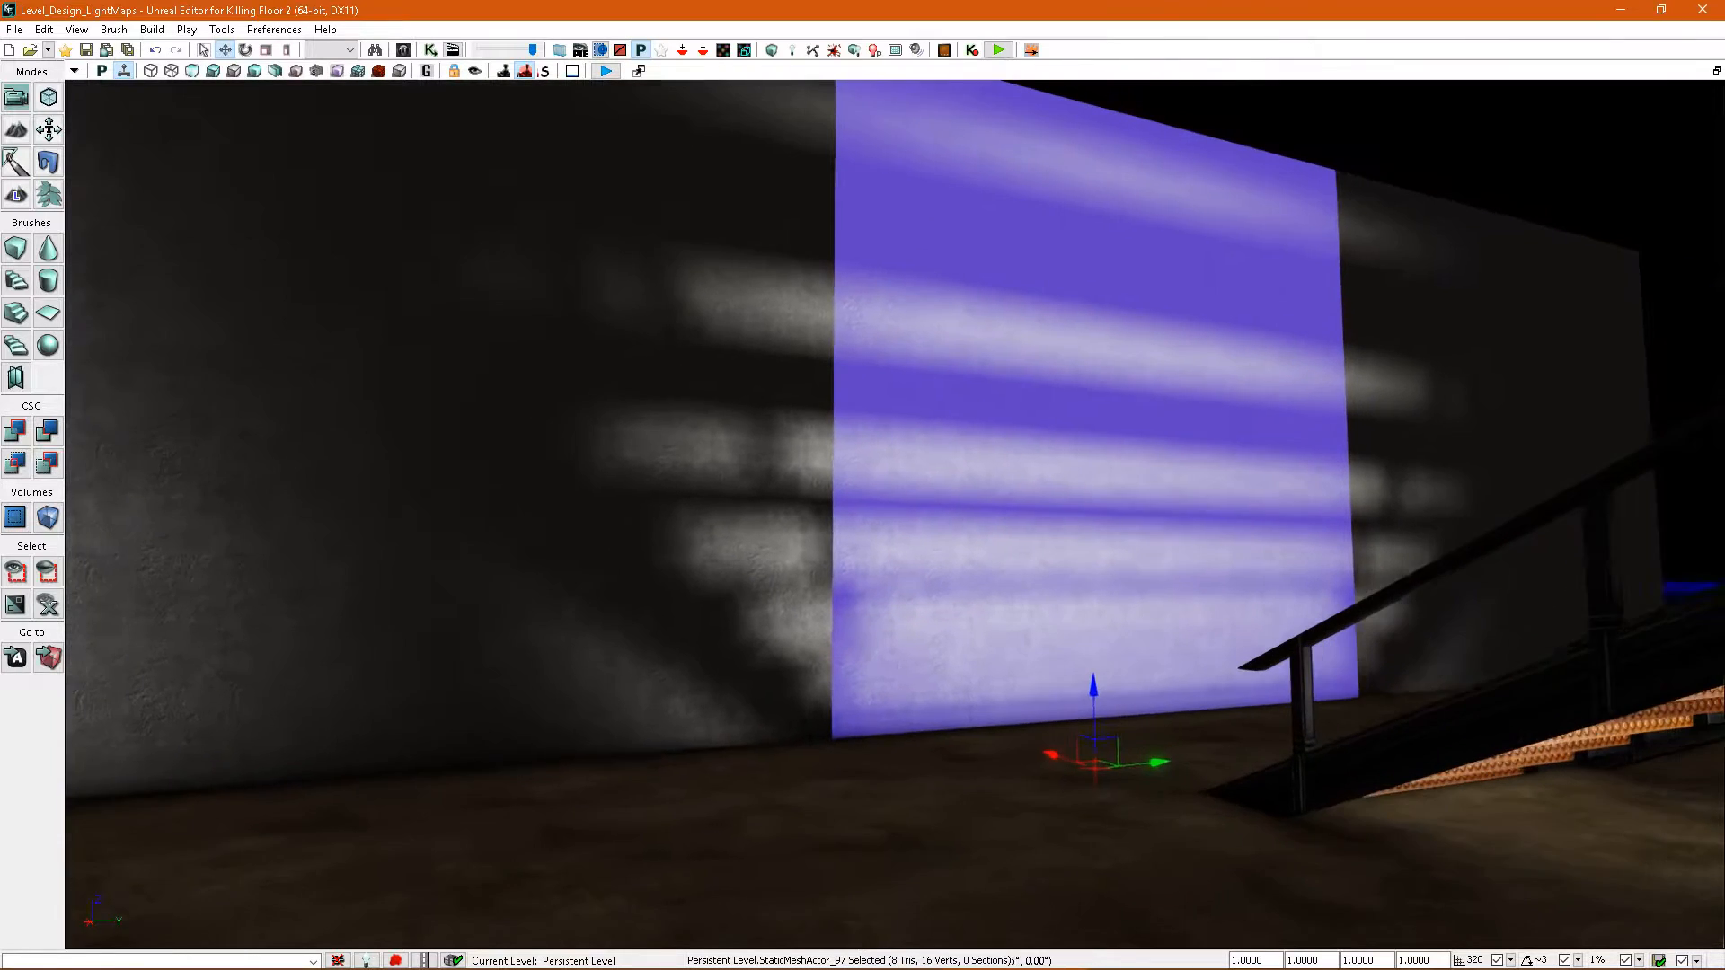
{"action": "right_click_drag", "start_coordinate": [1146, 436], "coordinate": [1199, 503]}
- Turn on Cast Whole Scene Dynamic Shadows for the spotlight behind the first mesh panel
{"action": "key", "text": "a"}
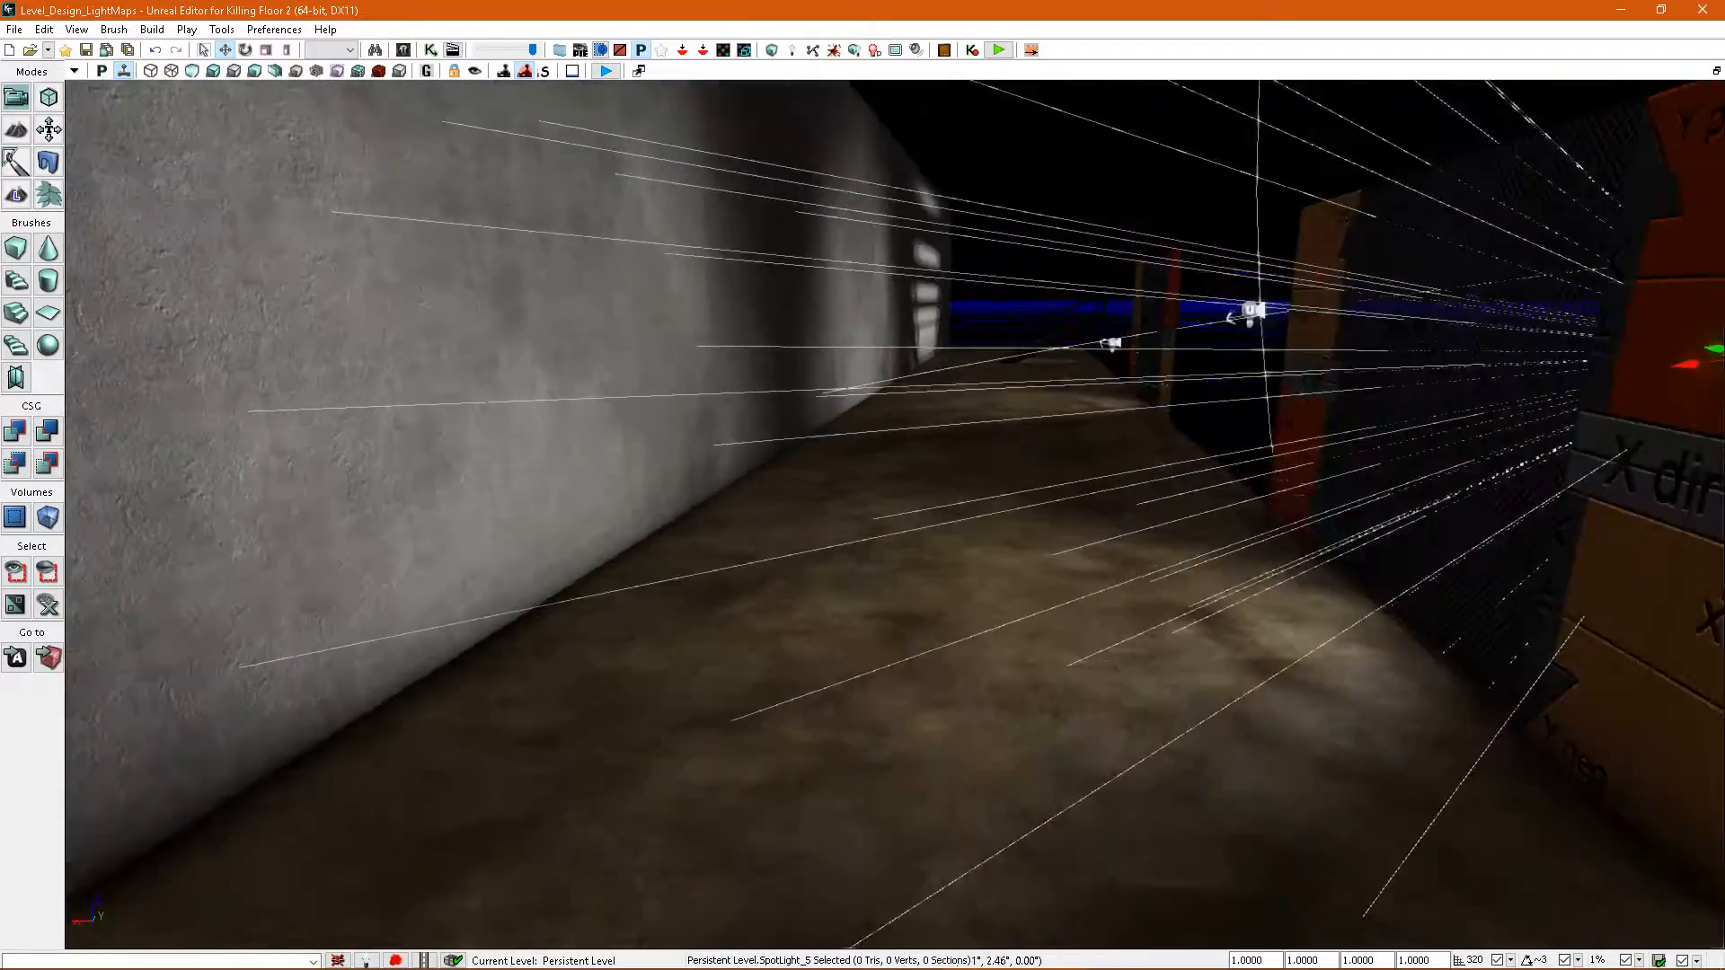
{"action": "right_click_drag", "start_coordinate": [894, 514], "coordinate": [925, 466]}
{"action": "key", "text": "F4"}
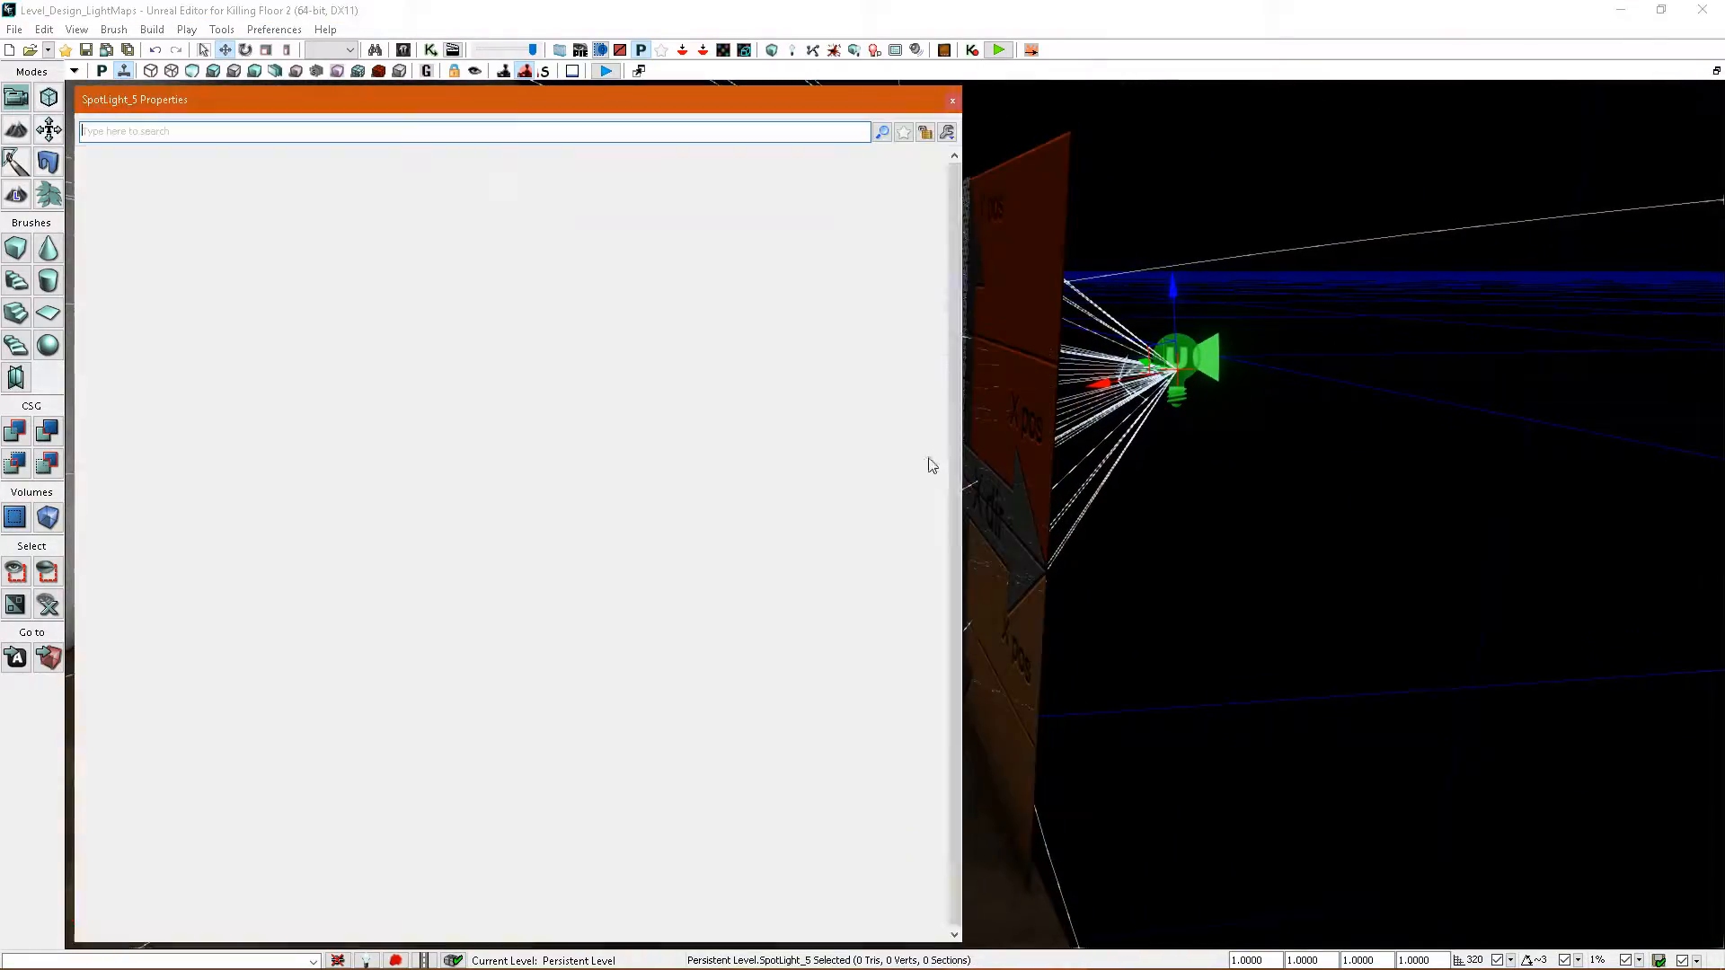
{"action": "left_click", "coordinate": [957, 265]}
{"action": "scroll", "coordinate": [667, 548], "scroll_direction": "down", "scroll_amount": 3}
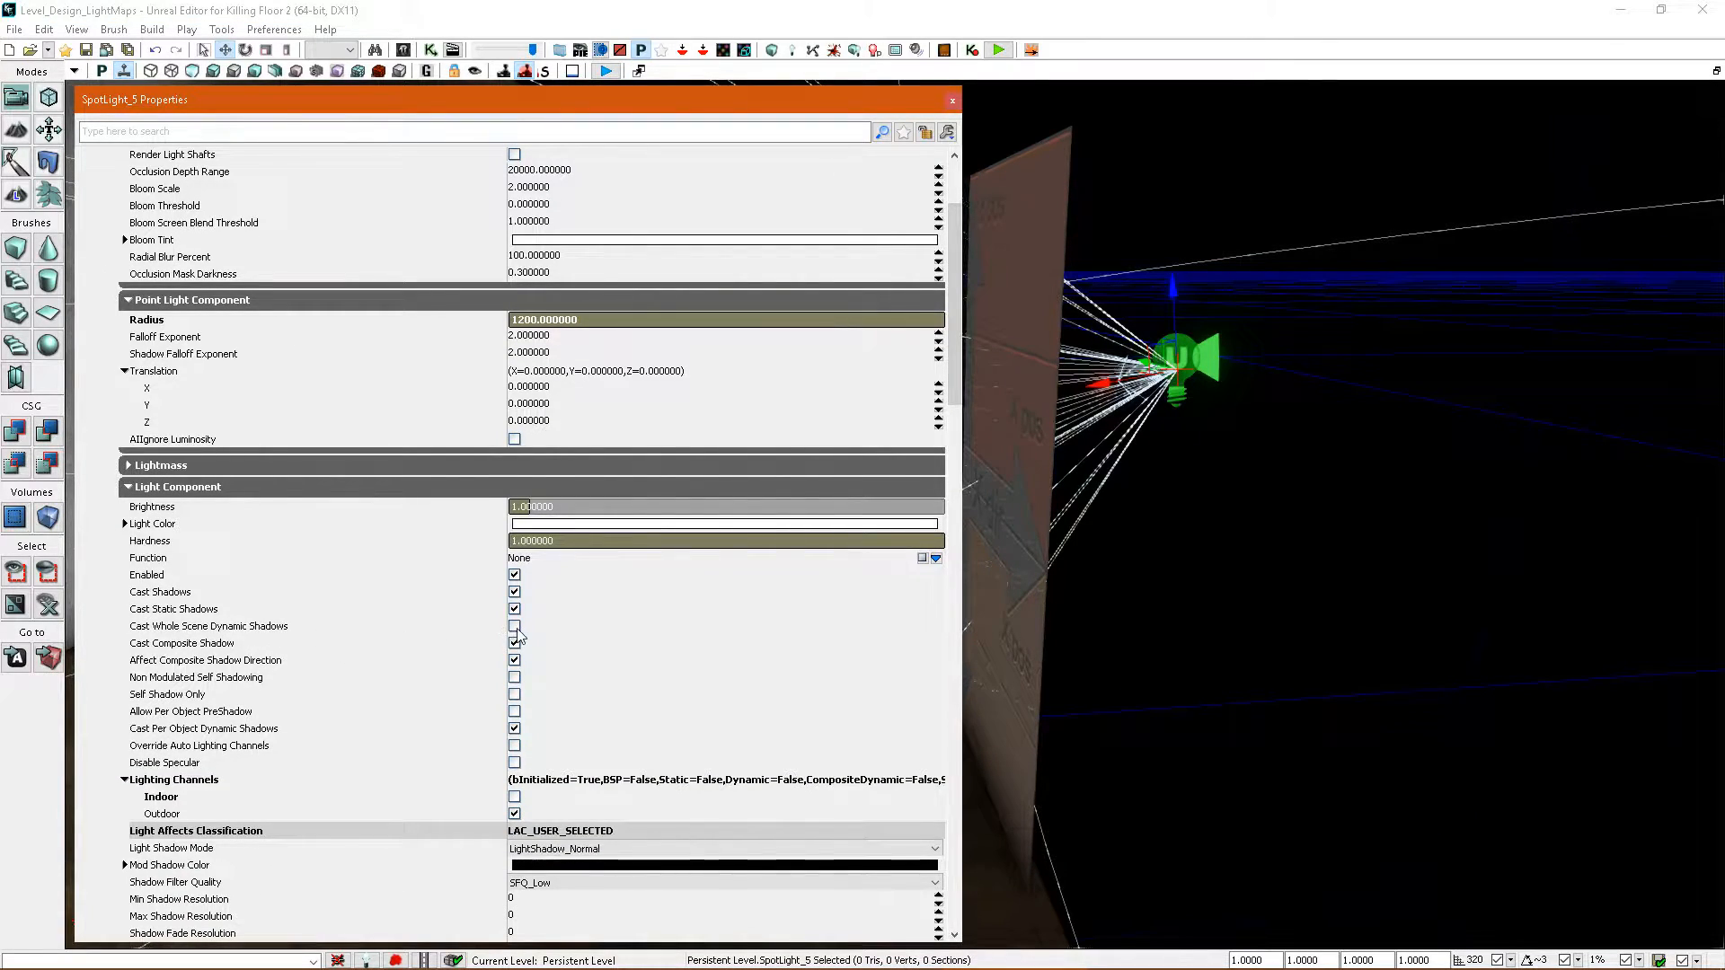
{"action": "left_click", "coordinate": [953, 101]}
- Enable Cast Dynamic Shadow in the first mesh panel's lighting properties
{"action": "right_click_drag", "start_coordinate": [1175, 351], "coordinate": [1411, 350]}
{"action": "right_click_drag", "start_coordinate": [930, 468], "coordinate": [629, 440]}
{"action": "left_click", "coordinate": [929, 468]}
{"action": "right_click_drag", "start_coordinate": [786, 439], "coordinate": [588, 431]}
{"action": "key", "text": "F4"}
{"action": "left_click_drag", "start_coordinate": [955, 373], "coordinate": [967, 614]}
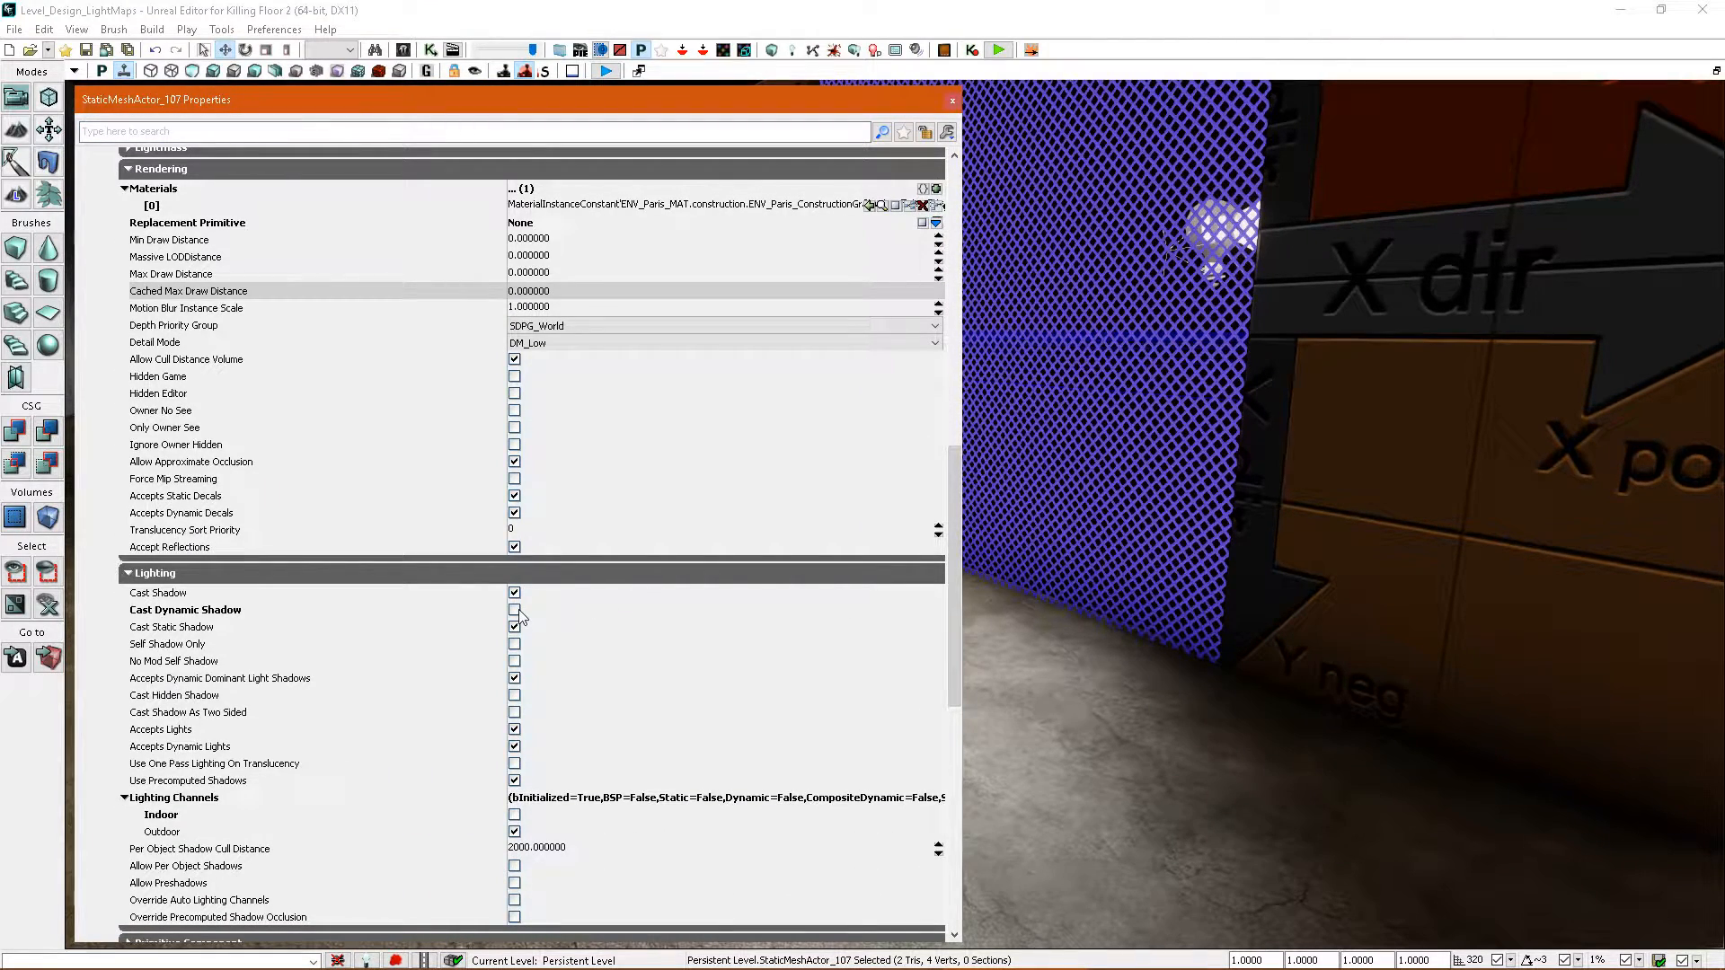
{"action": "right_click_drag", "start_coordinate": [1258, 514], "coordinate": [1365, 508]}
{"action": "right_click_drag", "start_coordinate": [1187, 495], "coordinate": [1221, 546]}
{"action": "left_click_drag", "start_coordinate": [954, 485], "coordinate": [955, 499]}
{"action": "right_click_drag", "start_coordinate": [1206, 479], "coordinate": [1134, 481]}
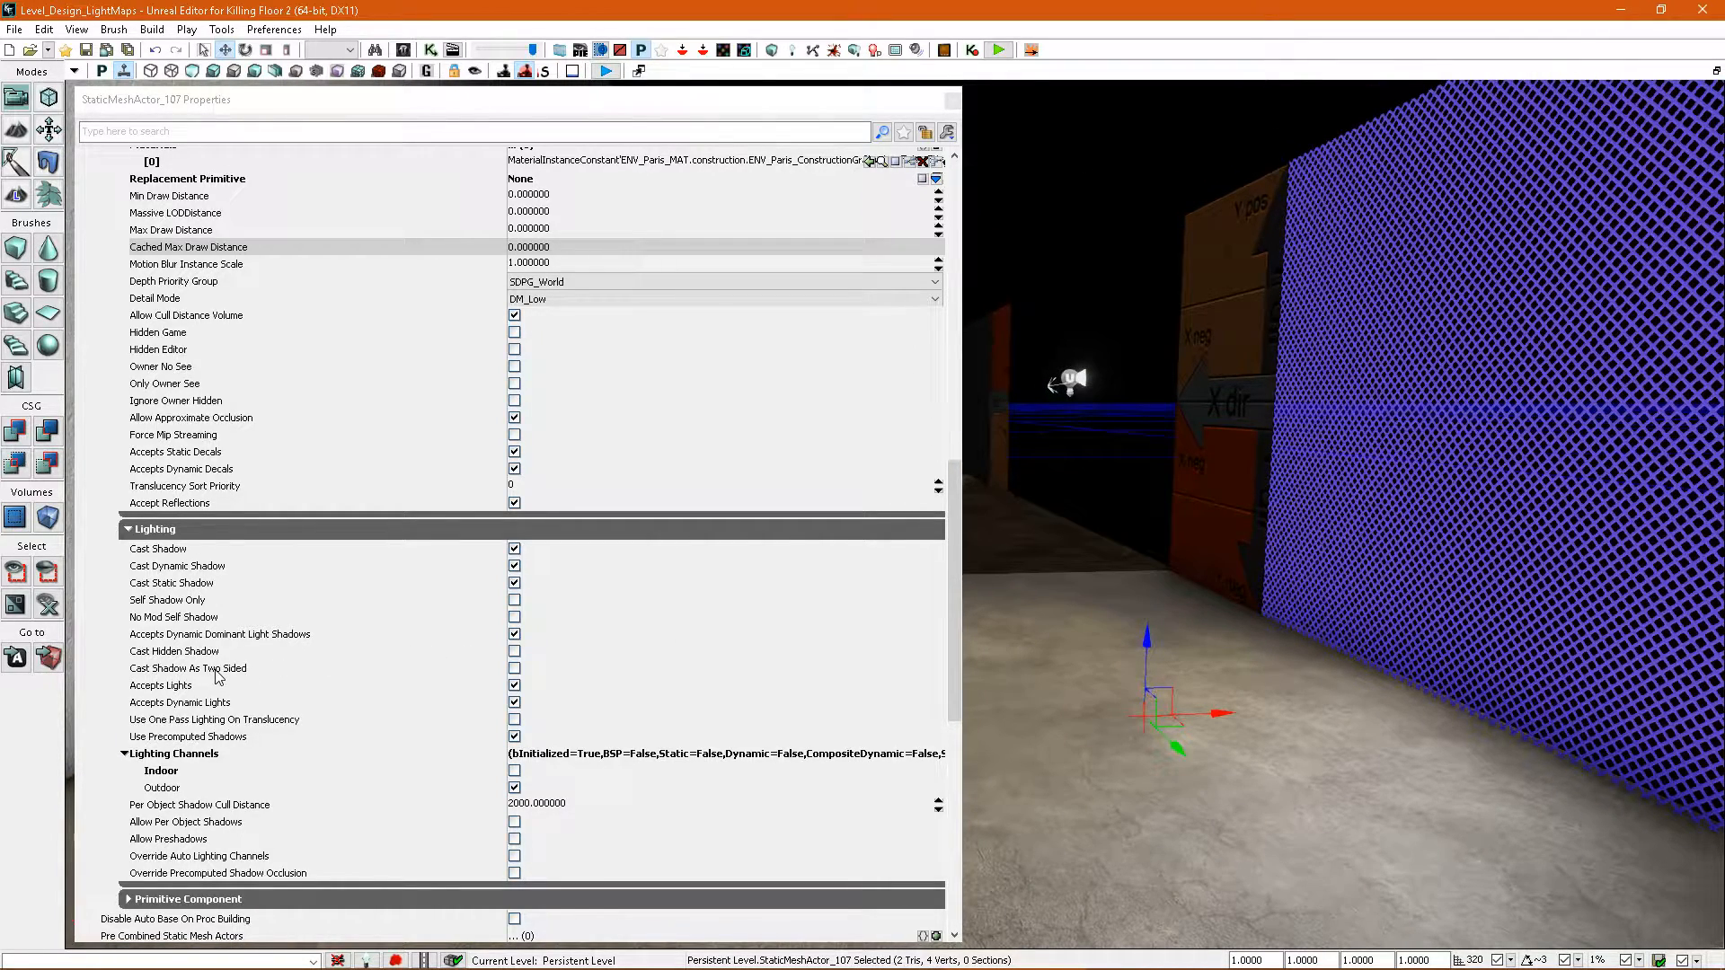
- Enable Cast Shadow As Two Sided for the first mesh panel and inspect its shadow on the wall
{"action": "left_click", "coordinate": [513, 668]}
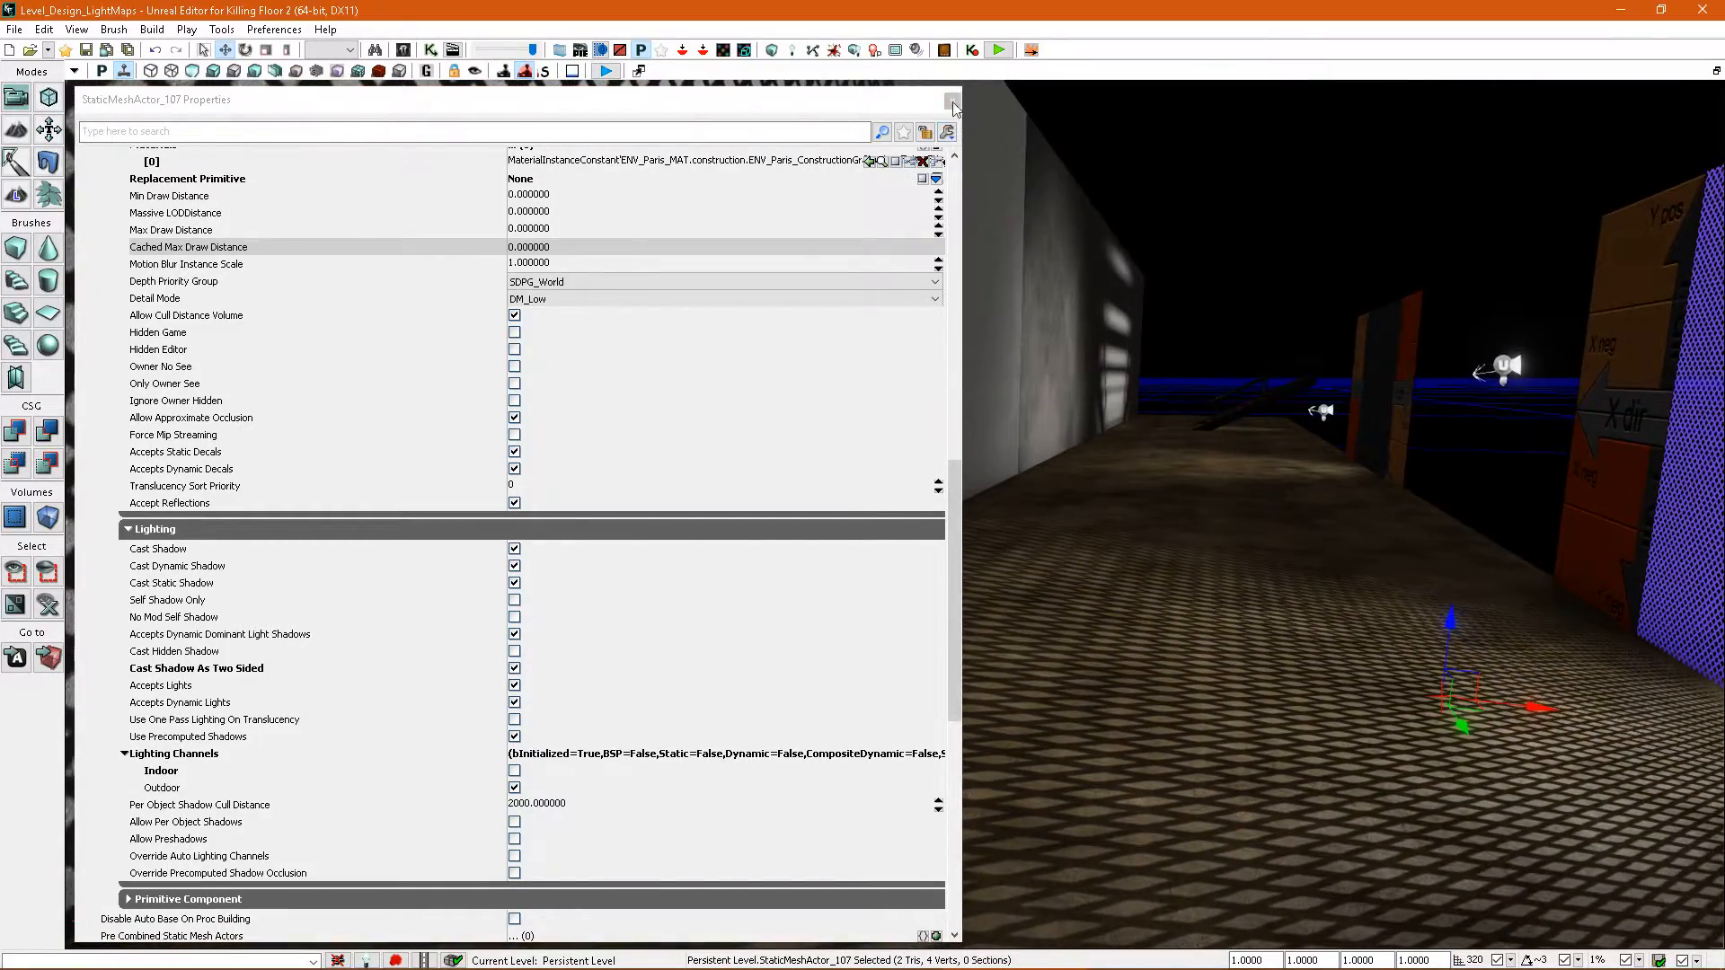
{"action": "left_click", "coordinate": [951, 101]}
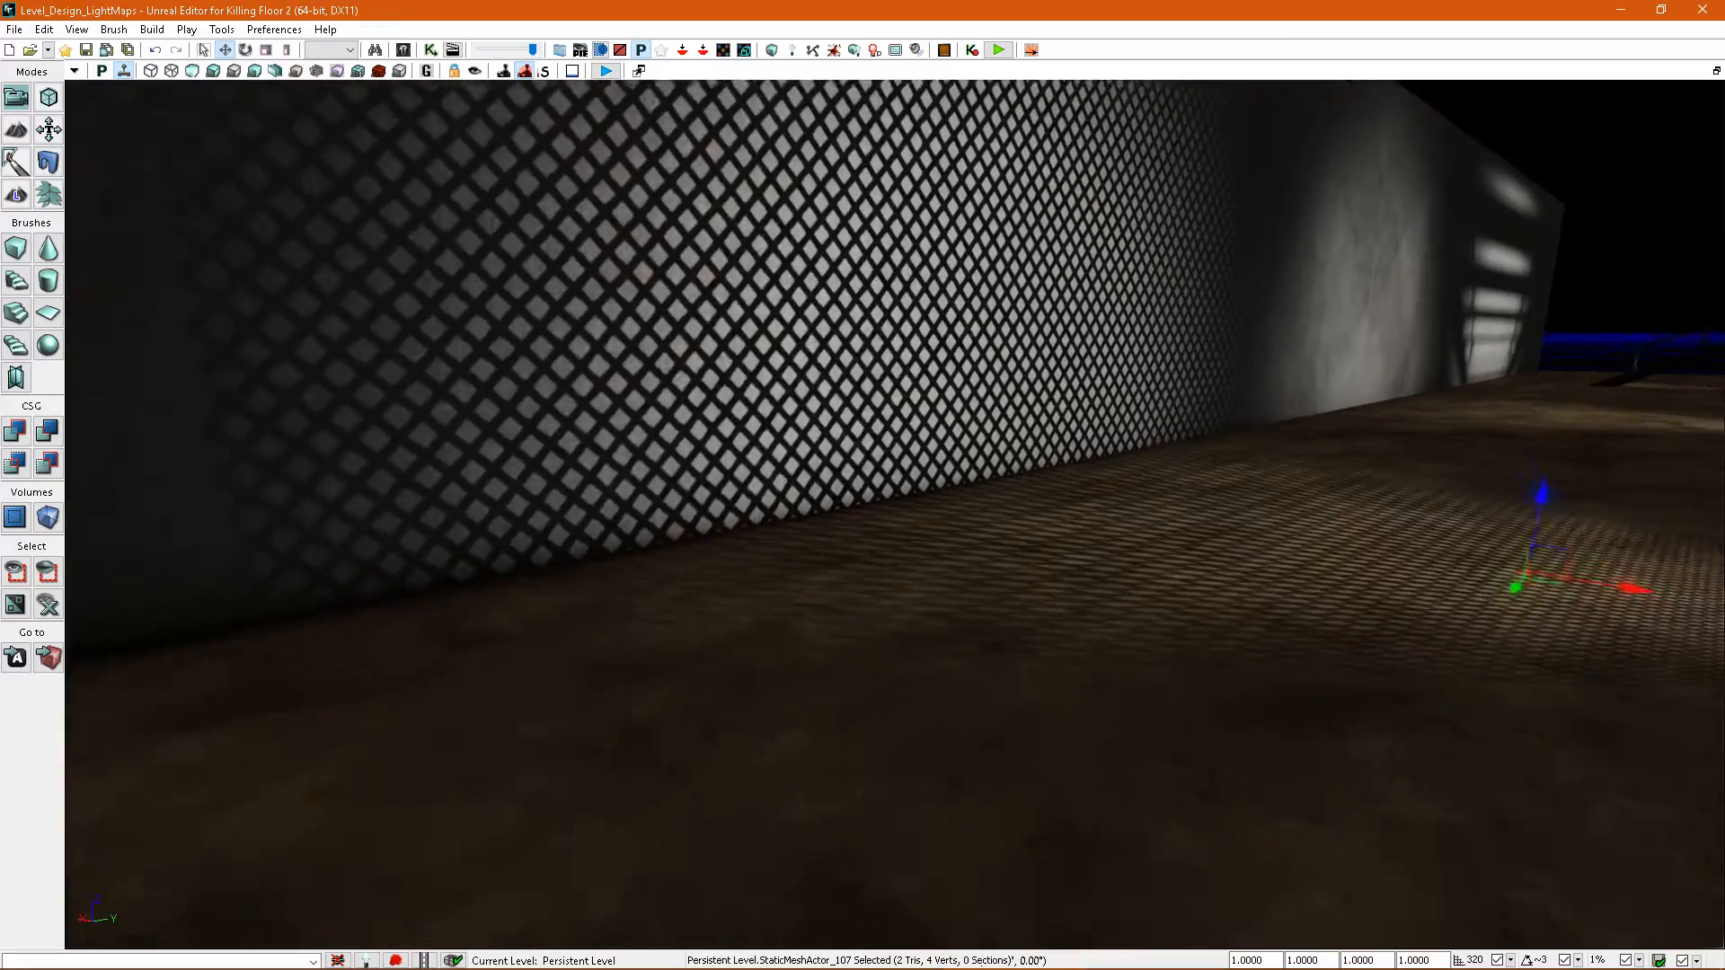
{"action": "mouse_move", "coordinate": [981, 552]}
{"action": "right_mouse_down"}
{"action": "mouse_move", "coordinate": [999, 566]}
{"action": "mouse_move", "coordinate": [977, 572]}
{"action": "right_mouse_up"}
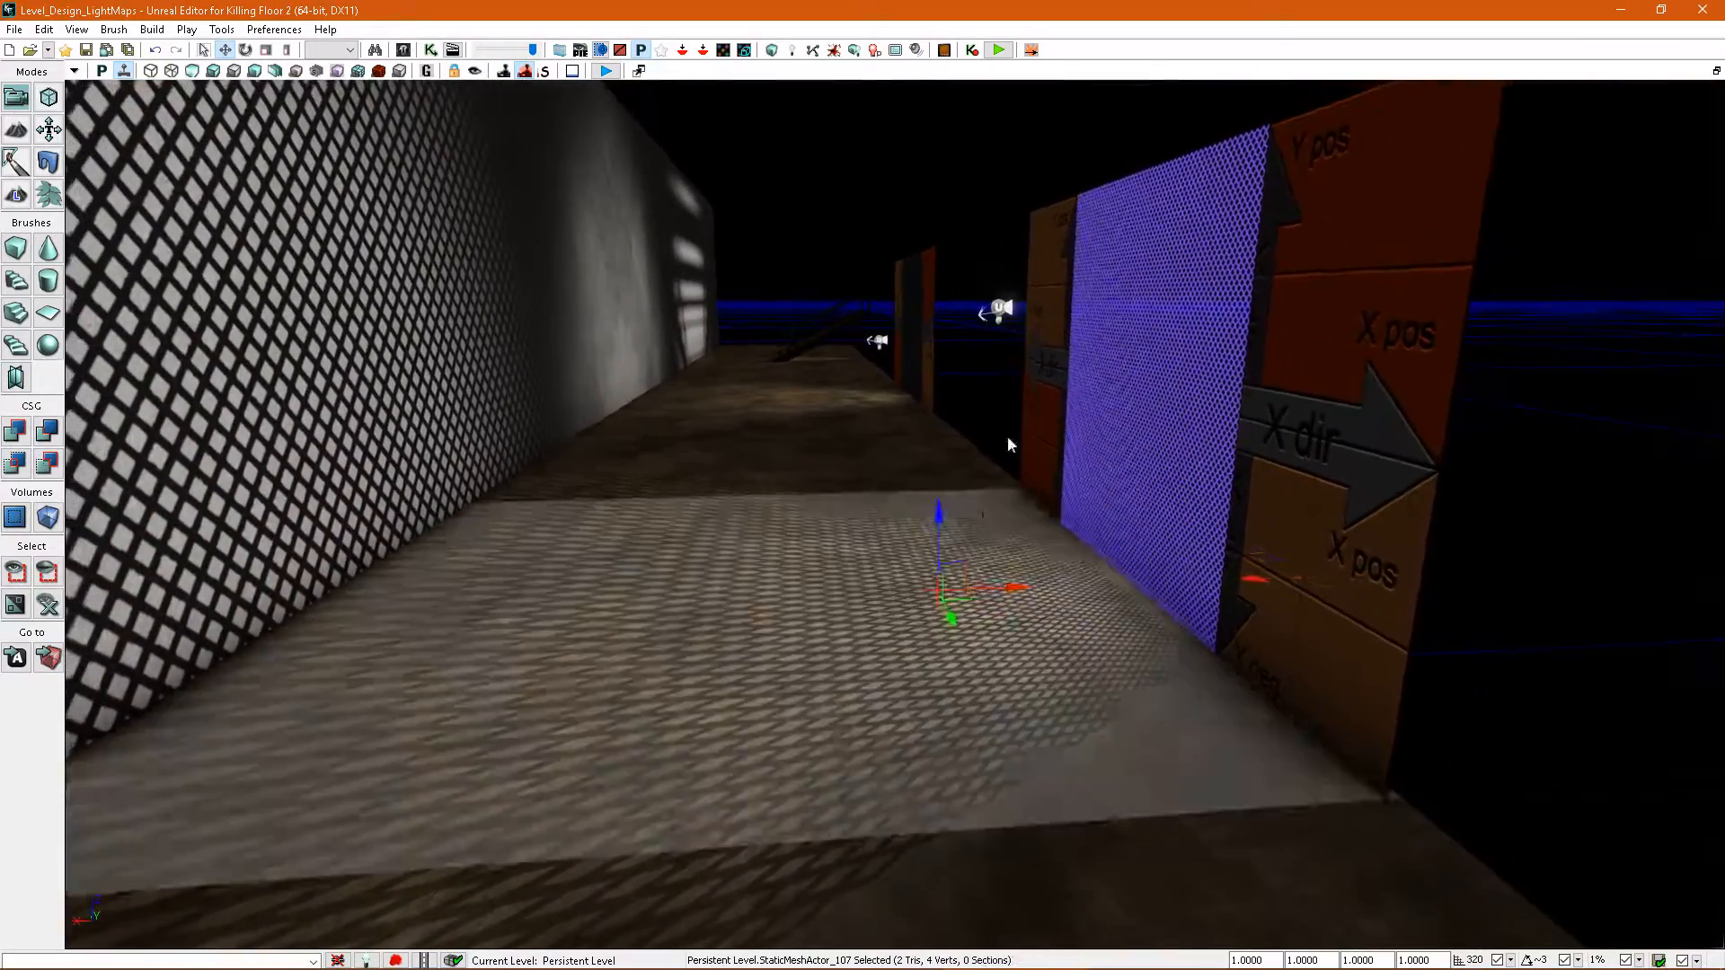
- Rebuild the map and dismiss the Map Check results
{"action": "left_click", "coordinate": [856, 50]}
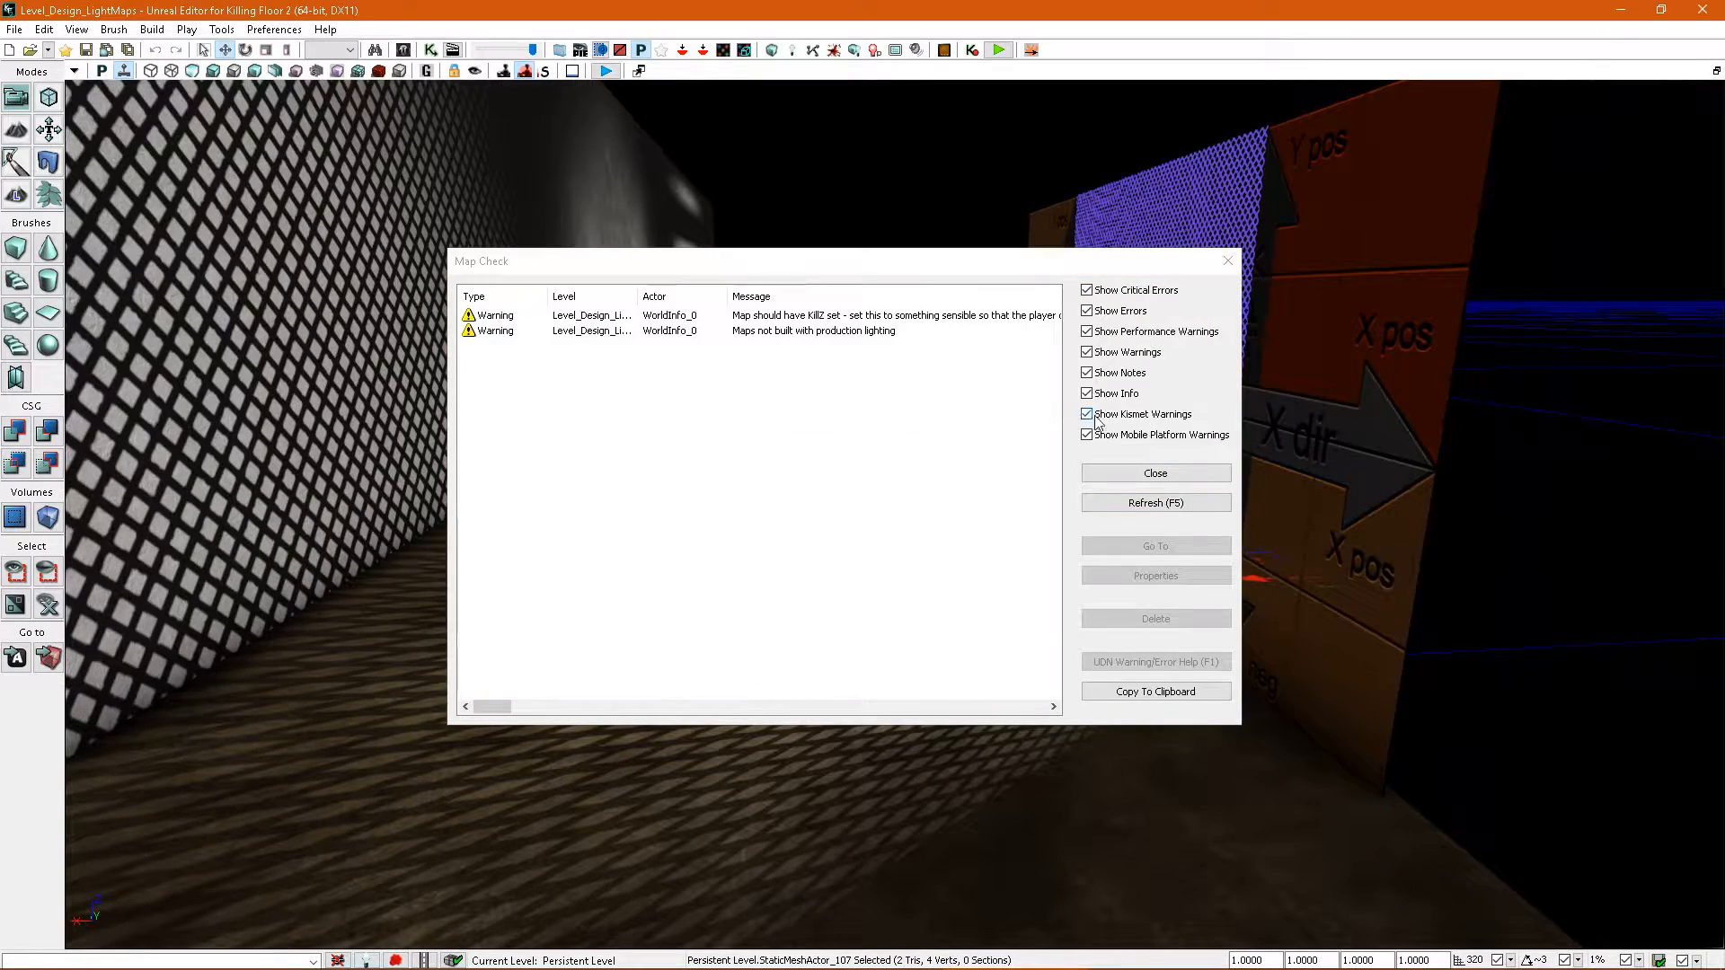
{"action": "left_click", "coordinate": [1128, 478]}
{"action": "right_click_drag", "start_coordinate": [1128, 478], "coordinate": [901, 483]}
- Compare the mesh shadow on the first wall with the neighbouring wall's lighting, also in game view
{"action": "left_click", "coordinate": [778, 388]}
{"action": "right_click_drag", "start_coordinate": [778, 388], "coordinate": [1057, 546]}
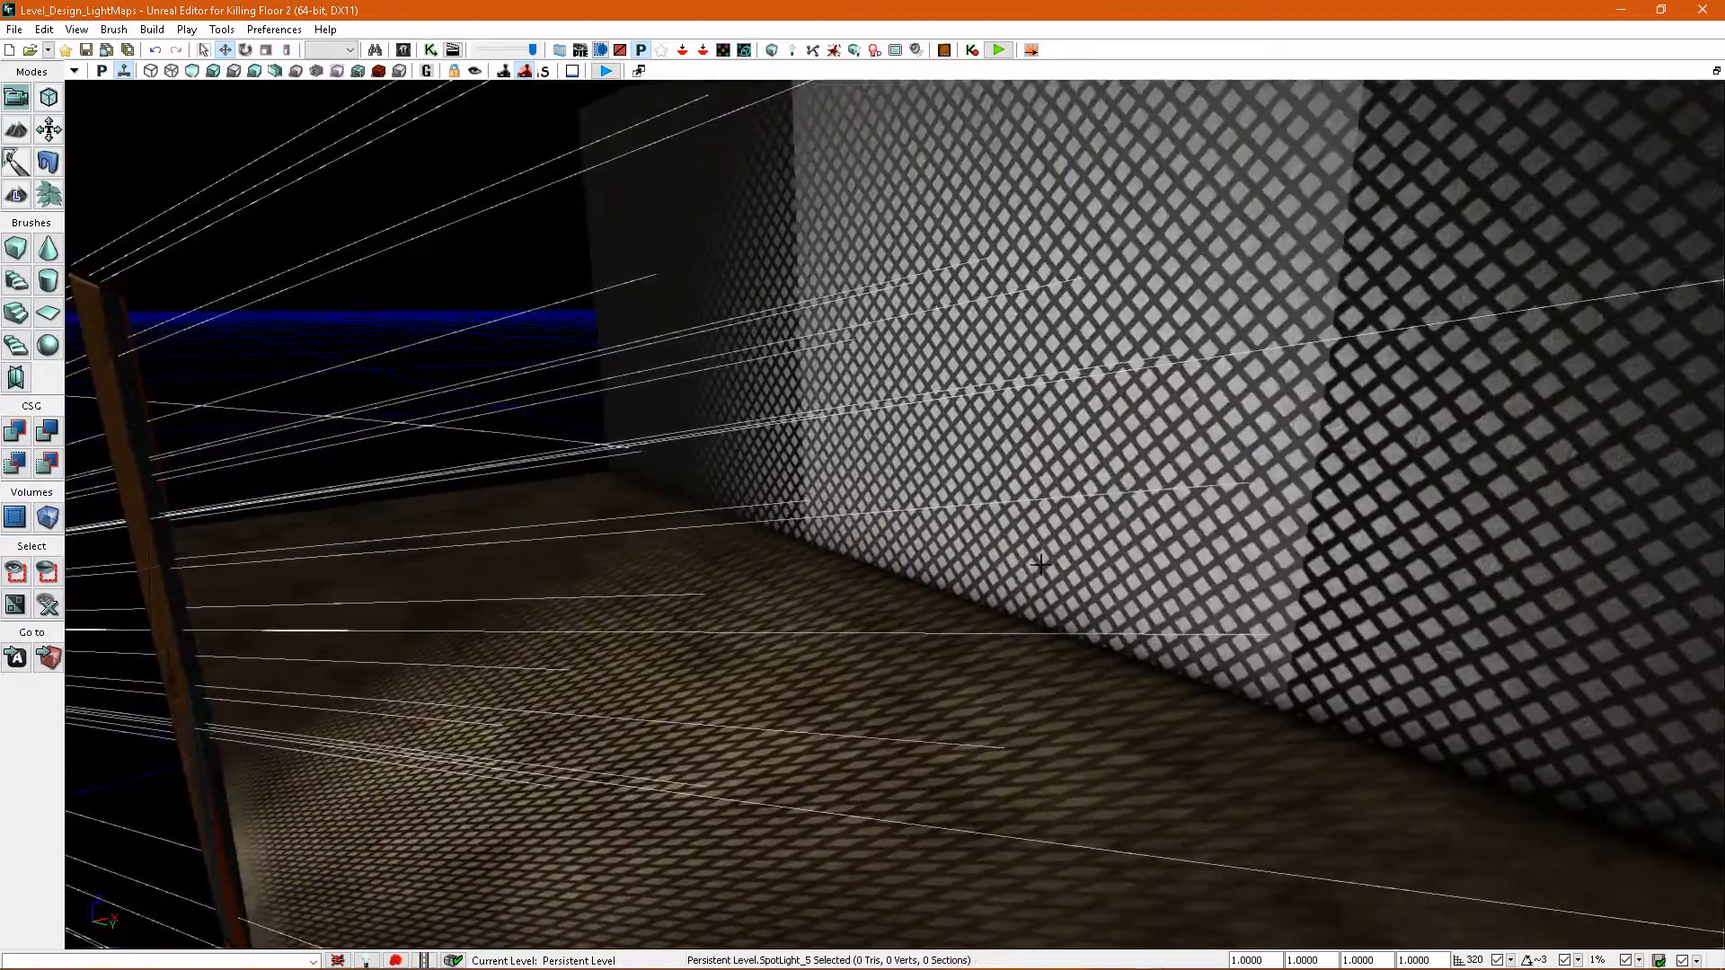
{"action": "right_click_drag", "start_coordinate": [1040, 564], "coordinate": [1082, 572]}
{"action": "right_click", "coordinate": [1081, 573]}
{"action": "right_click_drag", "start_coordinate": [785, 492], "coordinate": [1029, 536]}
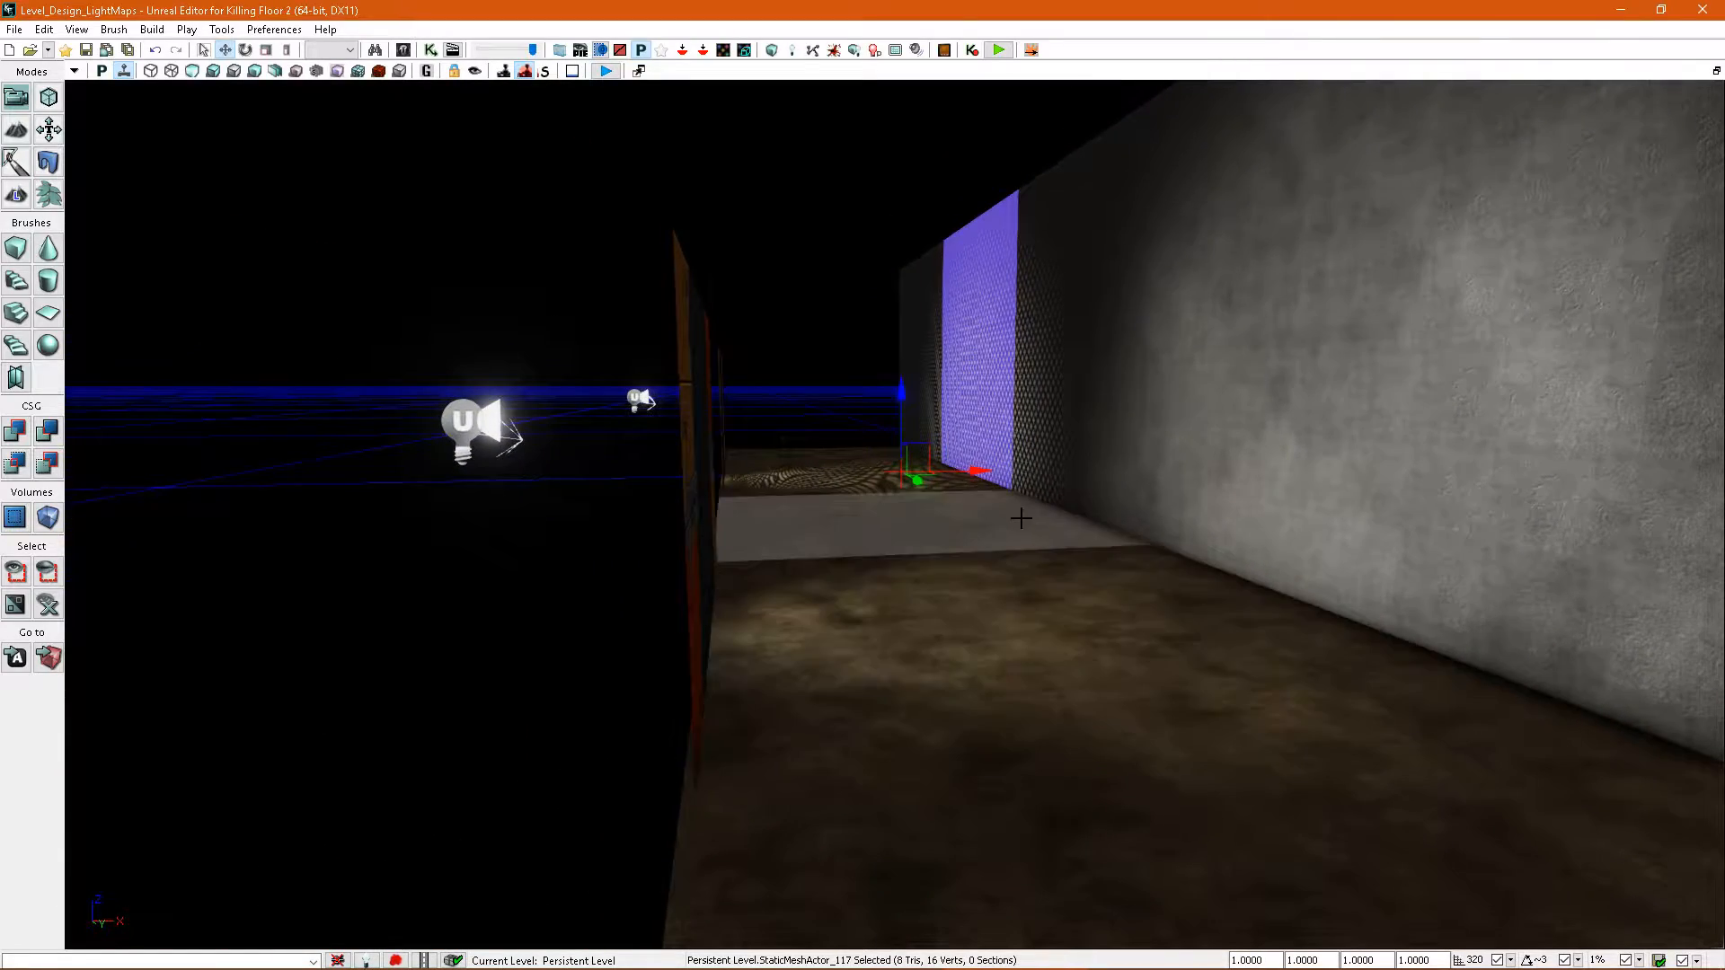
{"action": "right_click_drag", "start_coordinate": [1108, 645], "coordinate": [1047, 558]}
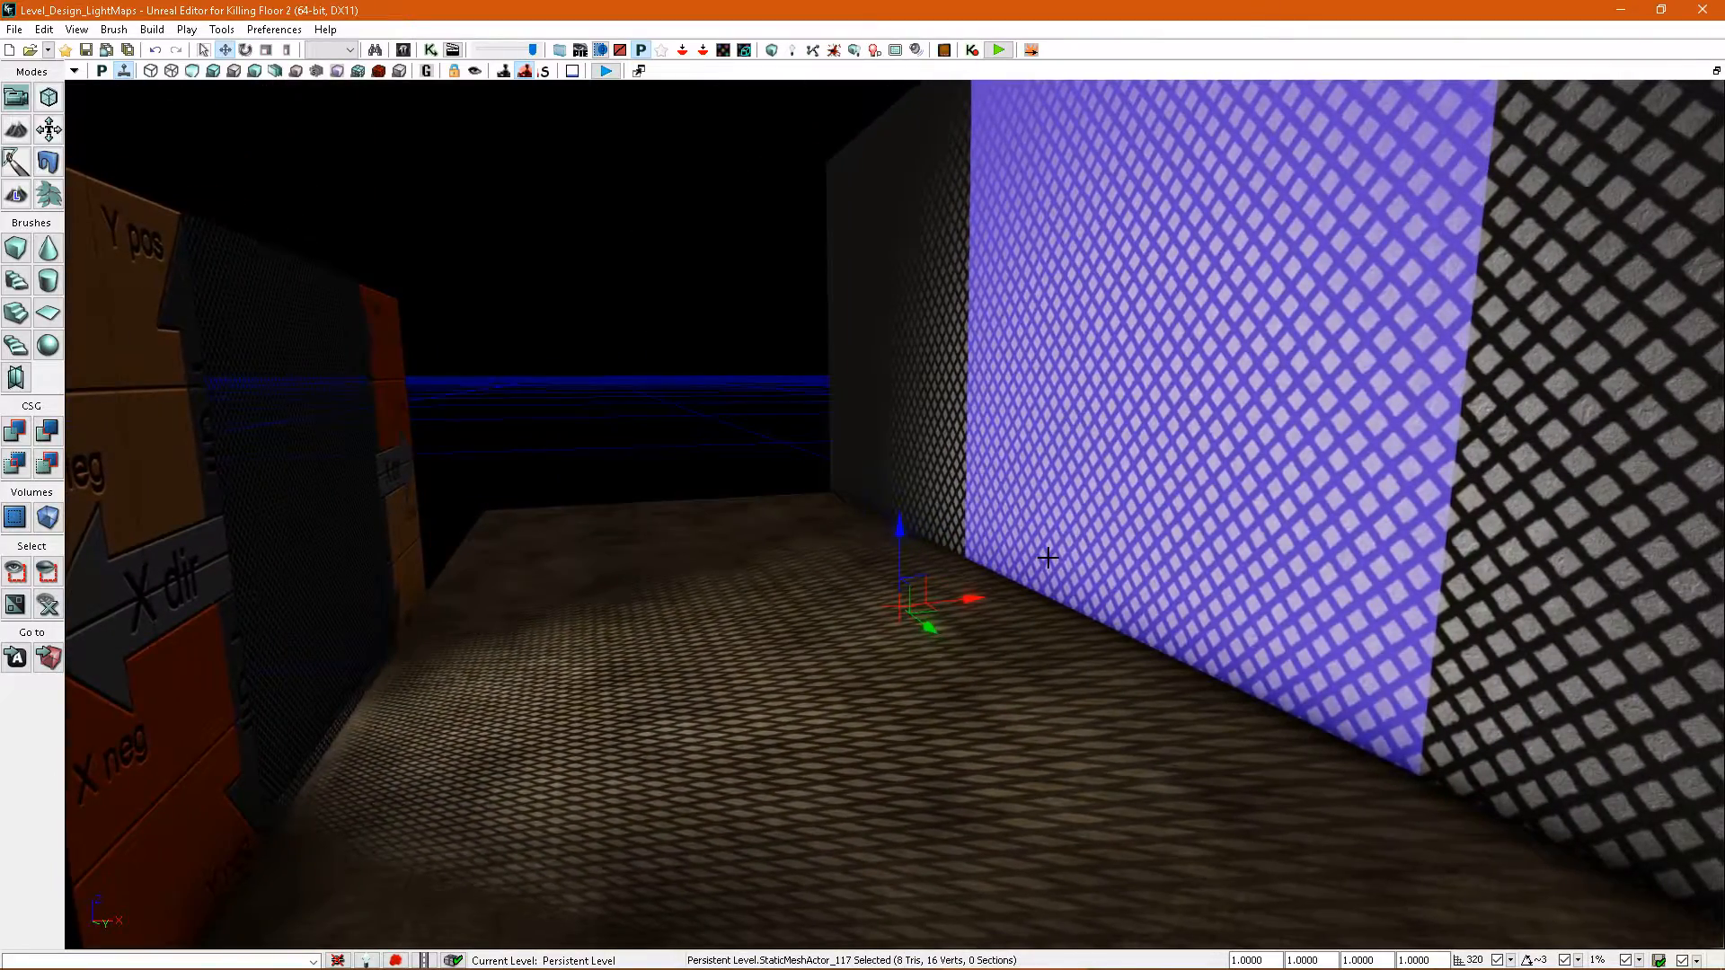
{"action": "right_click_drag", "start_coordinate": [1048, 559], "coordinate": [989, 581]}
{"action": "key", "text": "g"}
{"action": "key", "text": "g"}
{"action": "key", "text": "g"}
{"action": "key", "text": "g"}
- Set the drag grid snap to 1 and slide the first mesh panel sideways between its two side panels
{"action": "left_click", "coordinate": [1113, 433]}
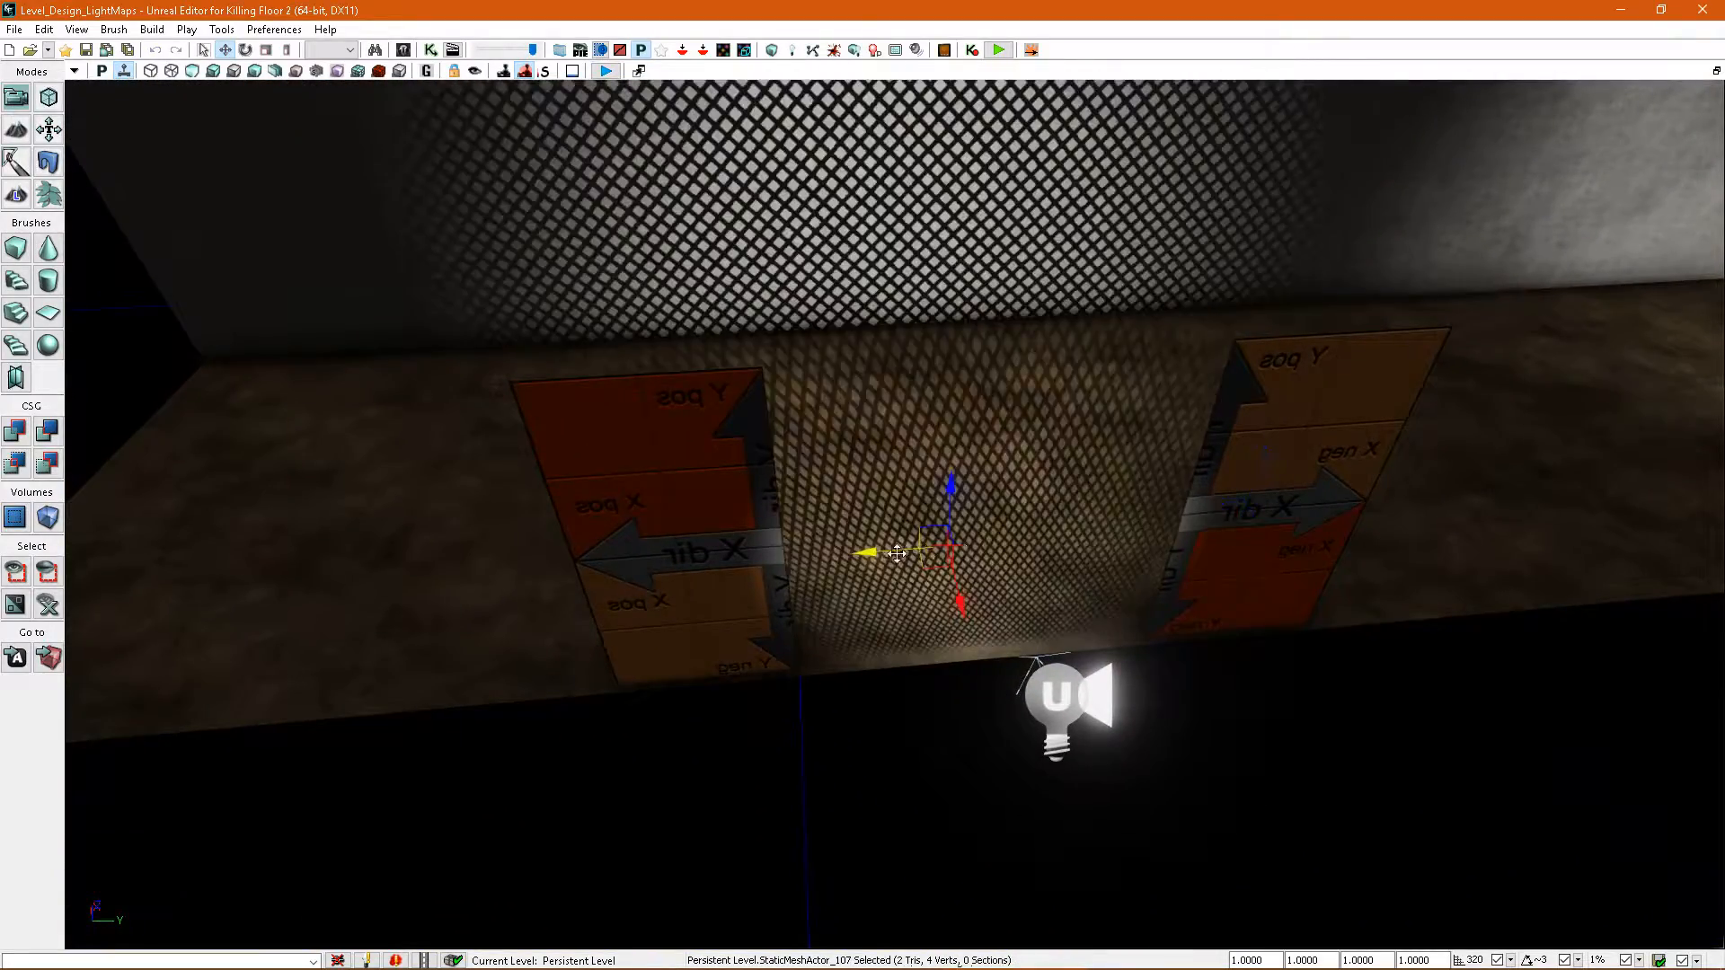
{"action": "left_click", "coordinate": [1509, 958]}
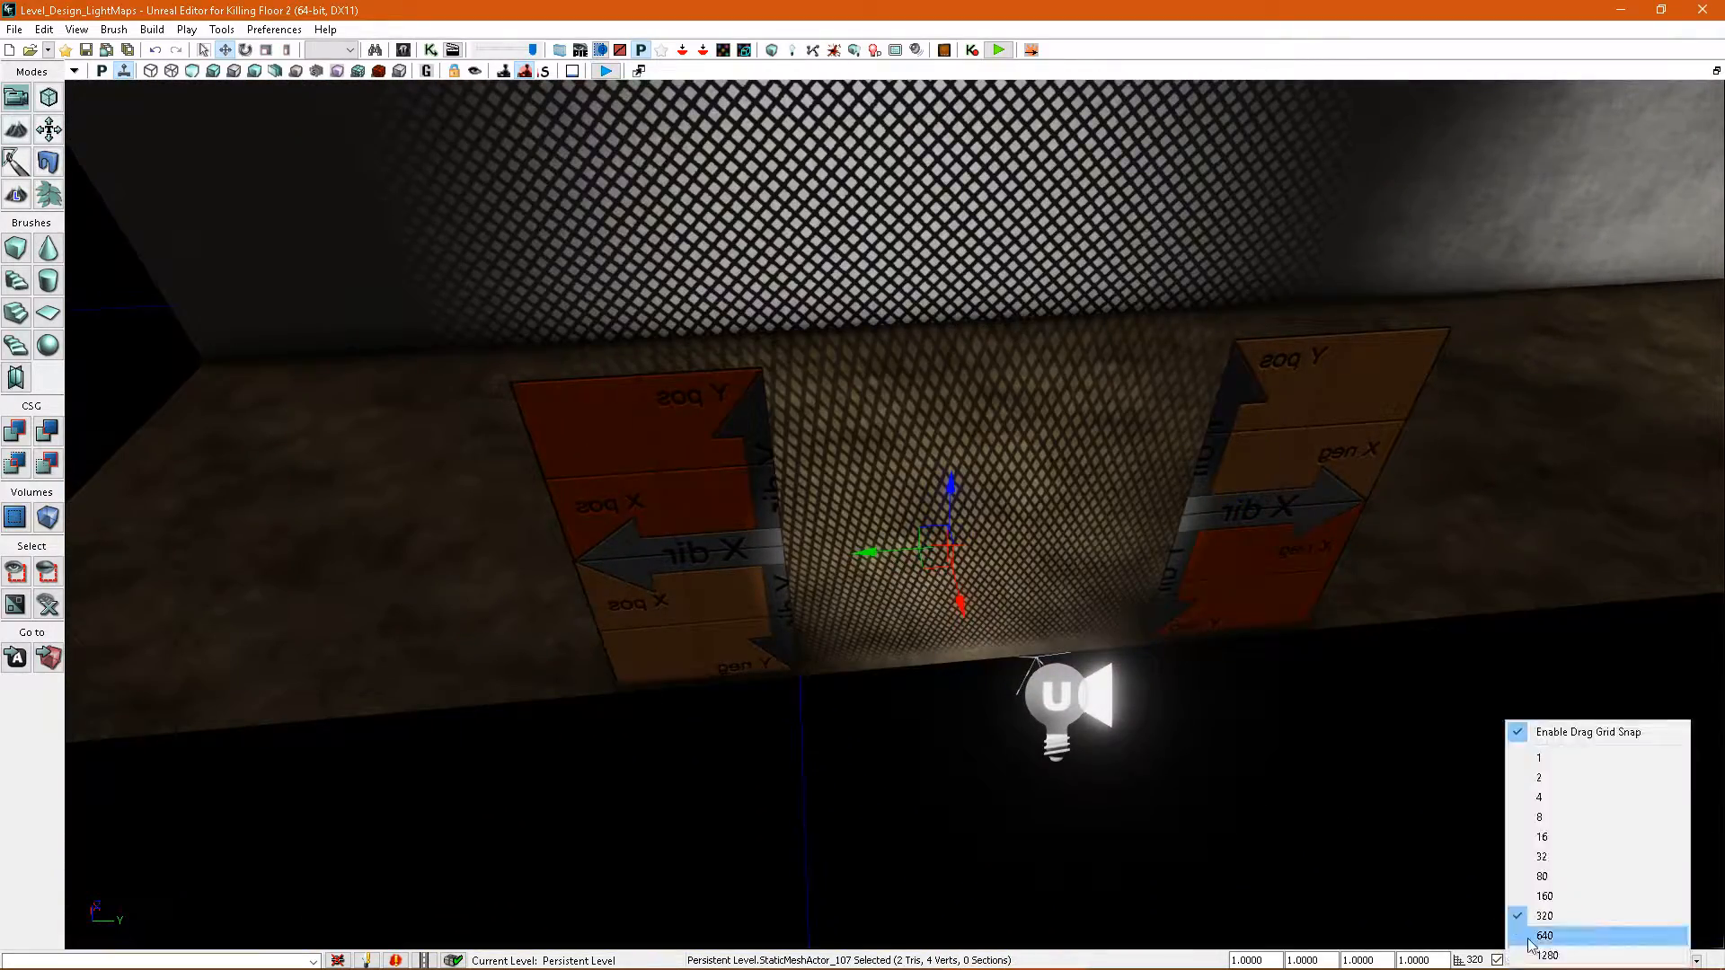
{"action": "left_click", "coordinate": [1570, 758]}
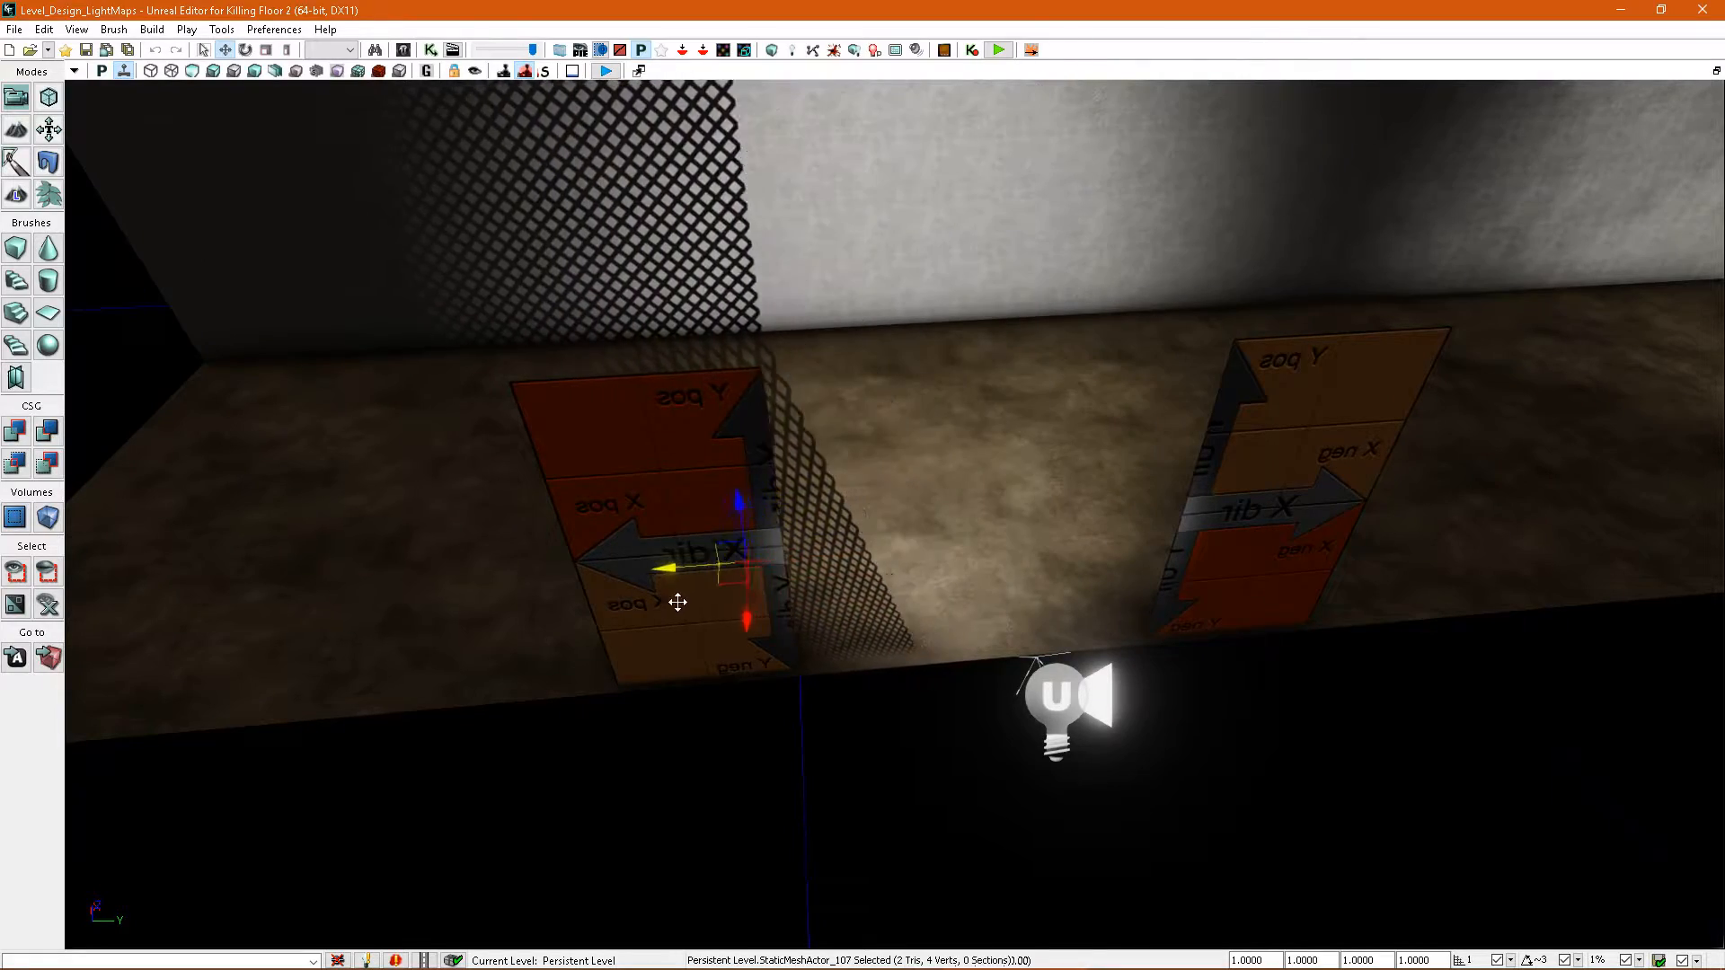
{"action": "left_click_drag", "start_coordinate": [665, 613], "coordinate": [856, 631]}
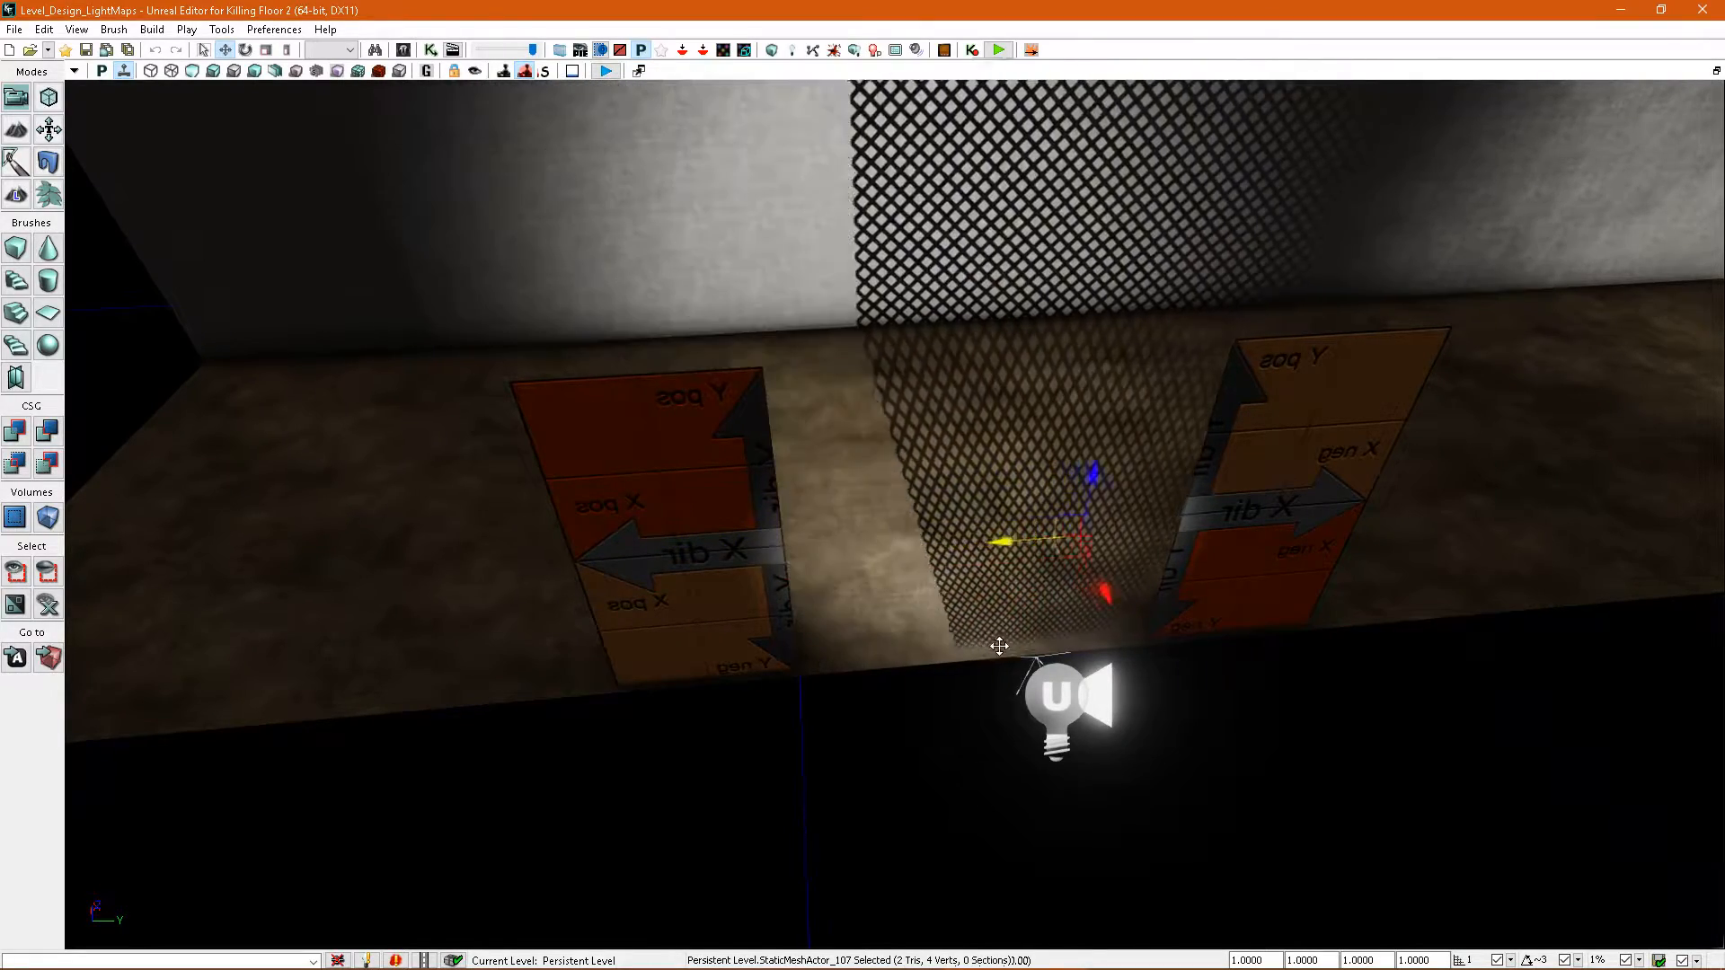
{"action": "left_click_drag", "start_coordinate": [779, 674], "coordinate": [777, 674]}
{"action": "right_click_drag", "start_coordinate": [777, 674], "coordinate": [575, 620]}
- Set the drag grid snap to 8
{"action": "right_click_drag", "start_coordinate": [1257, 723], "coordinate": [1446, 609]}
{"action": "left_click", "coordinate": [1513, 961]}
{"action": "left_click", "coordinate": [1562, 819]}
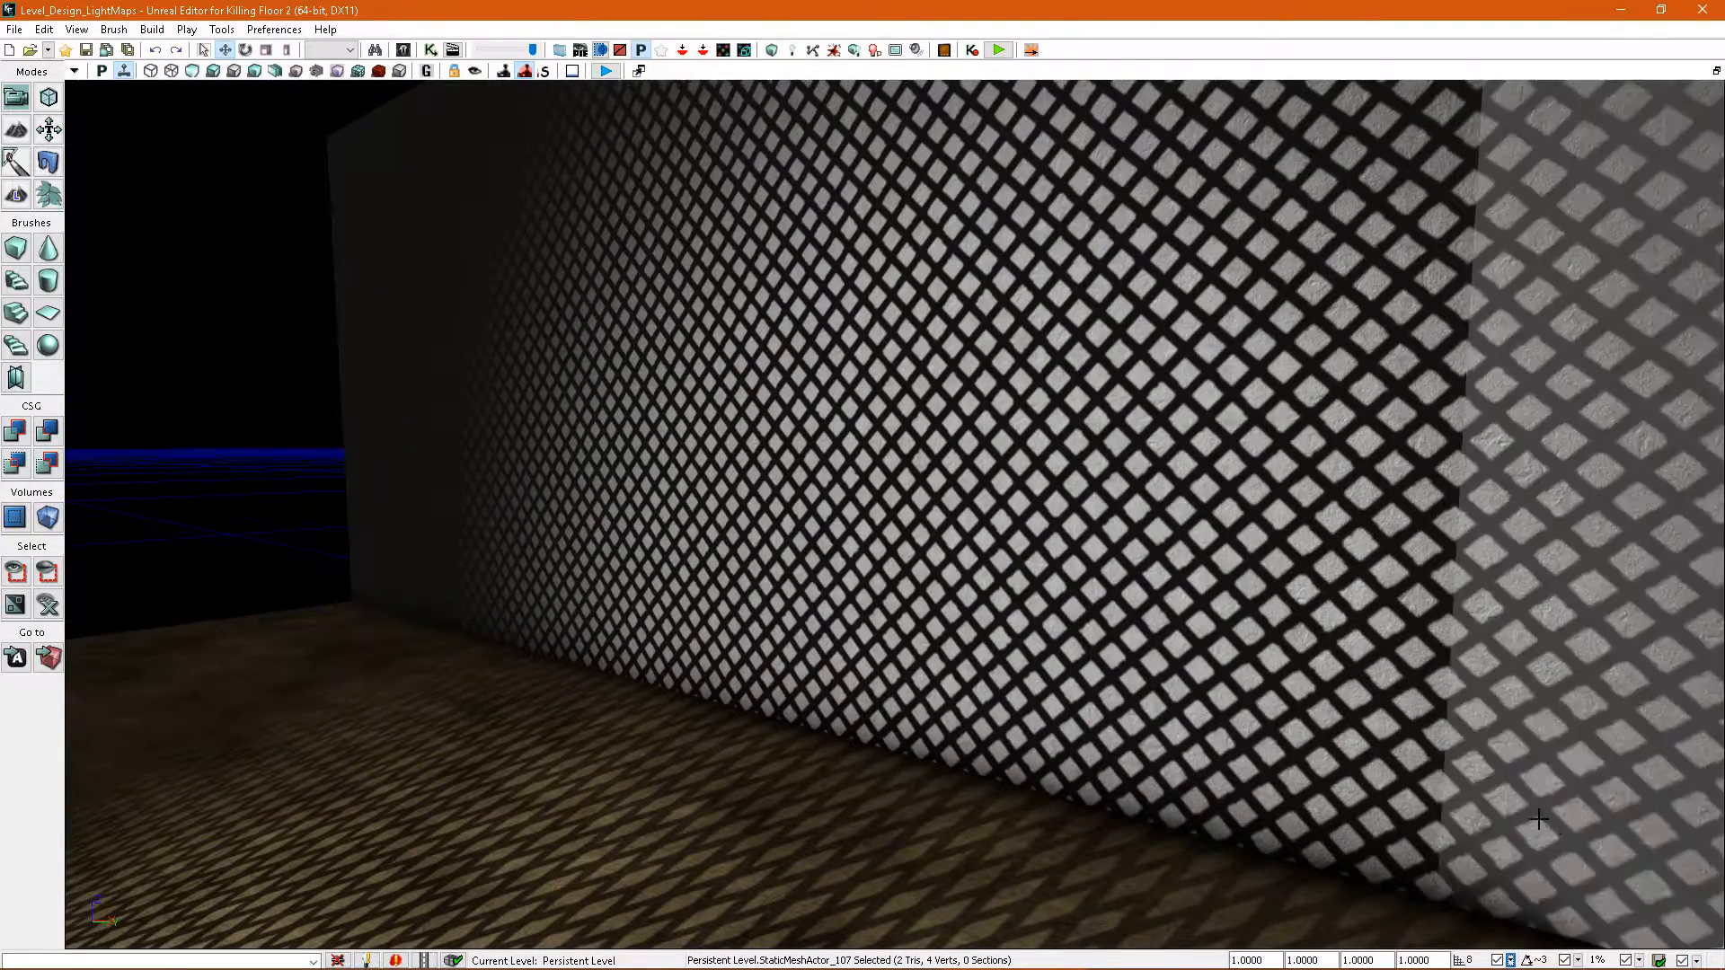
{"action": "right_click_drag", "start_coordinate": [1257, 670], "coordinate": [1184, 707]}
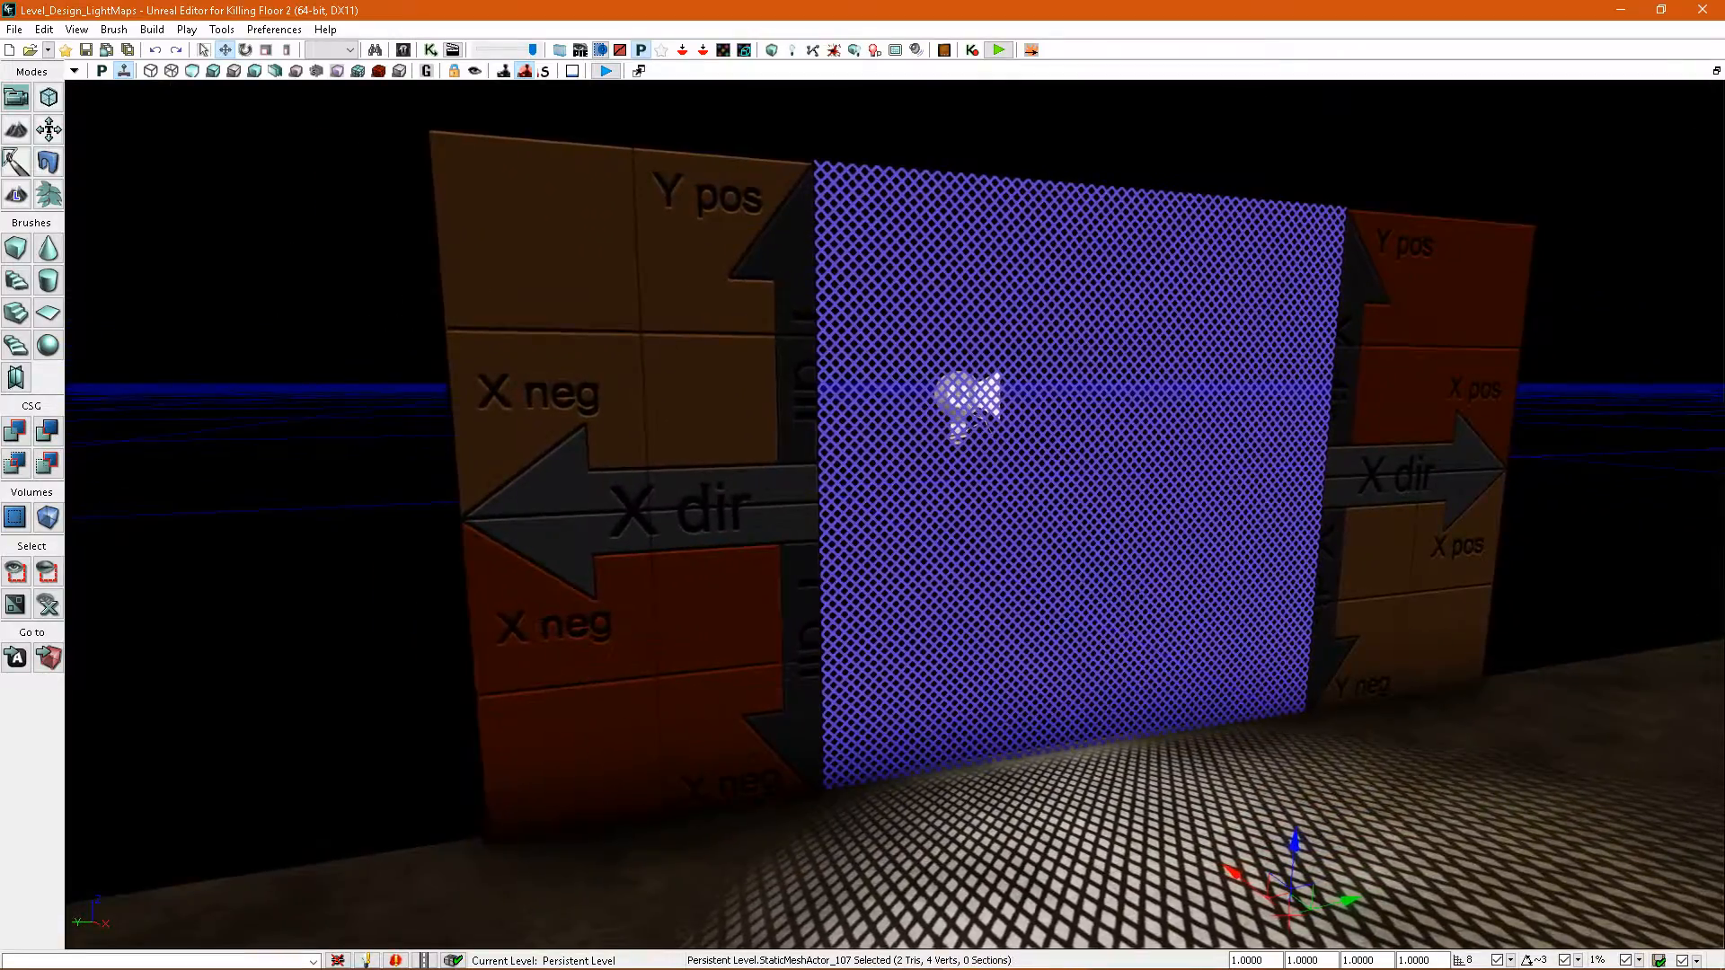
- Enable Cast Shadow As Two Sided in the second mesh panel's lighting properties
{"action": "right_click_drag", "start_coordinate": [1033, 539], "coordinate": [1114, 597]}
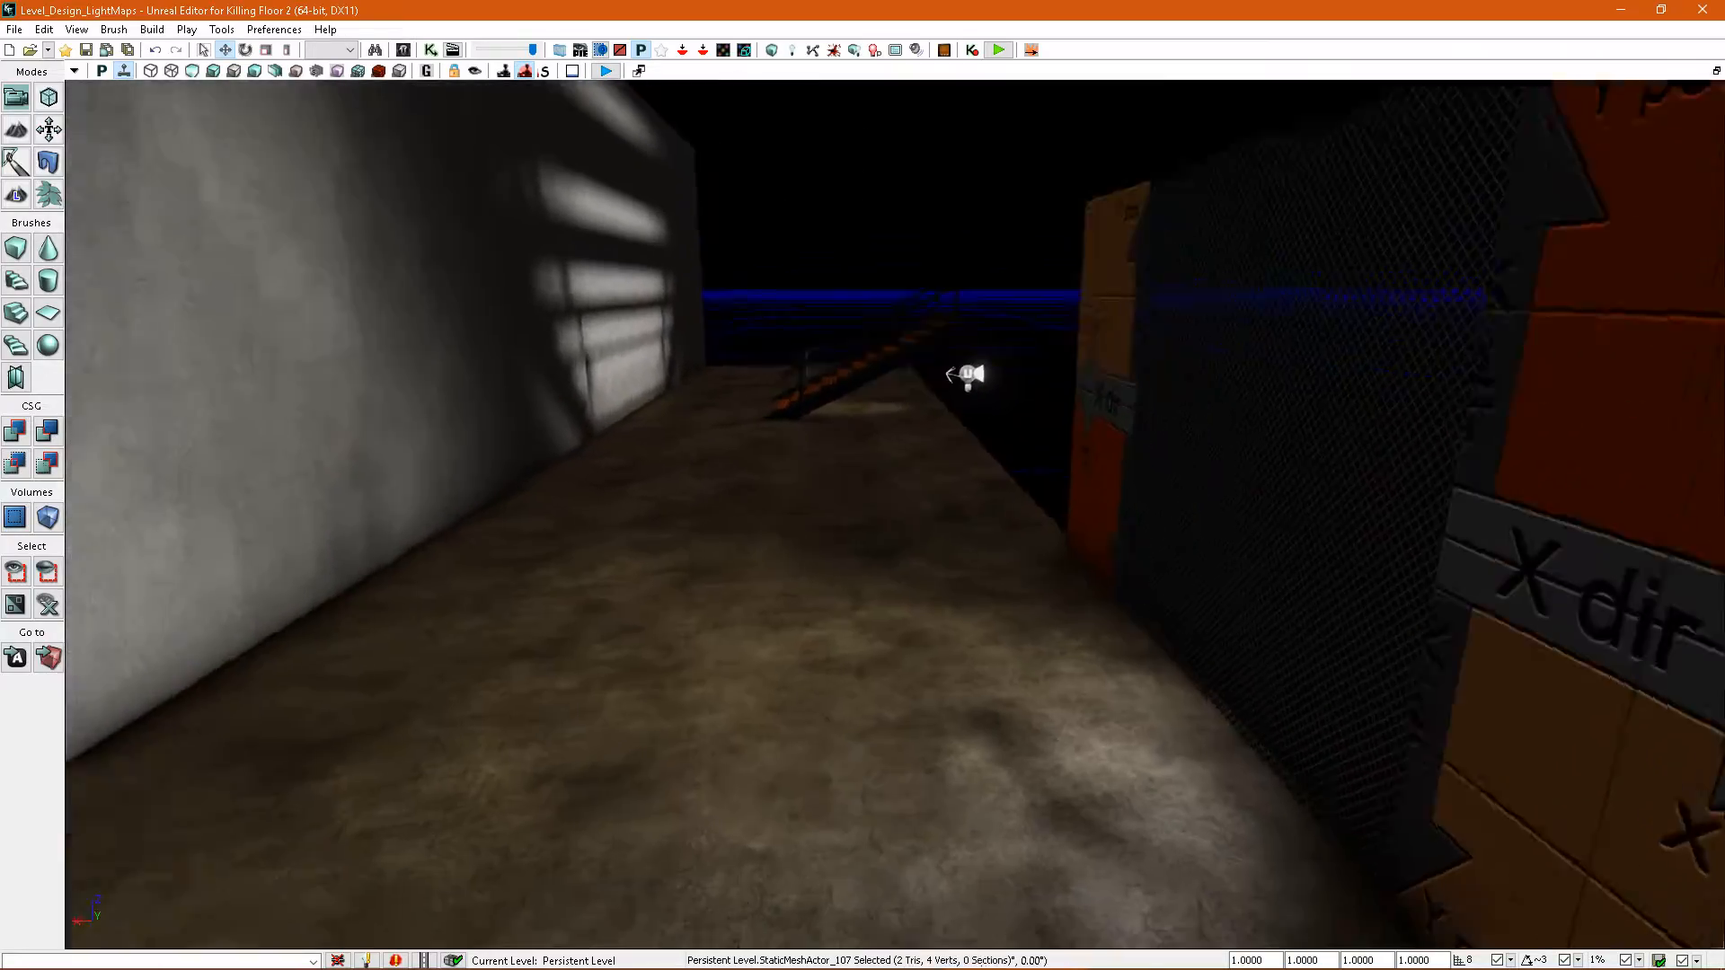
{"action": "right_click_drag", "start_coordinate": [895, 514], "coordinate": [1074, 568]}
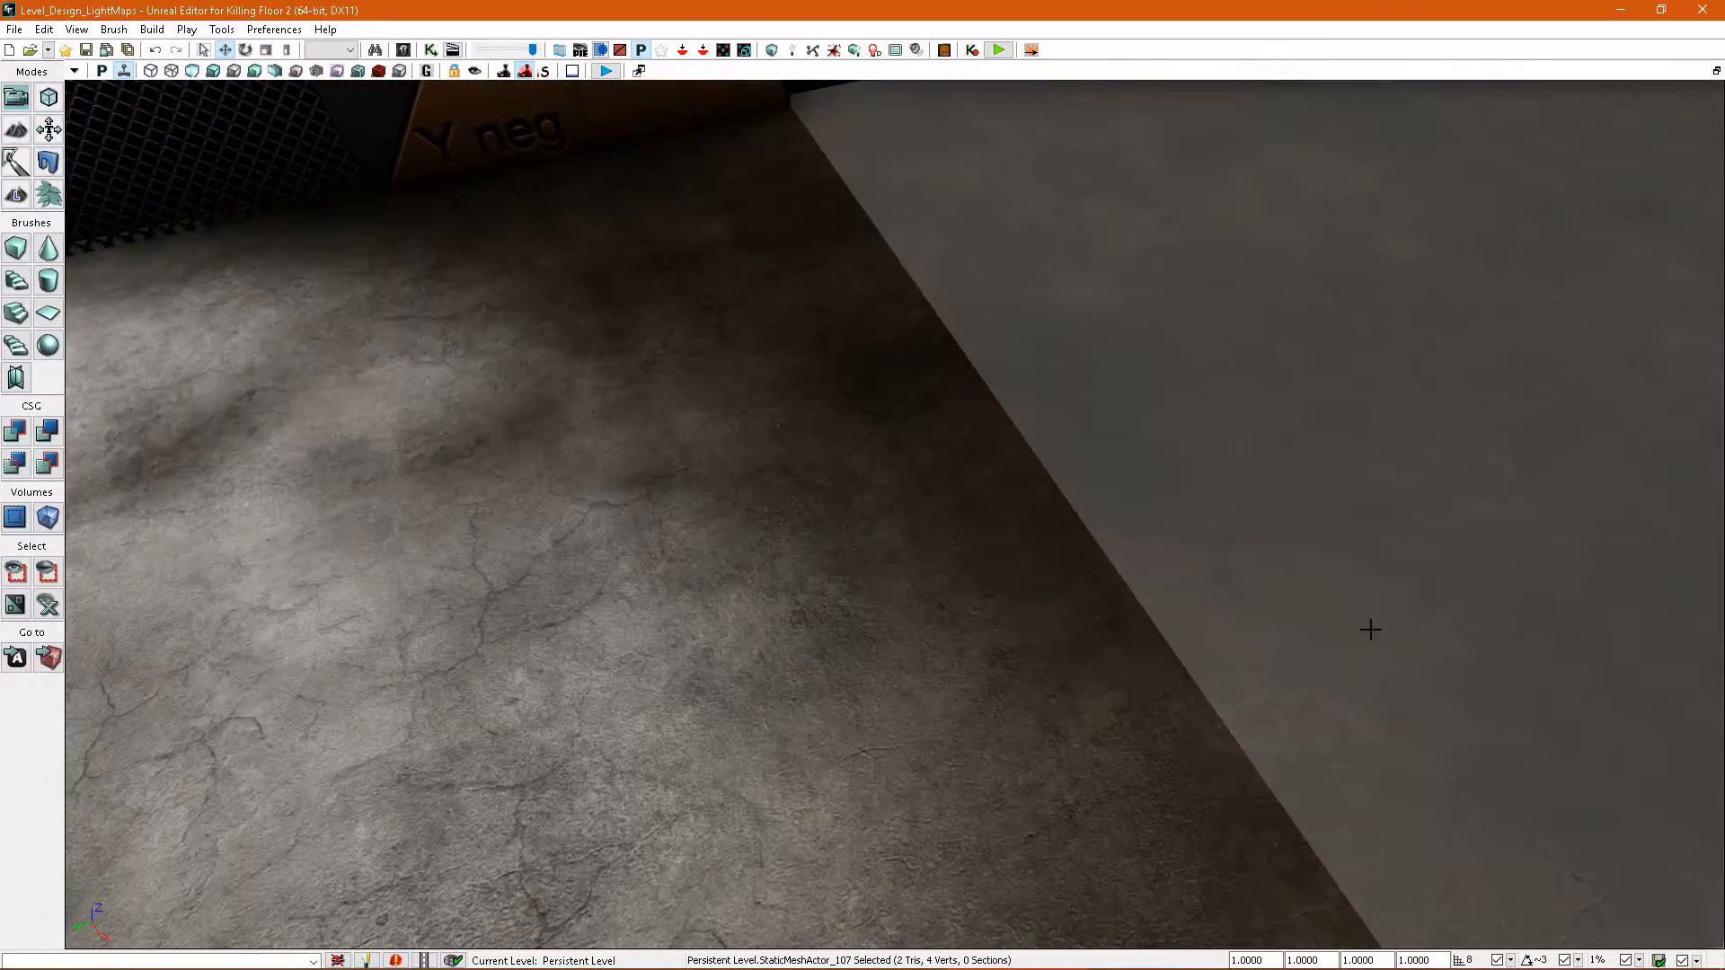
{"action": "right_click_drag", "start_coordinate": [1367, 628], "coordinate": [1007, 383]}
{"action": "double_click", "coordinate": [931, 383]}
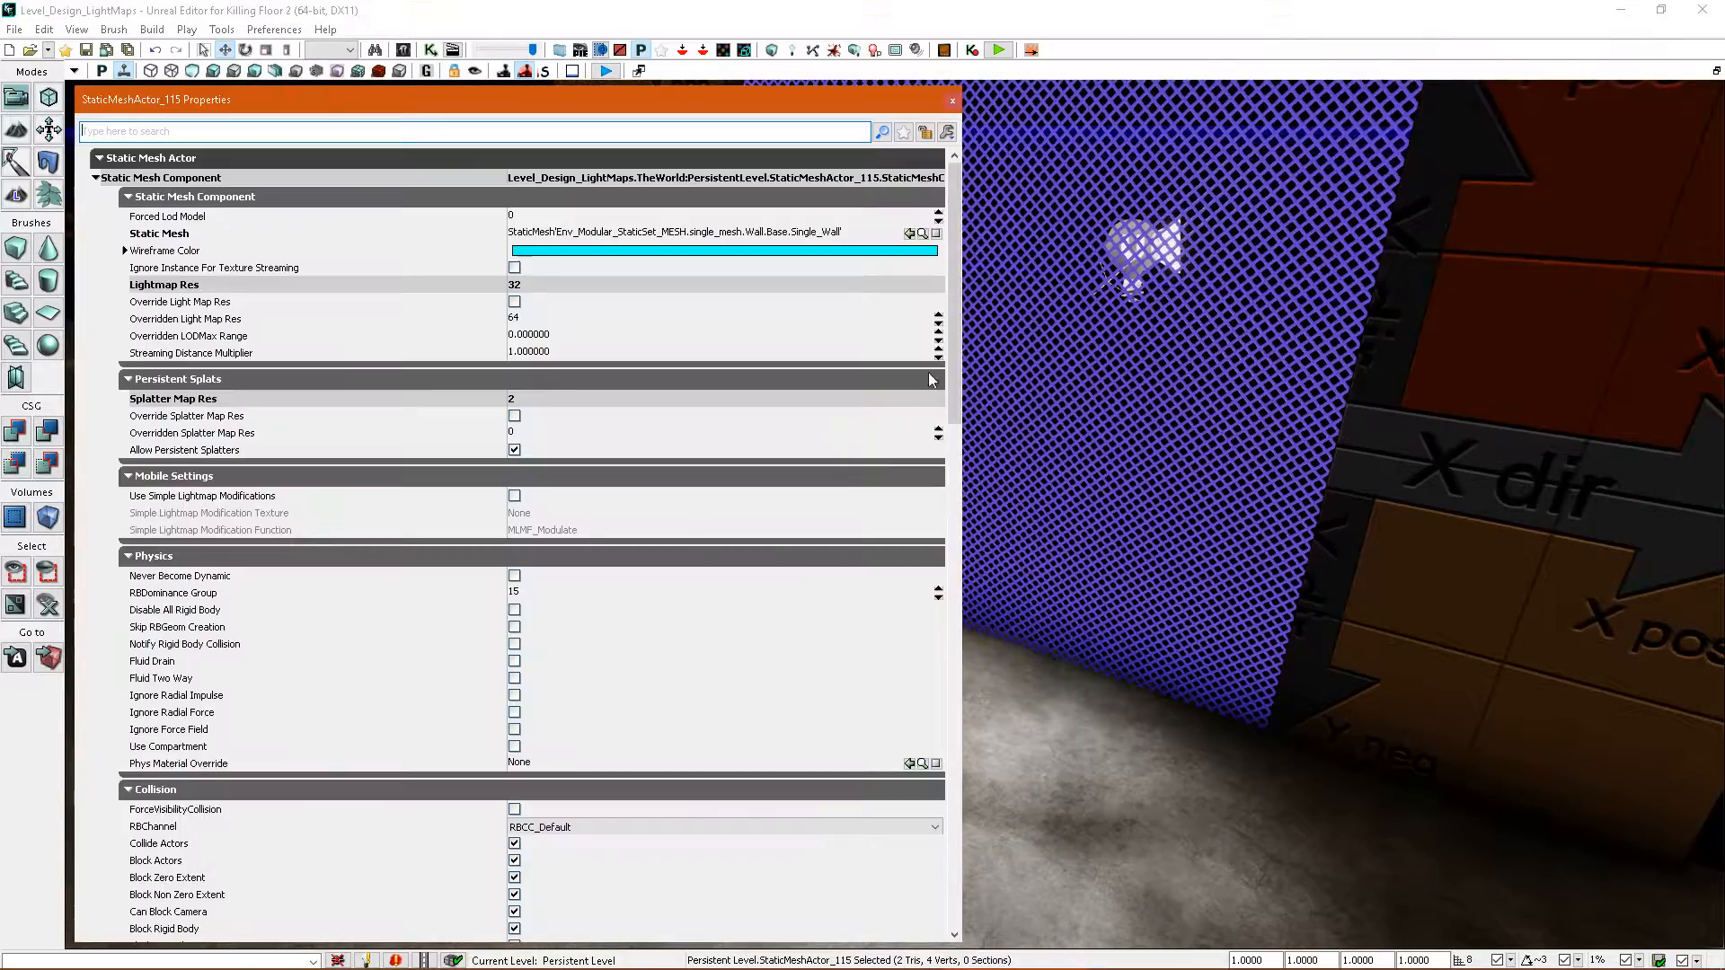
{"action": "left_click_drag", "start_coordinate": [952, 334], "coordinate": [965, 600]}
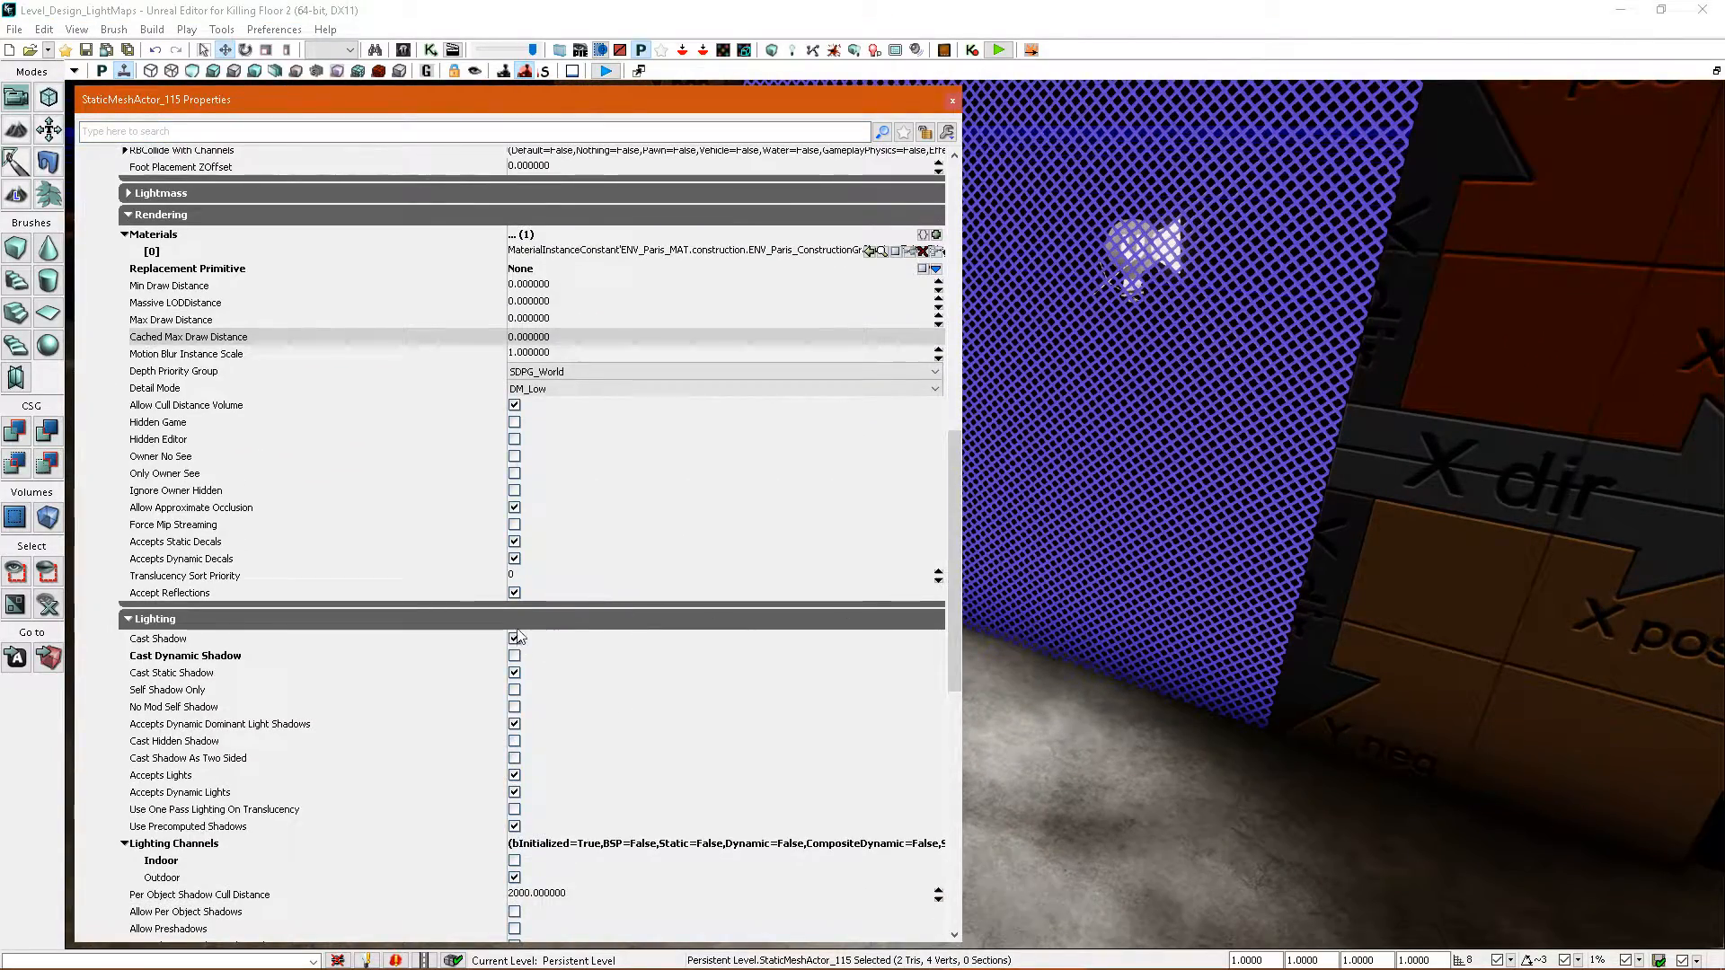
{"action": "right_click_drag", "start_coordinate": [1141, 306], "coordinate": [1047, 332]}
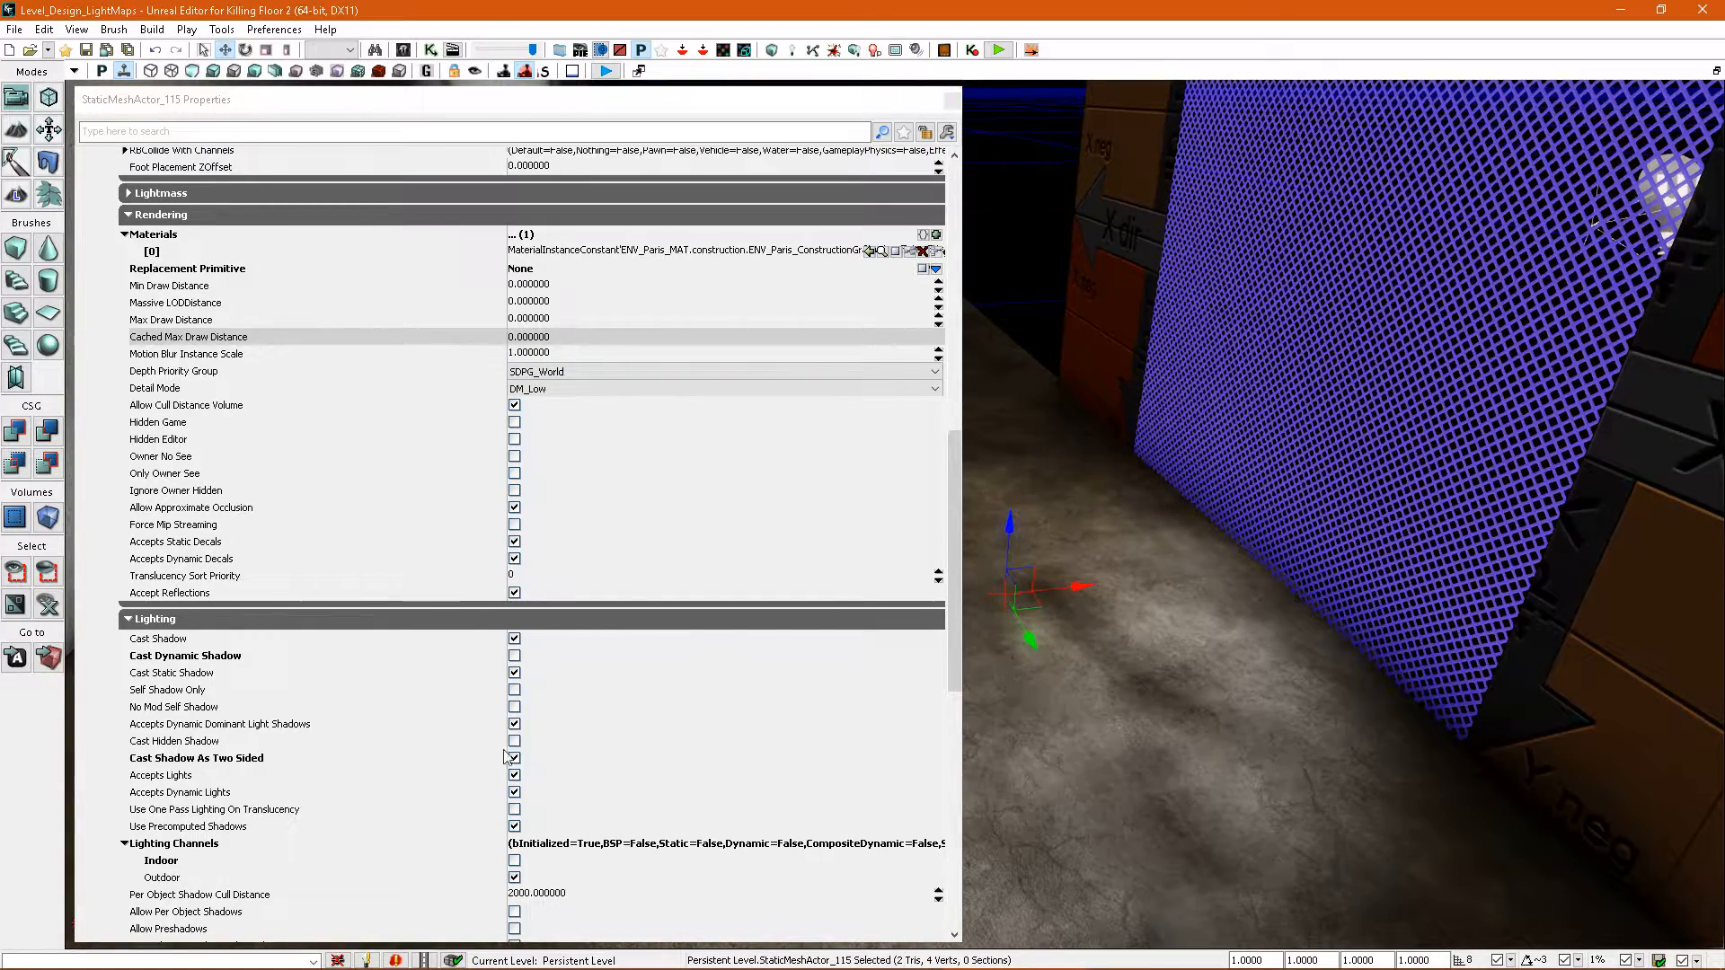
{"action": "left_click", "coordinate": [947, 105]}
- Rebuild the map with the second mesh panel's new shadow setting and dismiss the build results
{"action": "right_click_drag", "start_coordinate": [1078, 409], "coordinate": [1071, 366]}
{"action": "right_click_drag", "start_coordinate": [1038, 458], "coordinate": [1030, 424]}
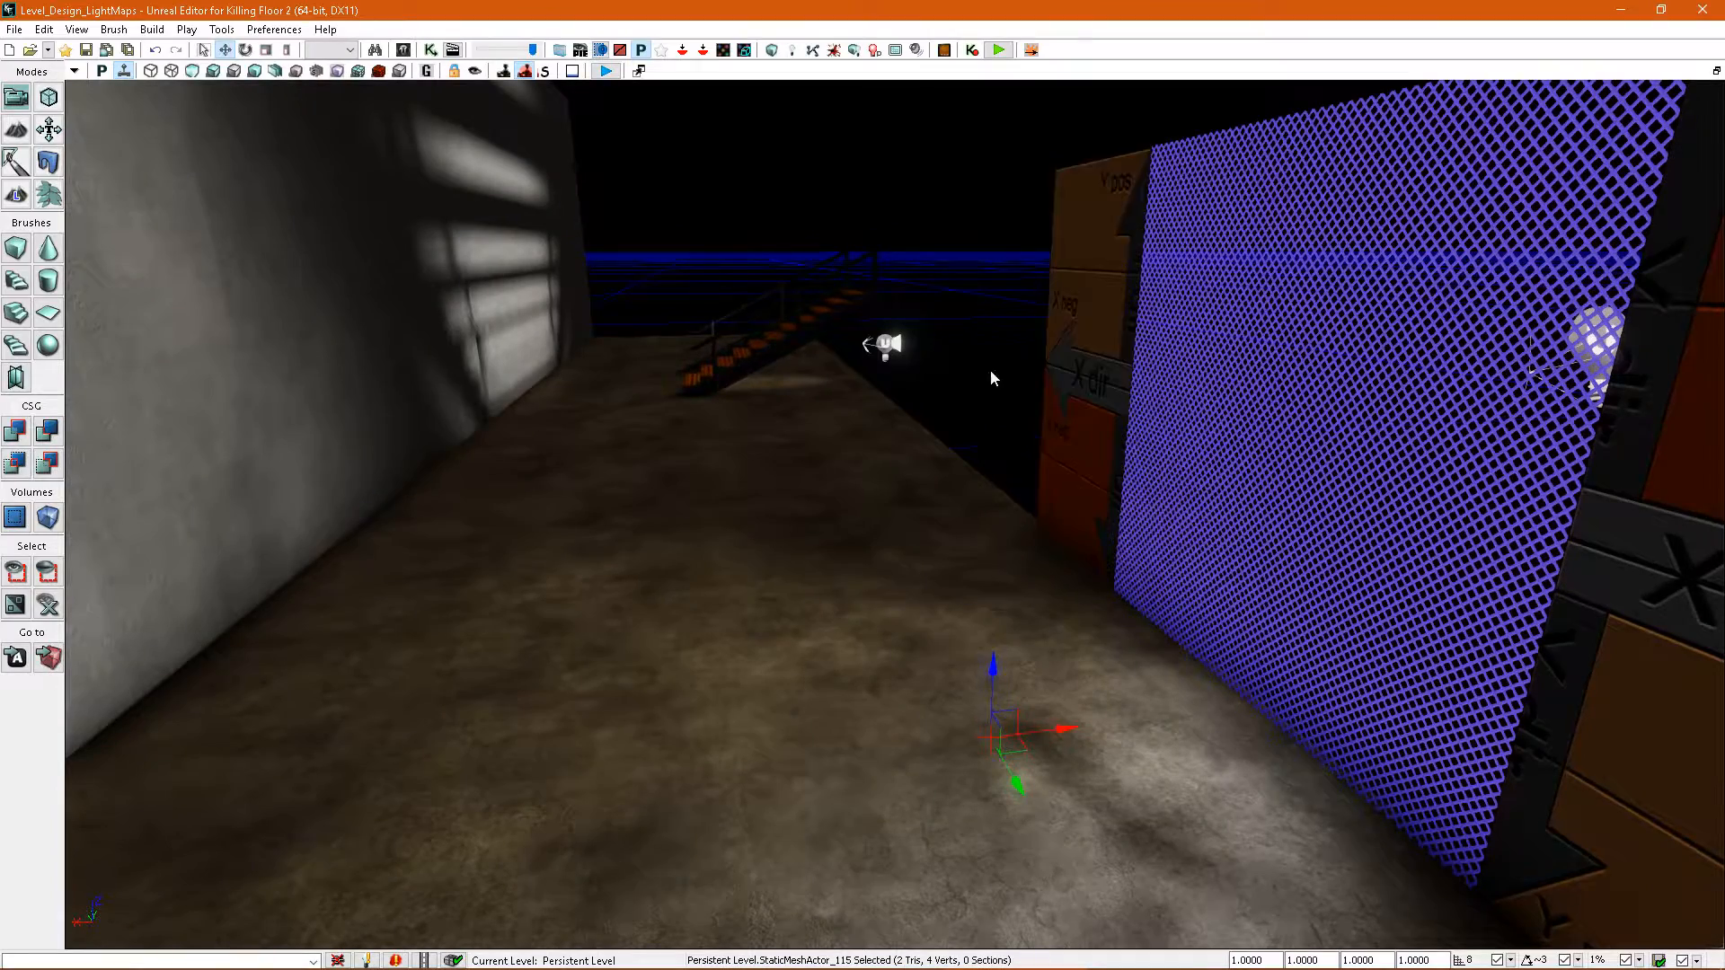
{"action": "left_click", "coordinate": [855, 52]}
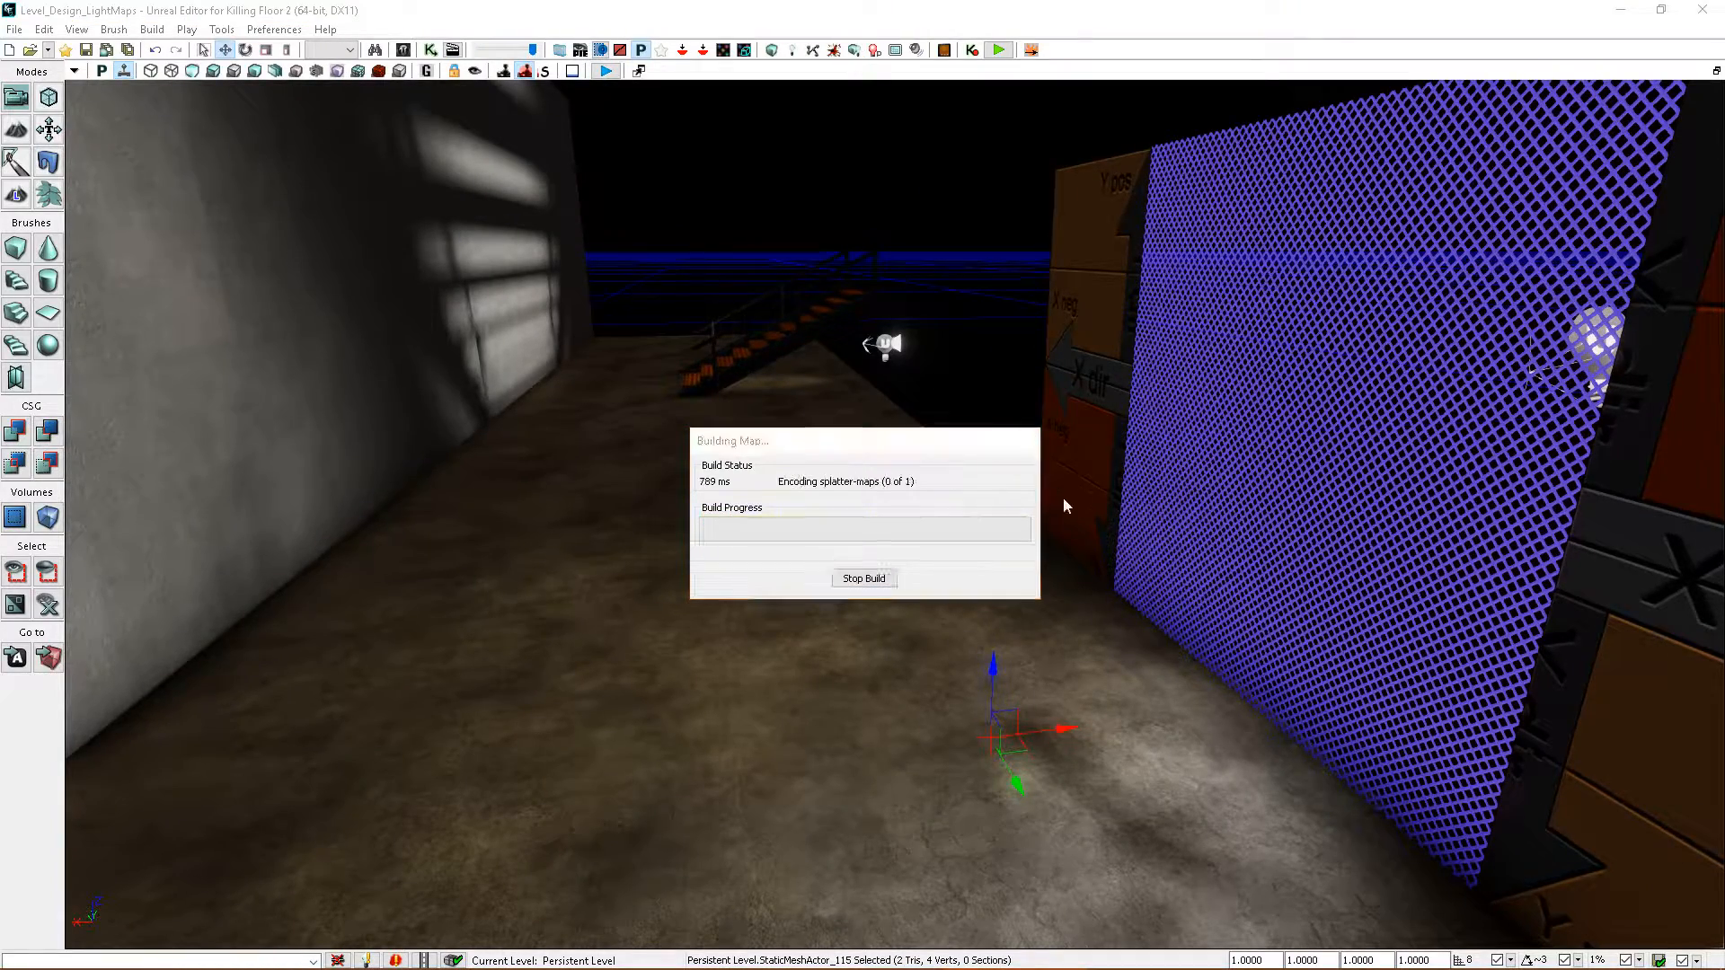
{"action": "left_click", "coordinate": [1120, 474]}
{"action": "mouse_move", "coordinate": [1121, 473]}
{"action": "right_mouse_down"}
{"action": "mouse_move", "coordinate": [1078, 557]}
{"action": "mouse_move", "coordinate": [1117, 531]}
{"action": "mouse_move", "coordinate": [1069, 525]}
{"action": "mouse_move", "coordinate": [1105, 531]}
{"action": "mouse_move", "coordinate": [1091, 507]}
{"action": "mouse_move", "coordinate": [1177, 503]}
{"action": "mouse_move", "coordinate": [1197, 466]}
{"action": "mouse_move", "coordinate": [1208, 504]}
{"action": "mouse_move", "coordinate": [1114, 494]}
{"action": "right_mouse_up"}
- Open the next spotlight's properties and review its shadow-casting options
{"action": "double_click", "coordinate": [831, 359]}
{"action": "scroll", "coordinate": [956, 310], "scroll_direction": "down", "scroll_amount": 8}
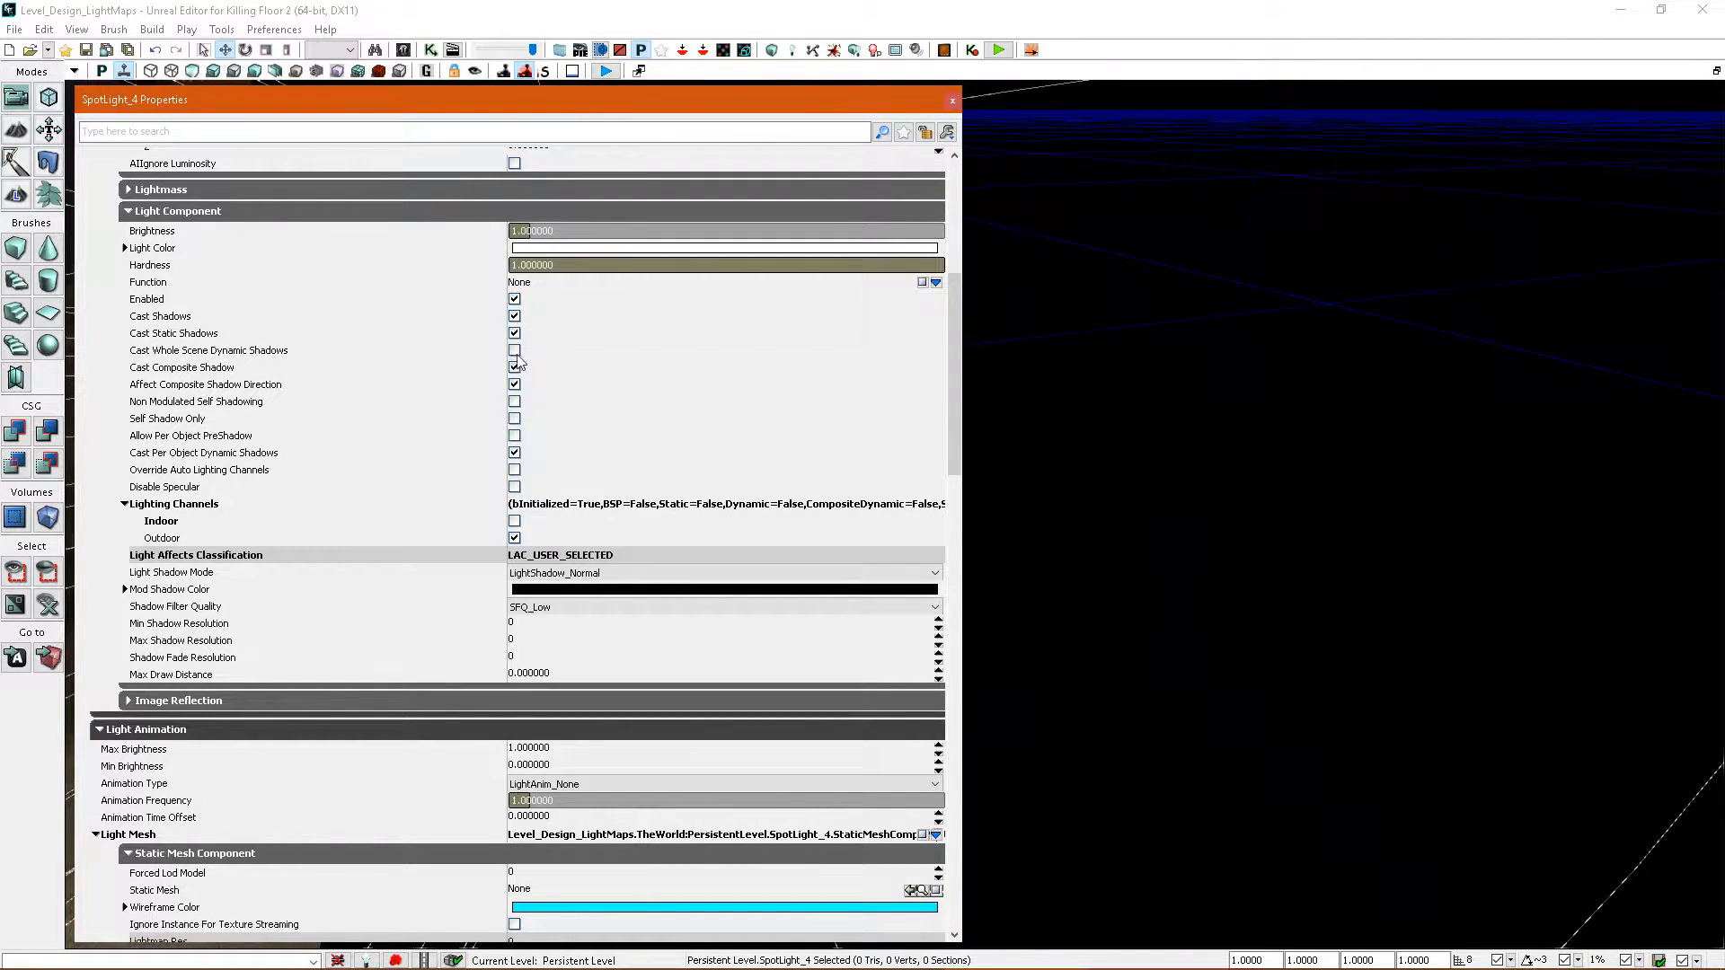
{"action": "left_click", "coordinate": [952, 101]}
- Select the wall section behind the stairs and examine its striped shadows with game view toggled
{"action": "right_click_drag", "start_coordinate": [1240, 513], "coordinate": [1100, 531]}
{"action": "left_click", "coordinate": [1039, 557]}
{"action": "key", "text": "g"}
{"action": "key", "text": "g"}
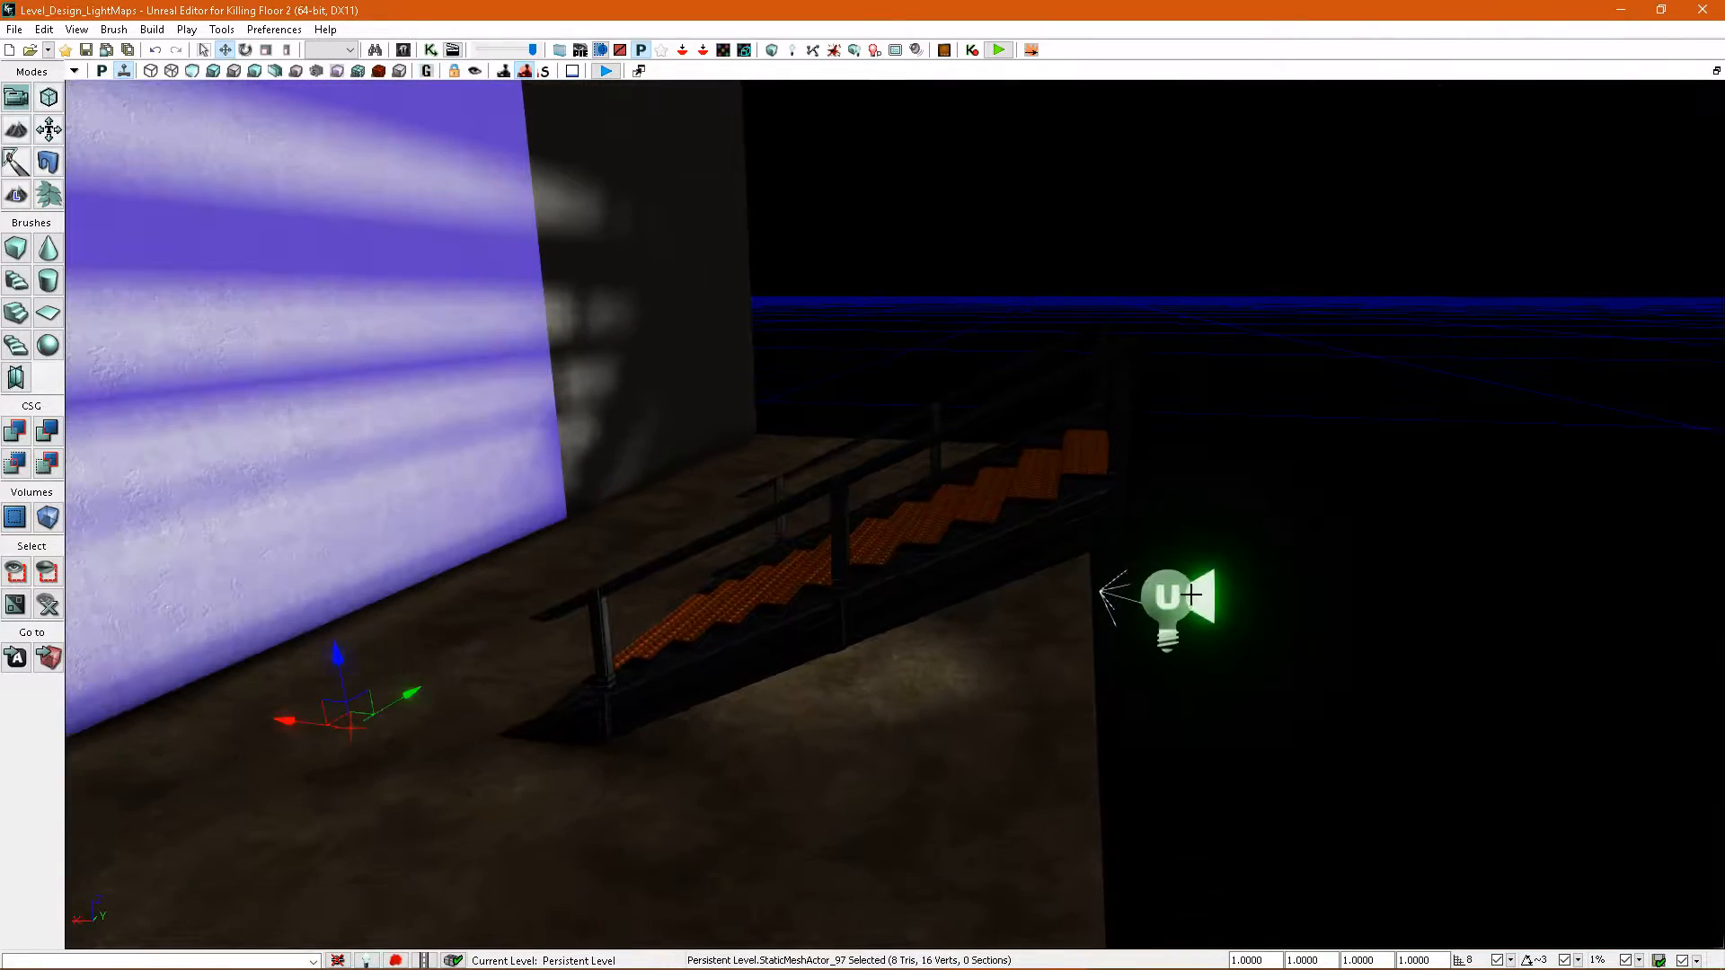
- Open the properties of the spotlight behind the stairs, review its Light Component shadow settings, and close them
{"action": "double_click", "coordinate": [1165, 596]}
{"action": "scroll", "coordinate": [528, 584], "scroll_direction": "down", "scroll_amount": 15}
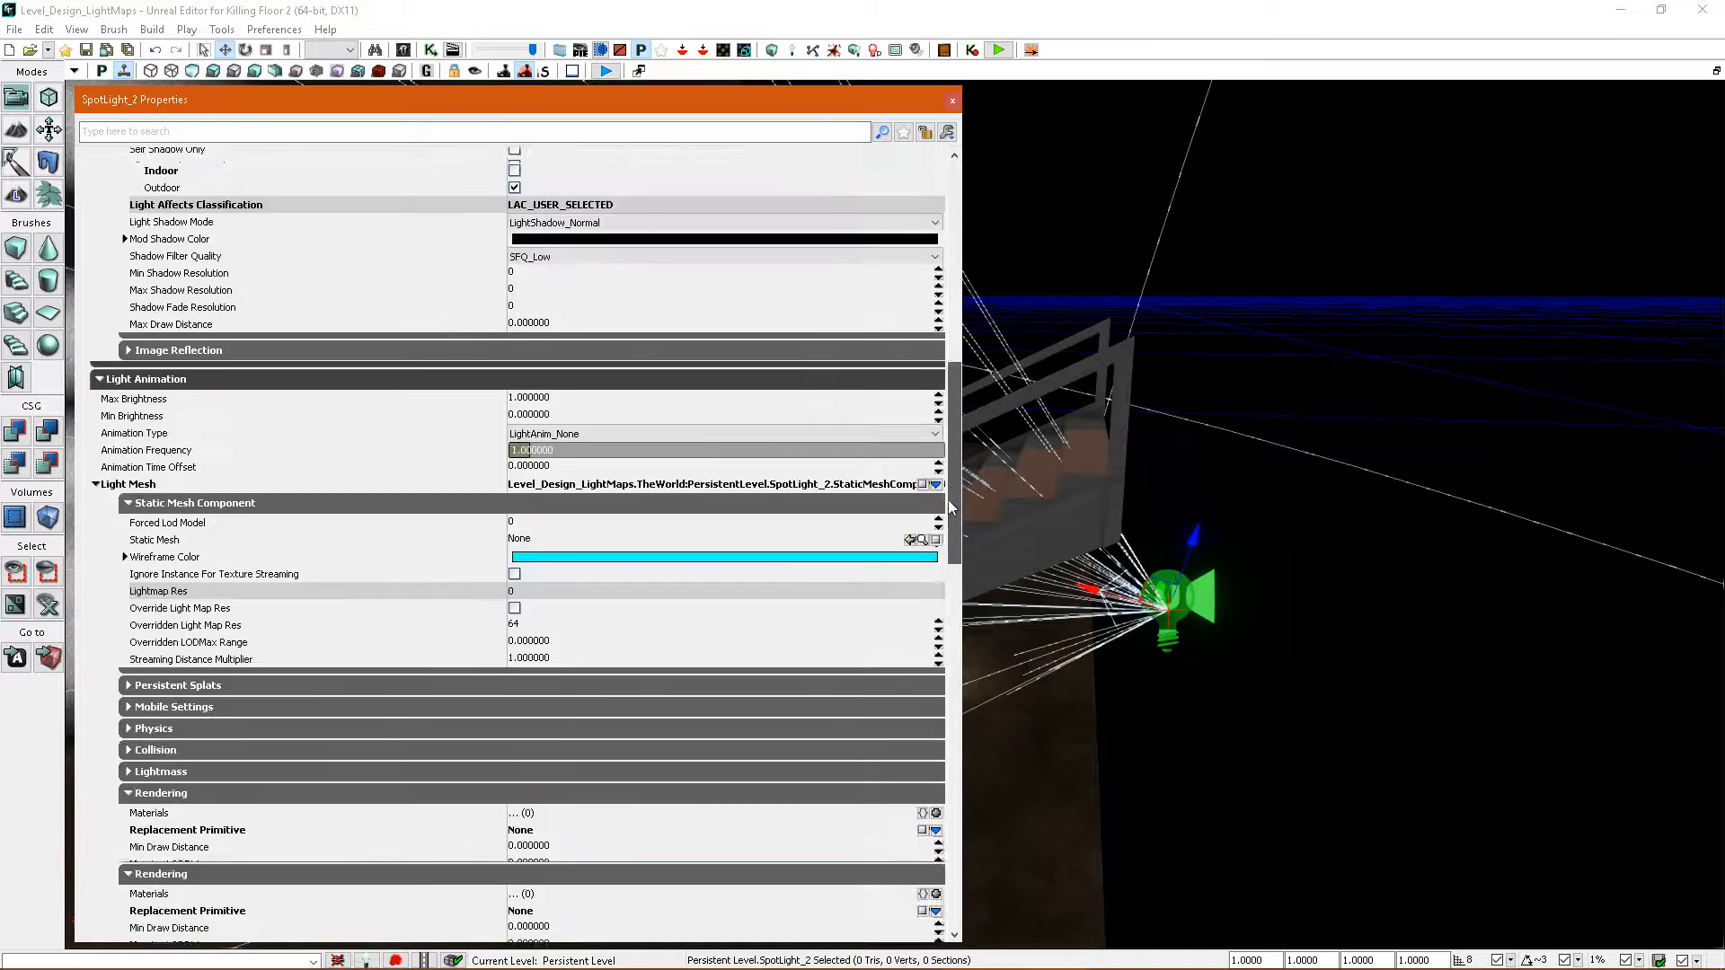
{"action": "left_click_drag", "start_coordinate": [951, 485], "coordinate": [953, 333]}
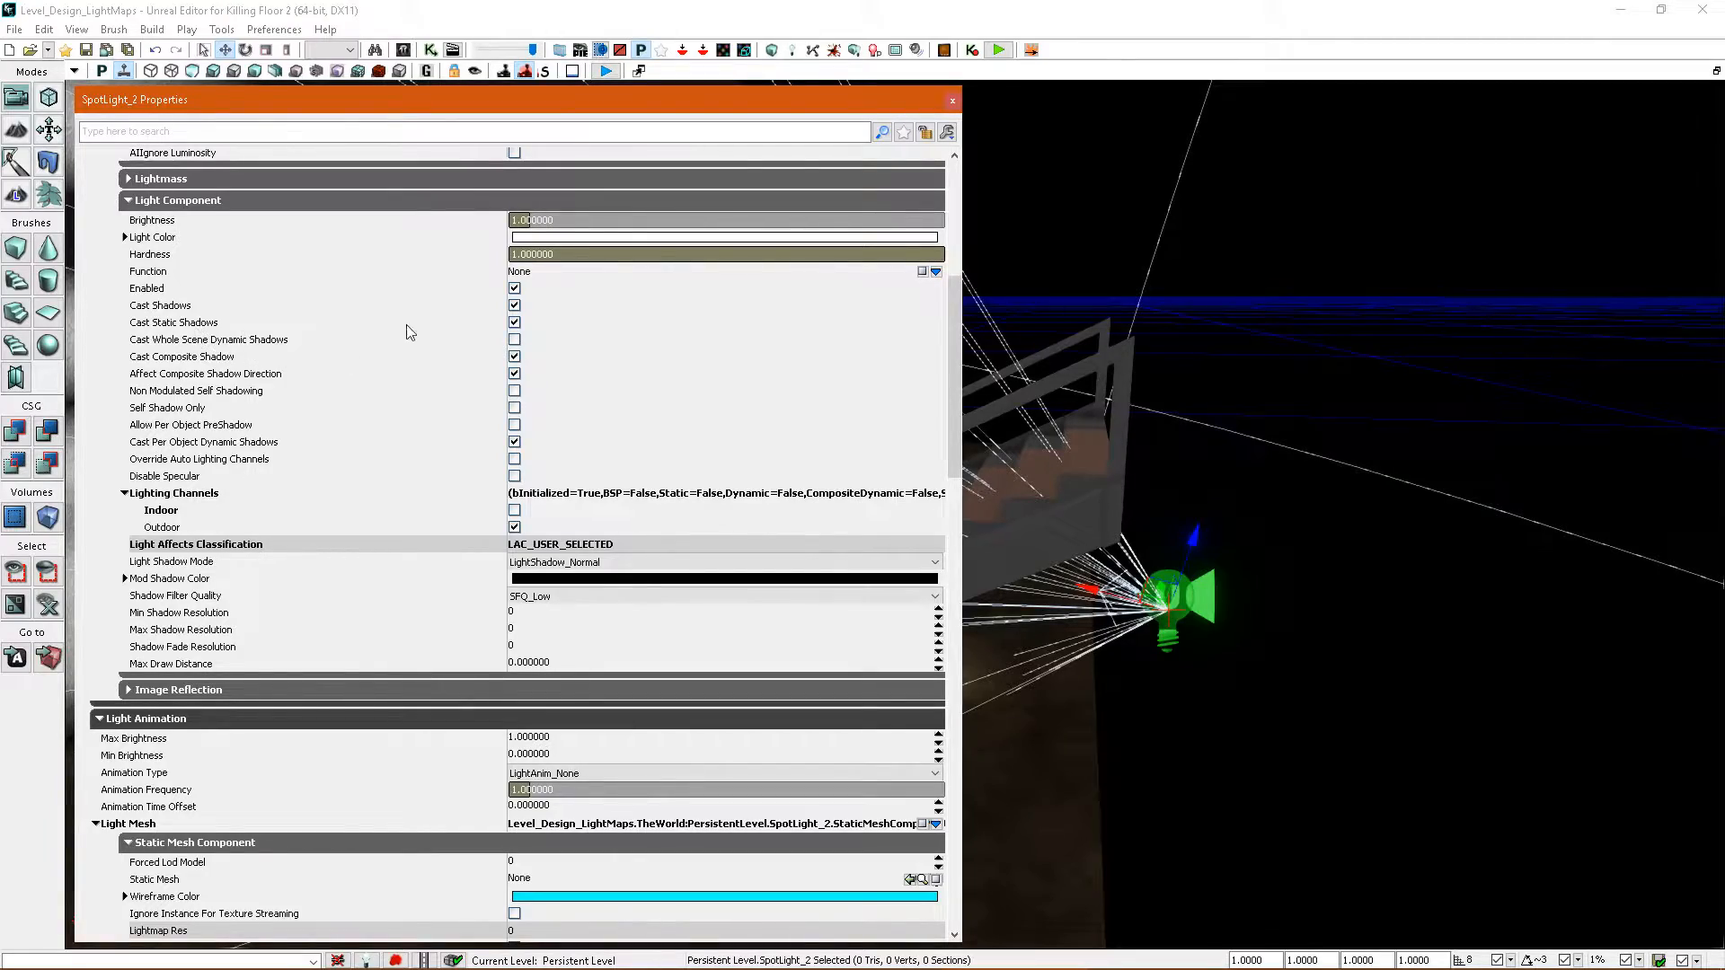
{"action": "left_click", "coordinate": [952, 101]}
- Examine the mesh panel and the spotlight behind it, and select the wall section it faces
{"action": "right_click_drag", "start_coordinate": [955, 420], "coordinate": [791, 369]}
{"action": "left_click", "coordinate": [955, 419]}
{"action": "right_click_drag", "start_coordinate": [955, 420], "coordinate": [1474, 459]}
{"action": "left_click", "coordinate": [1095, 432]}
{"action": "right_click_drag", "start_coordinate": [1094, 432], "coordinate": [1173, 438]}
{"action": "left_click", "coordinate": [1094, 432]}
{"action": "right_click_drag", "start_coordinate": [930, 493], "coordinate": [953, 449]}
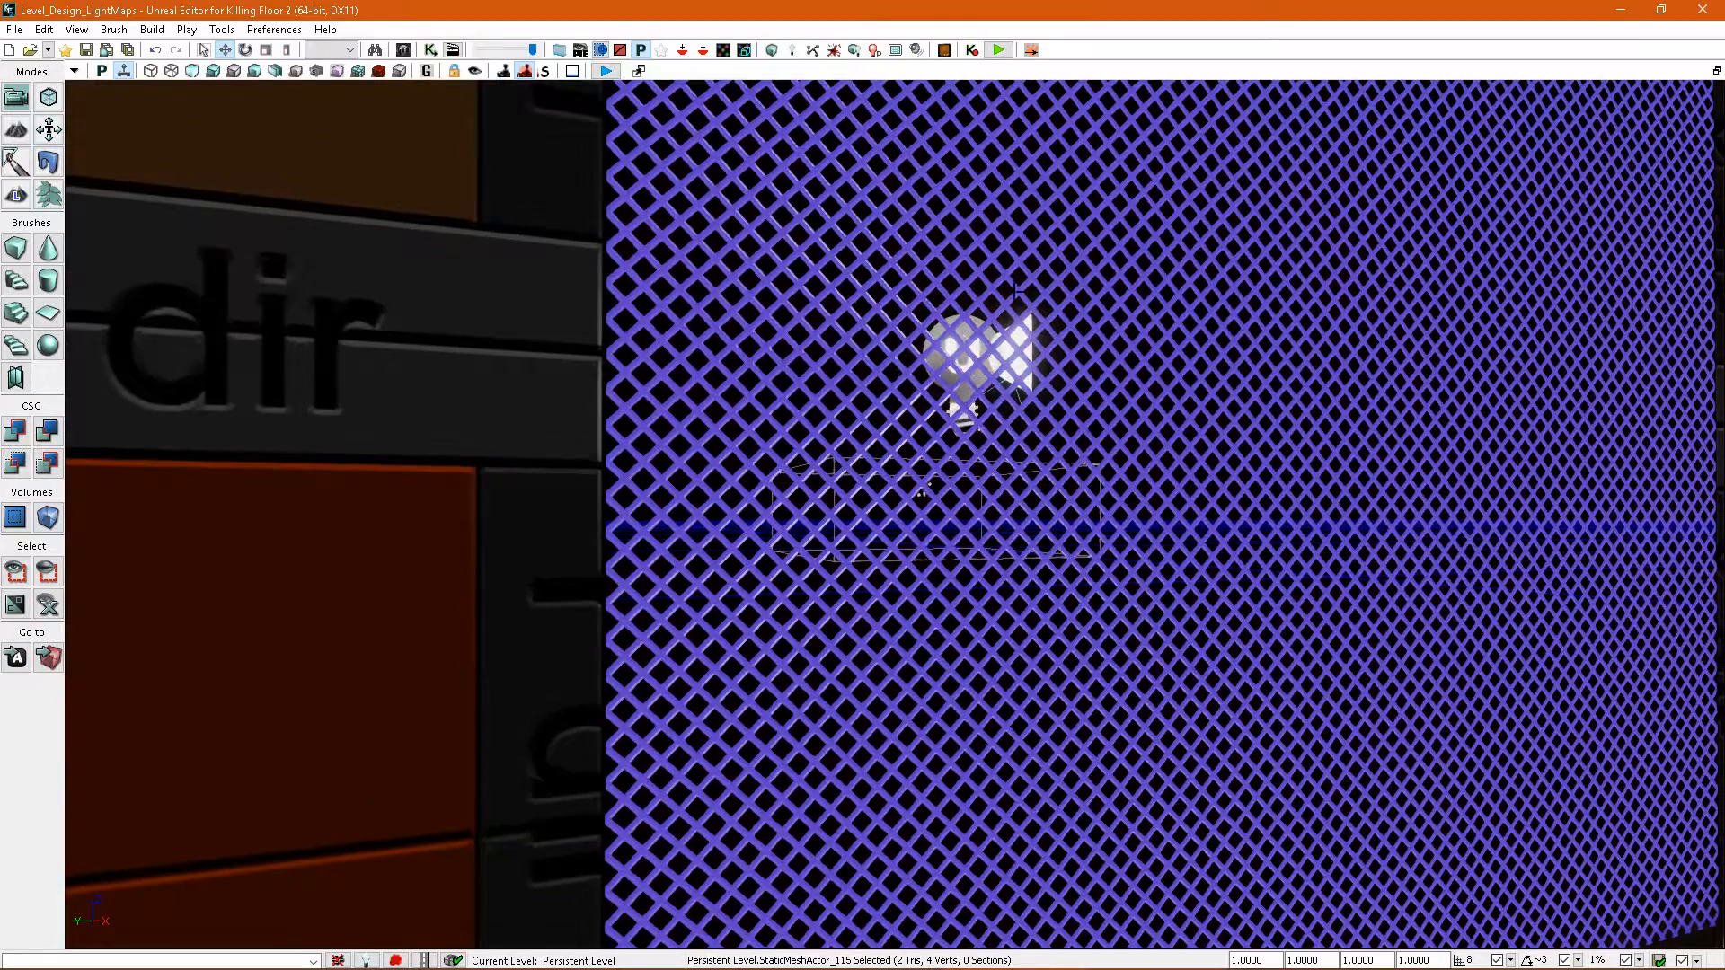
{"action": "right_click_drag", "start_coordinate": [1091, 406], "coordinate": [1125, 499]}
{"action": "left_click", "coordinate": [1036, 574]}
{"action": "left_click", "coordinate": [1132, 482]}
{"action": "right_click_drag", "start_coordinate": [901, 531], "coordinate": [901, 531]}
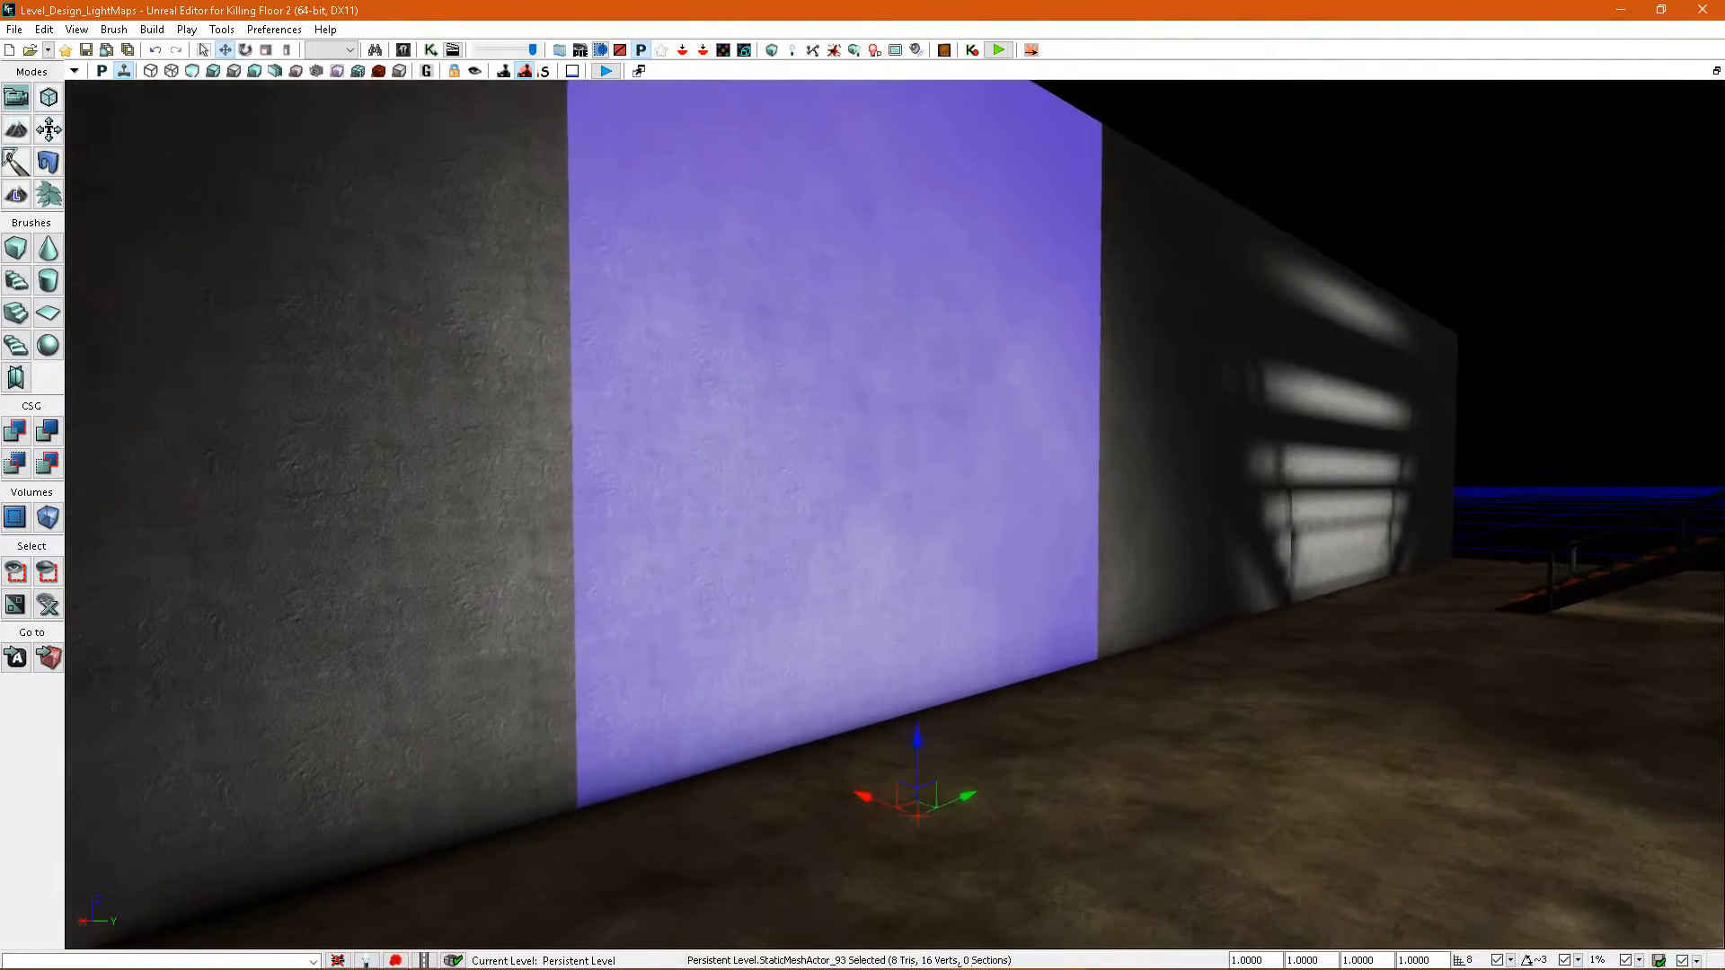
- Check the Lightmap Res in the selected wall section's properties and close them
{"action": "double_click", "coordinate": [903, 530]}
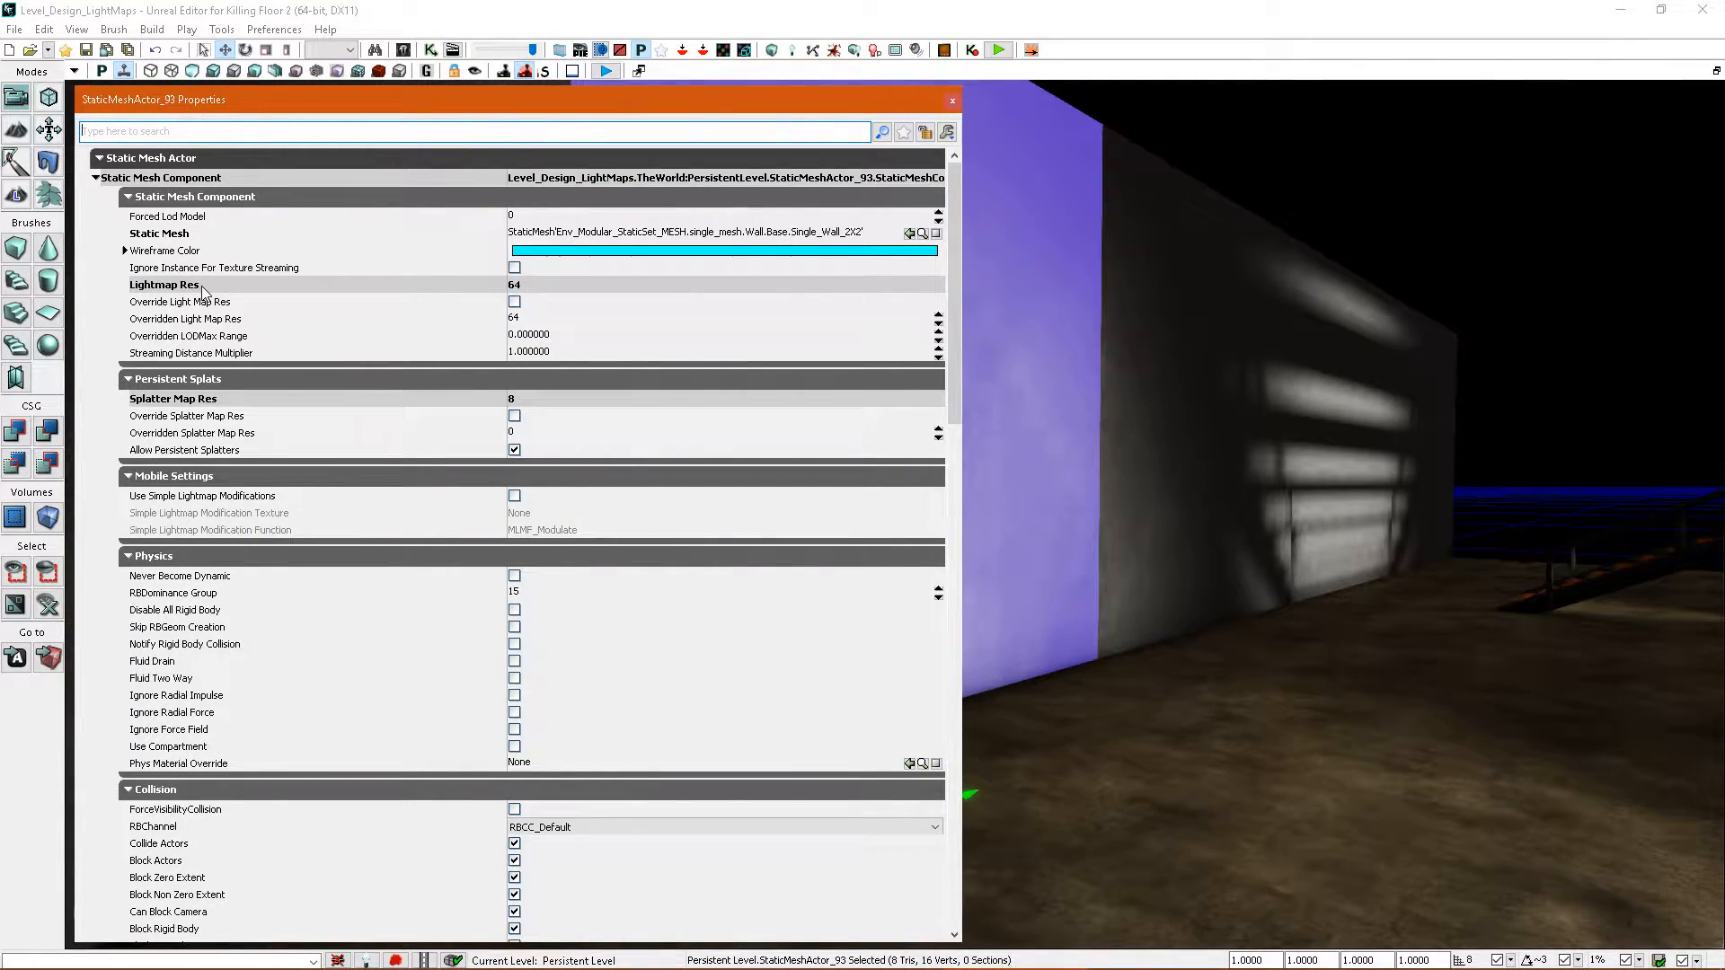
{"action": "right_click_drag", "start_coordinate": [1083, 380], "coordinate": [1083, 380]}
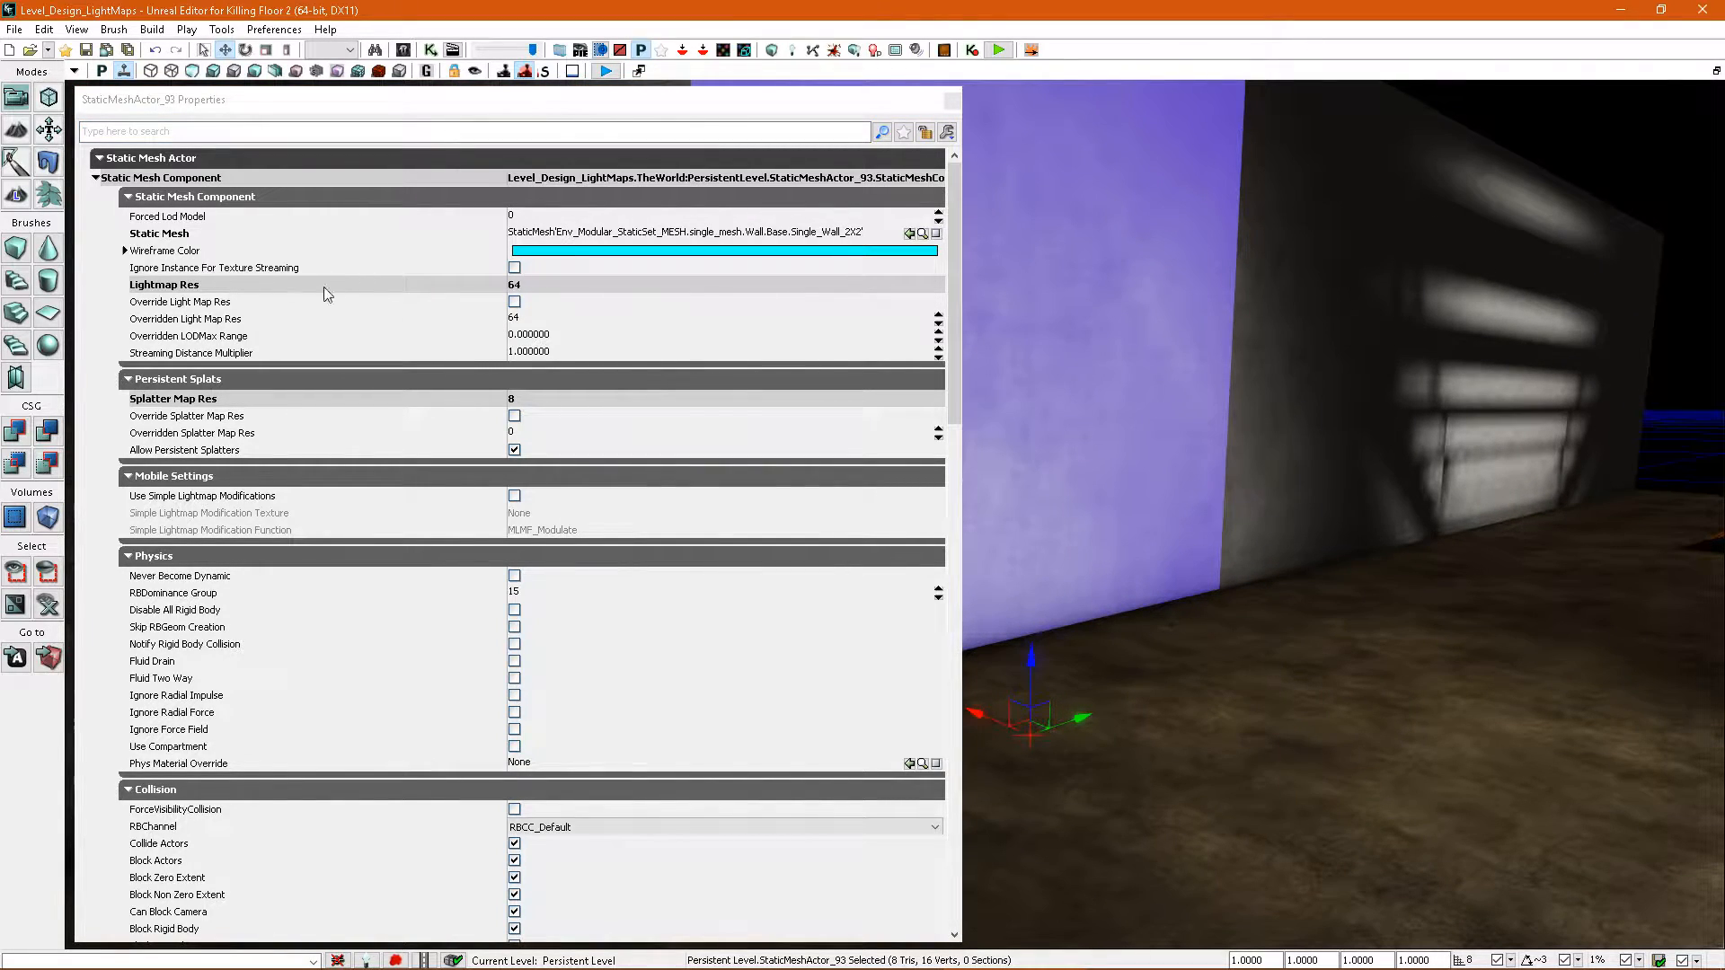
{"action": "right_click_drag", "start_coordinate": [1192, 413], "coordinate": [1129, 330]}
{"action": "right_click_drag", "start_coordinate": [1224, 362], "coordinate": [1224, 362]}
{"action": "left_click", "coordinate": [952, 101]}
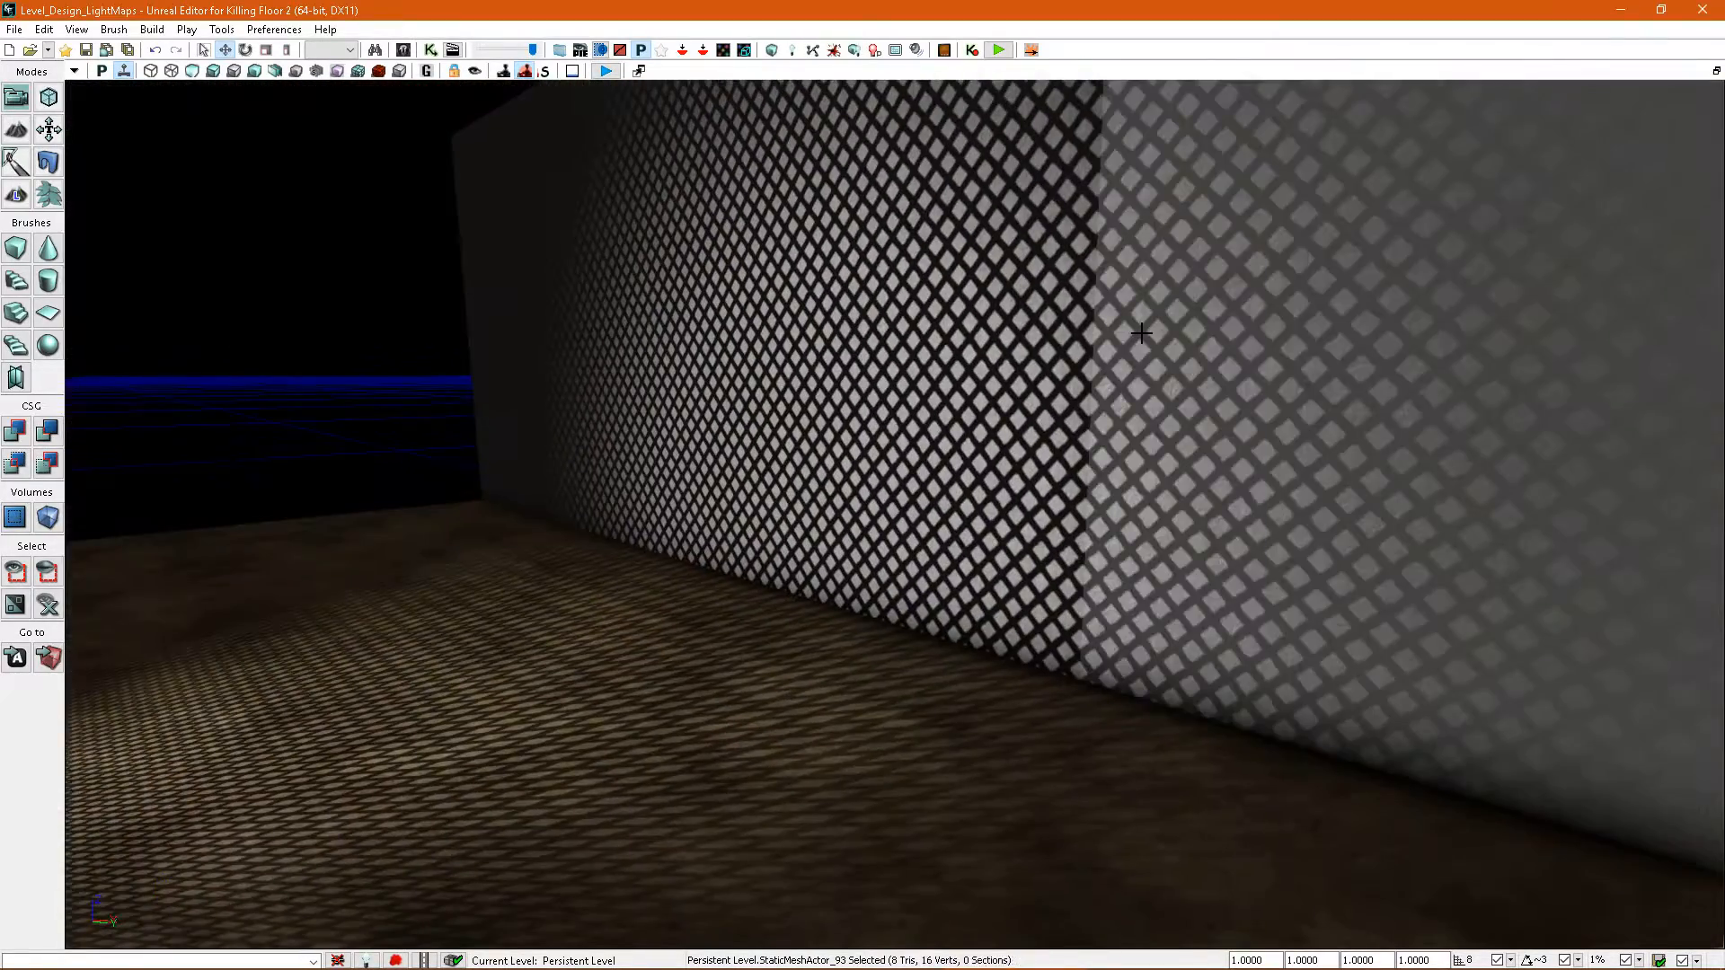
- Compare the mesh-patterned shadows on the walls and select the striped wall section behind the stairs
{"action": "right_click_drag", "start_coordinate": [1141, 334], "coordinate": [1155, 380]}
{"action": "left_click", "coordinate": [586, 367]}
{"action": "right_click_drag", "start_coordinate": [586, 366], "coordinate": [737, 355]}
{"action": "right_click_drag", "start_coordinate": [995, 456], "coordinate": [965, 519]}
{"action": "left_click", "coordinate": [1069, 468]}
{"action": "left_click", "coordinate": [1048, 489]}
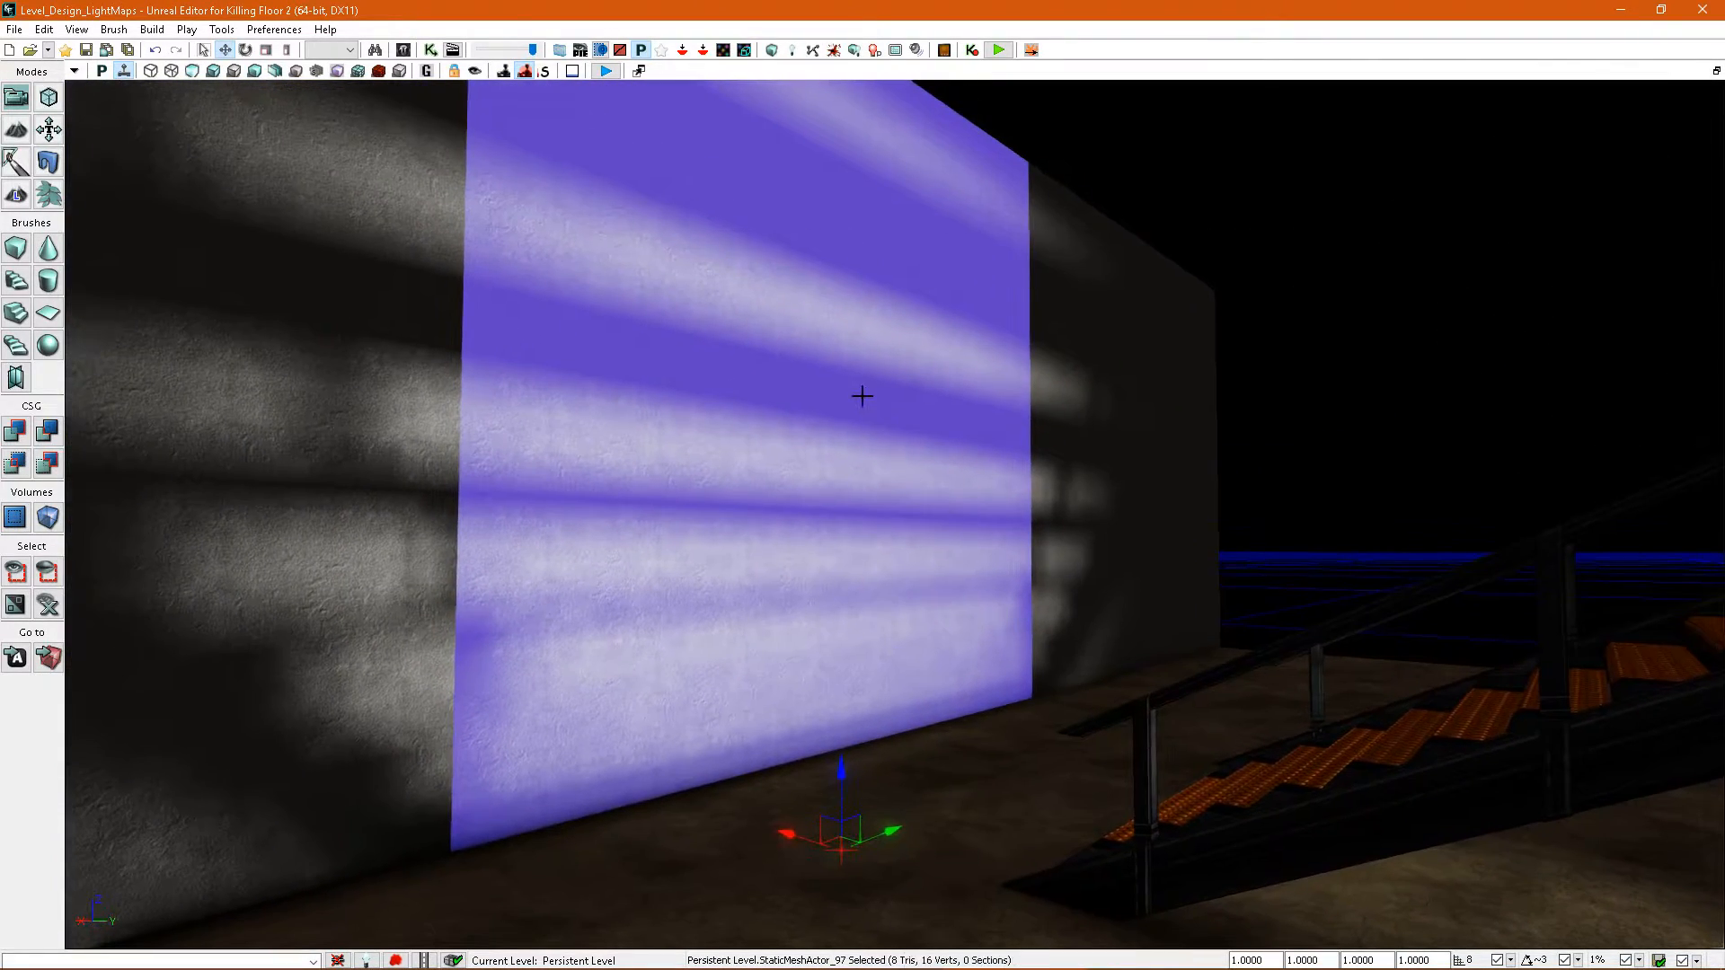
- Examine the striped stair shadows up close across the wall sections, with the stairs' spotlight selected
{"action": "right_click_drag", "start_coordinate": [861, 396], "coordinate": [861, 396]}
{"action": "right_click_drag", "start_coordinate": [1035, 499], "coordinate": [1105, 393]}
{"action": "mouse_move", "coordinate": [801, 312]}
{"action": "right_mouse_down"}
{"action": "mouse_move", "coordinate": [756, 297]}
{"action": "mouse_move", "coordinate": [819, 322]}
{"action": "mouse_move", "coordinate": [807, 310]}
{"action": "mouse_move", "coordinate": [824, 300]}
{"action": "right_mouse_up"}
{"action": "right_click_drag", "start_coordinate": [1046, 367], "coordinate": [934, 496]}
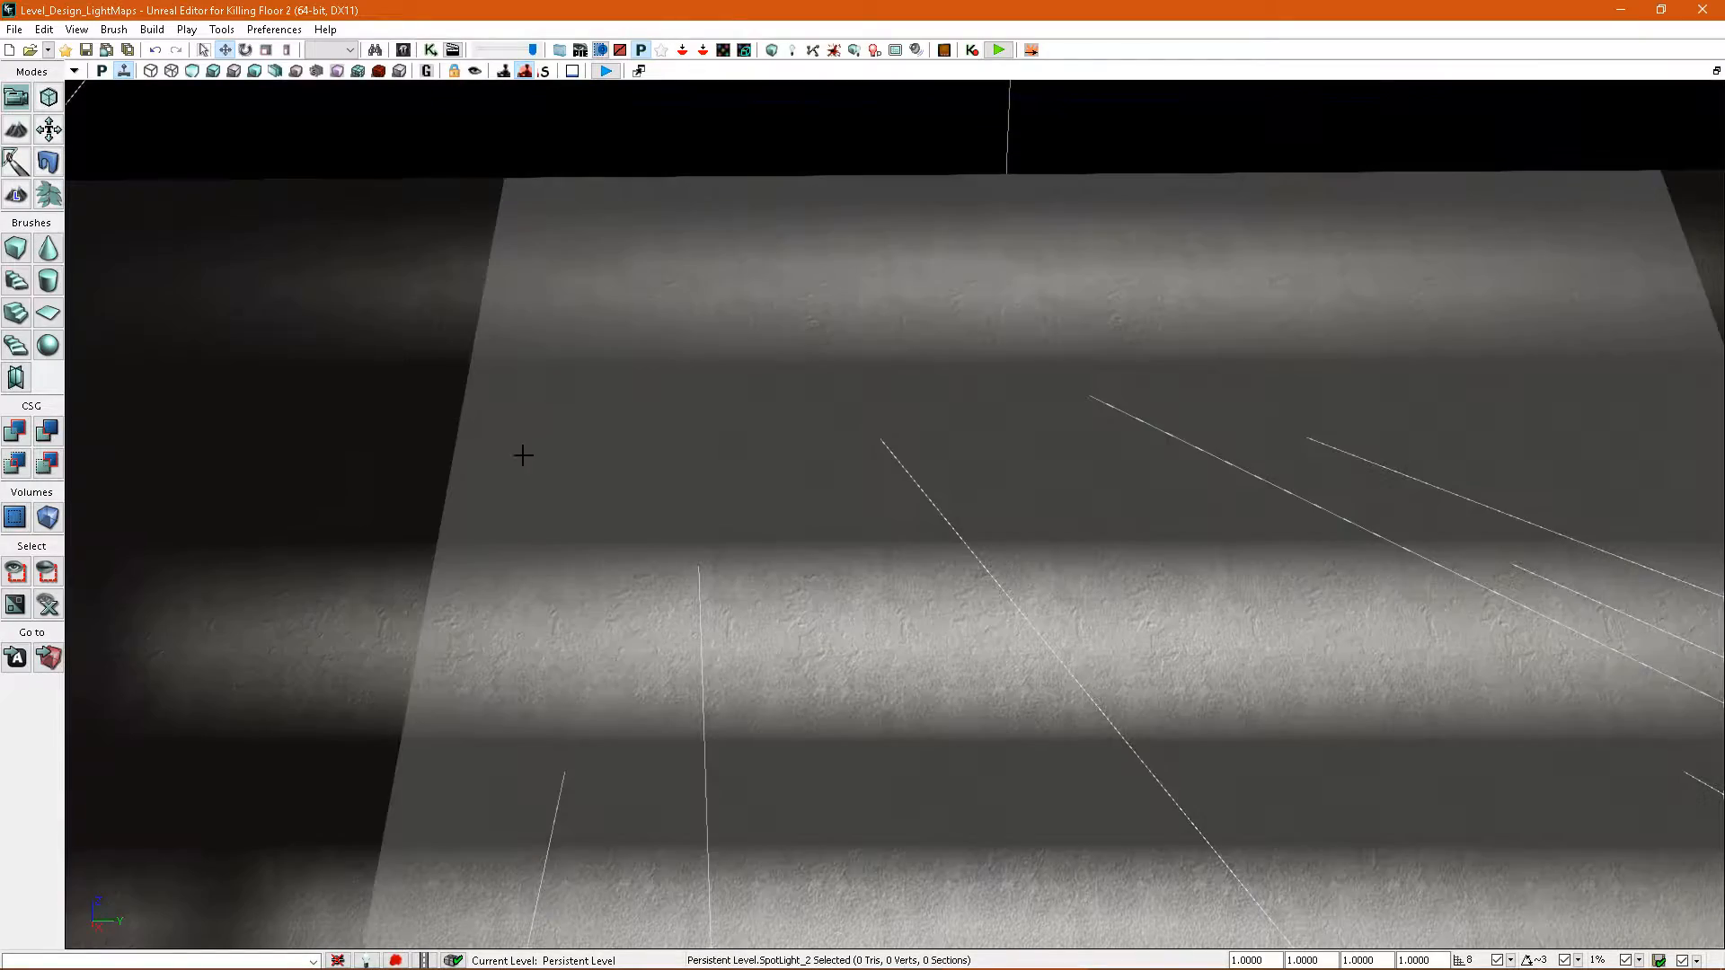
{"action": "right_click_drag", "start_coordinate": [1006, 451], "coordinate": [997, 498]}
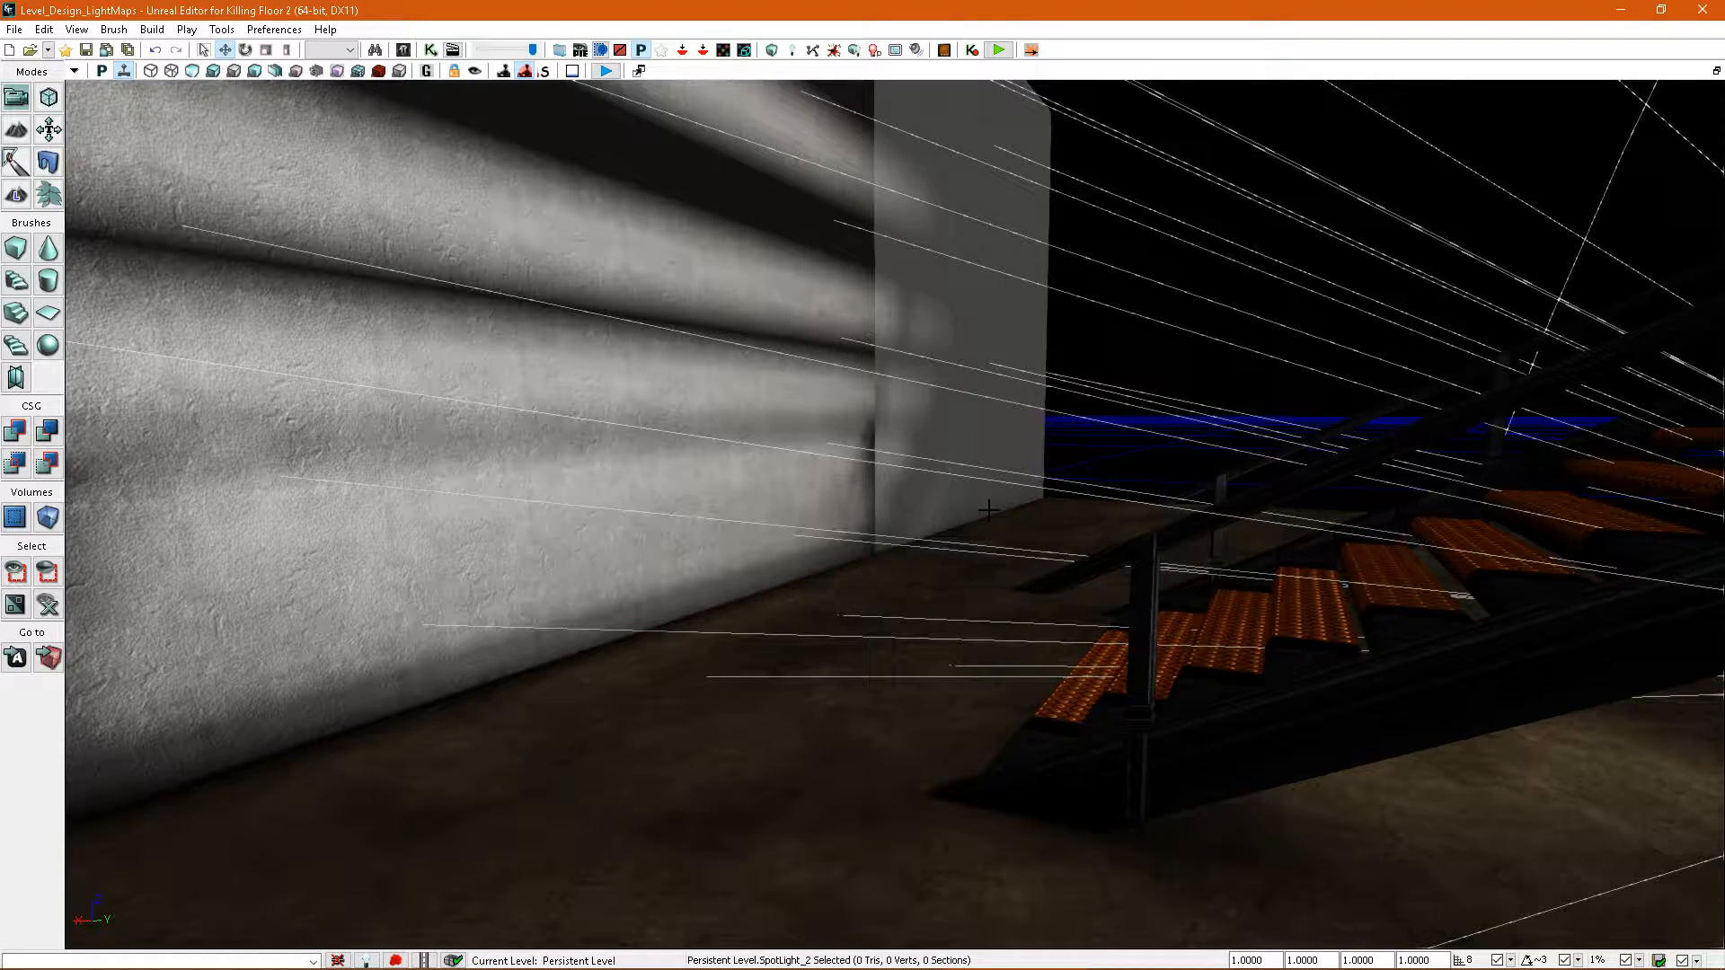
{"action": "right_click_drag", "start_coordinate": [982, 511], "coordinate": [930, 414]}
{"action": "left_click", "coordinate": [931, 377]}
{"action": "right_click_drag", "start_coordinate": [1034, 450], "coordinate": [1026, 450]}
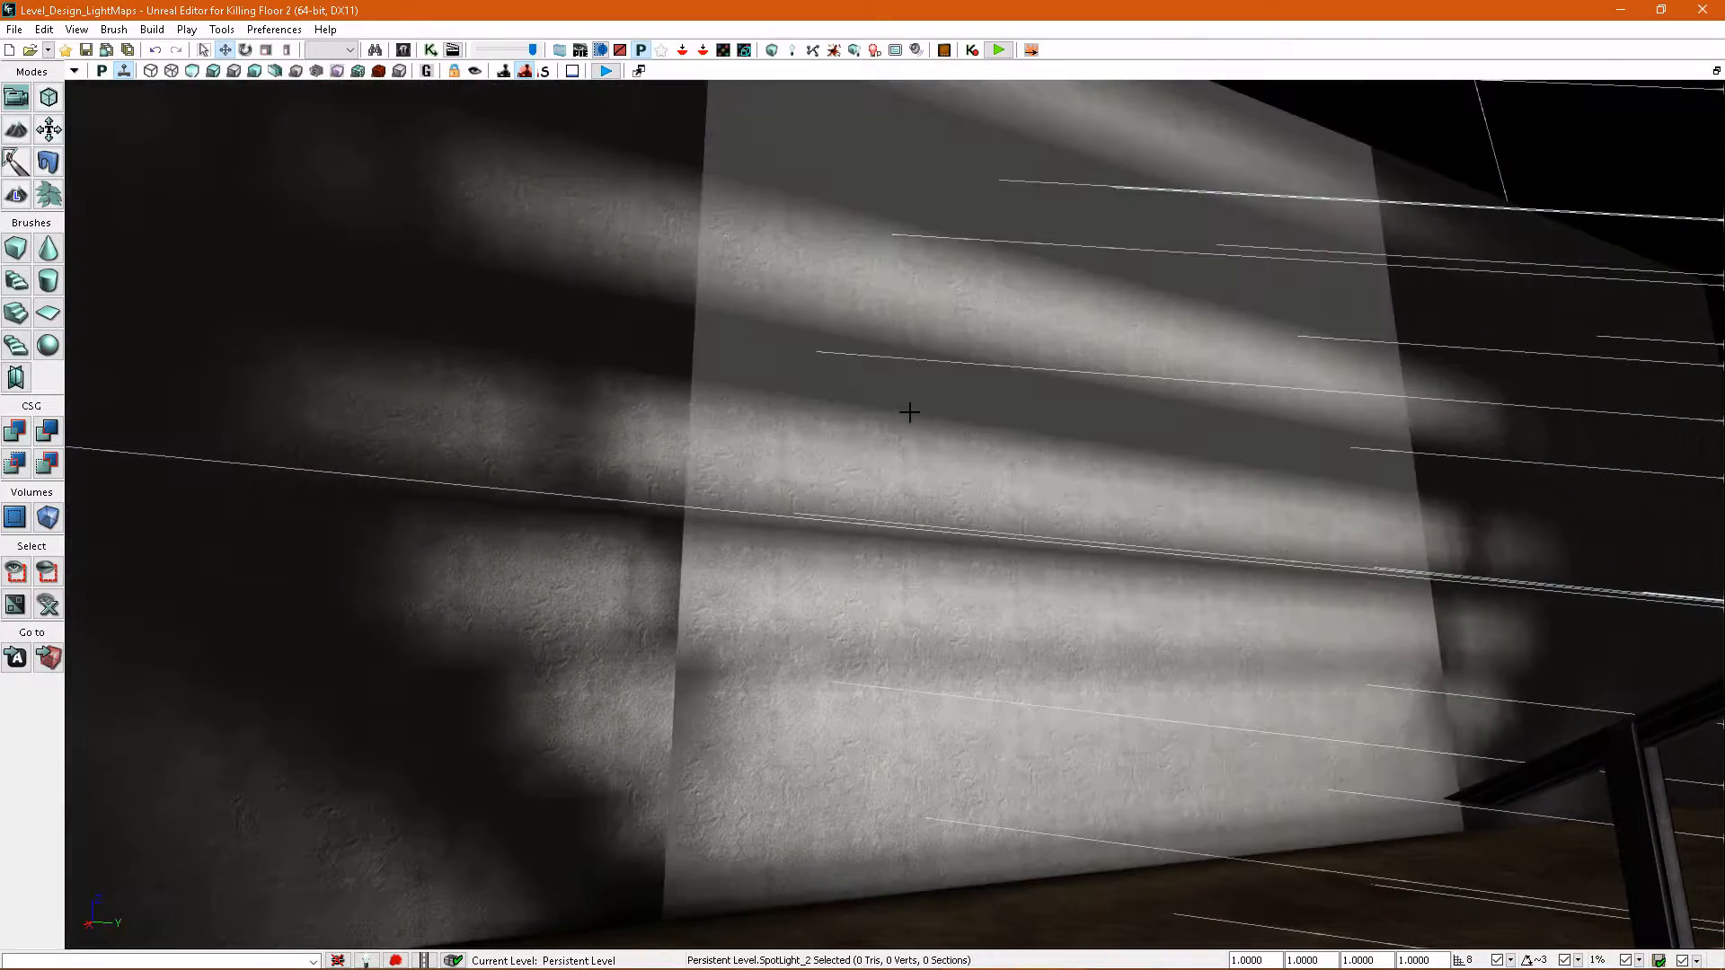
{"action": "right_click_drag", "start_coordinate": [907, 410], "coordinate": [1028, 457]}
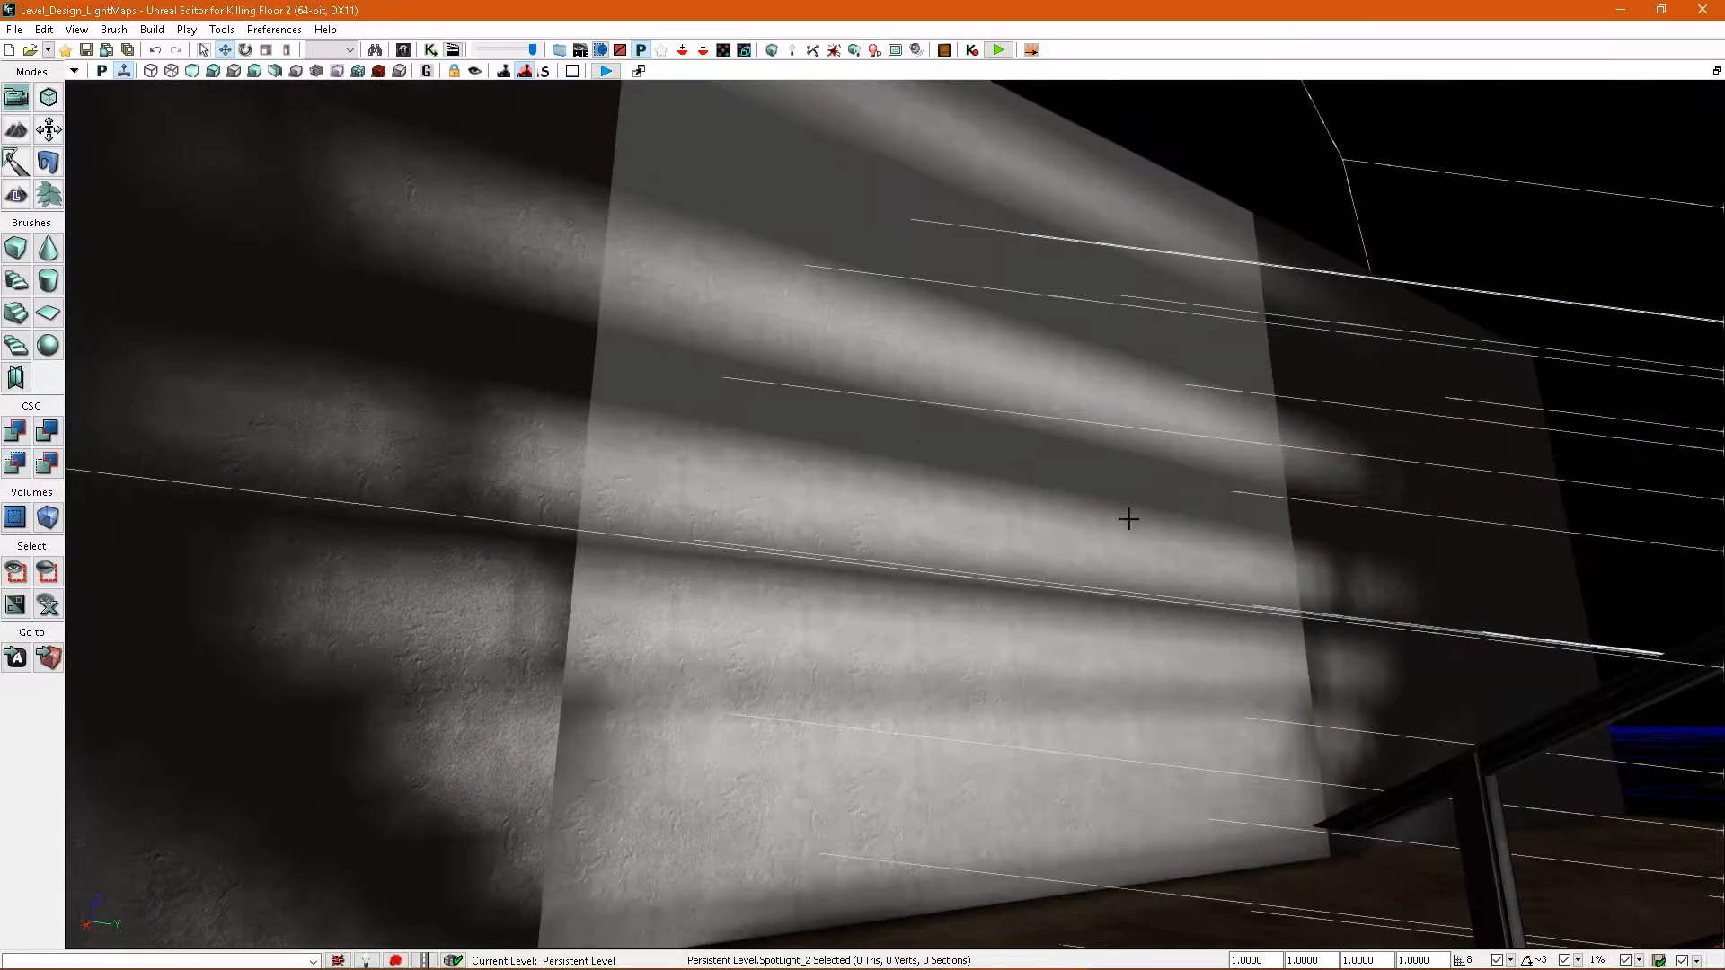
{"action": "right_click_drag", "start_coordinate": [1132, 517], "coordinate": [809, 388]}
- View the whole lit wall from a distance in game view, and reselect the striped wall section
{"action": "right_click_drag", "start_coordinate": [1186, 443], "coordinate": [939, 503]}
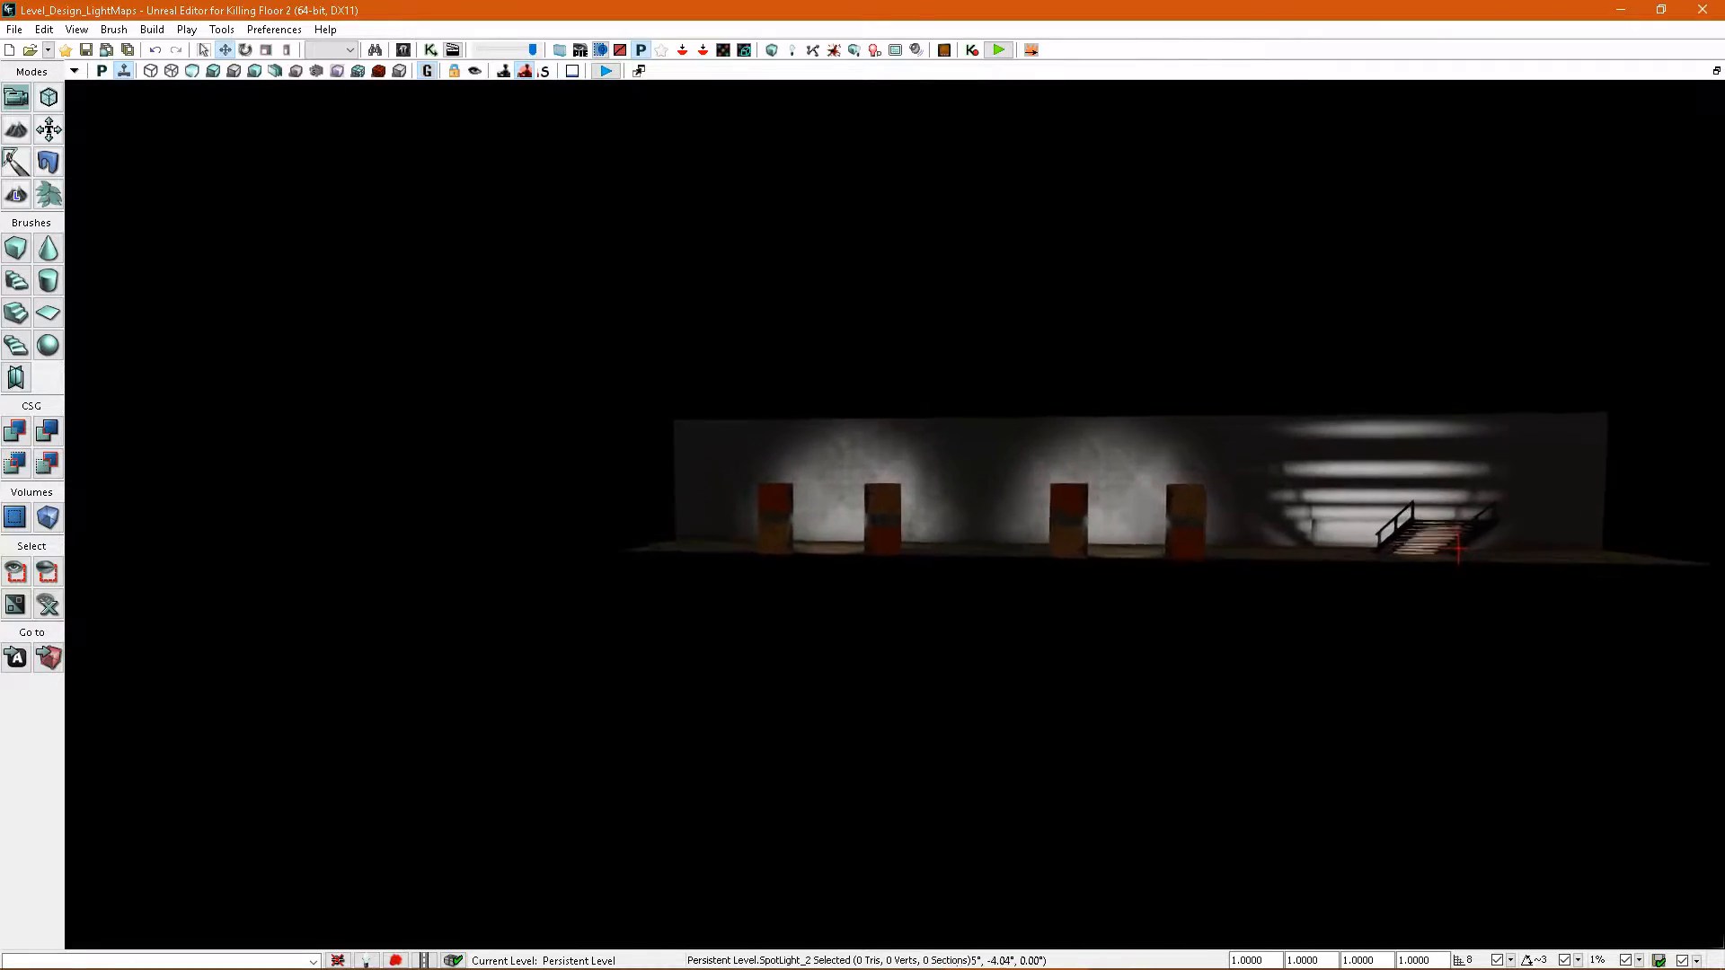
{"action": "right_click_drag", "start_coordinate": [939, 503], "coordinate": [1033, 474]}
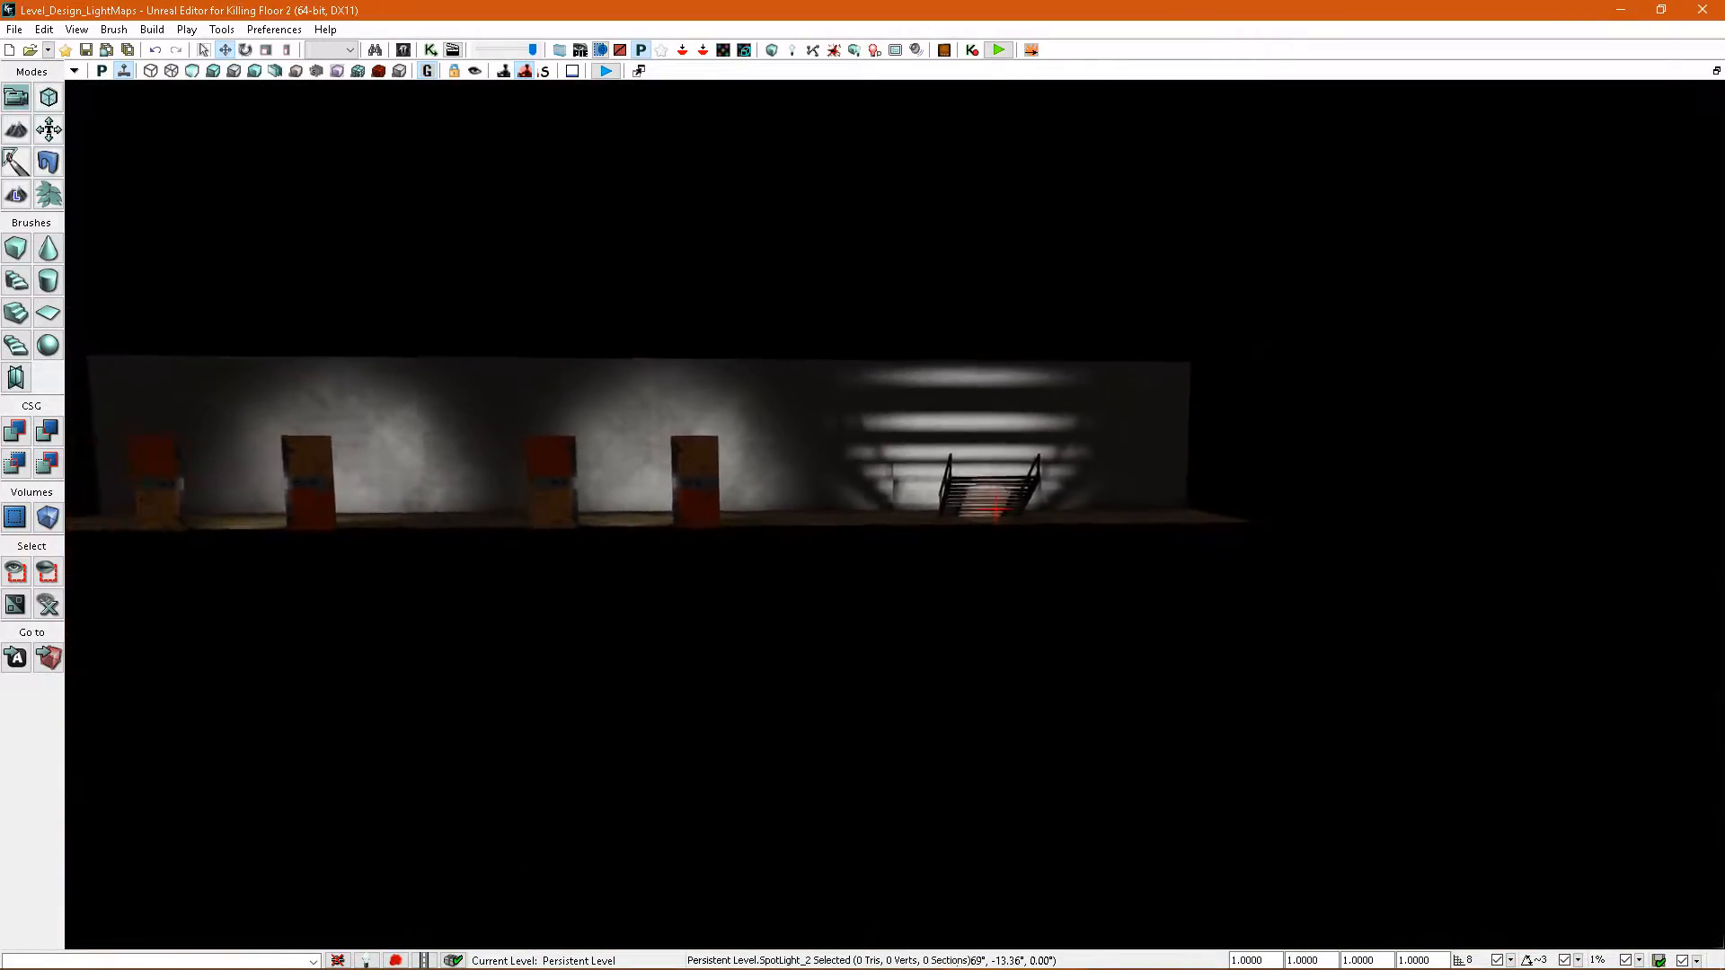
{"action": "right_click_drag", "start_coordinate": [984, 504], "coordinate": [782, 472]}
{"action": "left_click", "coordinate": [827, 493]}
{"action": "key", "text": "g"}
{"action": "mouse_move", "coordinate": [1004, 574]}
{"action": "right_mouse_down"}
{"action": "mouse_move", "coordinate": [908, 573]}
{"action": "mouse_move", "coordinate": [979, 573]}
{"action": "right_mouse_up"}
{"action": "right_click_drag", "start_coordinate": [737, 503], "coordinate": [988, 565]}
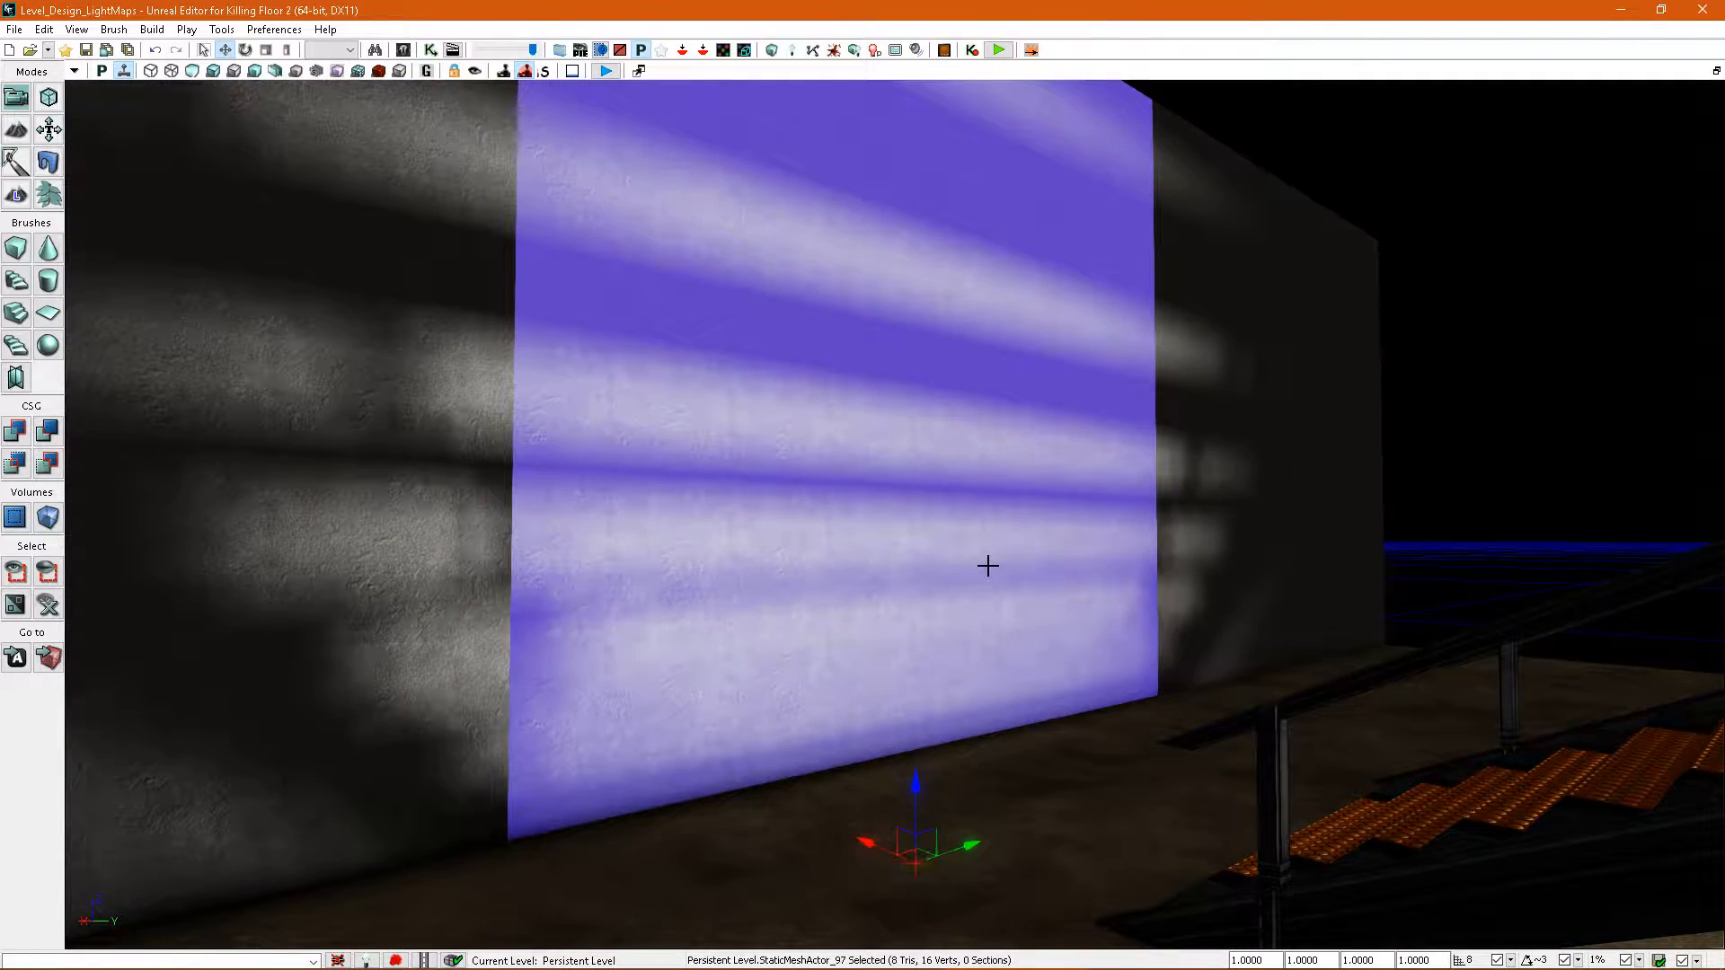
- Inspect the blurred edges of the striped shadows behind the stairs with game view toggled on and off
{"action": "right_click_drag", "start_coordinate": [974, 570], "coordinate": [1112, 534]}
{"action": "left_click", "coordinate": [567, 487]}
{"action": "right_click_drag", "start_coordinate": [568, 487], "coordinate": [636, 485]}
{"action": "left_click", "coordinate": [874, 546]}
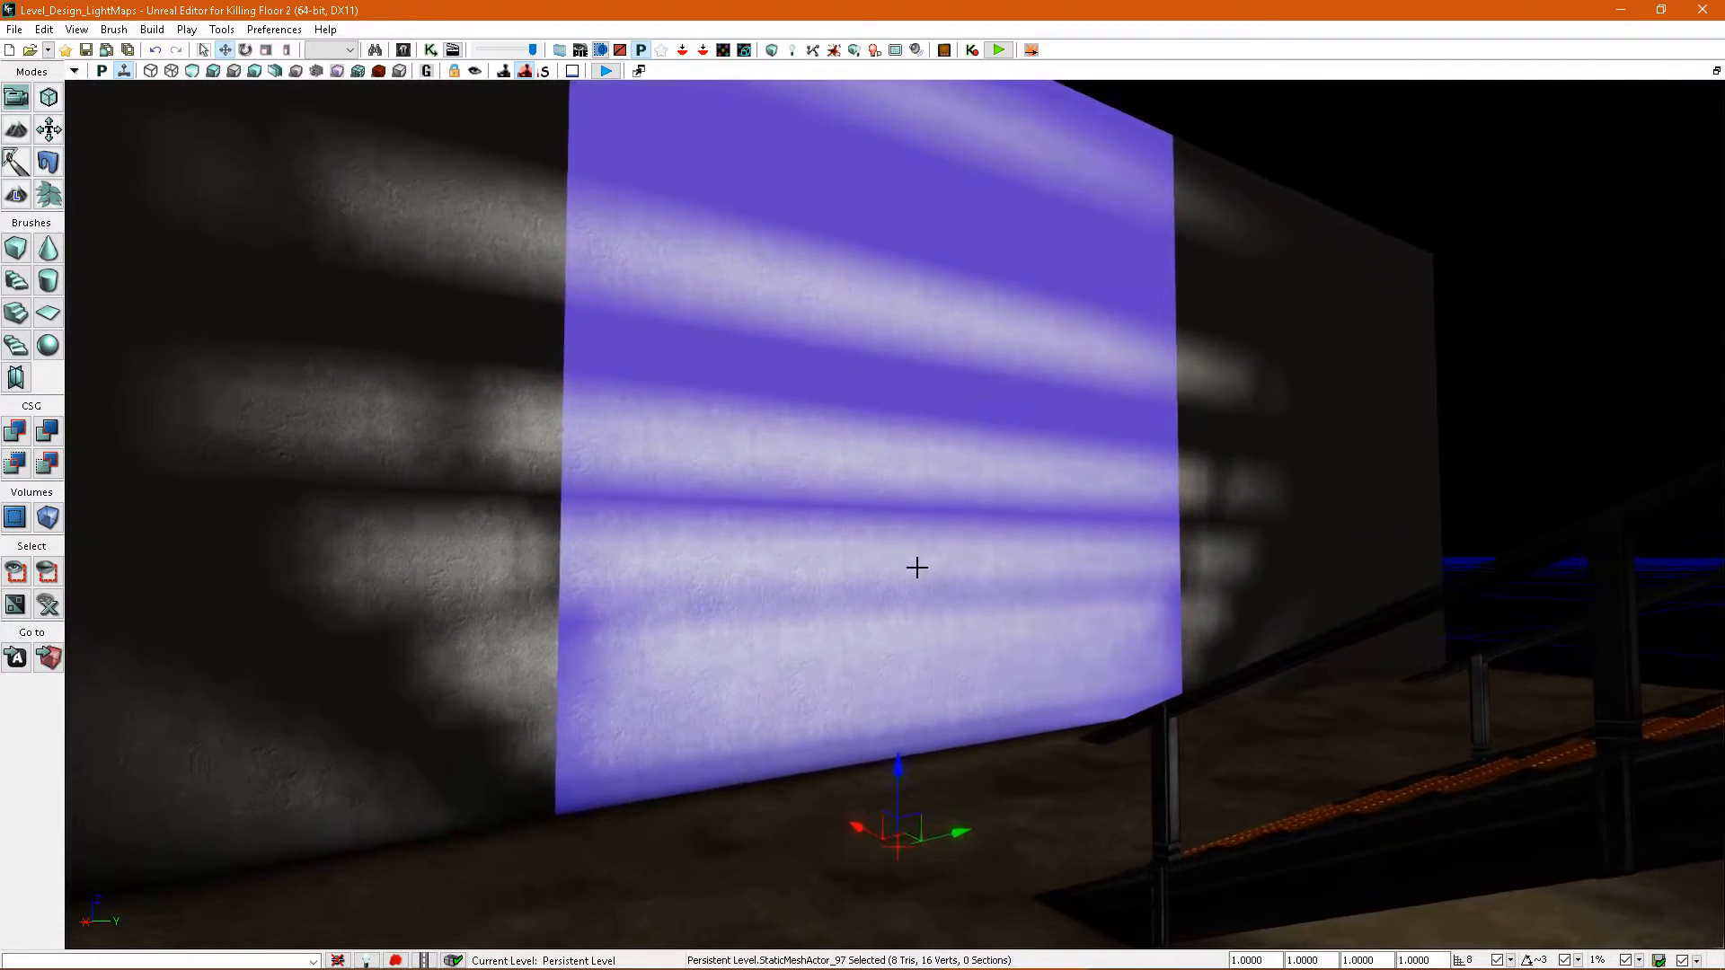
{"action": "right_click_drag", "start_coordinate": [915, 569], "coordinate": [899, 454]}
{"action": "key", "text": "g"}
{"action": "right_click_drag", "start_coordinate": [1000, 490], "coordinate": [1004, 519]}
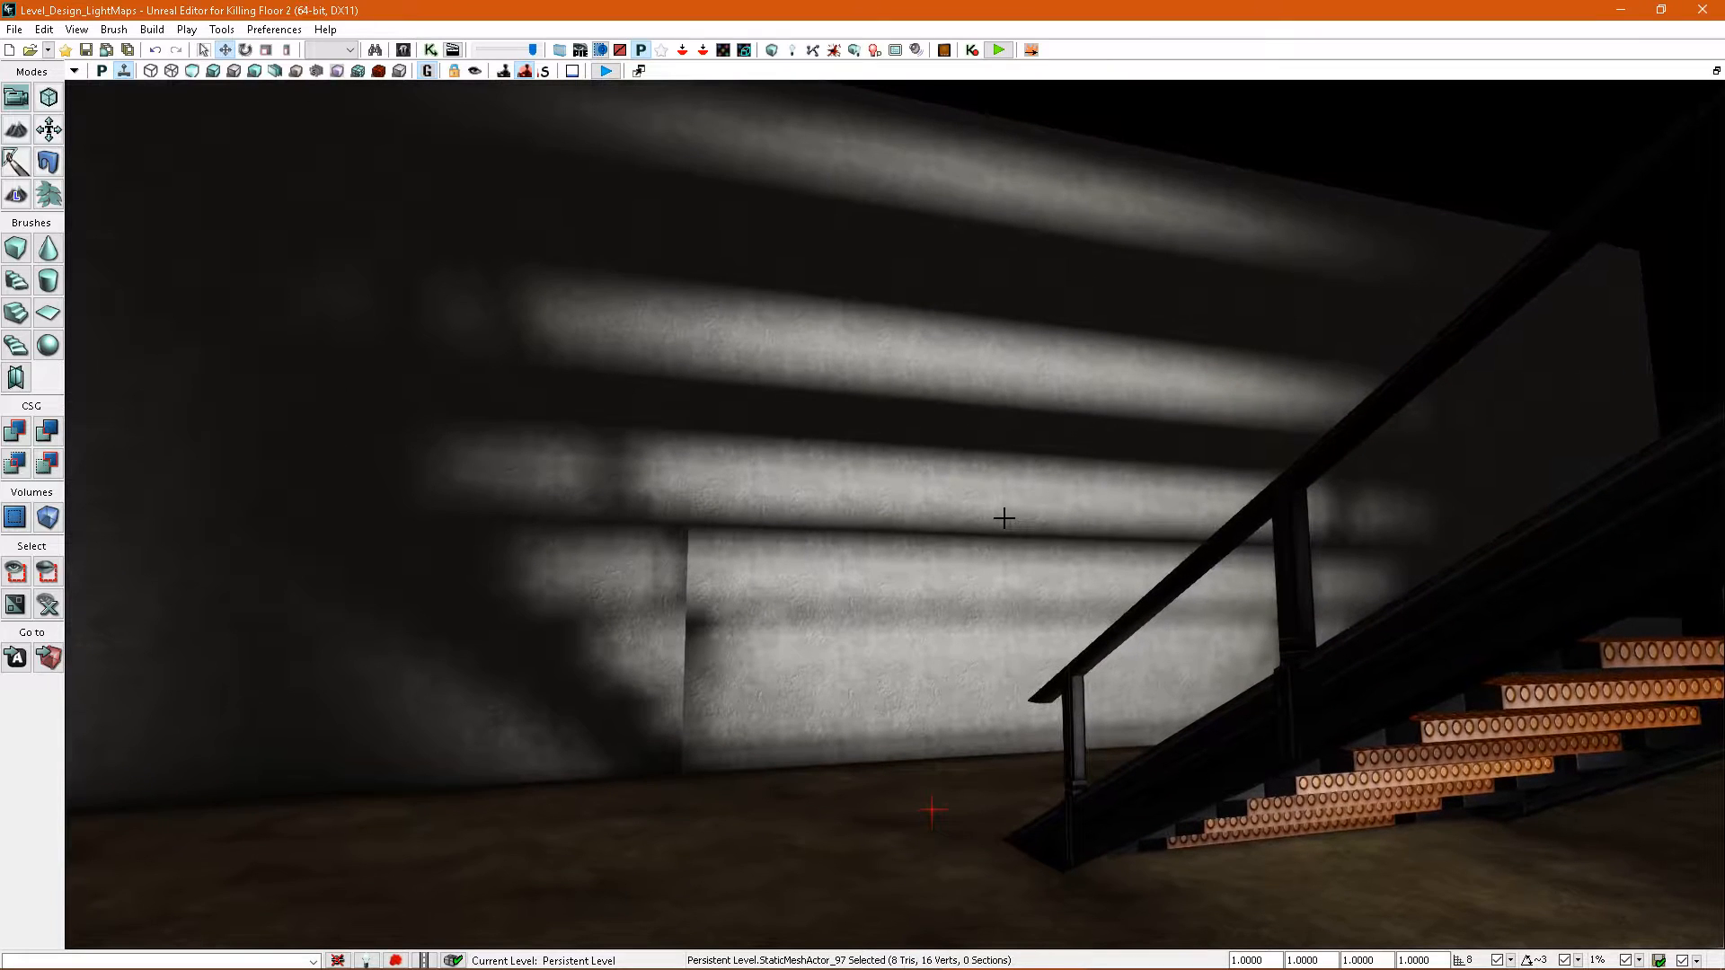
{"action": "key", "text": "g"}
- Open the properties of the wall section facing the mesh panel and enable Override Light Map Res
{"action": "right_click_drag", "start_coordinate": [1001, 513], "coordinate": [1168, 548]}
{"action": "left_click", "coordinate": [997, 488]}
{"action": "left_click", "coordinate": [991, 487]}
{"action": "left_click", "coordinate": [979, 548]}
{"action": "left_click", "coordinate": [914, 514]}
{"action": "double_click", "coordinate": [982, 477]}
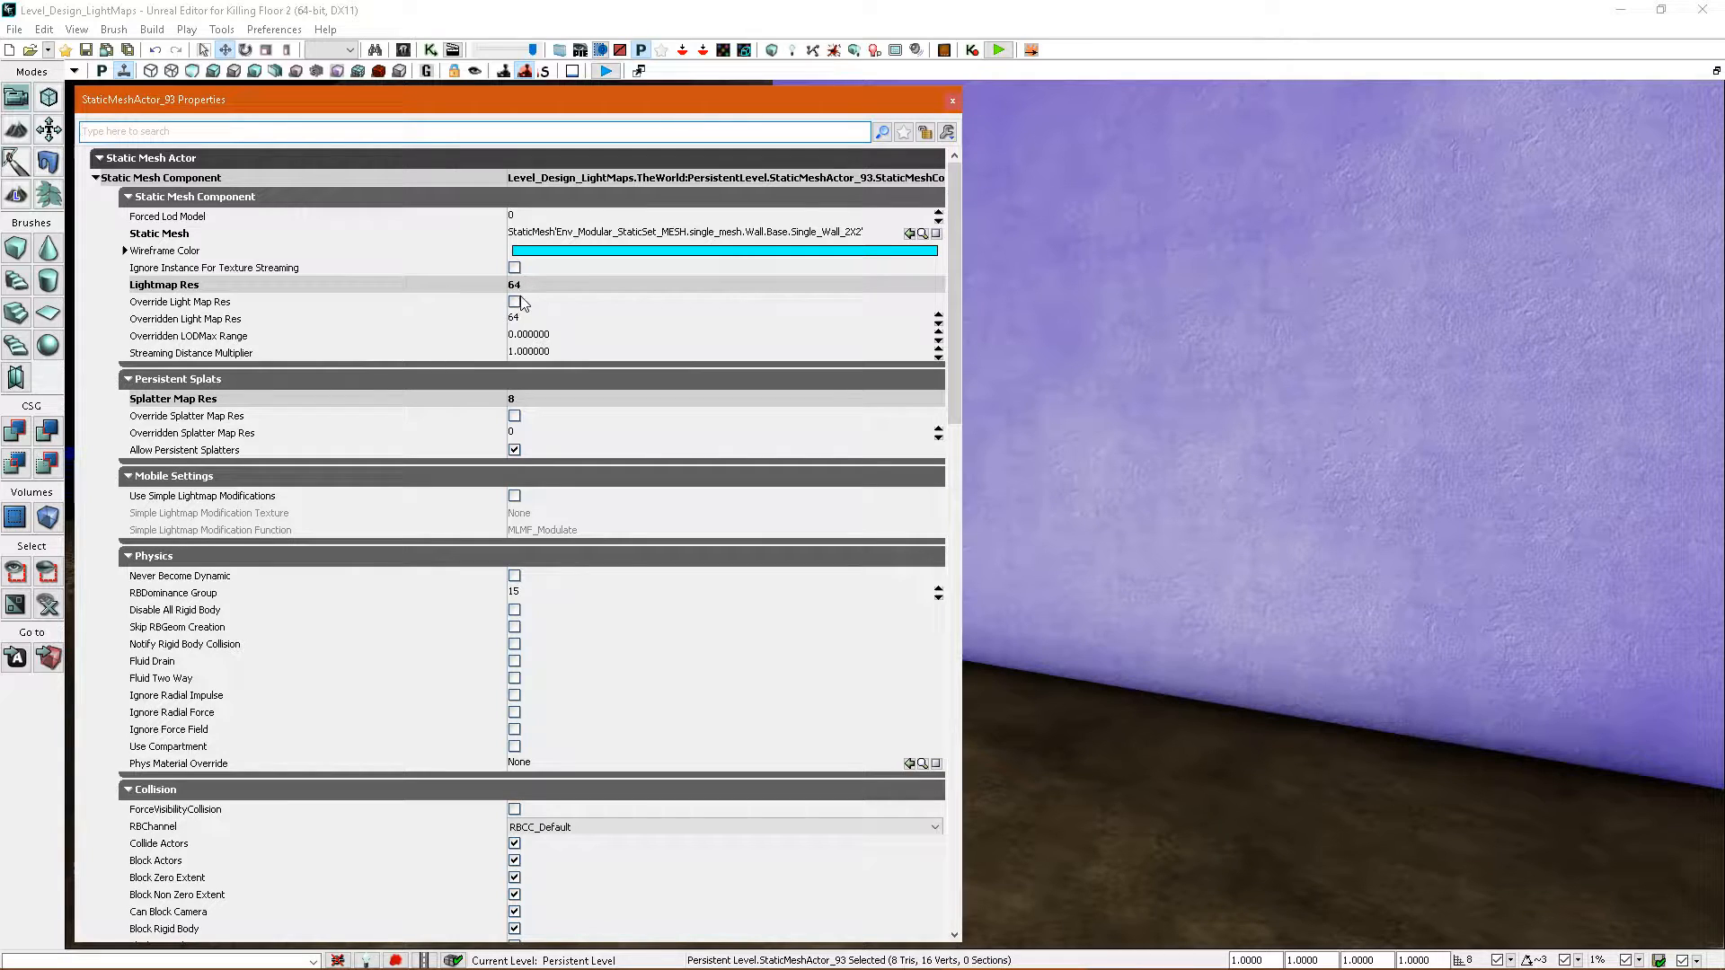
{"action": "right_click_drag", "start_coordinate": [1220, 433], "coordinate": [1146, 357]}
{"action": "right_click_drag", "start_coordinate": [1268, 537], "coordinate": [1231, 580]}
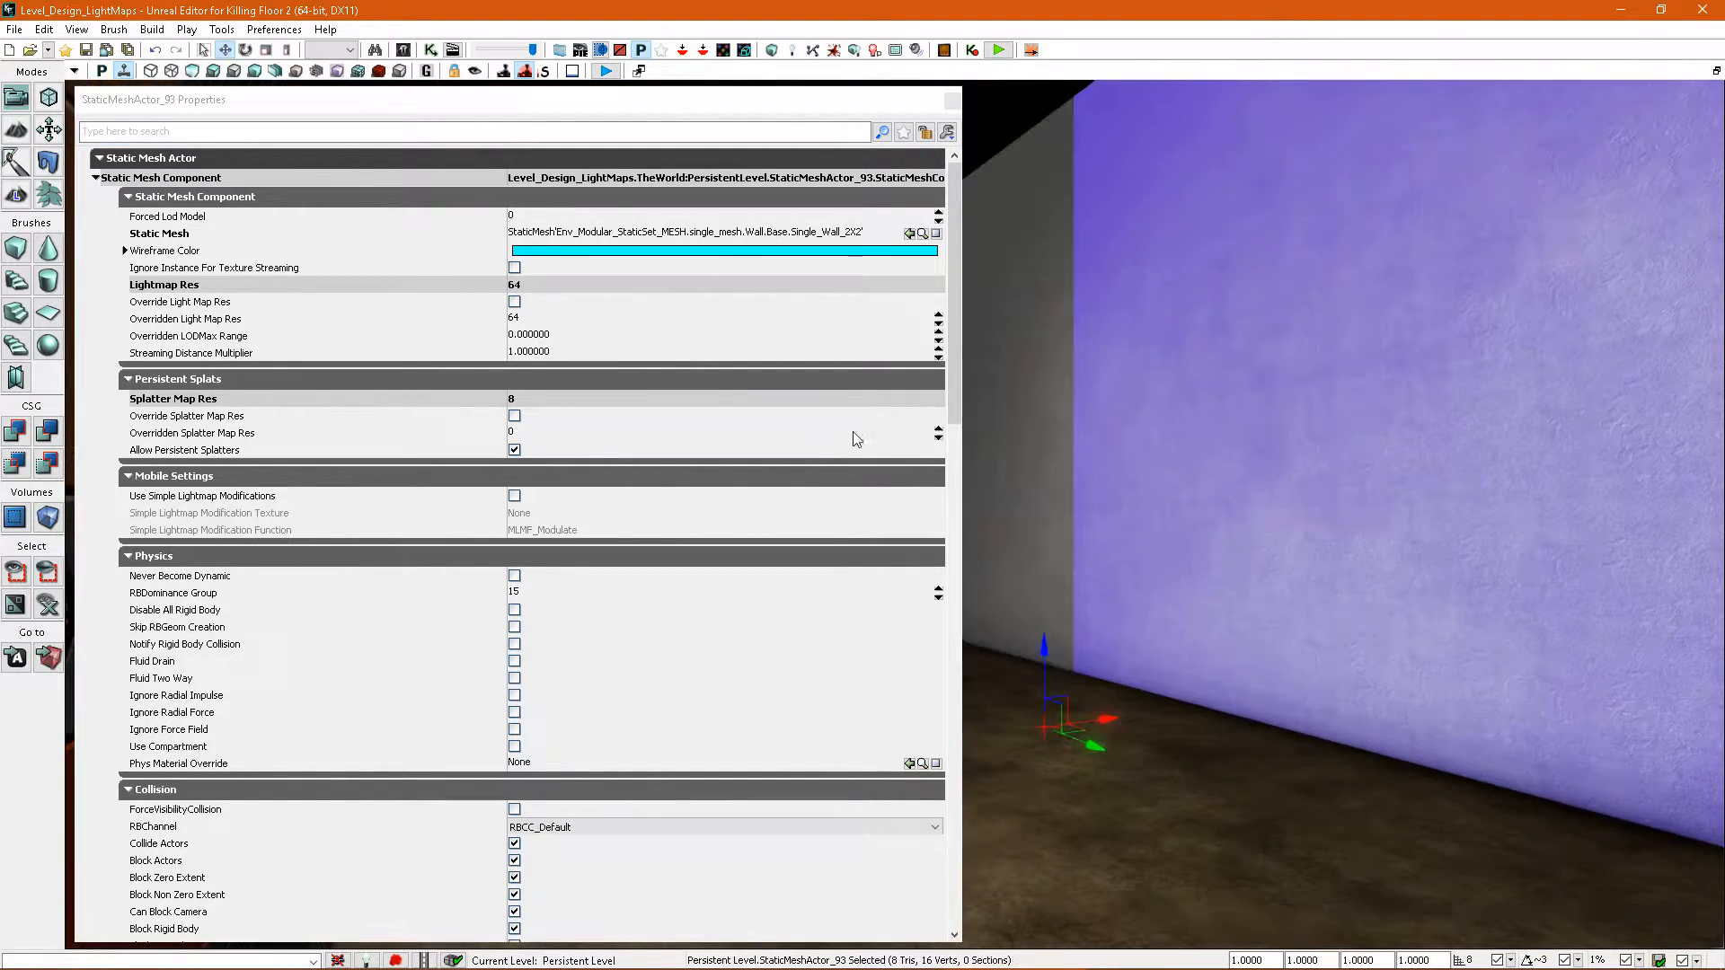
{"action": "right_click_drag", "start_coordinate": [1234, 378], "coordinate": [1225, 403]}
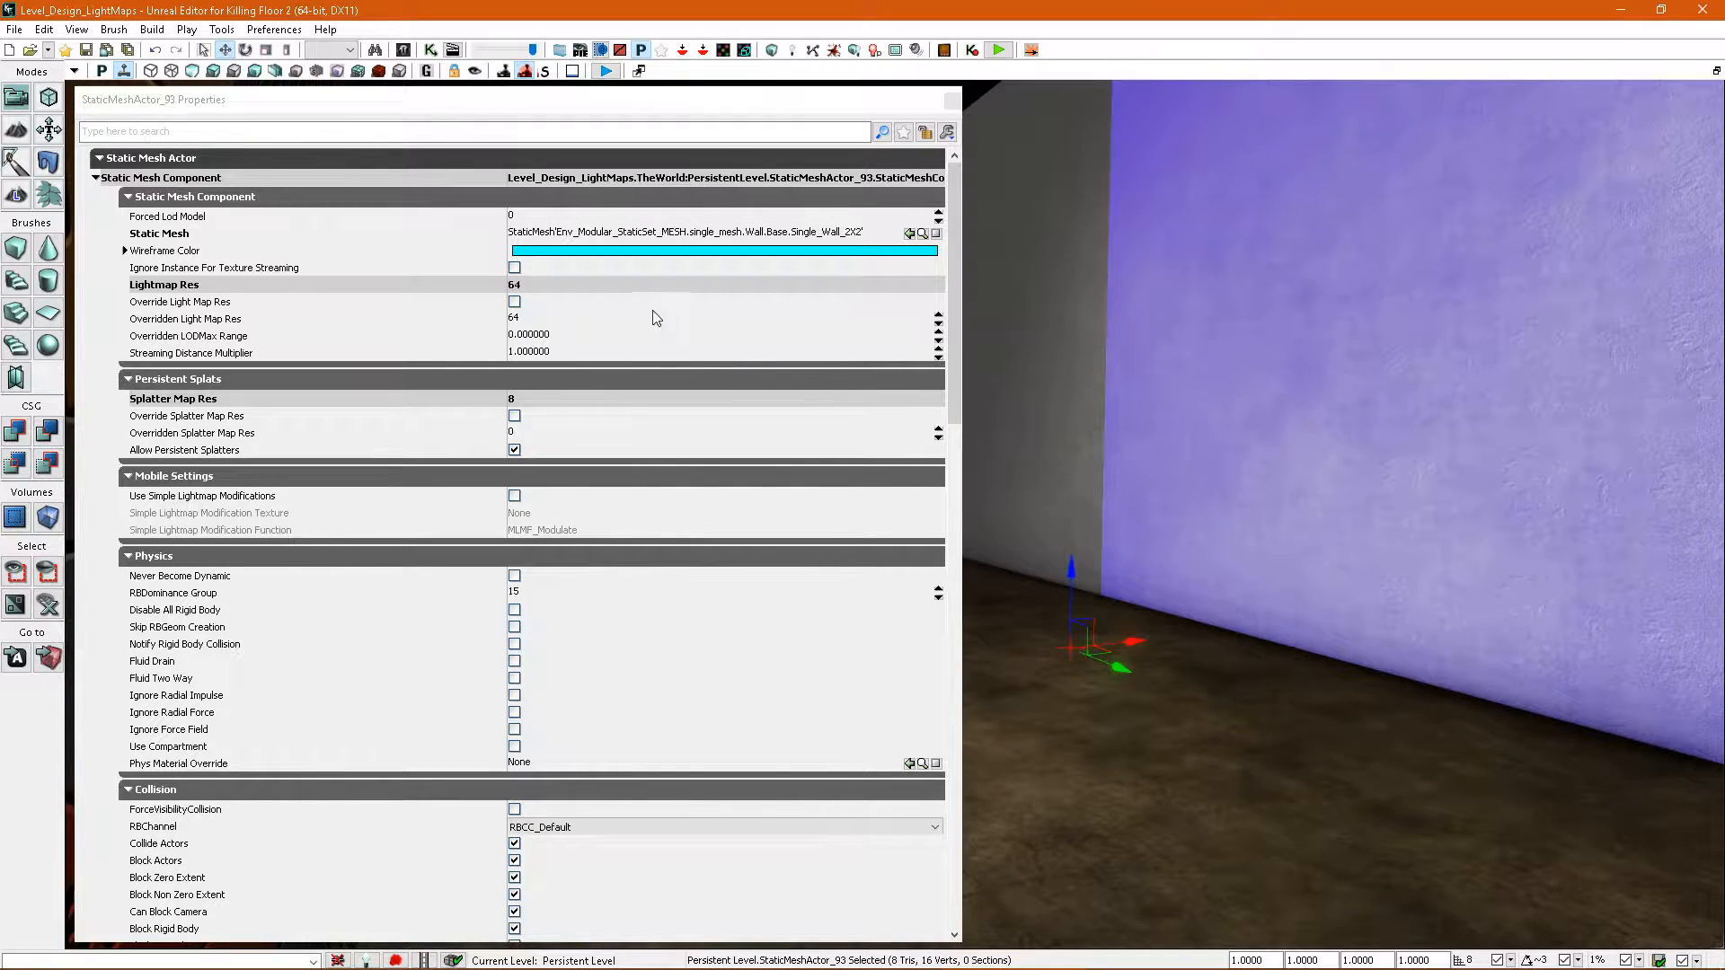
{"action": "left_click", "coordinate": [514, 301]}
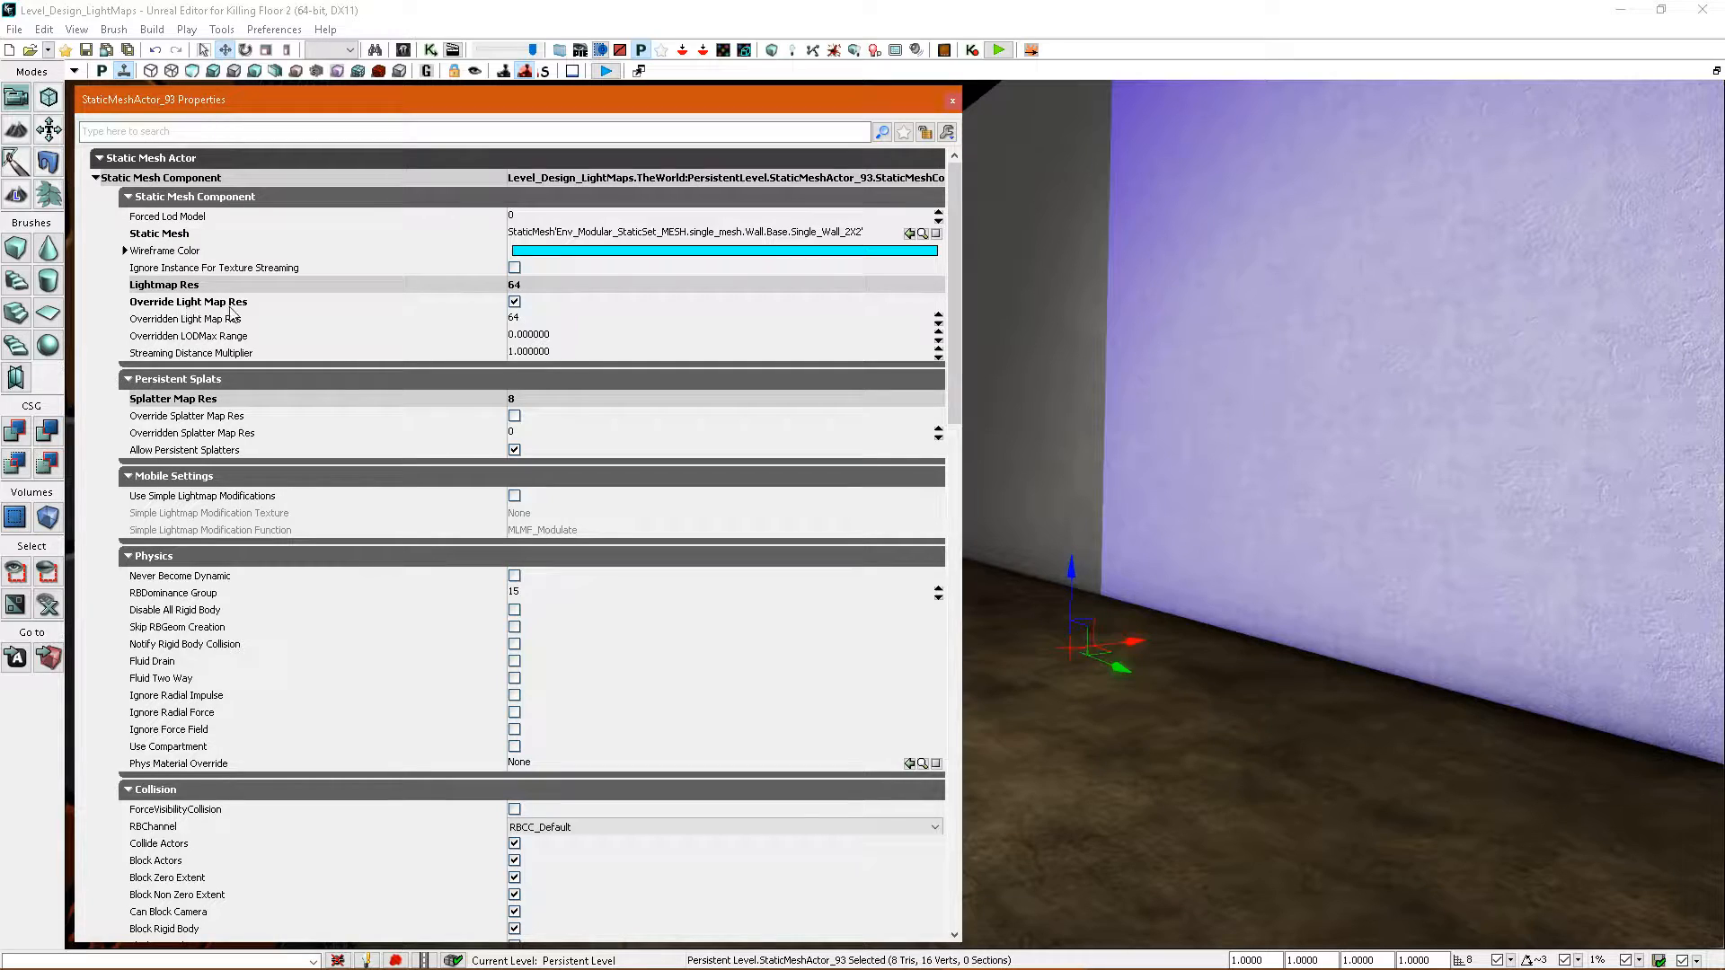
- Try 32 and 1024 as the wall section's Overridden Light Map Res
{"action": "left_click", "coordinate": [526, 324]}
{"action": "mouse_move", "coordinate": [1100, 397]}
{"action": "right_mouse_down"}
{"action": "mouse_move", "coordinate": [1114, 362]}
{"action": "mouse_move", "coordinate": [1108, 396]}
{"action": "right_mouse_up"}
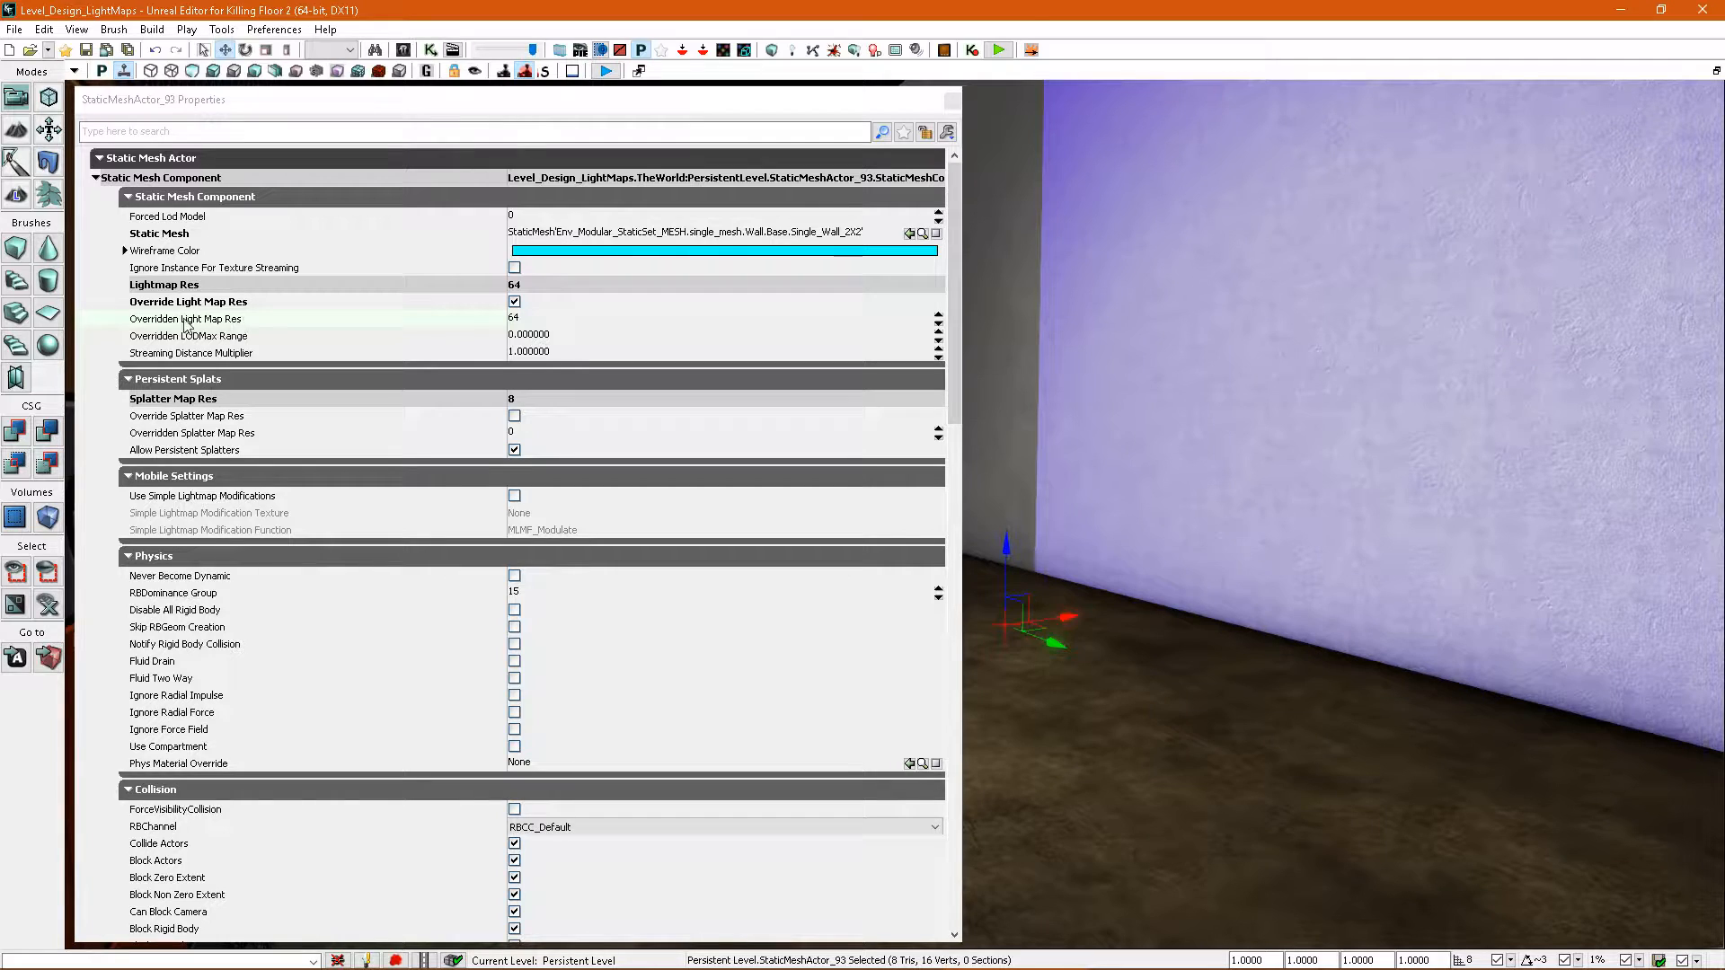
{"action": "mouse_move", "coordinate": [1123, 470]}
{"action": "right_mouse_down"}
{"action": "mouse_move", "coordinate": [1134, 459]}
{"action": "mouse_move", "coordinate": [1098, 472]}
{"action": "right_mouse_up"}
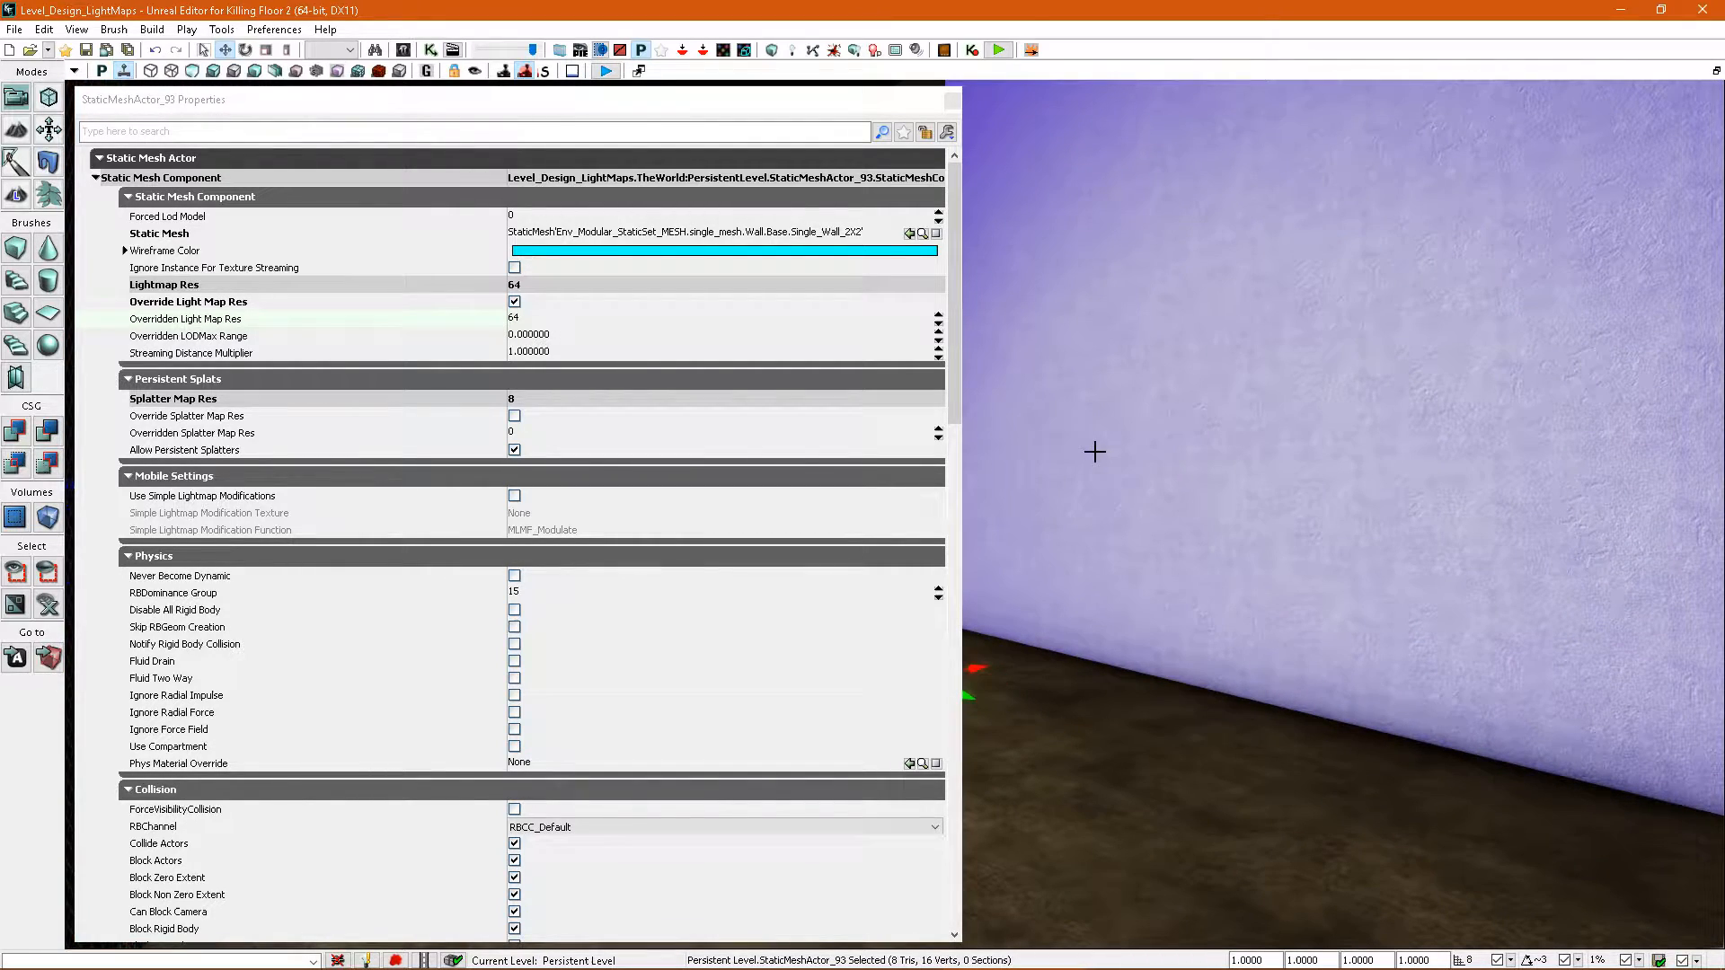
{"action": "left_click", "coordinate": [531, 325]}
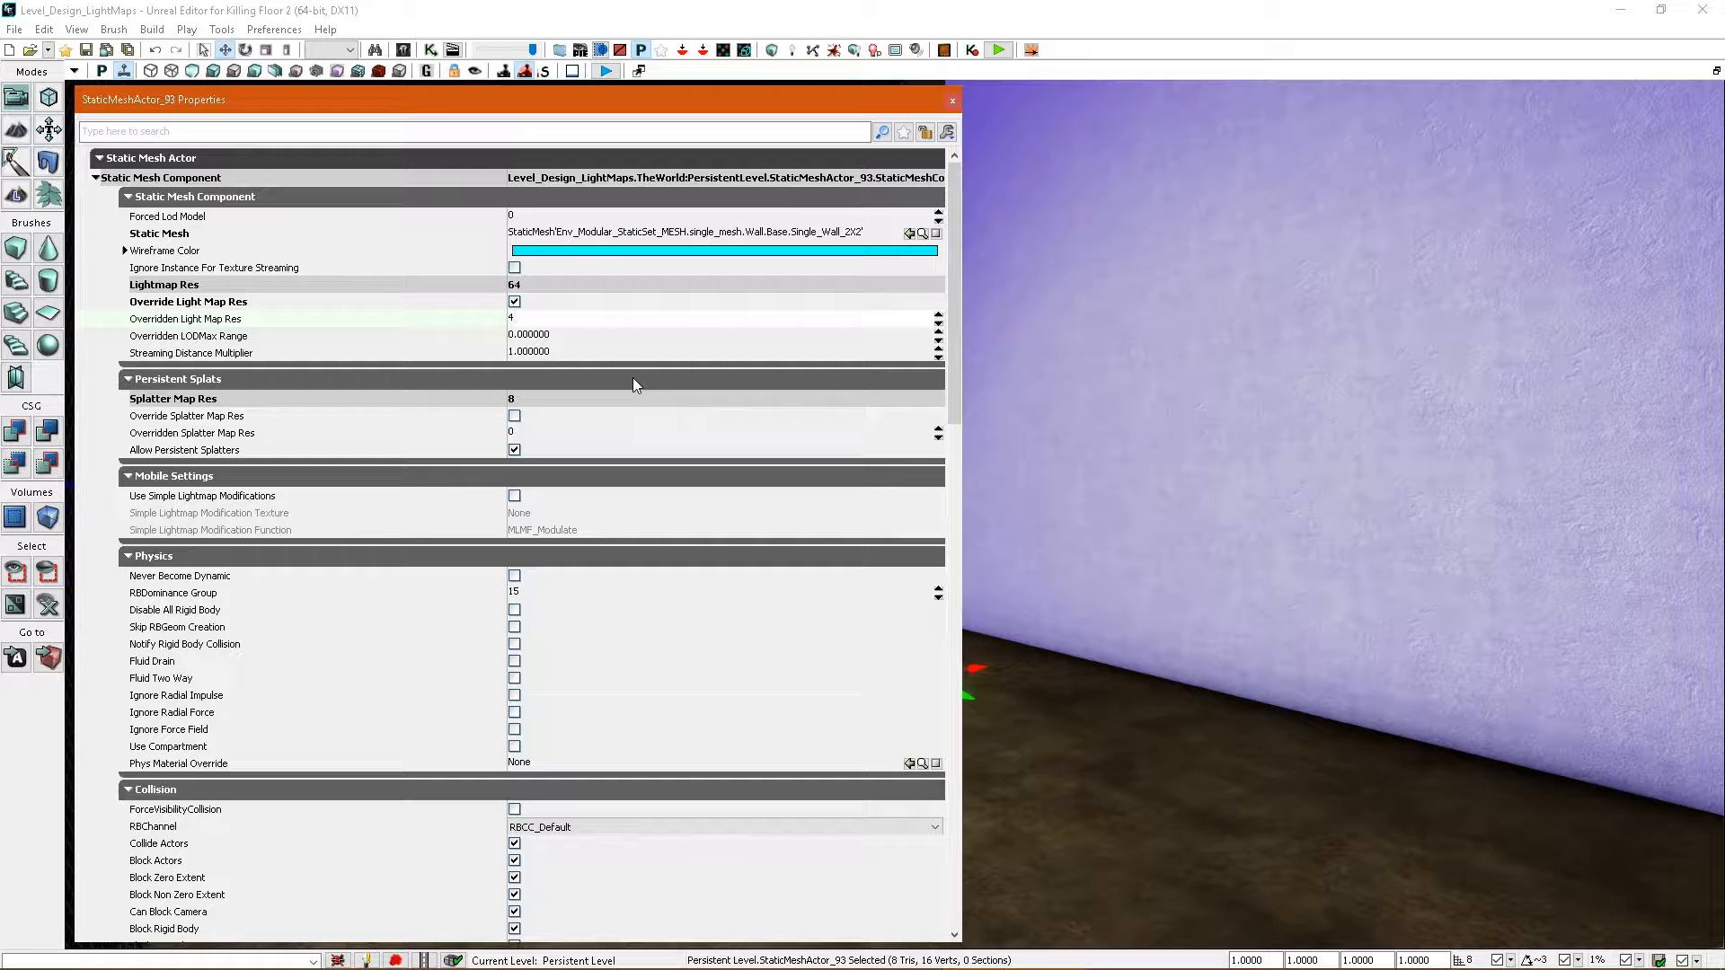
{"action": "key", "text": "BackSpace"}
{"action": "type", "text": "32"}
{"action": "key", "text": "BackSpace"}
{"action": "key", "text": "BackSpace"}
{"action": "key", "text": "BackSpace"}
{"action": "type", "text": "1024"}
{"action": "key", "text": "Return"}
{"action": "key", "text": "BackSpace"}
{"action": "key", "text": "Return"}
{"action": "mouse_move", "coordinate": [1244, 413]}
{"action": "left_mouse_down"}
{"action": "mouse_move", "coordinate": [1243, 485]}
{"action": "mouse_move", "coordinate": [1243, 412]}
{"action": "left_mouse_up"}
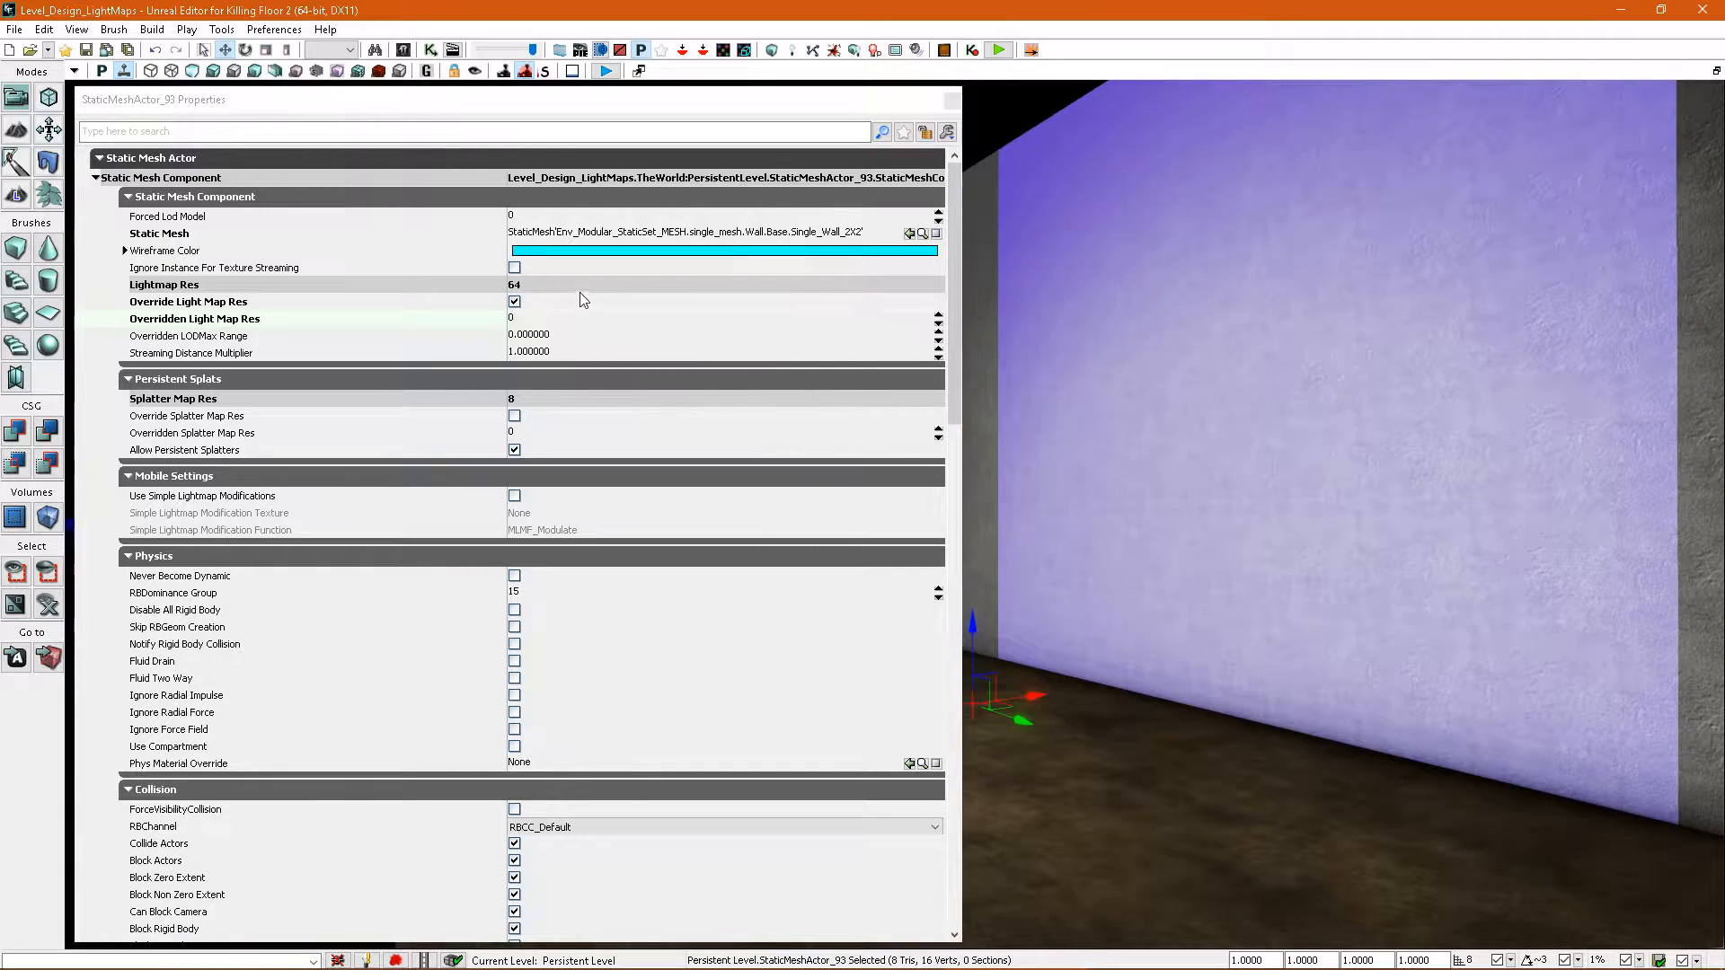
- Set the wall section's Overridden Light Map Res to 128 and close its properties
{"action": "left_click", "coordinate": [542, 320]}
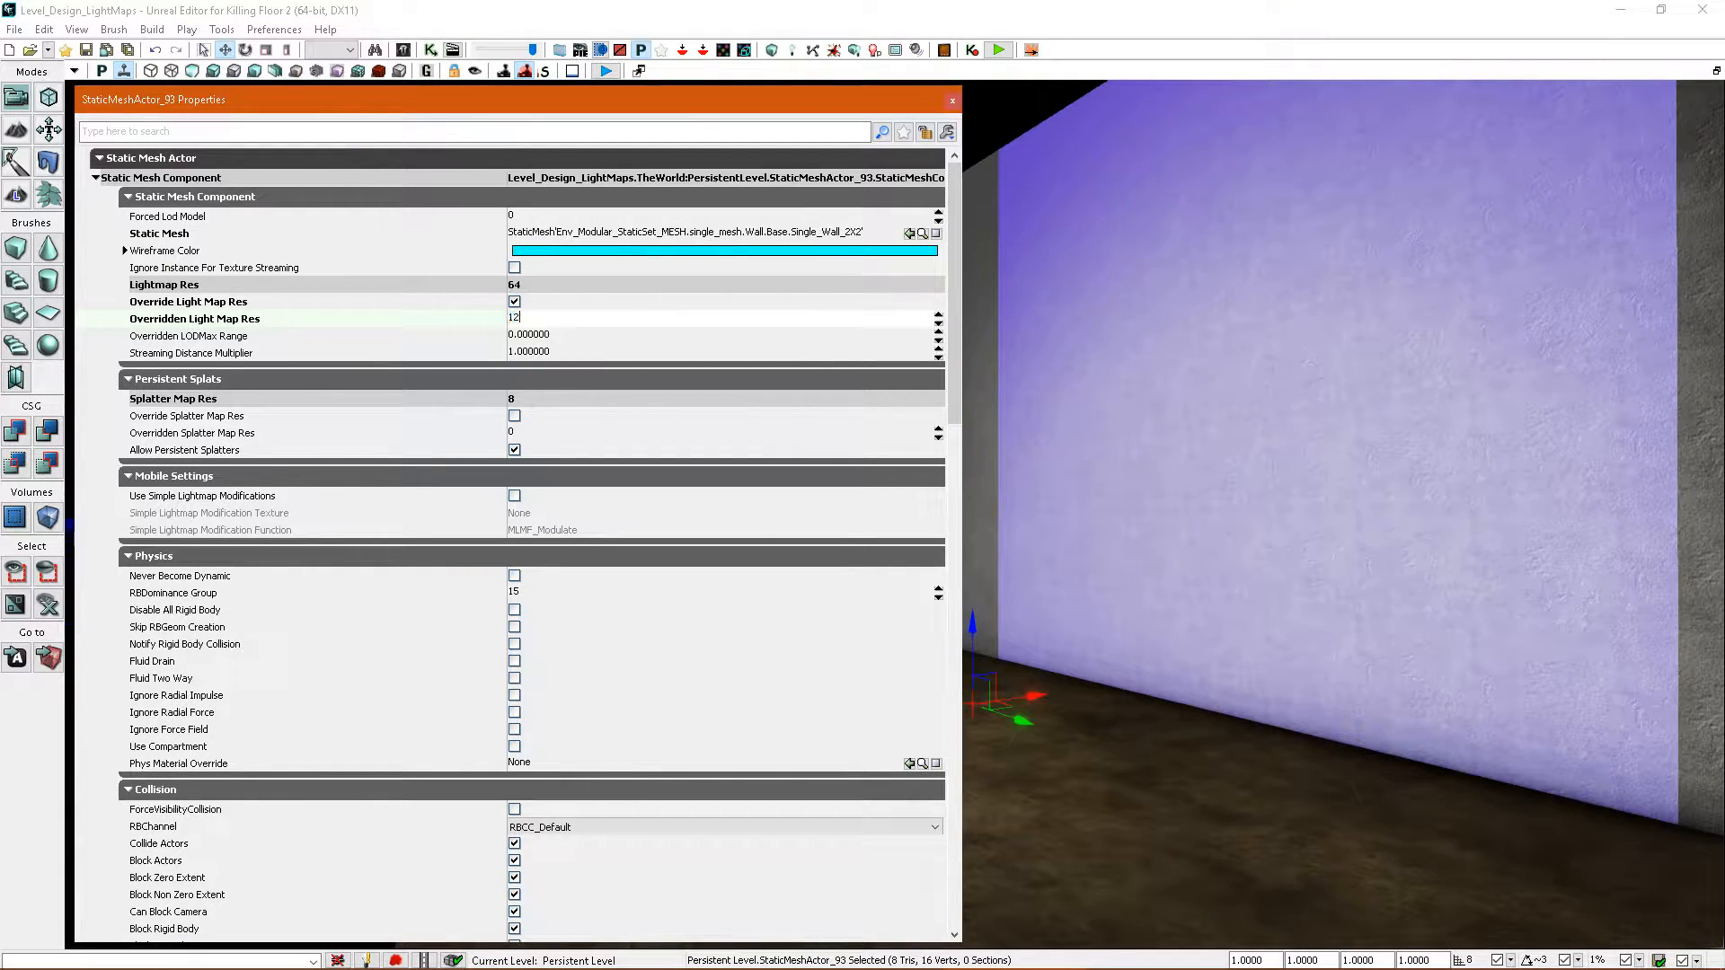
{"action": "type", "text": "128"}
{"action": "key", "text": "Return"}
{"action": "left_click", "coordinate": [952, 102]}
- Rebuild the map with the 128 light map resolution, dismiss the Map Check, and inspect the wall in game view
{"action": "mouse_move", "coordinate": [1066, 315]}
{"action": "right_mouse_down"}
{"action": "mouse_move", "coordinate": [1110, 382]}
{"action": "mouse_move", "coordinate": [1082, 363]}
{"action": "mouse_move", "coordinate": [1073, 303]}
{"action": "mouse_move", "coordinate": [1059, 354]}
{"action": "mouse_move", "coordinate": [1089, 338]}
{"action": "mouse_move", "coordinate": [1062, 357]}
{"action": "mouse_move", "coordinate": [1063, 341]}
{"action": "right_mouse_up"}
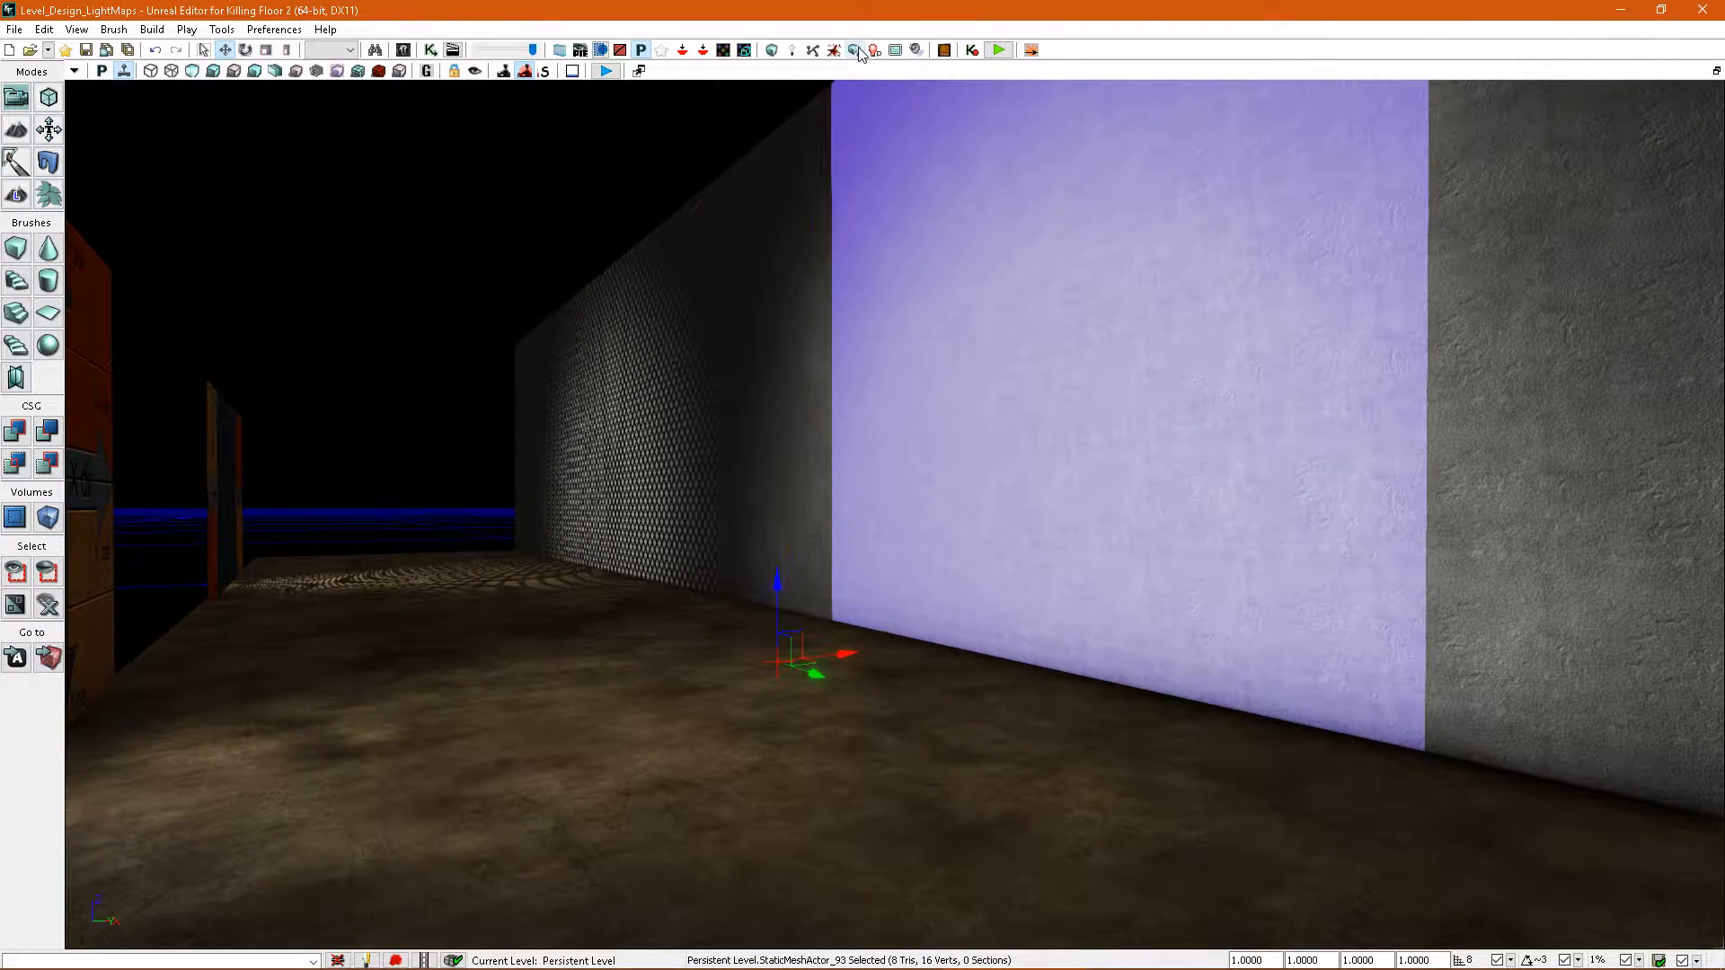
{"action": "right_click_drag", "start_coordinate": [832, 351], "coordinate": [893, 357]}
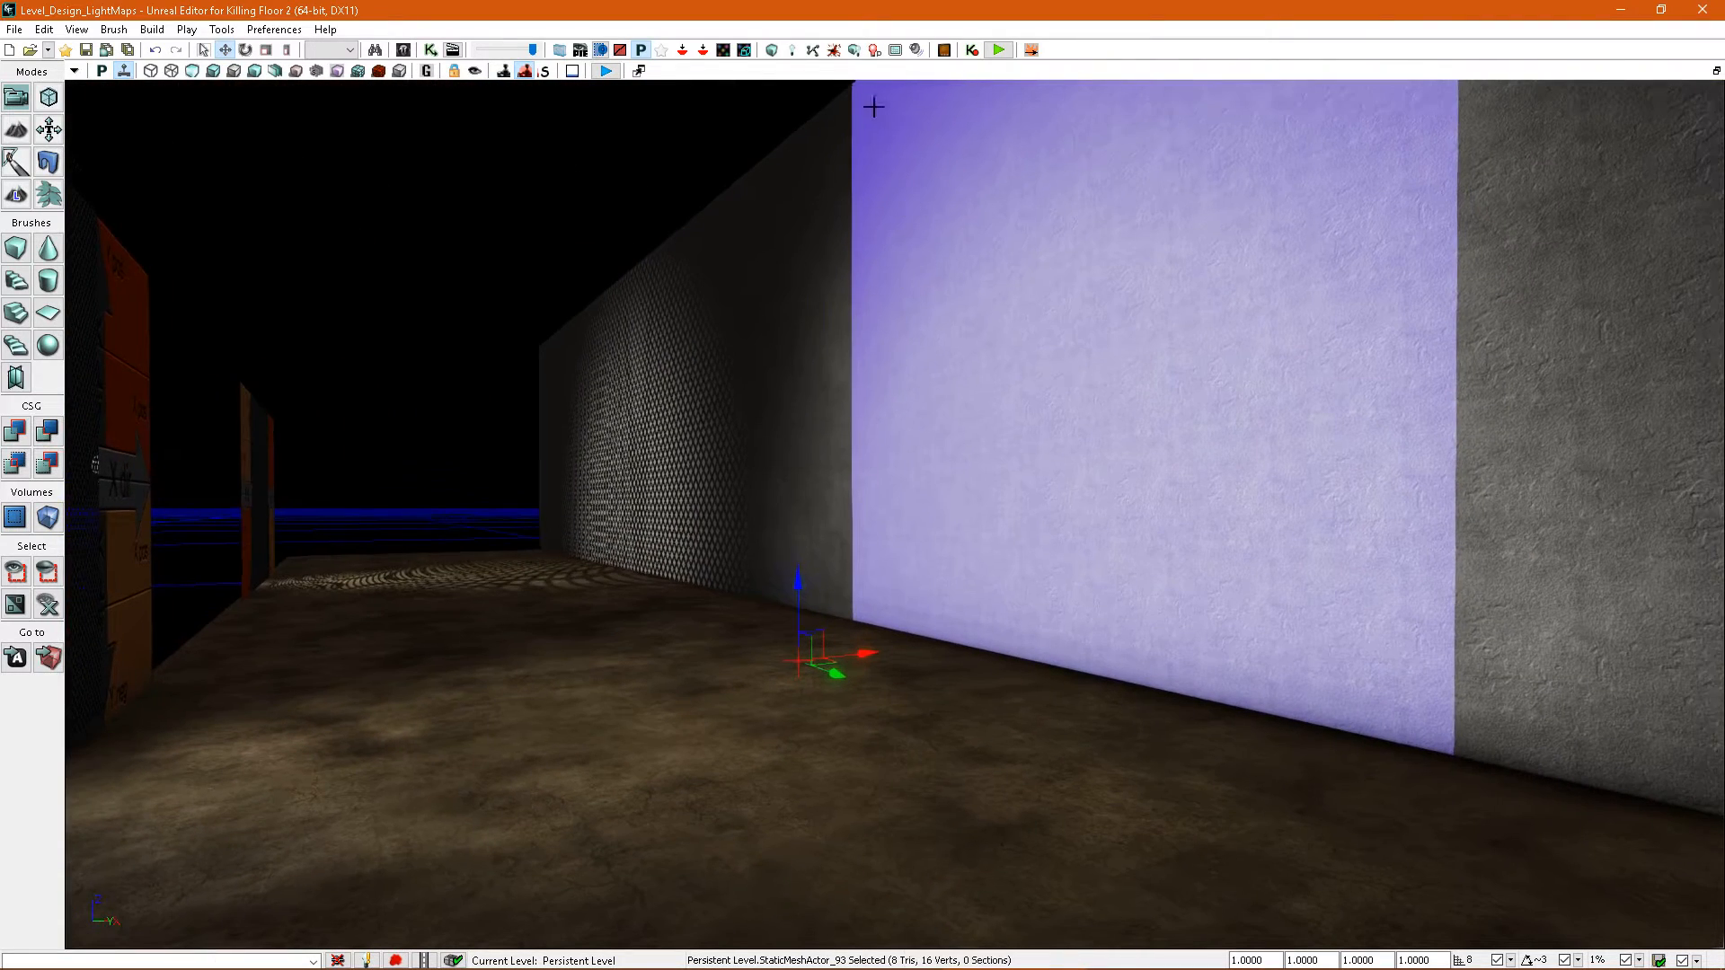
{"action": "left_click", "coordinate": [857, 53]}
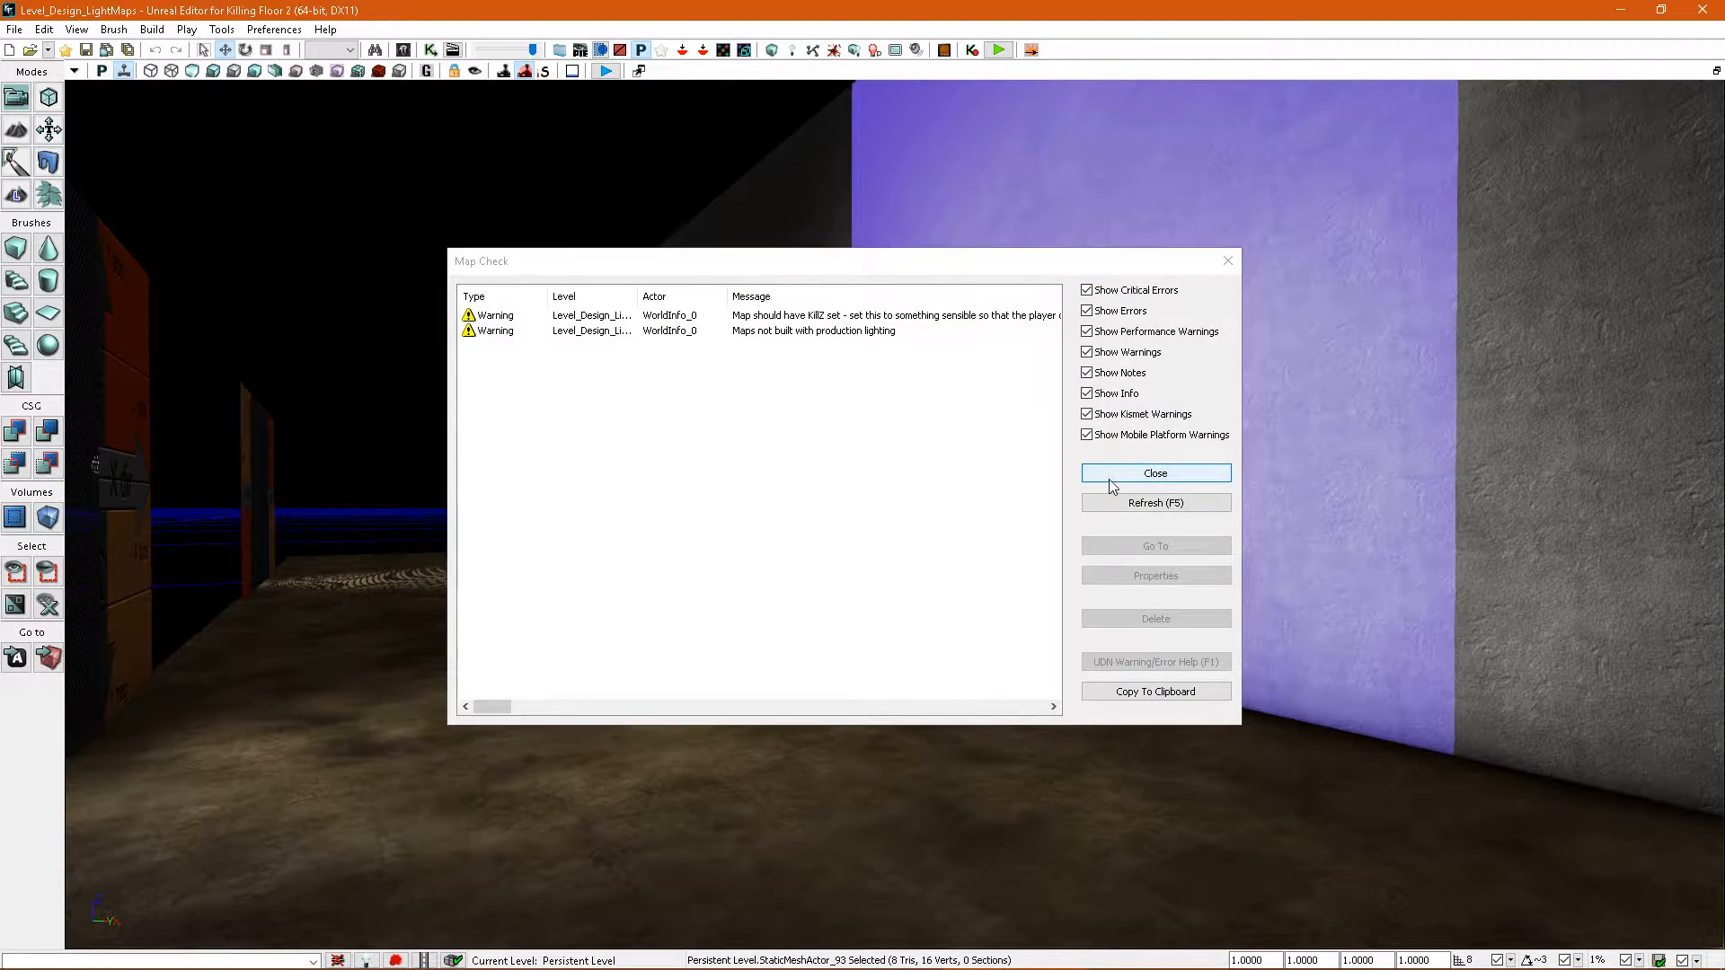
{"action": "left_click", "coordinate": [1109, 480]}
{"action": "right_click_drag", "start_coordinate": [1085, 481], "coordinate": [1259, 410]}
{"action": "key", "text": "g"}
{"action": "right_click_drag", "start_coordinate": [1255, 597], "coordinate": [997, 500]}
{"action": "key", "text": "g"}
- Set the same wall section's Overridden Light Map Res to 256 and close its properties
{"action": "key", "text": "F4"}
{"action": "left_click", "coordinate": [530, 319]}
{"action": "type", "text": "25"}
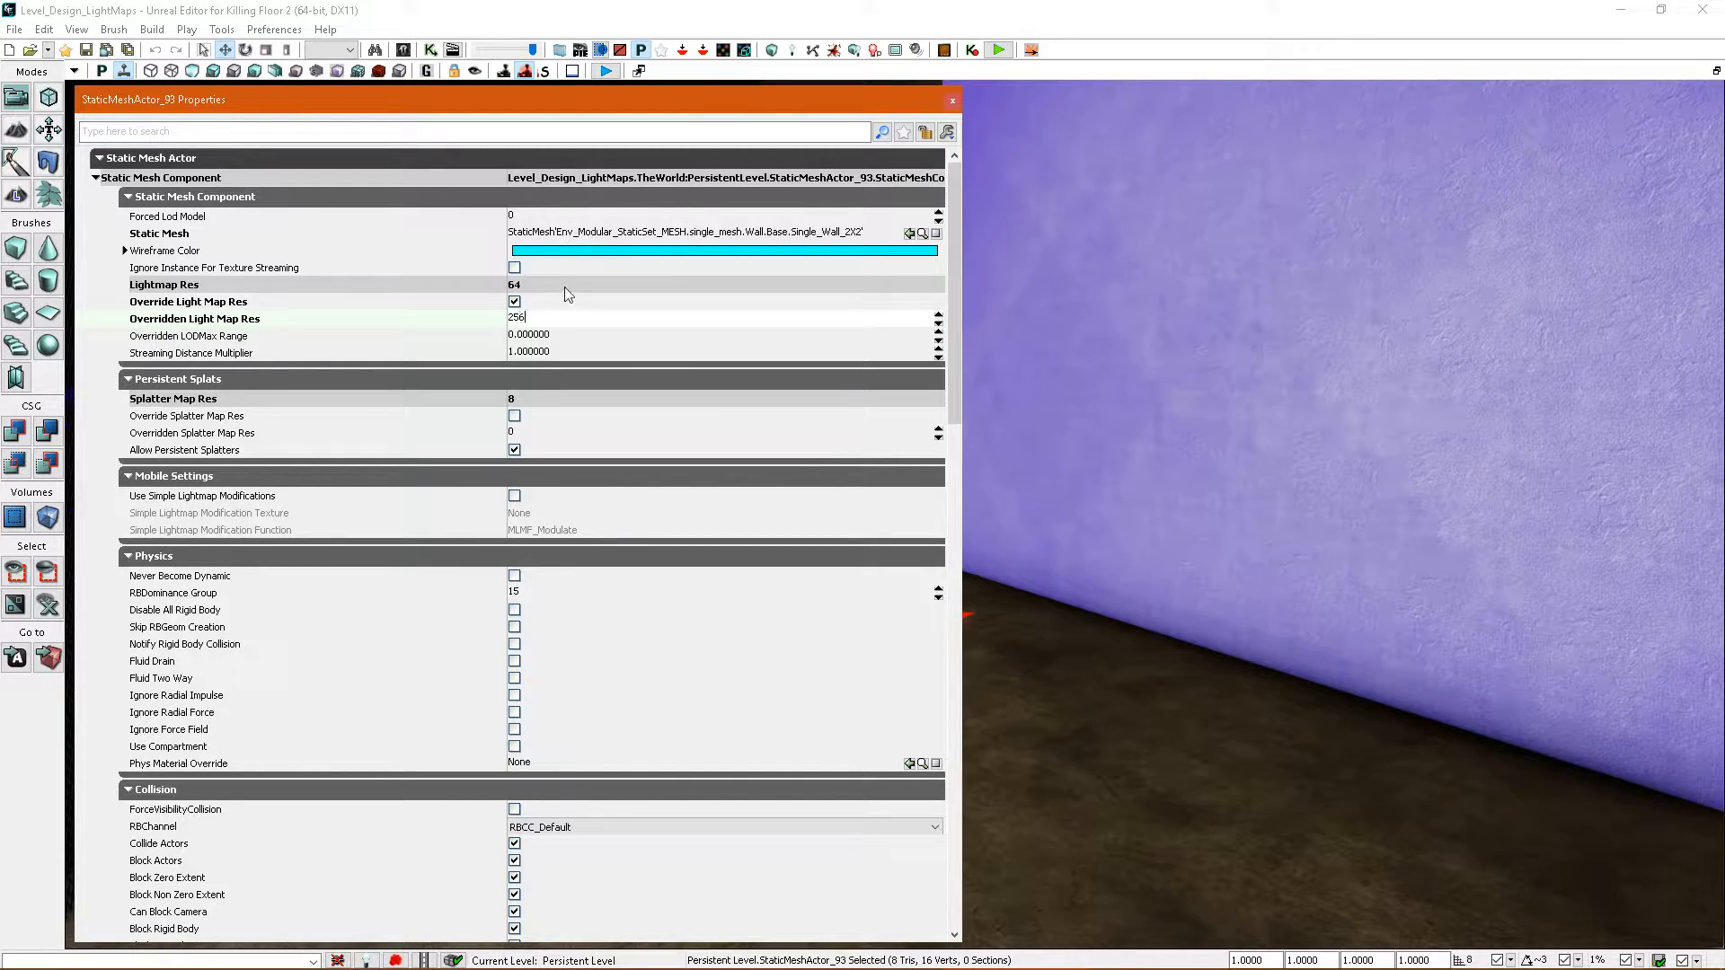
{"action": "type", "text": "6"}
{"action": "key", "text": "Return"}
{"action": "right_click_drag", "start_coordinate": [1198, 375], "coordinate": [1334, 356]}
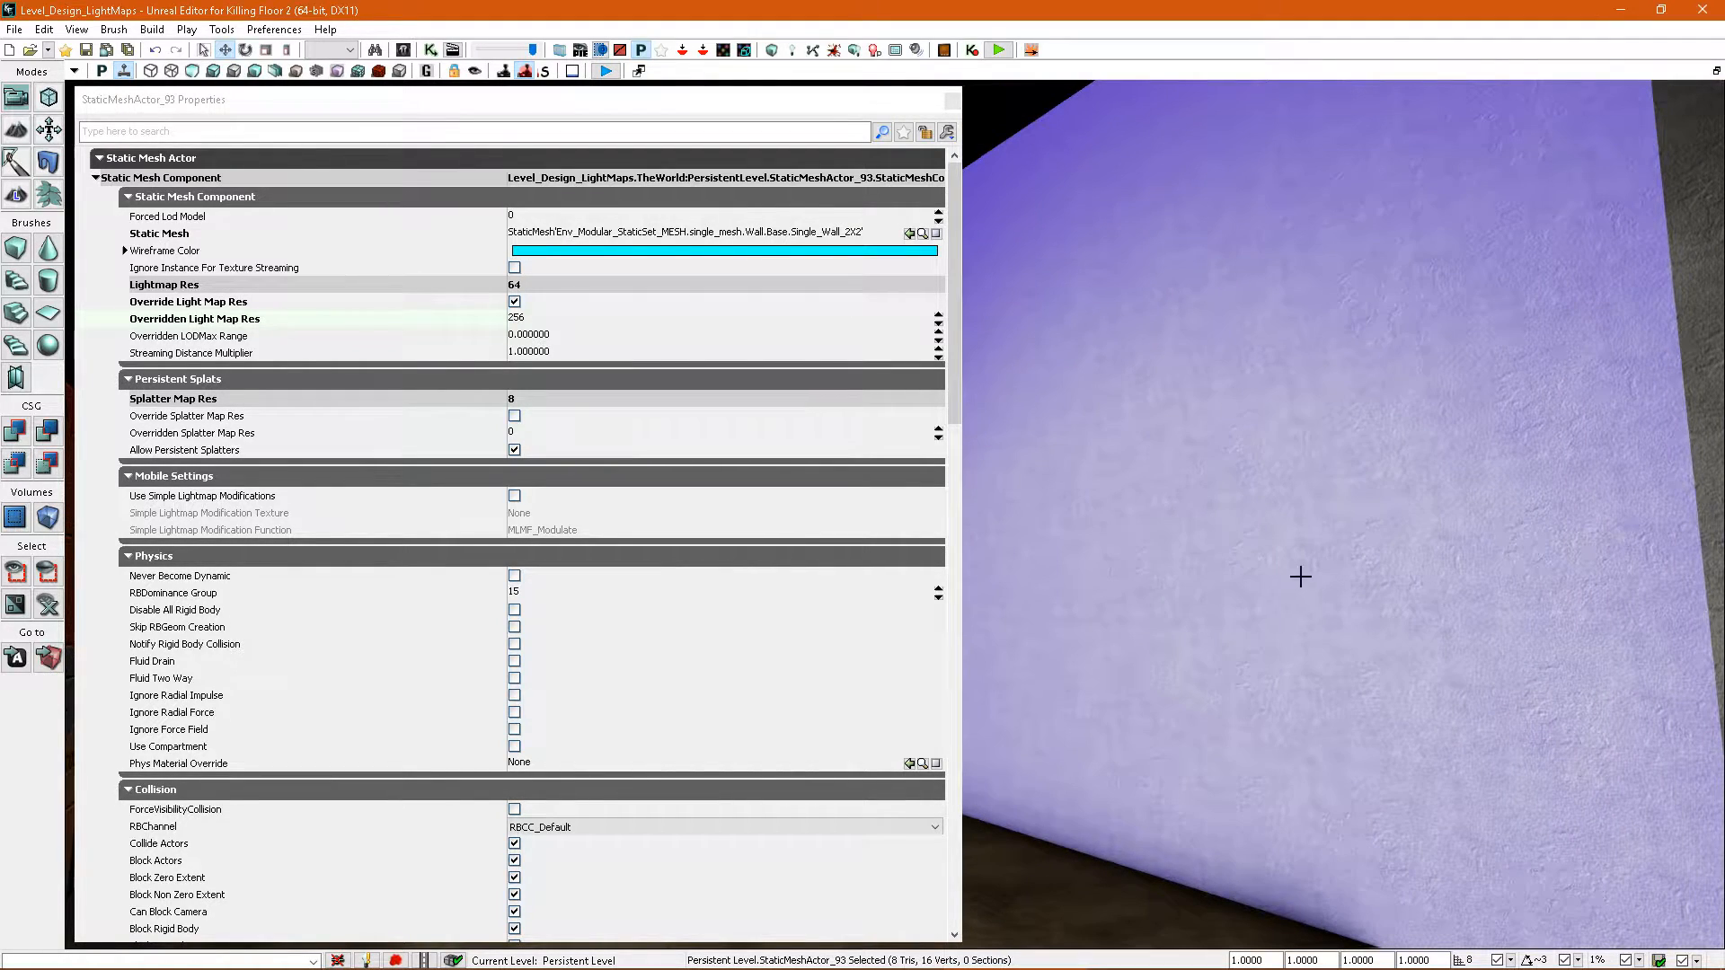
{"action": "left_click", "coordinate": [952, 100]}
- Rebuild the map with the wall's 256 light map resolution and dismiss the Map Check
{"action": "scroll", "coordinate": [1153, 555], "scroll_direction": "down", "scroll_amount": 3}
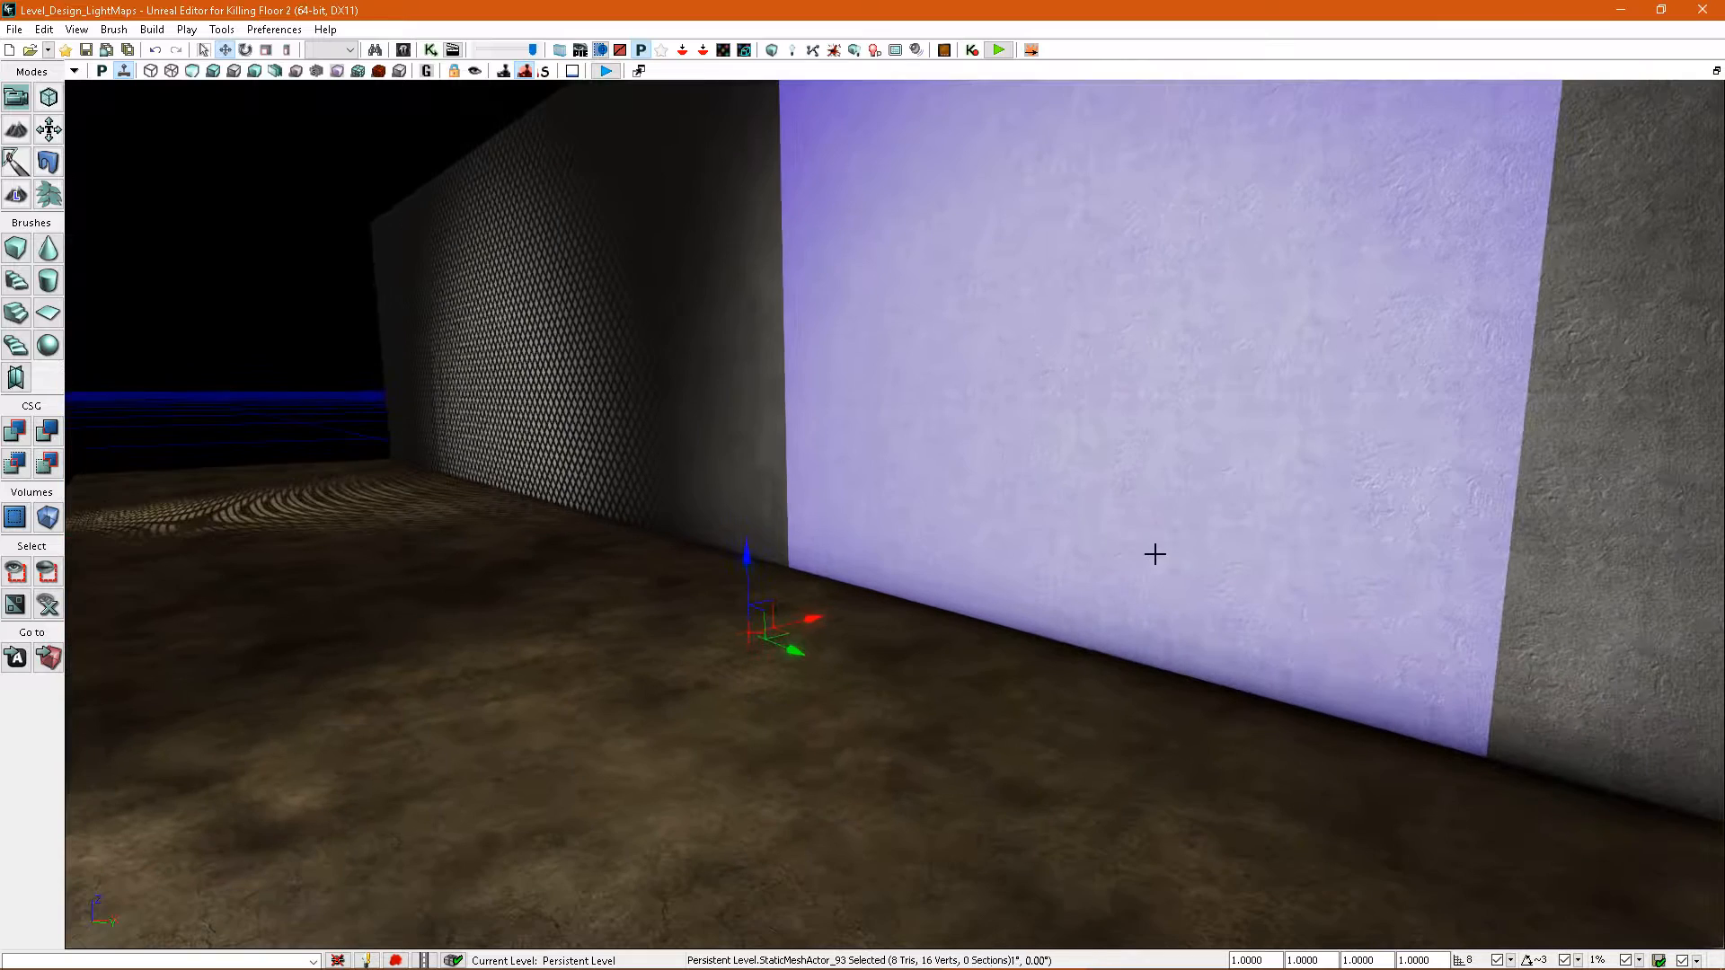
{"action": "scroll", "coordinate": [1133, 458], "scroll_direction": "down", "scroll_amount": 2}
{"action": "left_click", "coordinate": [836, 50]}
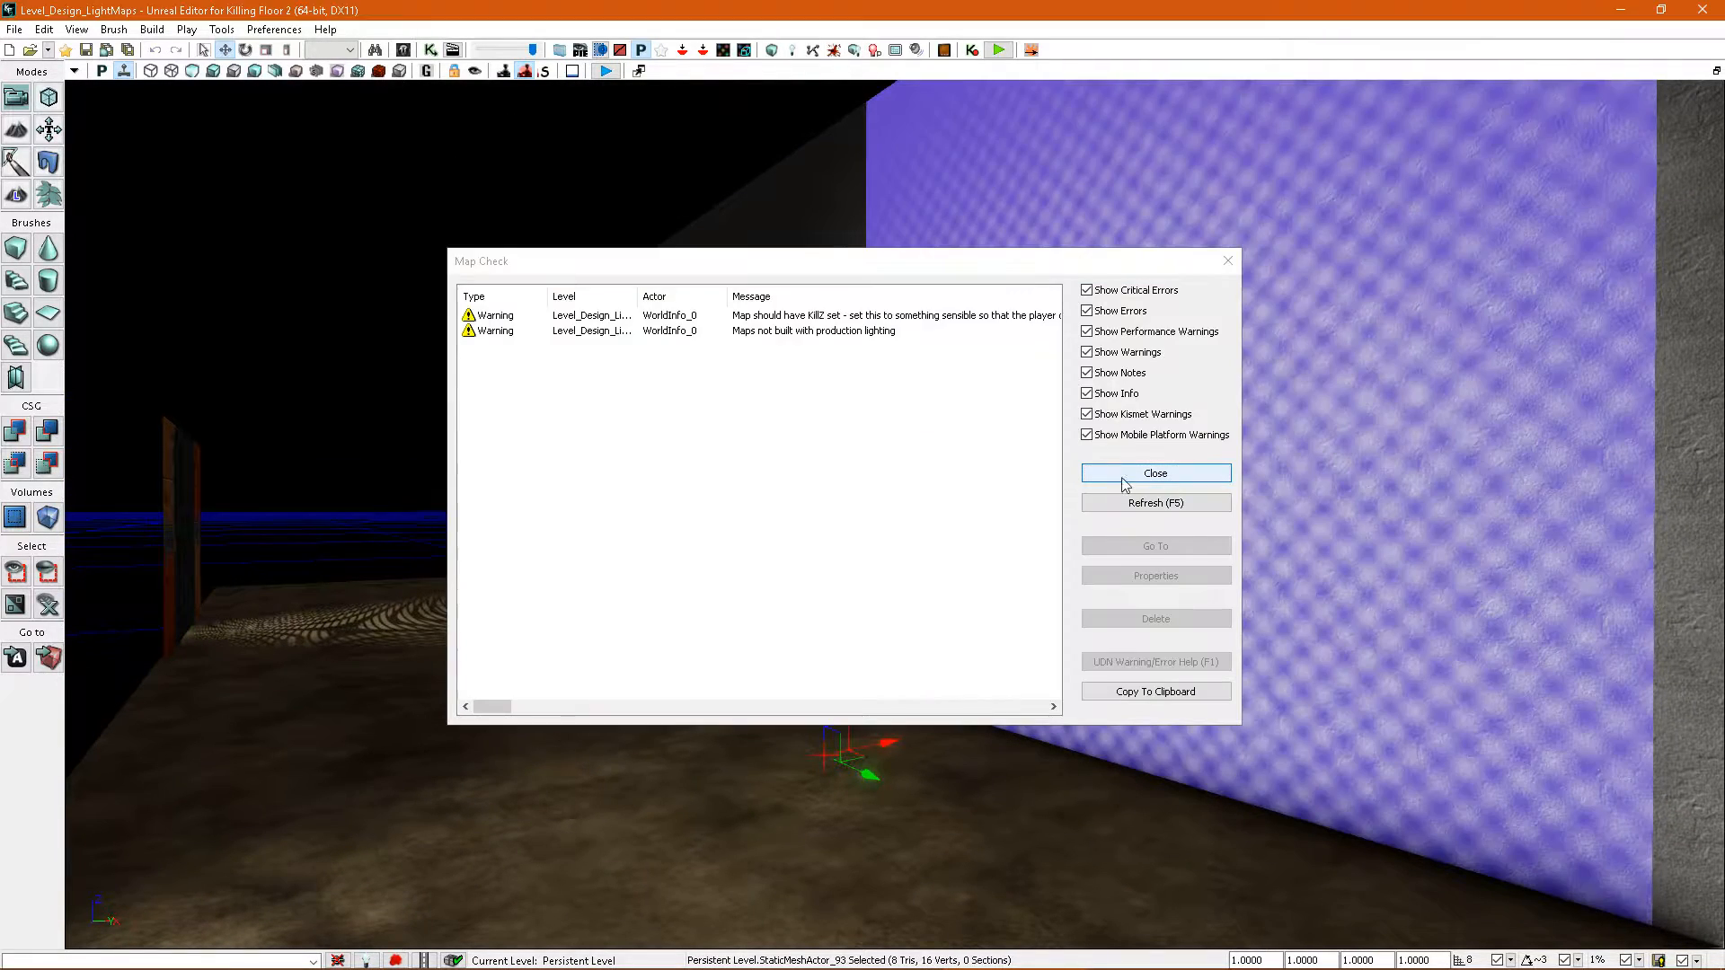
{"action": "left_click", "coordinate": [1129, 478]}
- Enable Override Light Map Res on the floor section beside the mesh panel and set its resolution to 256
{"action": "right_click_drag", "start_coordinate": [1082, 505], "coordinate": [840, 398]}
{"action": "right_click_drag", "start_coordinate": [1012, 536], "coordinate": [977, 604]}
{"action": "right_click_drag", "start_coordinate": [997, 563], "coordinate": [1033, 575]}
{"action": "double_click", "coordinate": [997, 563]}
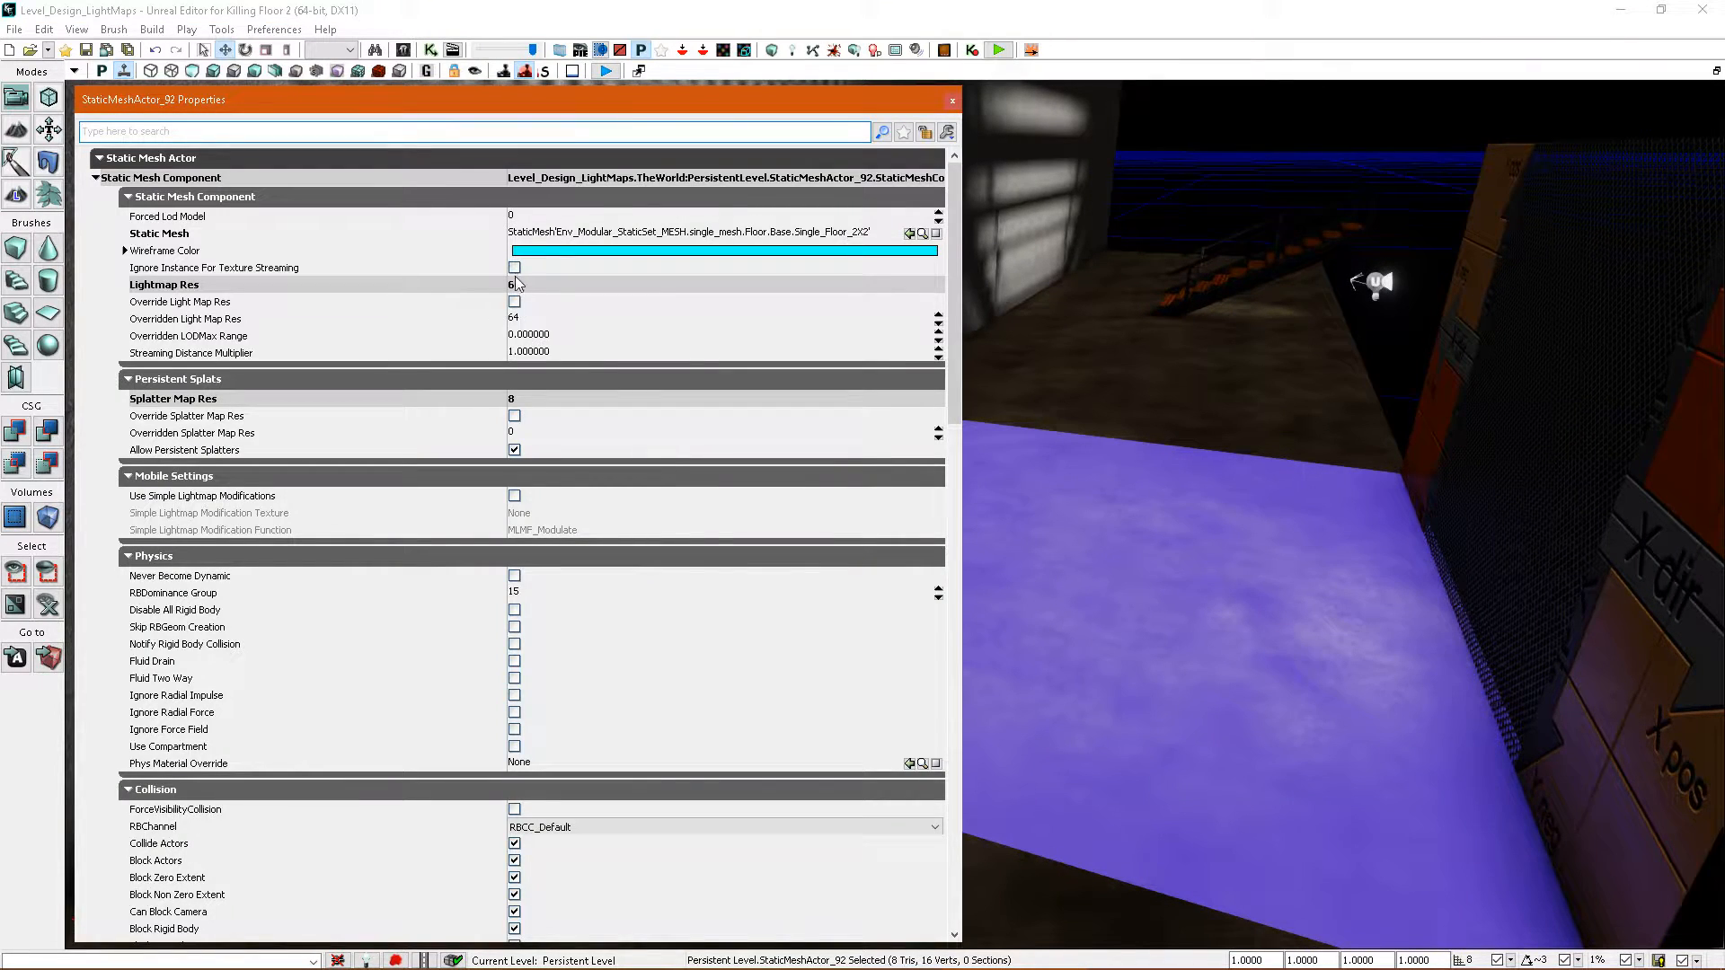
{"action": "left_click", "coordinate": [515, 303]}
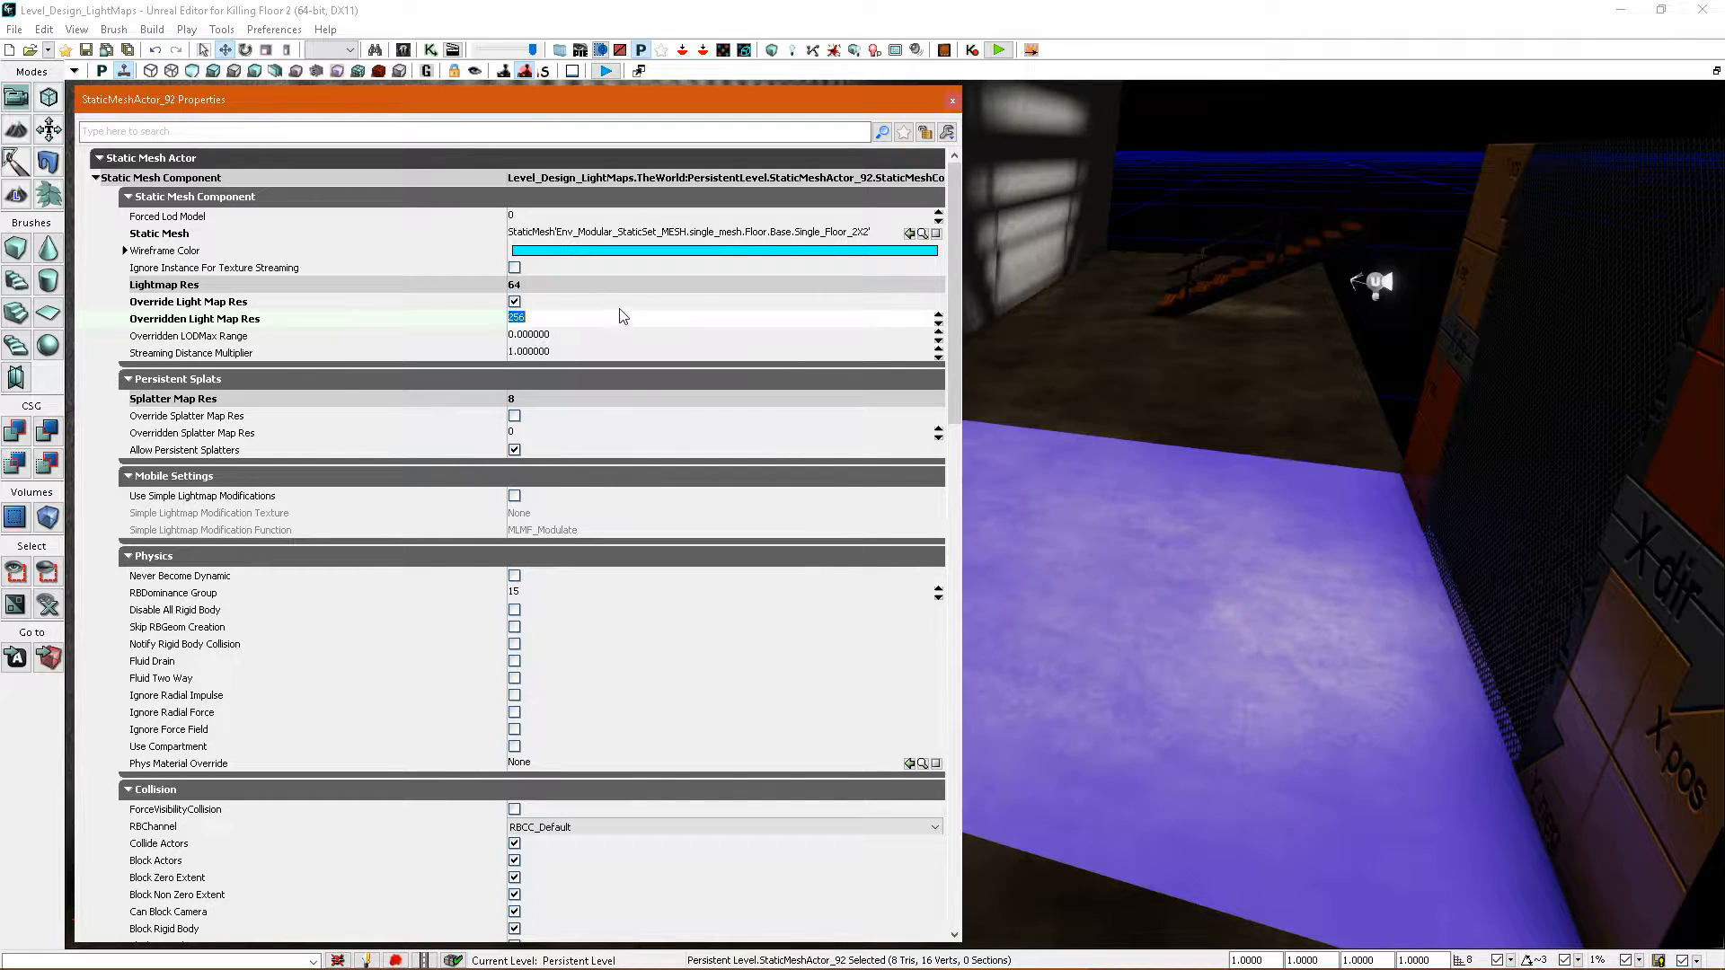
- Rebuild the map with the floor section's 256 light map resolution, dismiss the Map Check, and inspect the floor shadow in game view
{"action": "left_click", "coordinate": [952, 101]}
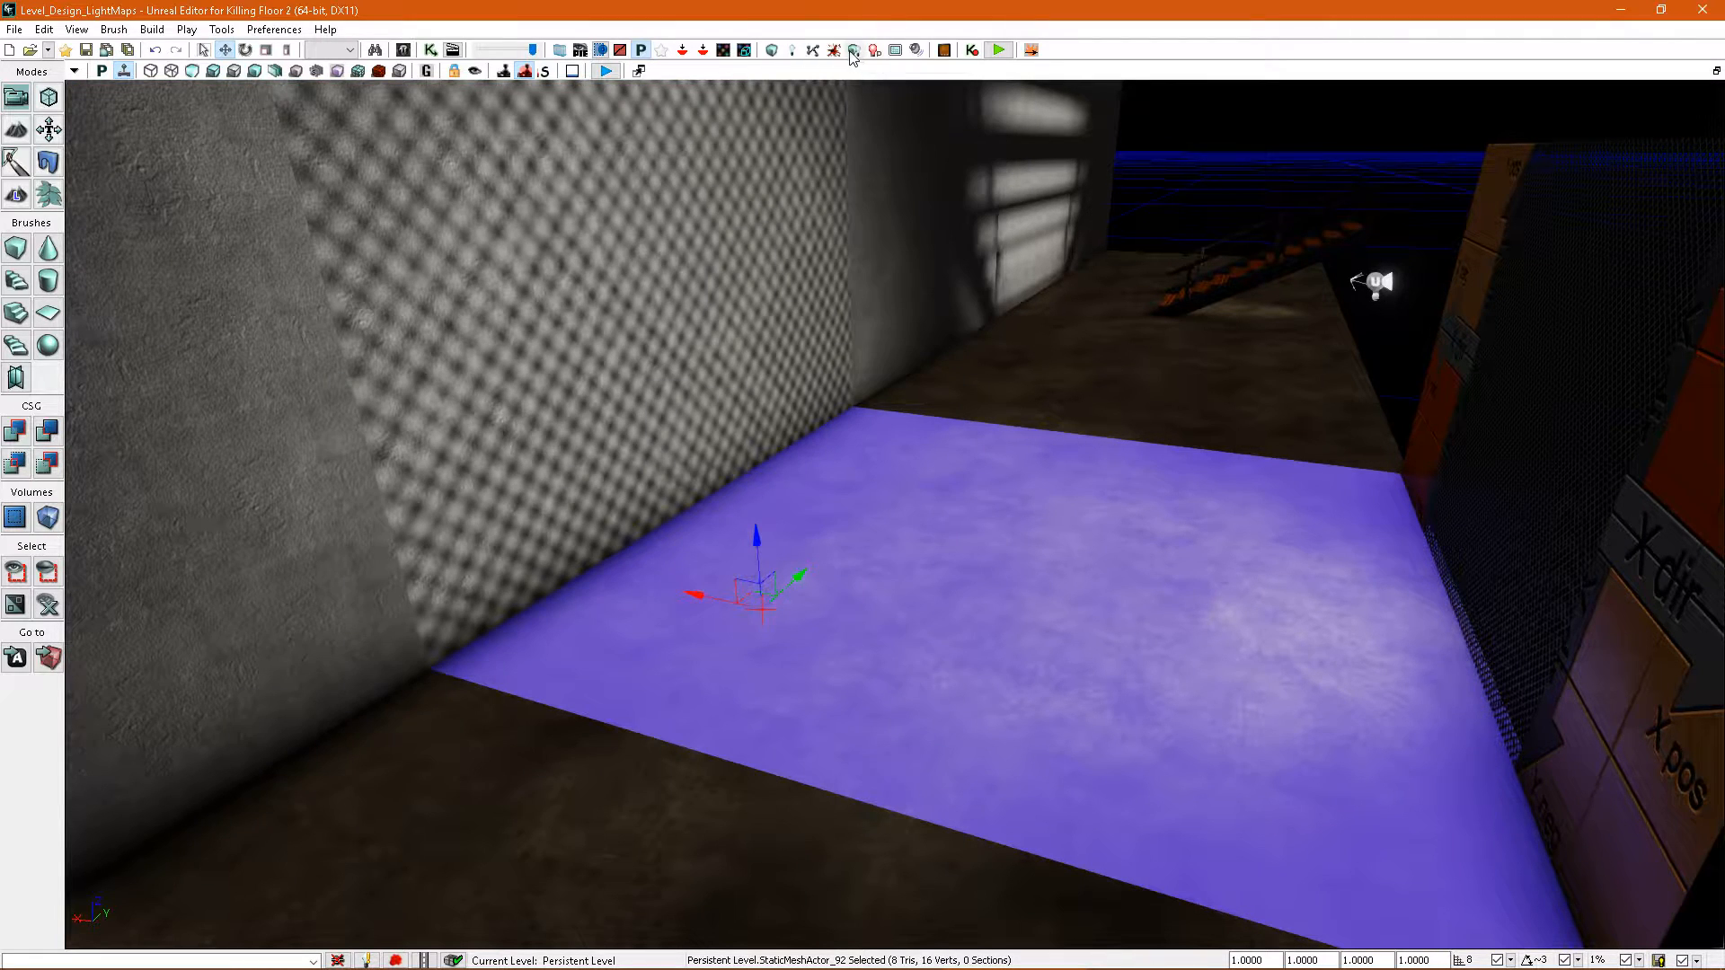
{"action": "left_click", "coordinate": [853, 51]}
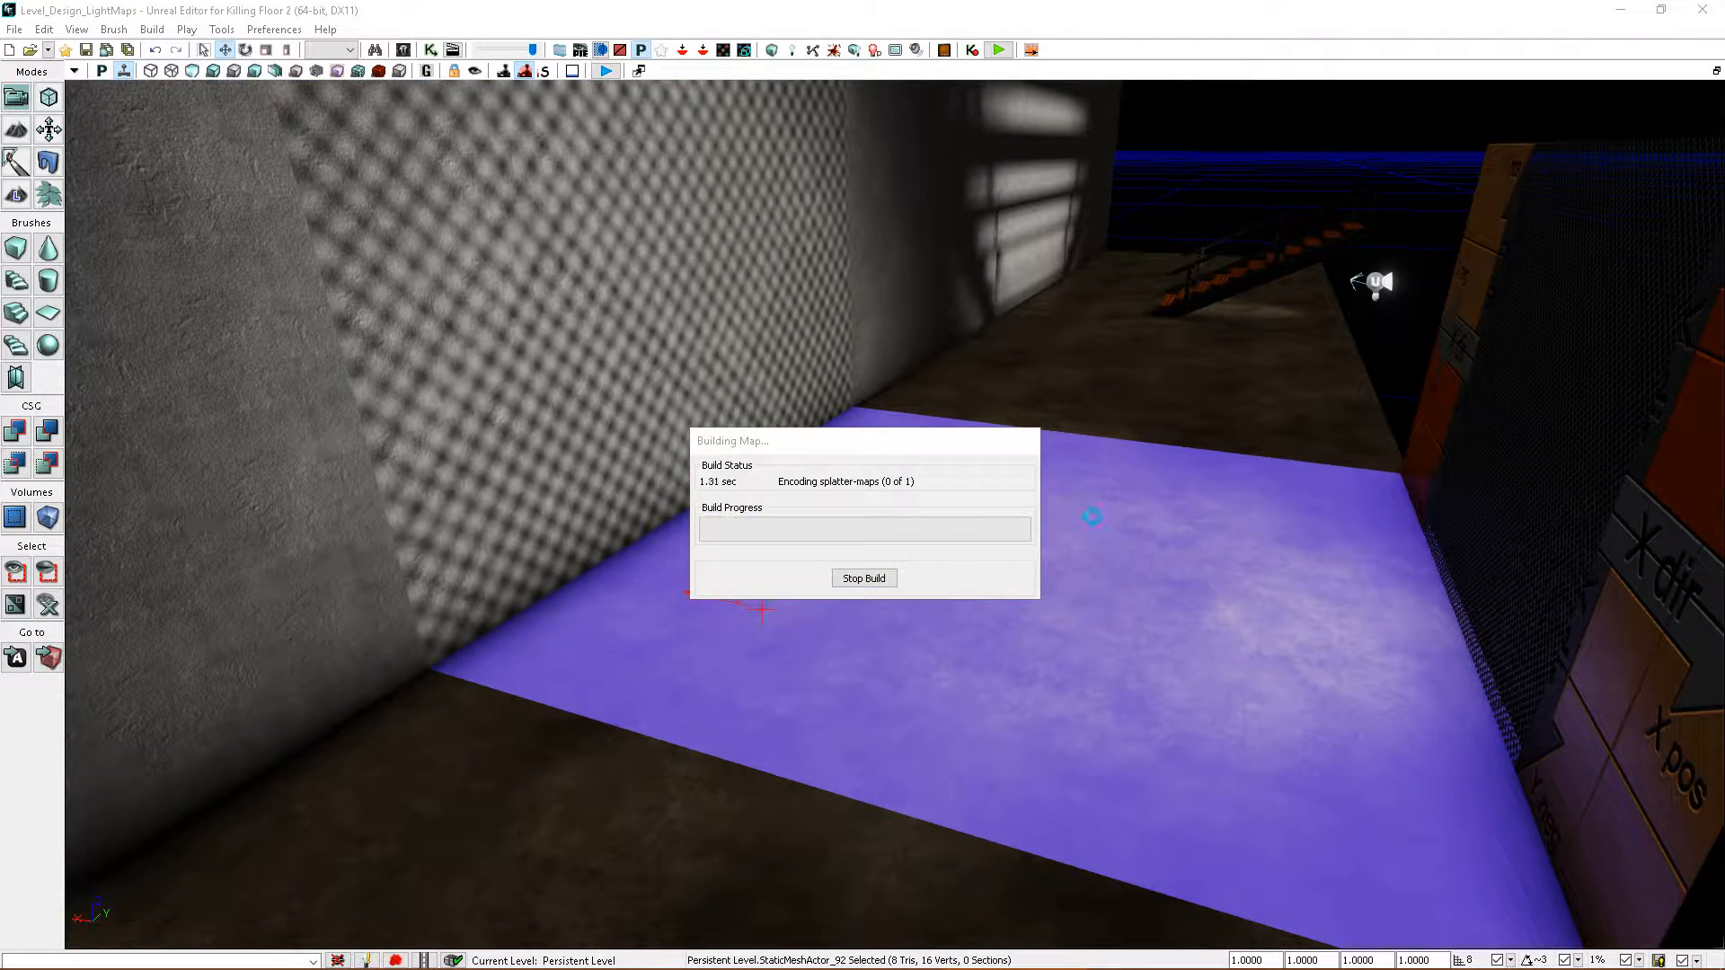
{"action": "left_click", "coordinate": [1166, 475]}
{"action": "right_click_drag", "start_coordinate": [1170, 477], "coordinate": [1035, 510]}
{"action": "key", "text": "g"}
{"action": "key", "text": "g"}
- Add the mesh-shadowed wall section to the floor selection and set Overridden Light Map Res to 512 for both
{"action": "left_click", "coordinate": [1033, 423], "text": "ctrl"}
{"action": "right_click_drag", "start_coordinate": [1033, 423], "coordinate": [990, 524]}
{"action": "key", "text": "F4"}
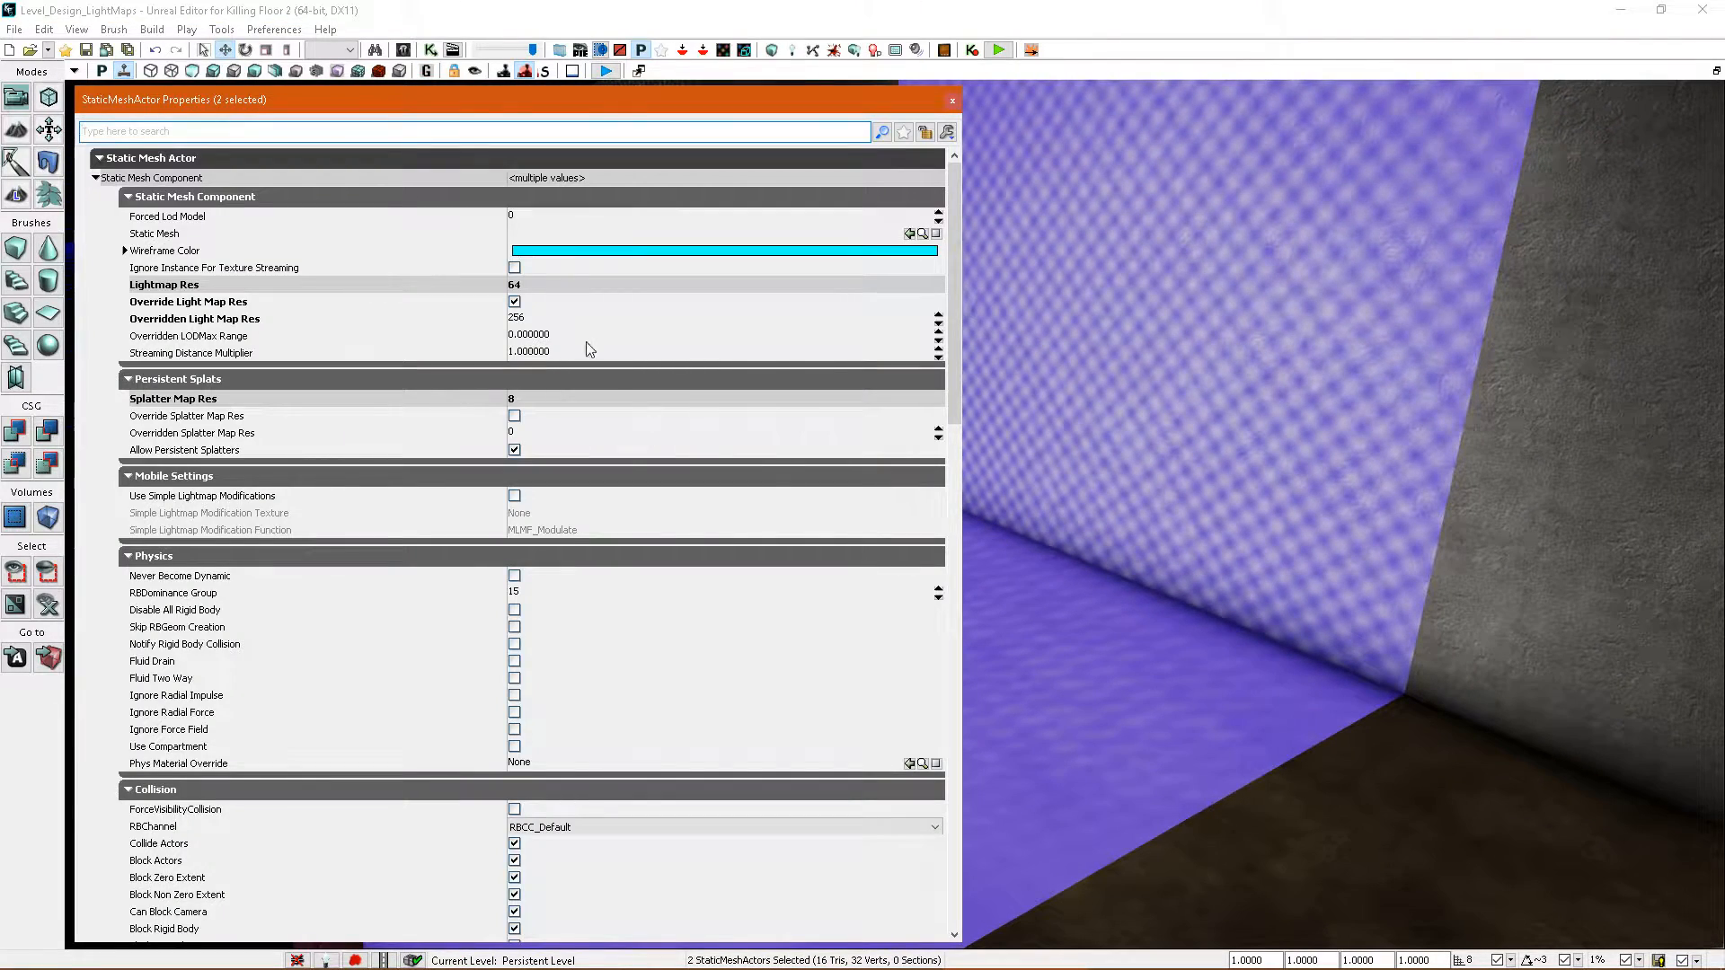
{"action": "key", "text": "Return"}
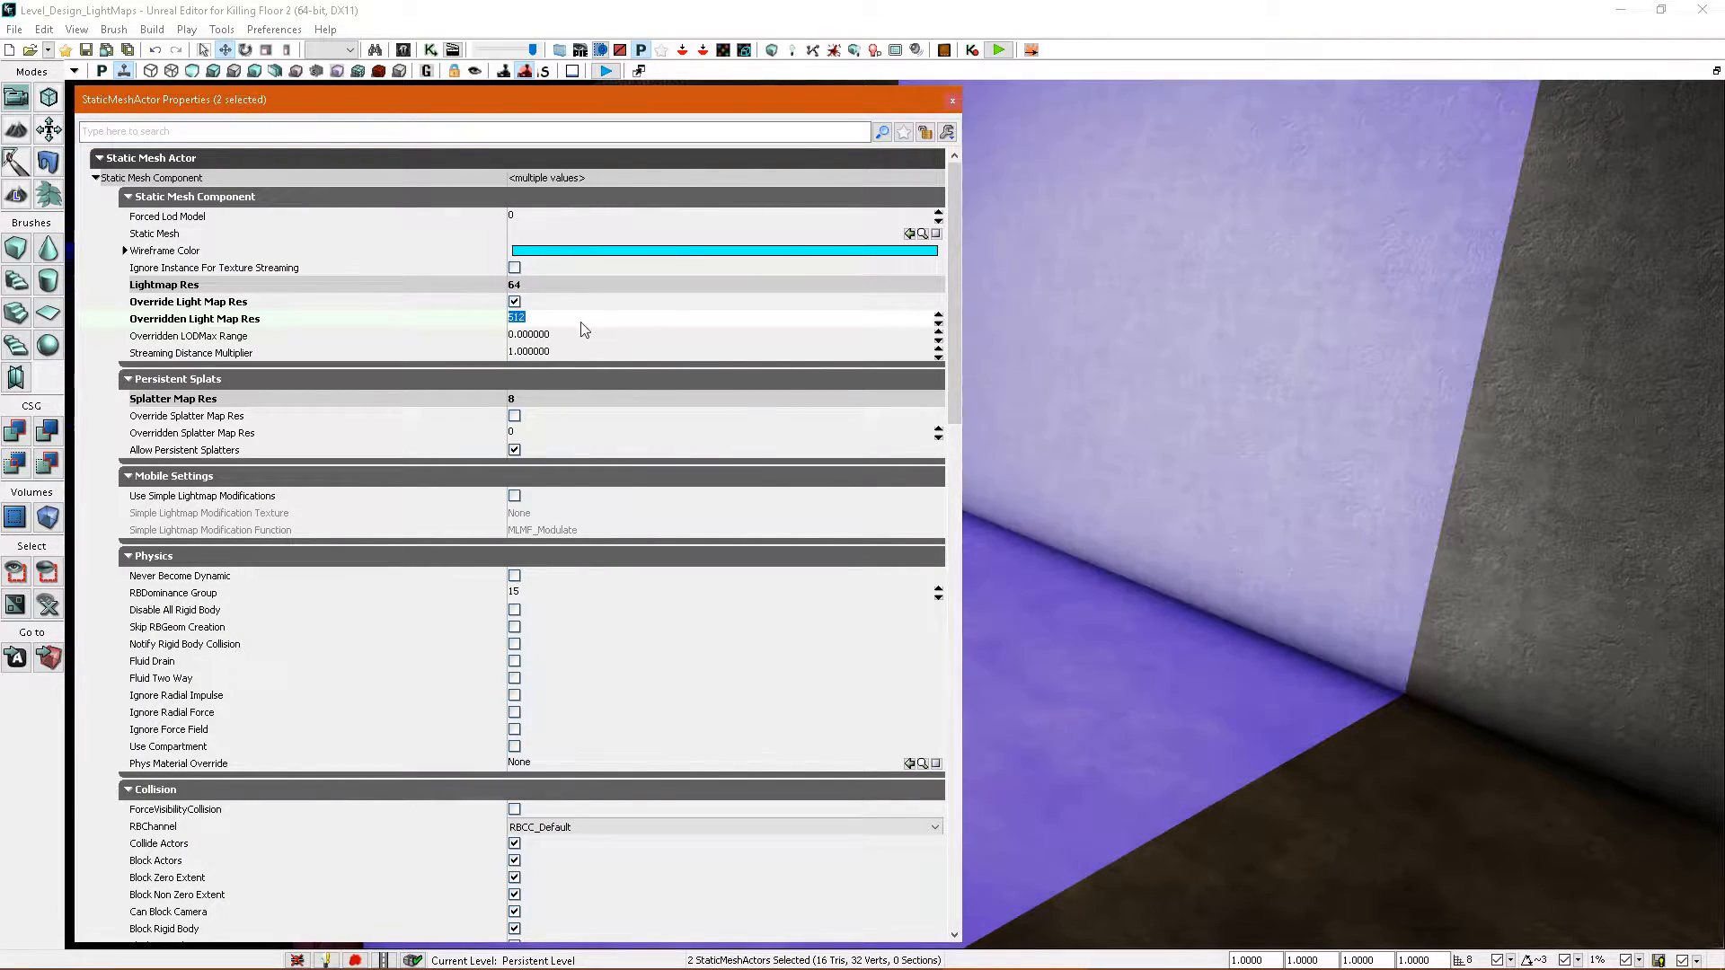
- Rebuild the map with the 512 resolution, dismiss the Map Check, and inspect the wall and floor shadows in game view
{"action": "left_click", "coordinate": [853, 51]}
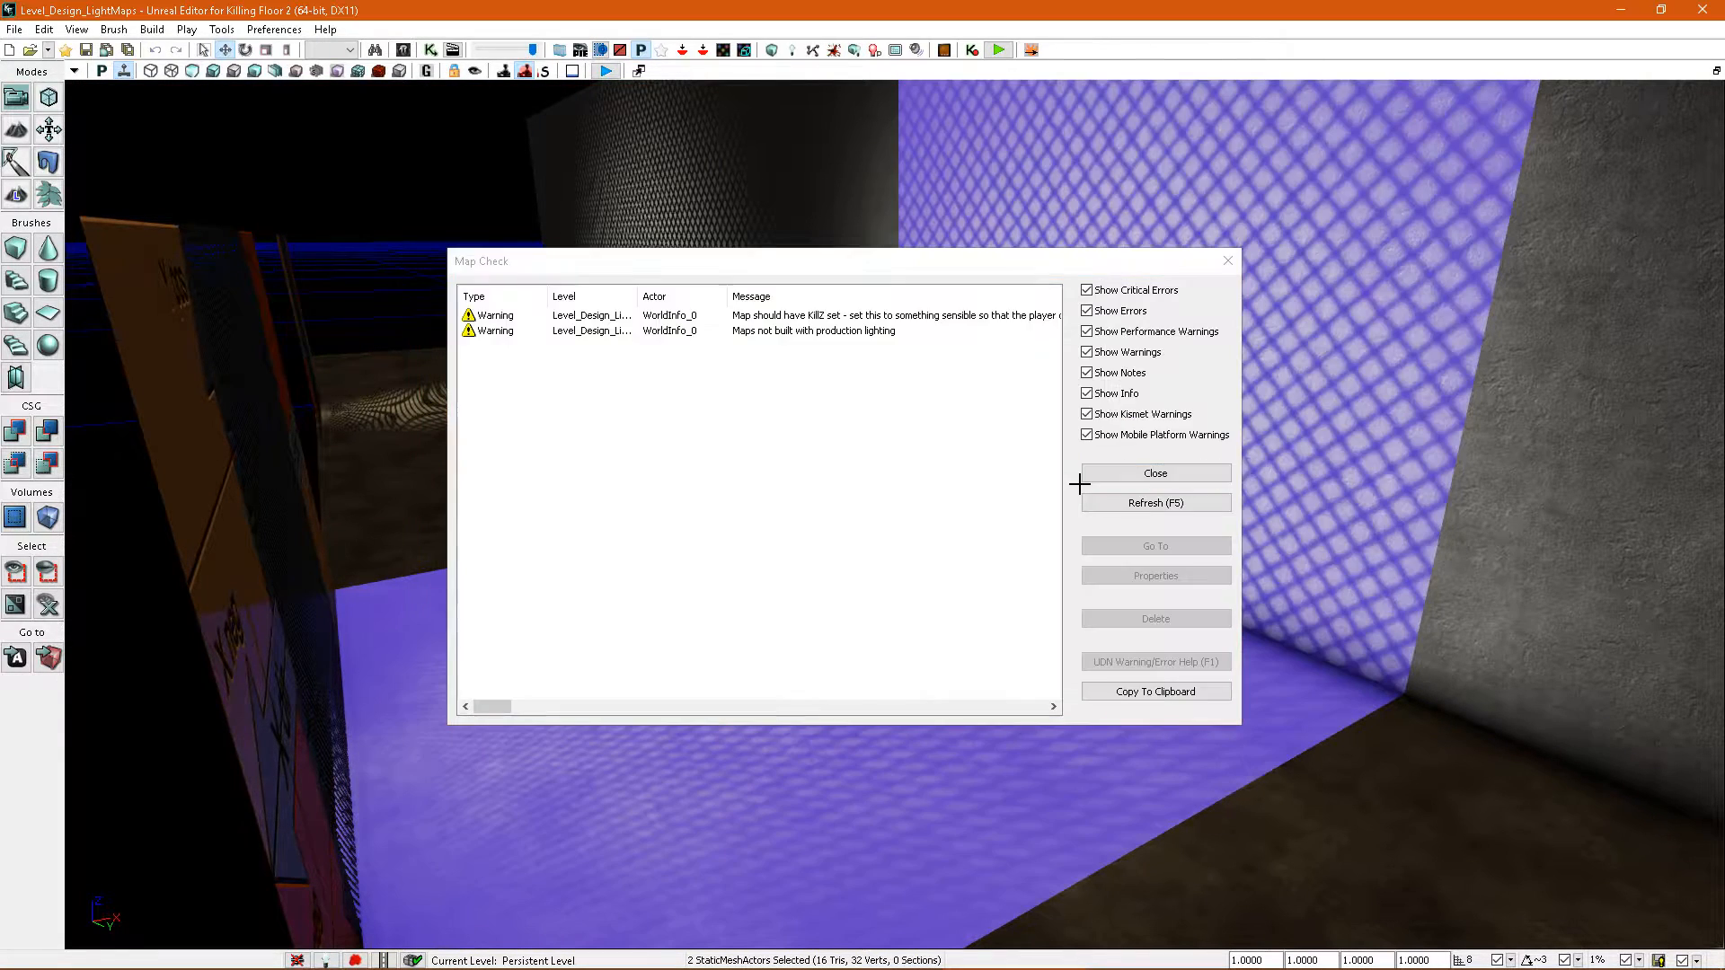
{"action": "left_click", "coordinate": [1101, 477]}
{"action": "right_click_drag", "start_coordinate": [1101, 477], "coordinate": [1113, 549]}
{"action": "key", "text": "g"}
{"action": "right_click_drag", "start_coordinate": [968, 555], "coordinate": [906, 525]}
{"action": "key", "text": "g"}
{"action": "key", "text": "g"}
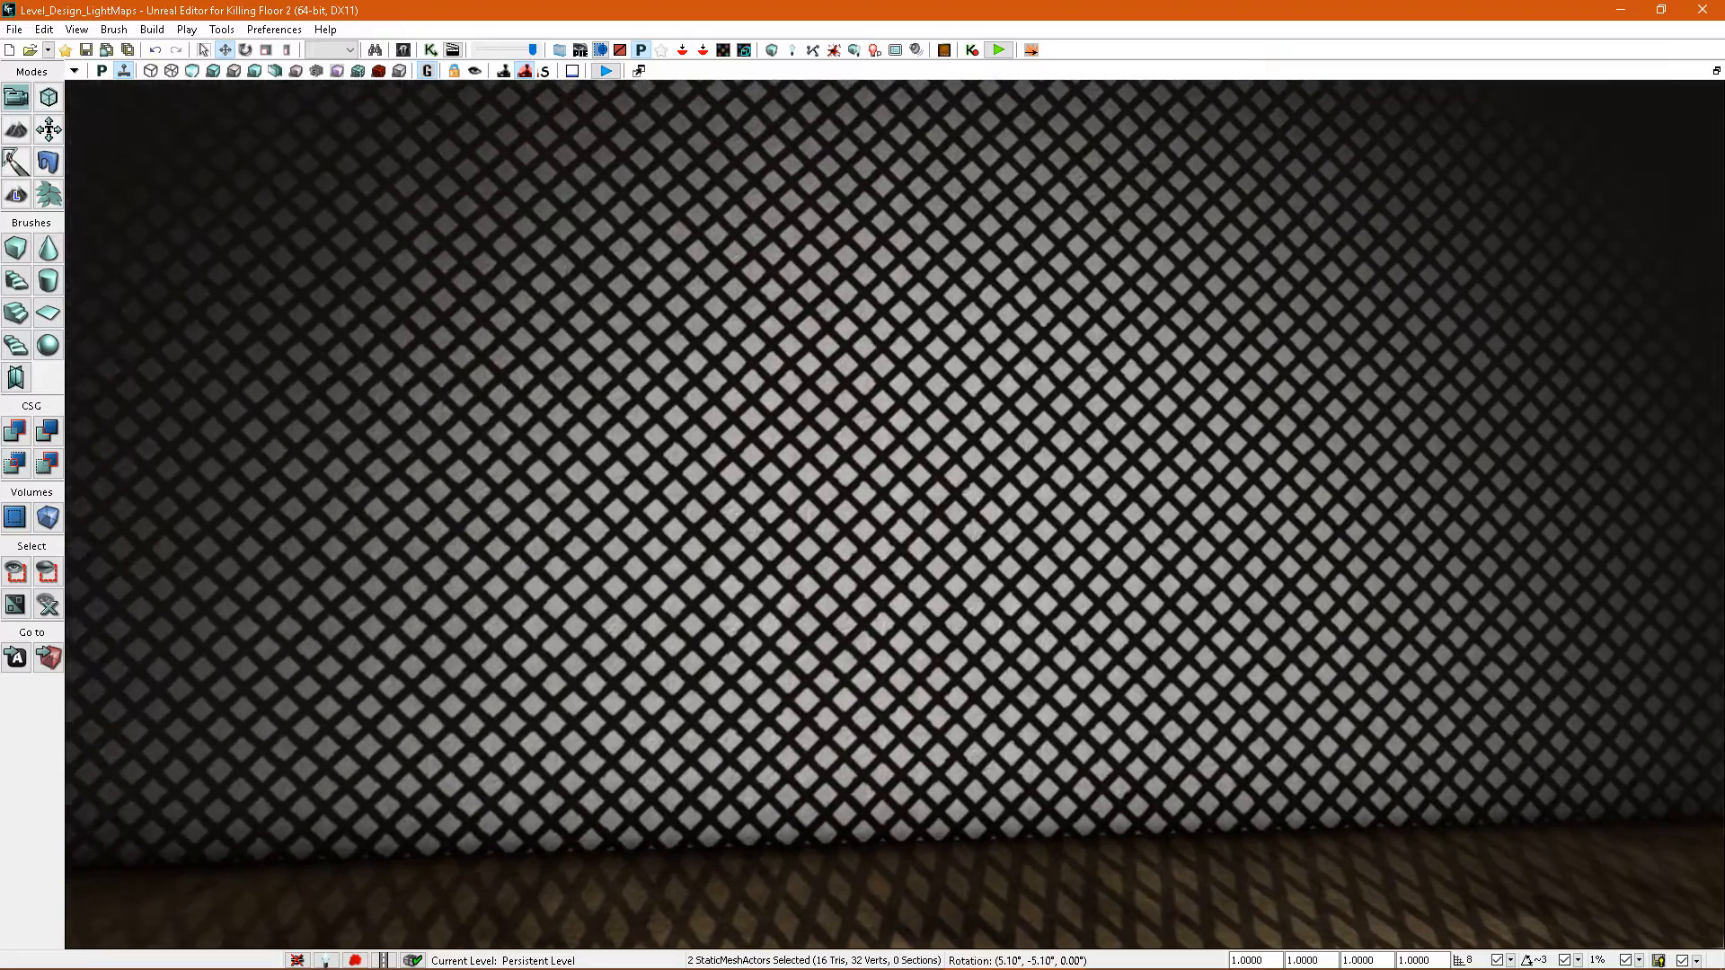
{"action": "right_click_drag", "start_coordinate": [1004, 567], "coordinate": [731, 935]}
{"action": "mouse_move", "coordinate": [1147, 558]}
{"action": "right_mouse_down"}
{"action": "mouse_move", "coordinate": [1067, 571]}
{"action": "mouse_move", "coordinate": [1141, 561]}
{"action": "mouse_move", "coordinate": [1101, 575]}
{"action": "mouse_move", "coordinate": [1145, 566]}
{"action": "mouse_move", "coordinate": [1127, 602]}
{"action": "mouse_move", "coordinate": [1134, 575]}
{"action": "right_mouse_up"}
{"action": "key", "text": "g"}
{"action": "key", "text": "g"}
- Set Overridden Light Map Res to 1024 for the selected wall and floor sections, then rebuild the map and dismiss the Map Check
{"action": "key", "text": "F4"}
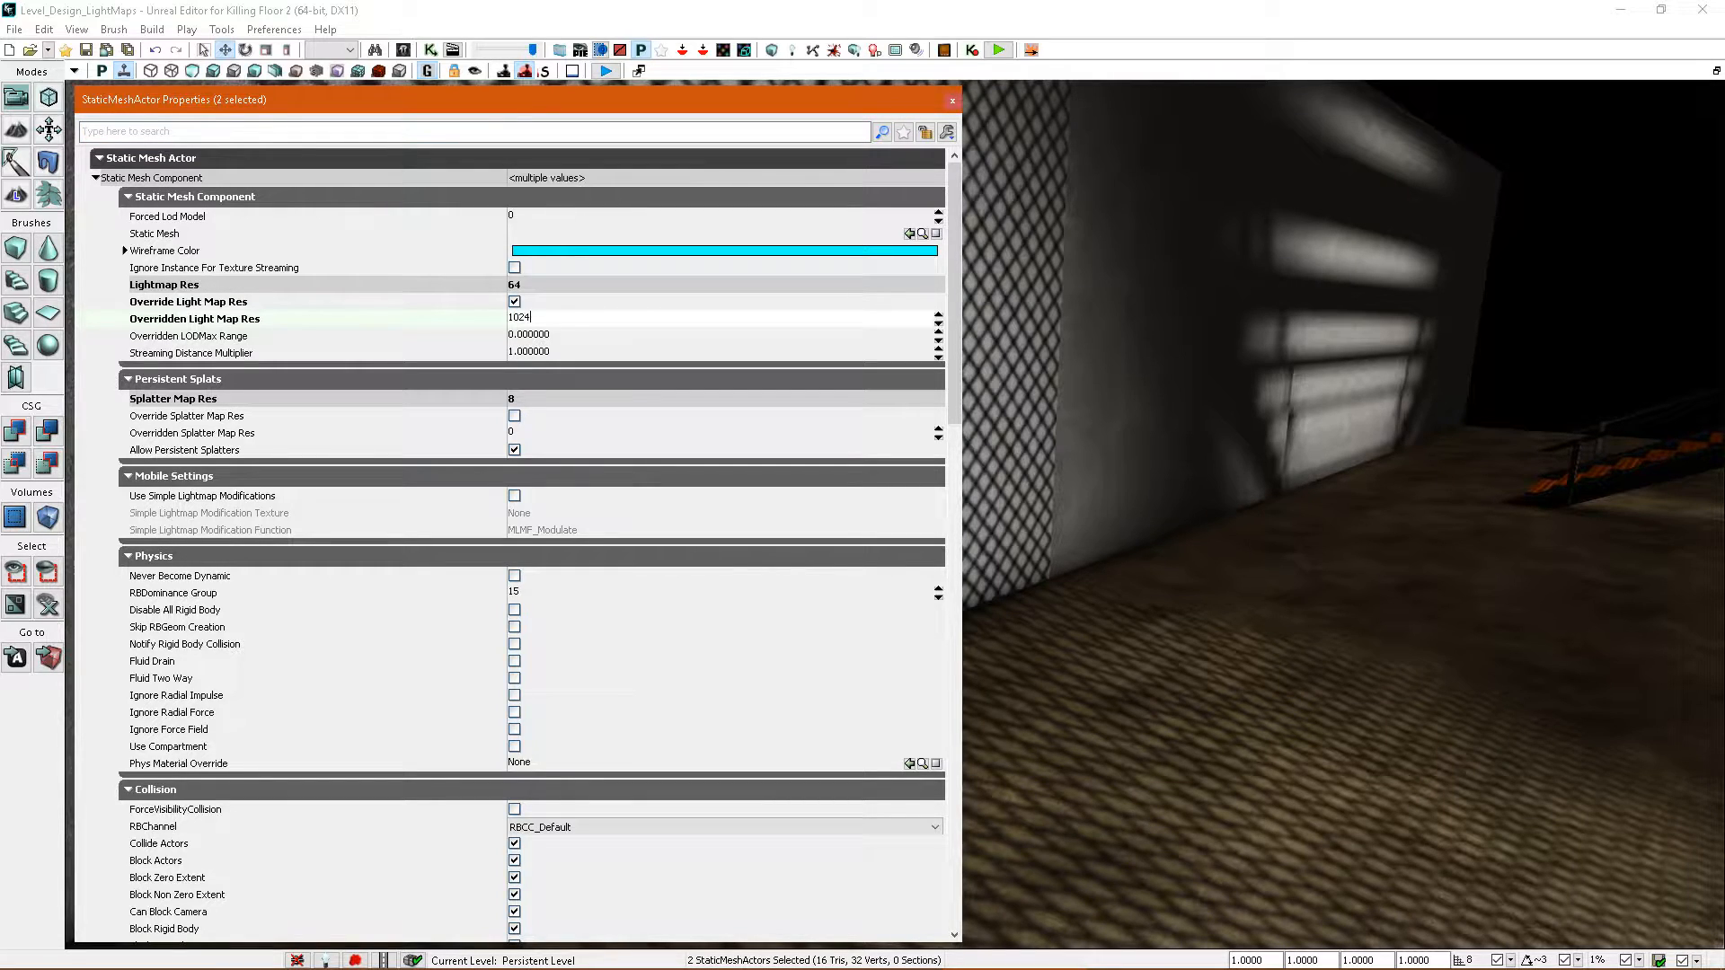
{"action": "key", "text": "Return"}
{"action": "left_click", "coordinate": [862, 51]}
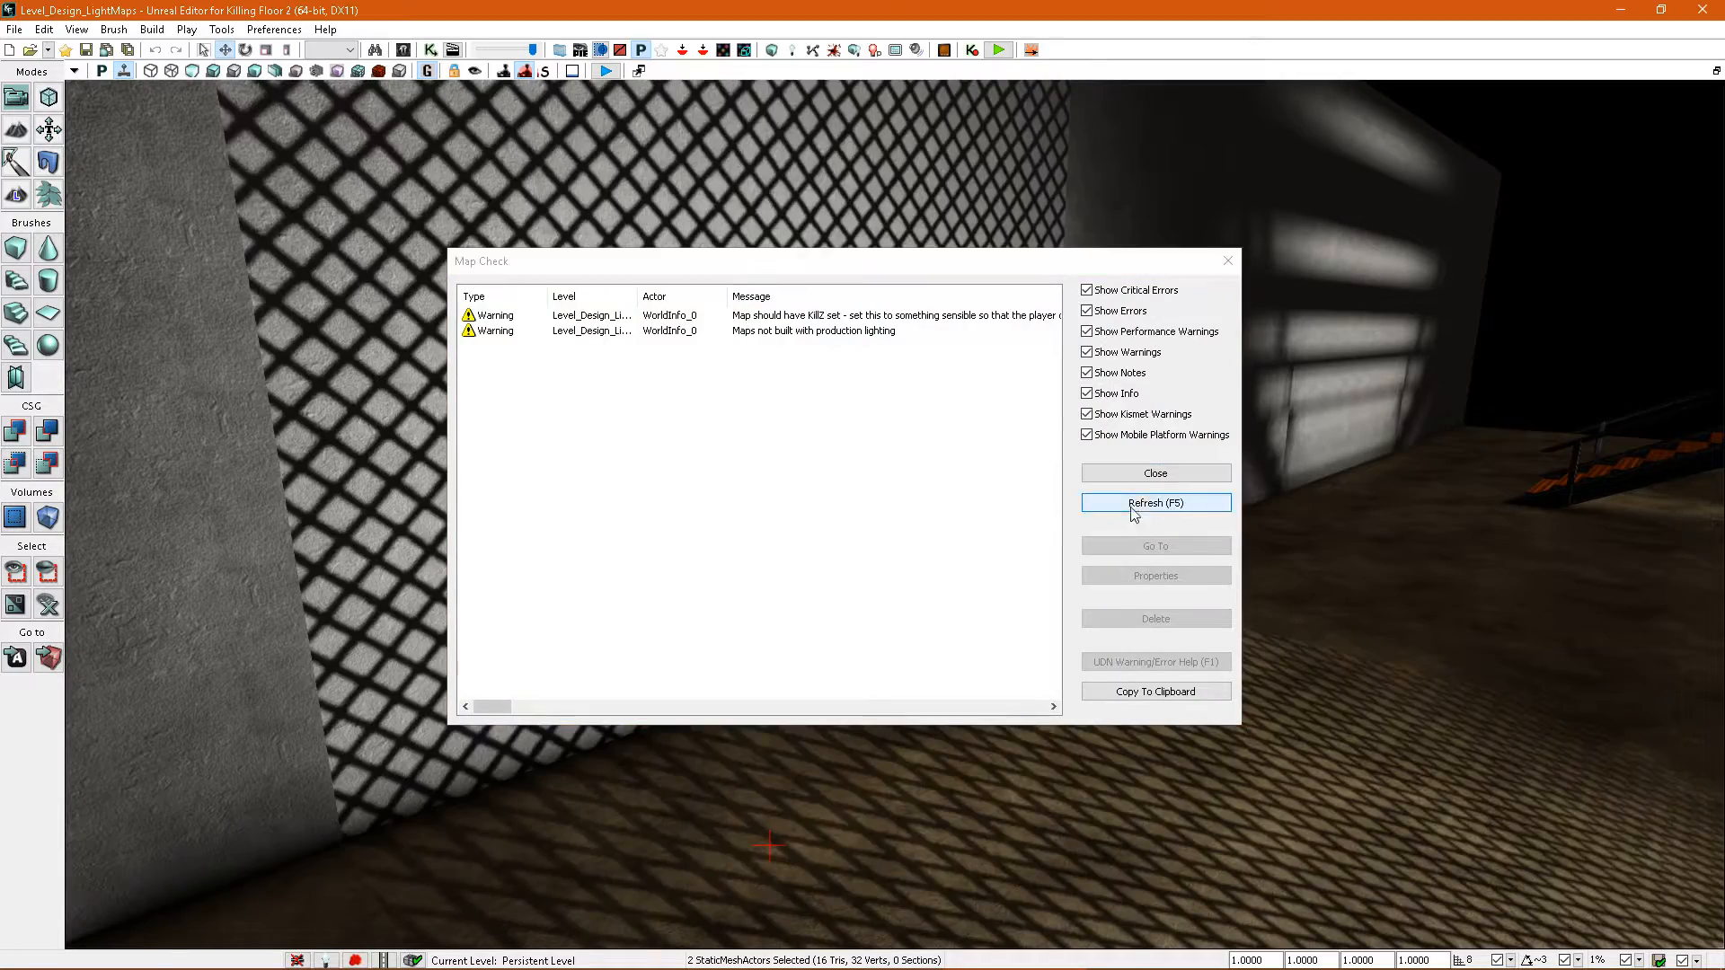
{"action": "left_click", "coordinate": [1142, 474]}
- Examine the baked mesh shadow on the wall and floor up close and from far away, comparing it with the other setups
{"action": "right_click_drag", "start_coordinate": [1148, 548], "coordinate": [1018, 518]}
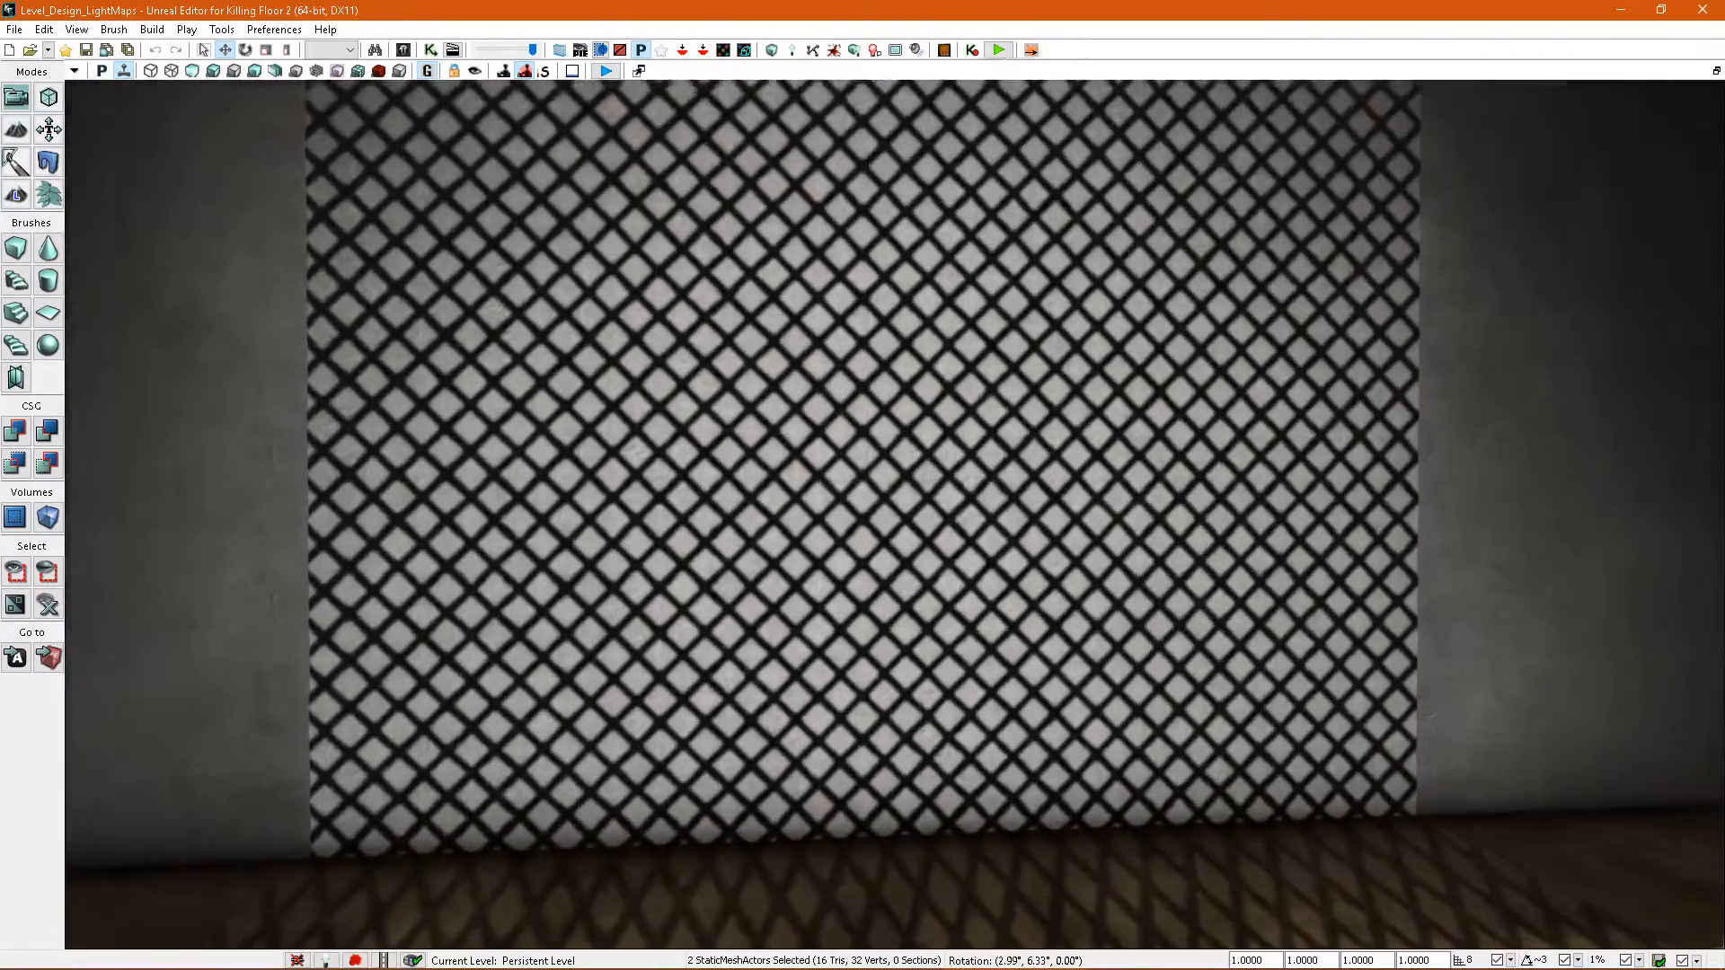
{"action": "right_click_drag", "start_coordinate": [1018, 518], "coordinate": [972, 505]}
{"action": "right_click_drag", "start_coordinate": [1094, 724], "coordinate": [1309, 771]}
{"action": "right_click_drag", "start_coordinate": [975, 499], "coordinate": [976, 499]}
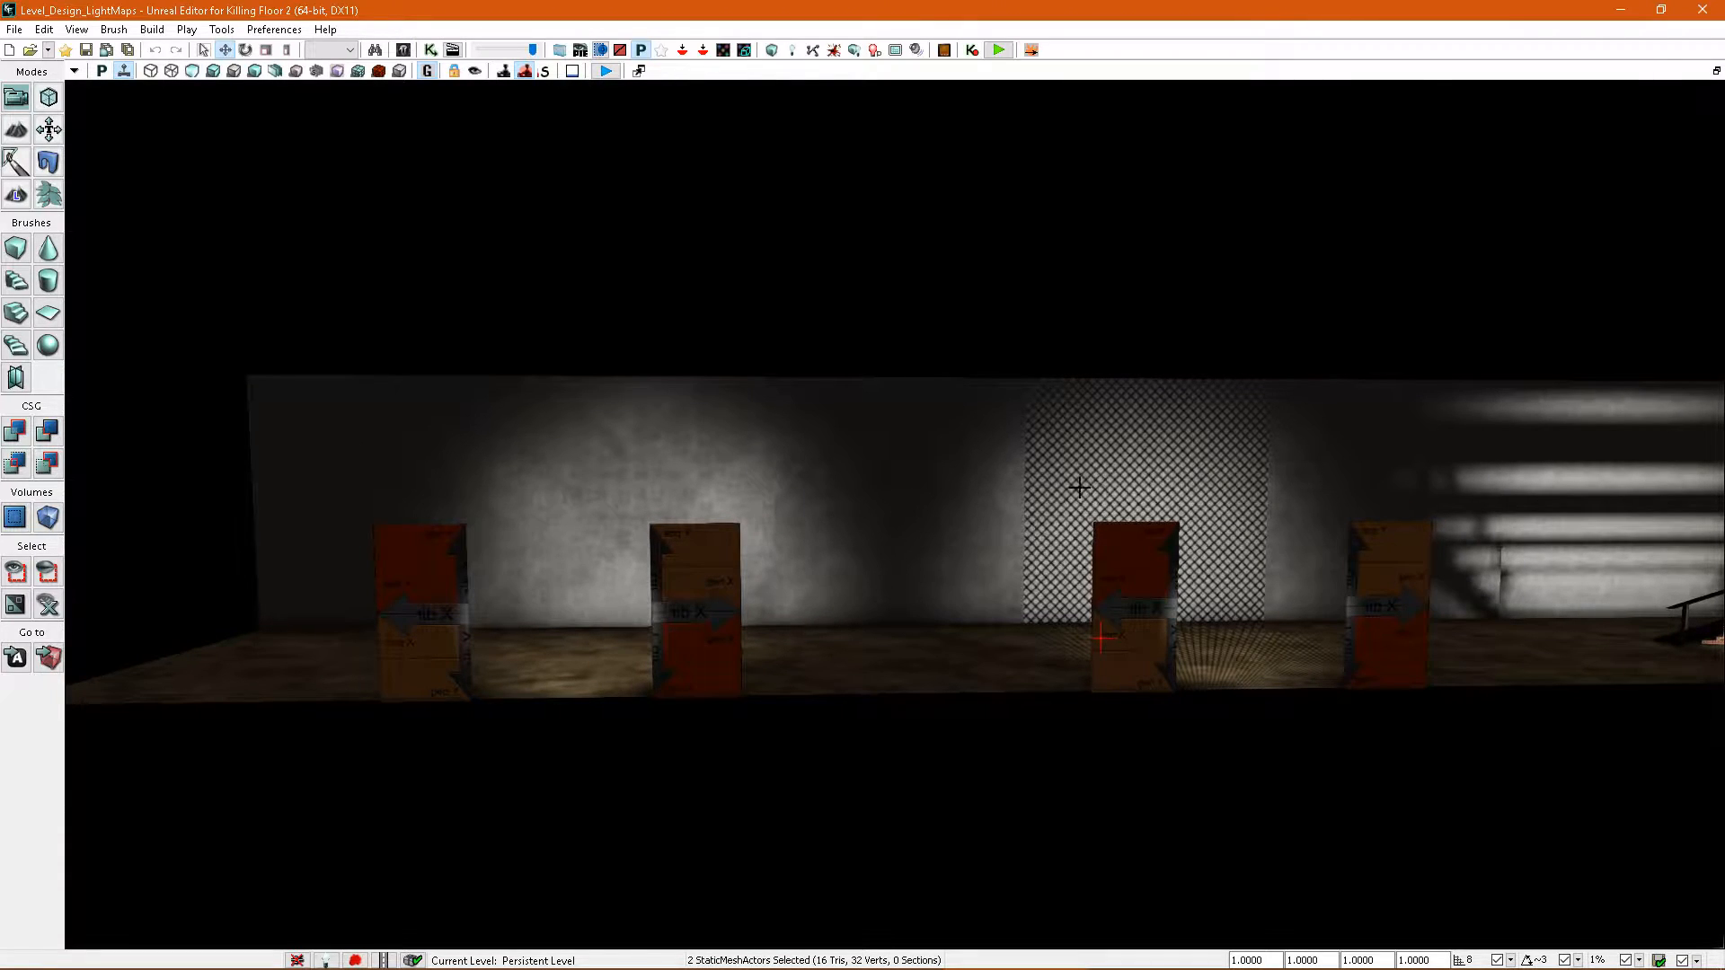
{"action": "right_click_drag", "start_coordinate": [1124, 479], "coordinate": [1128, 462]}
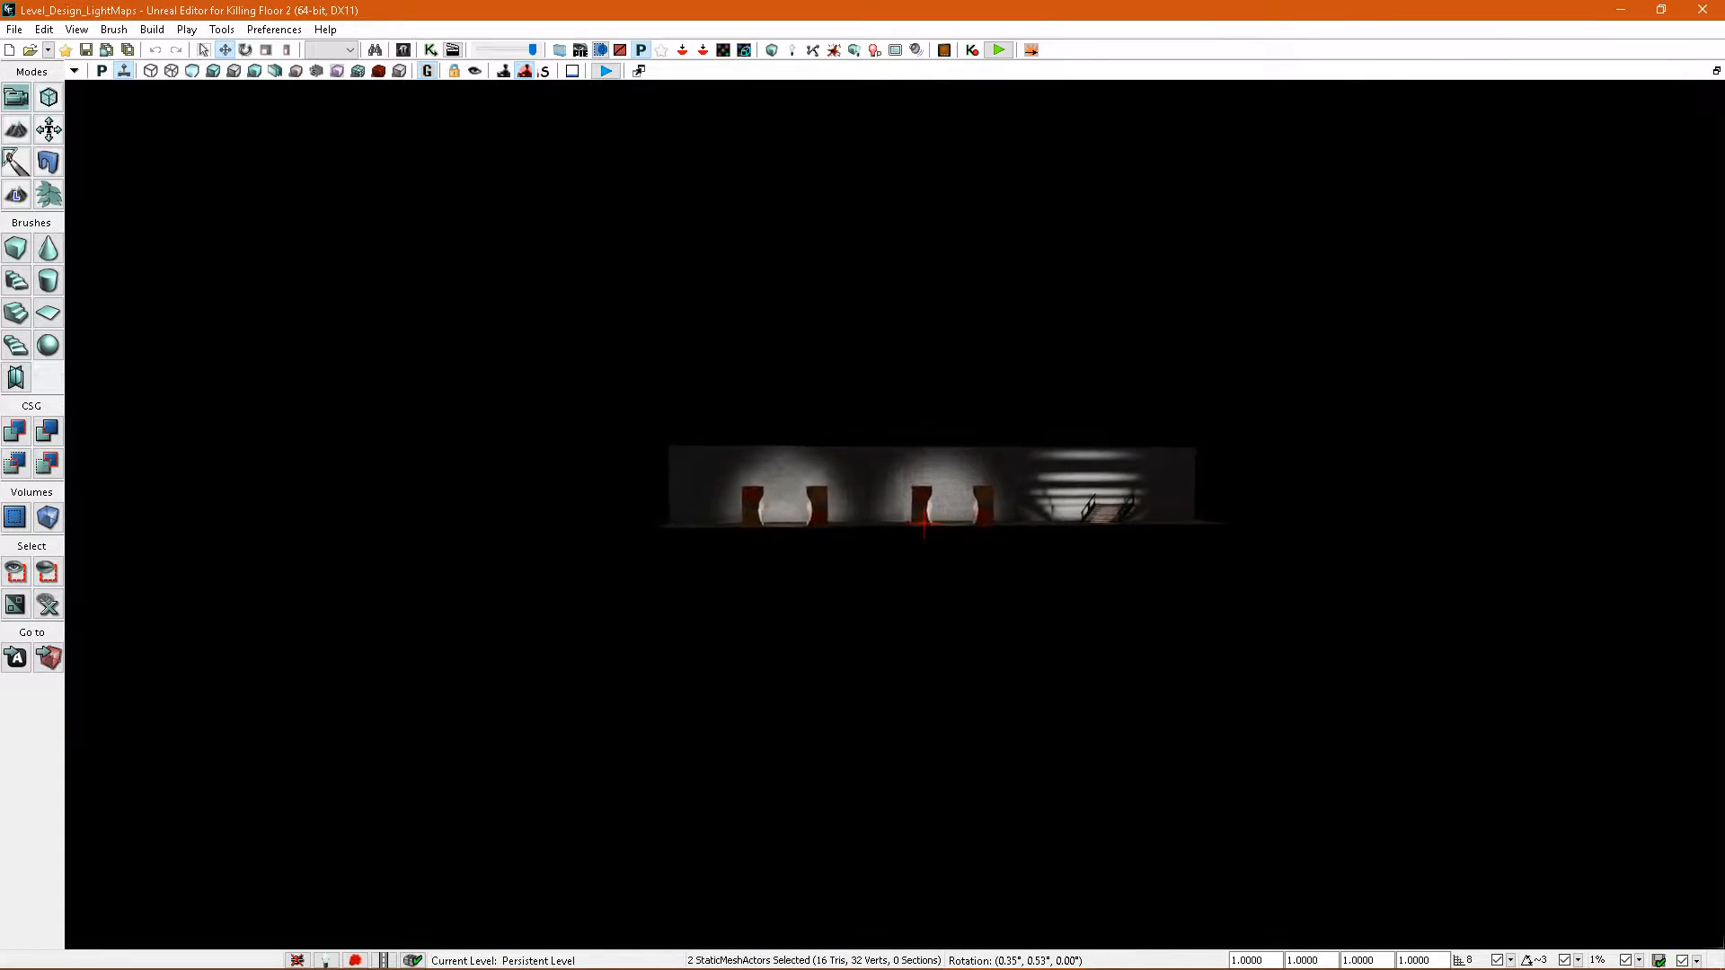
{"action": "right_click_drag", "start_coordinate": [904, 570], "coordinate": [705, 575]}
{"action": "mouse_move", "coordinate": [979, 585]}
{"action": "right_mouse_down"}
{"action": "mouse_move", "coordinate": [960, 583]}
{"action": "mouse_move", "coordinate": [1042, 592]}
{"action": "mouse_move", "coordinate": [943, 586]}
{"action": "mouse_move", "coordinate": [1013, 582]}
{"action": "mouse_move", "coordinate": [1005, 555]}
{"action": "right_mouse_up"}
{"action": "key", "text": "g"}
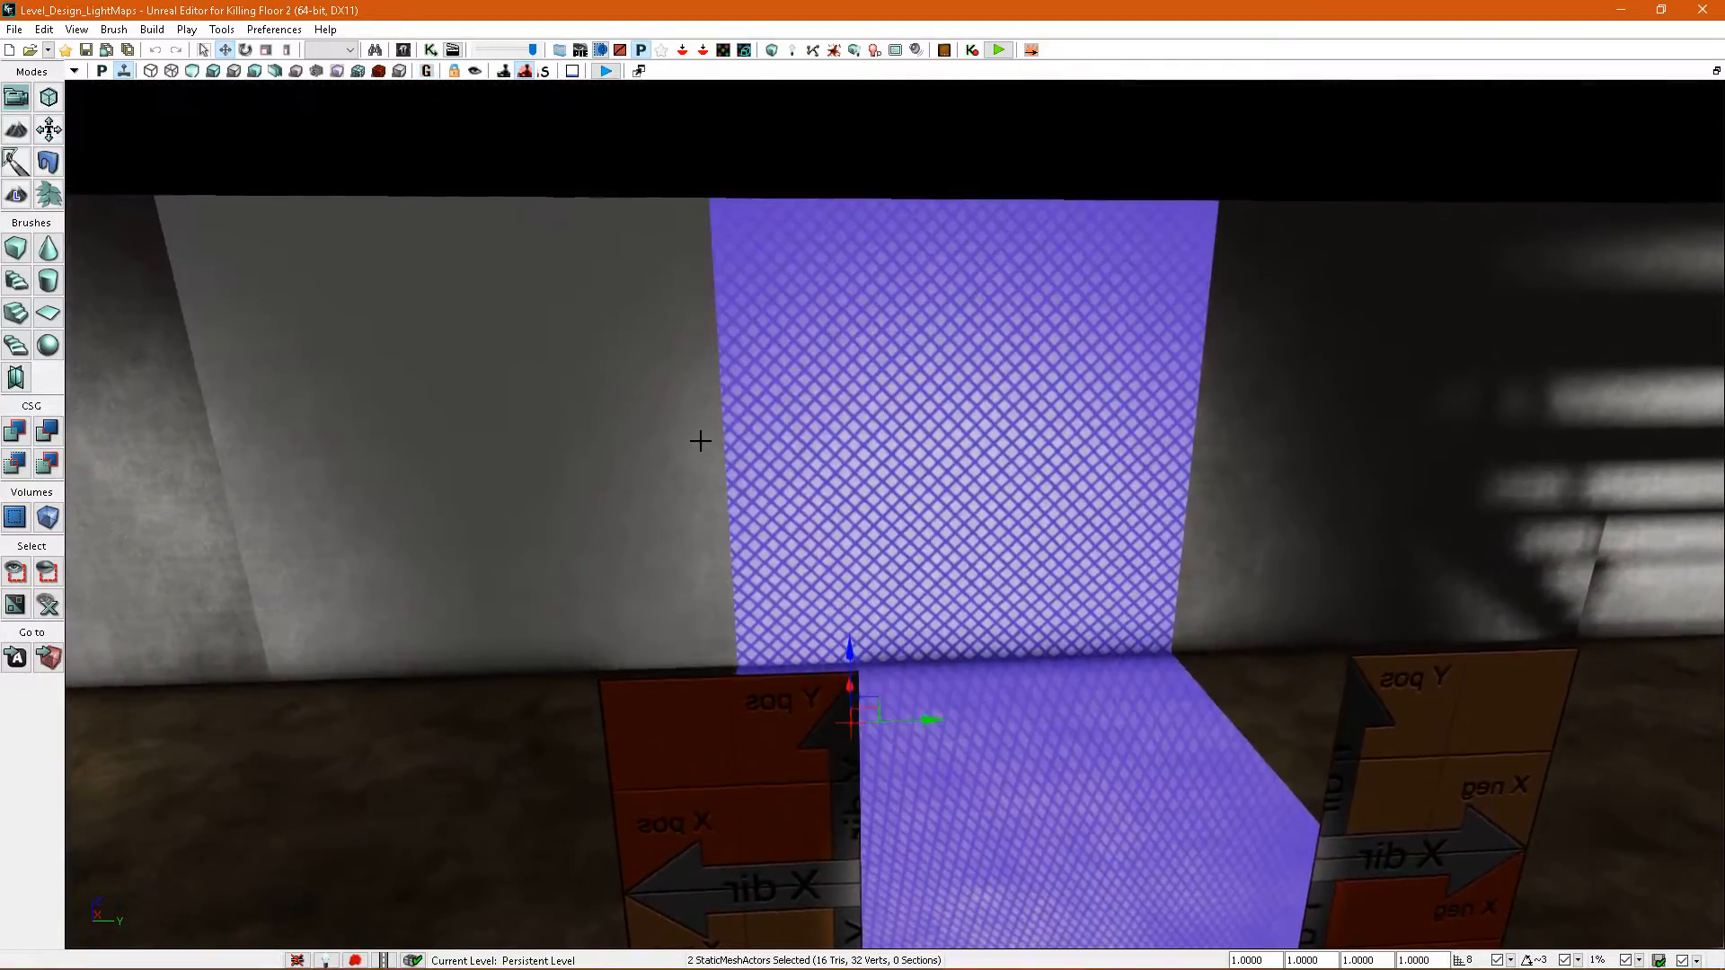
- Enable Override Light Map Res on the wall section adjoining the sharp mesh shadow and set its resolution to 1024
{"action": "right_click_drag", "start_coordinate": [701, 439], "coordinate": [743, 481]}
{"action": "left_click", "coordinate": [743, 481]}
{"action": "right_click_drag", "start_coordinate": [952, 522], "coordinate": [959, 527]}
{"action": "key", "text": "F4"}
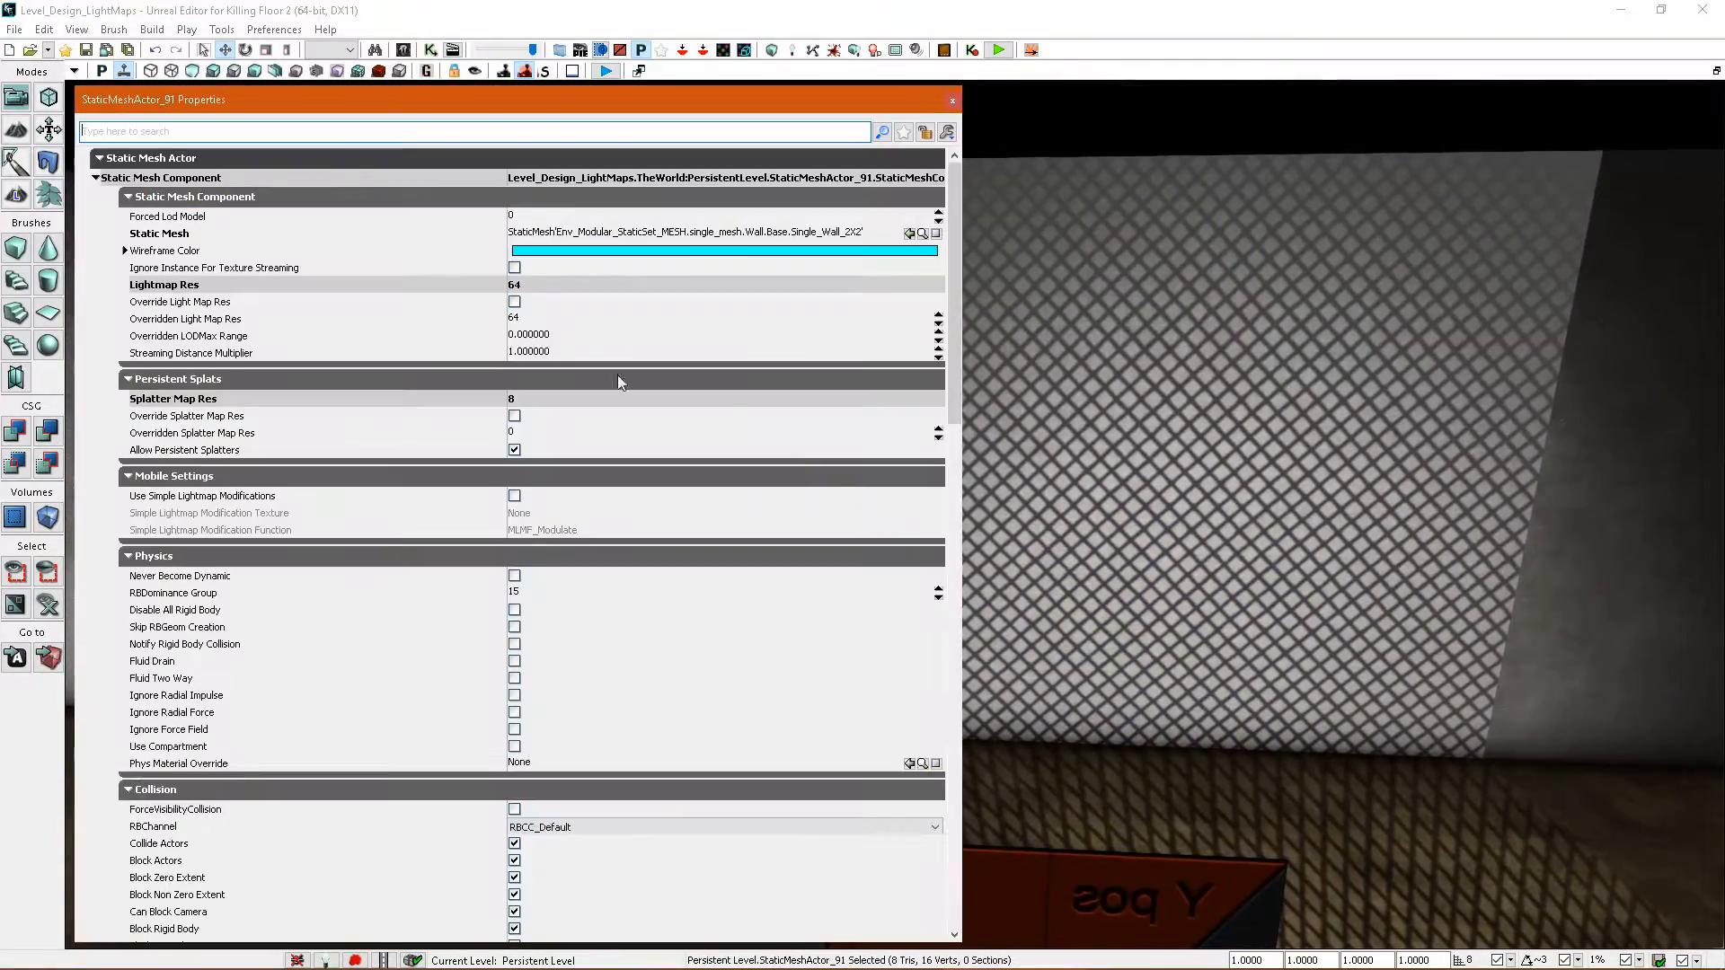
{"action": "left_click", "coordinate": [953, 102]}
{"action": "right_click_drag", "start_coordinate": [1053, 345], "coordinate": [951, 356]}
{"action": "key", "text": "g"}
{"action": "key", "text": "F4"}
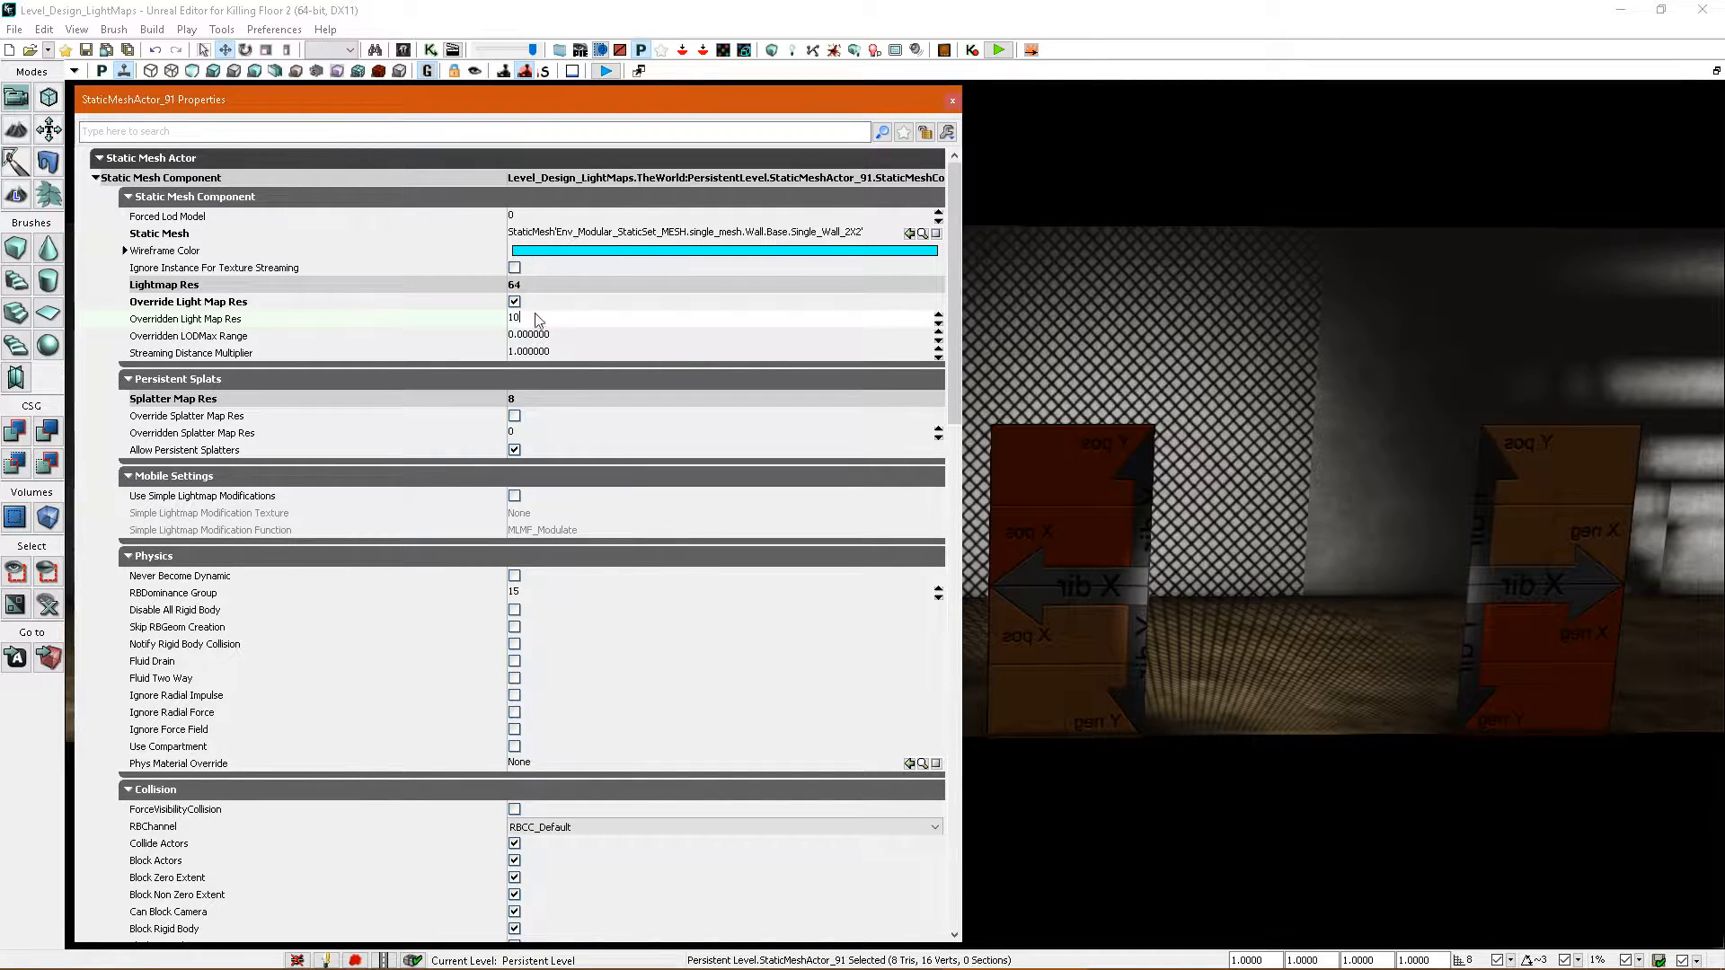
{"action": "left_click", "coordinate": [952, 101]}
- Rebuild the map with the adjoining wall section's override, dismiss the Map Check, and inspect the shadow across both wall sections
{"action": "left_click", "coordinate": [853, 50]}
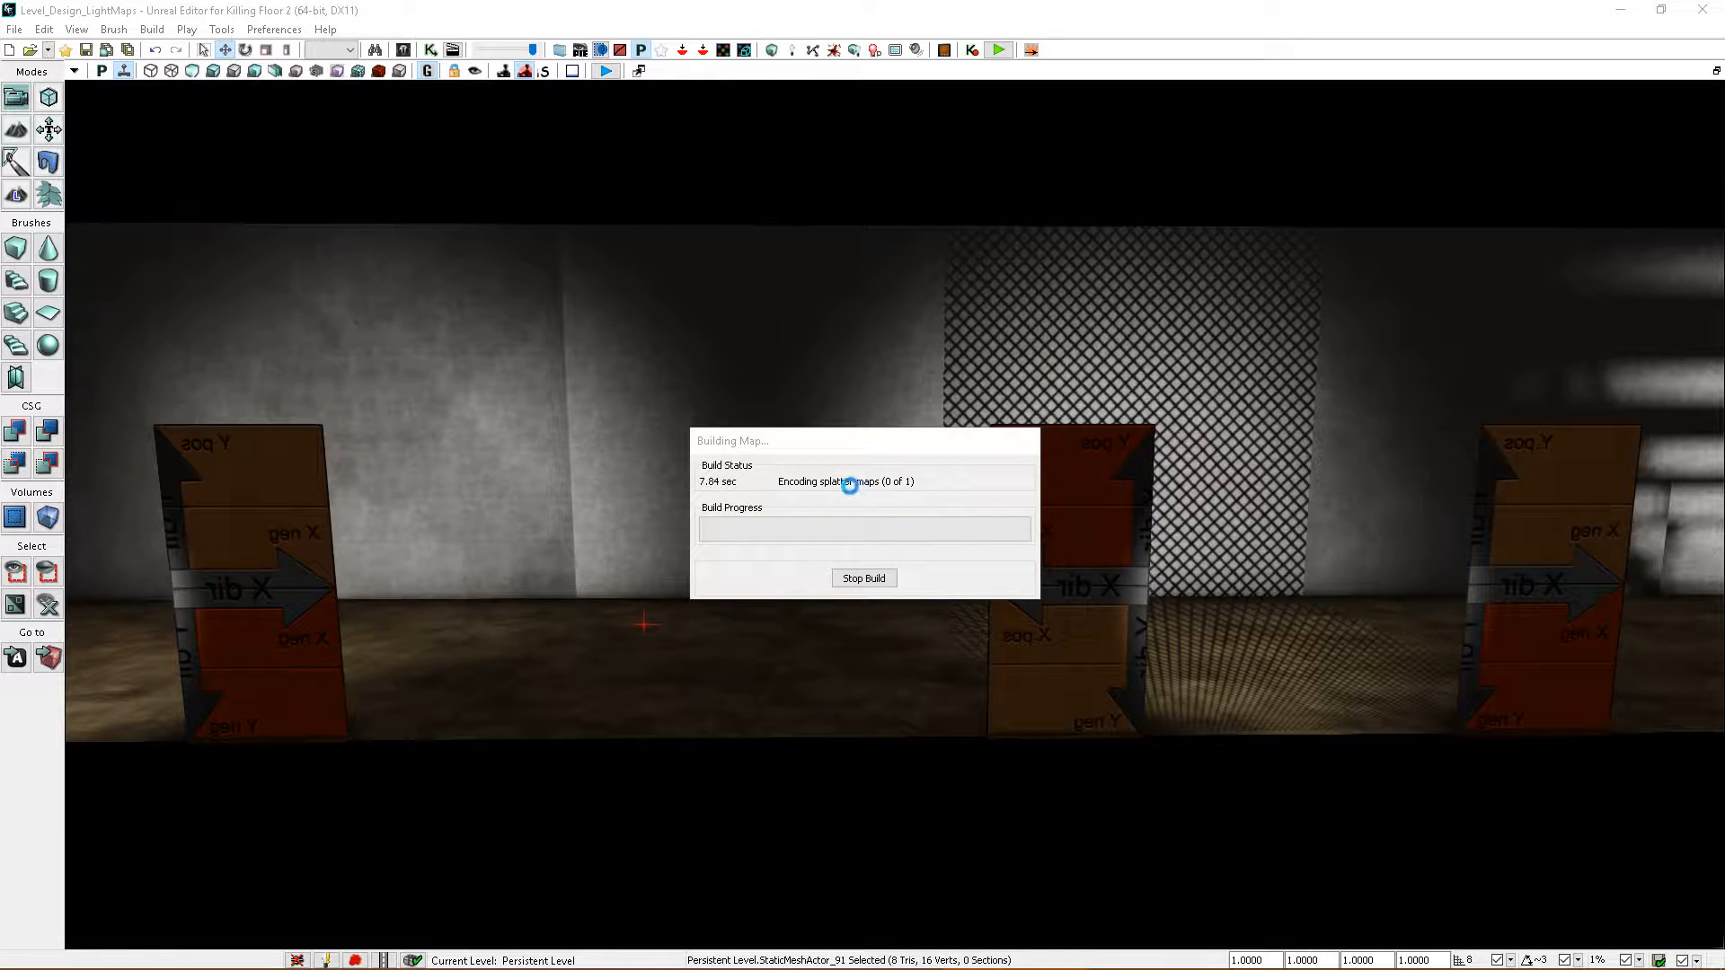
{"action": "left_click", "coordinate": [1123, 472]}
{"action": "left_click_drag", "start_coordinate": [943, 463], "coordinate": [1008, 503]}
{"action": "key", "text": "g"}
{"action": "key", "text": "g"}
{"action": "key", "text": "g"}
{"action": "right_click_drag", "start_coordinate": [1008, 503], "coordinate": [1032, 543]}
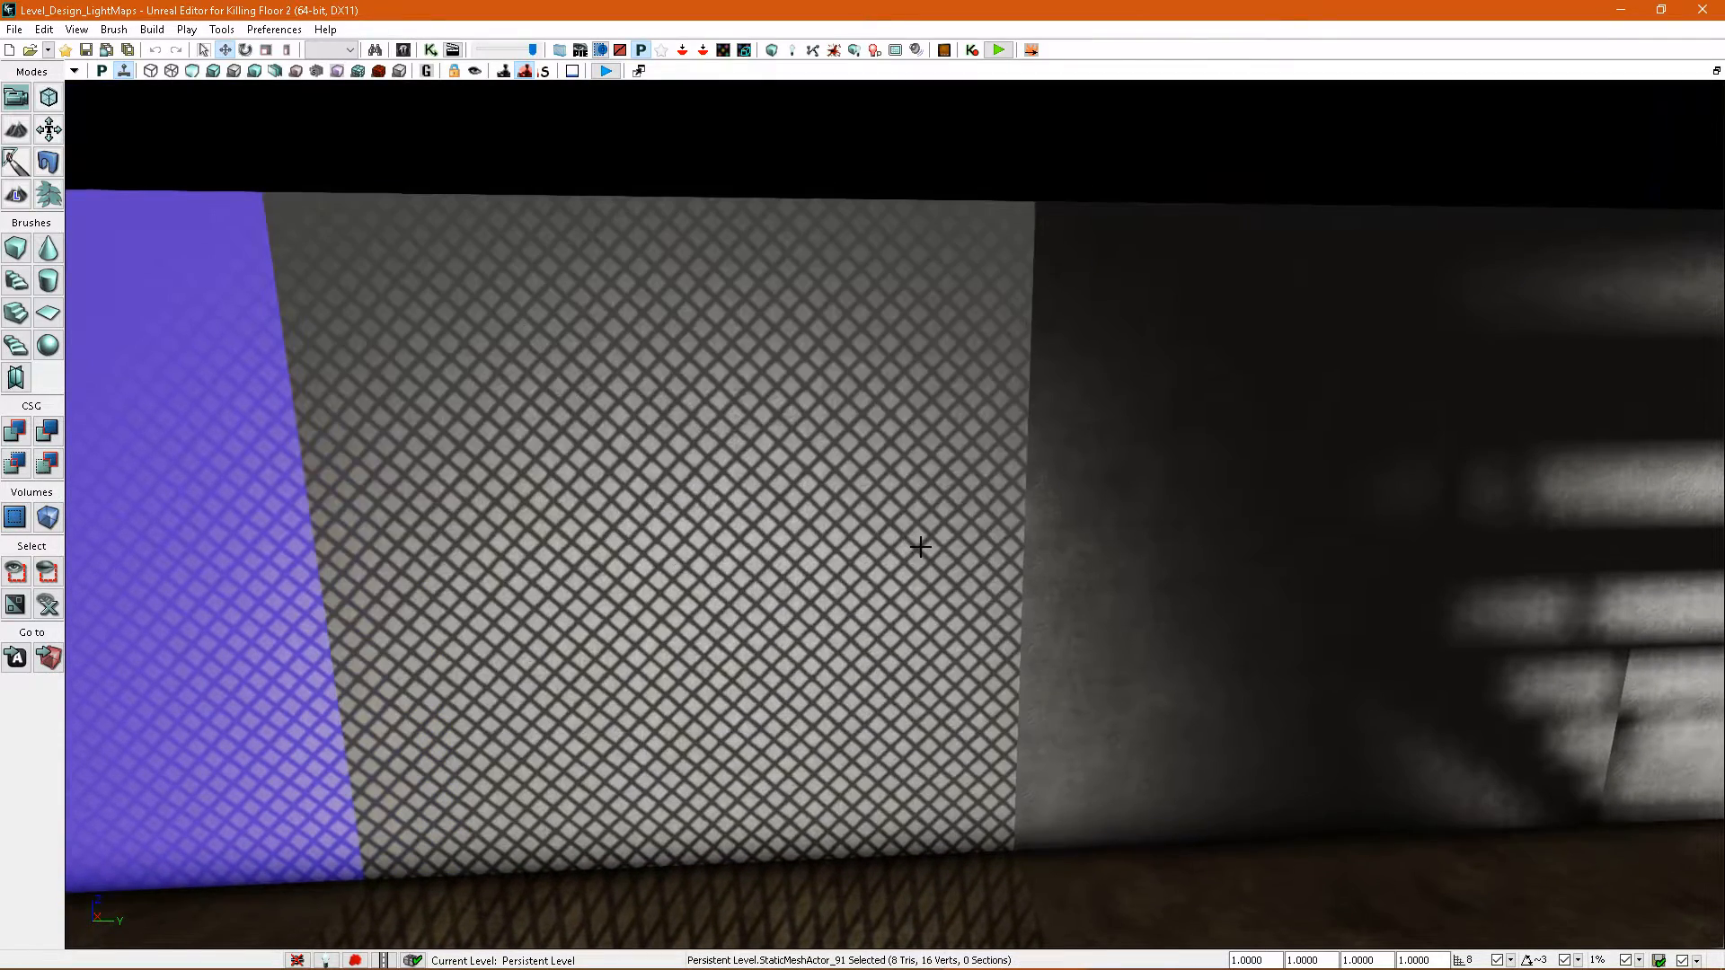
- Examine the shadow map textures stored in the Level_Design_LightMaps package, including their resolutions and memory use, and close the Content Browser
{"action": "key", "text": "ctrl+b"}
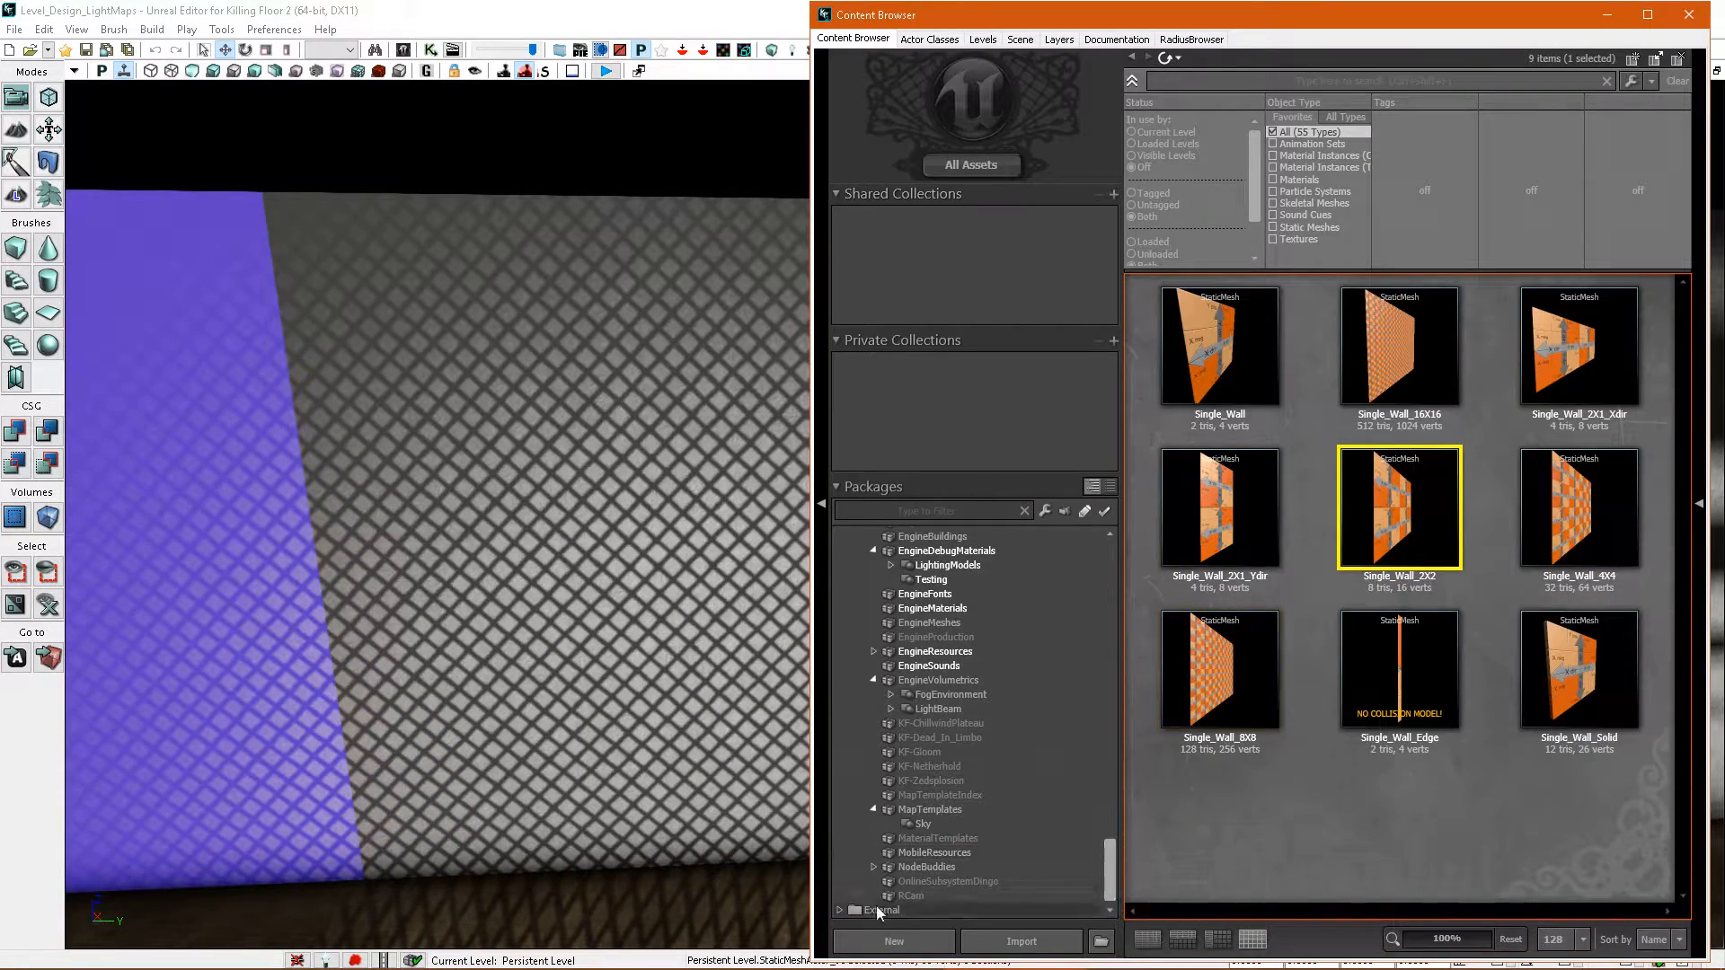
{"action": "left_click", "coordinate": [839, 910]}
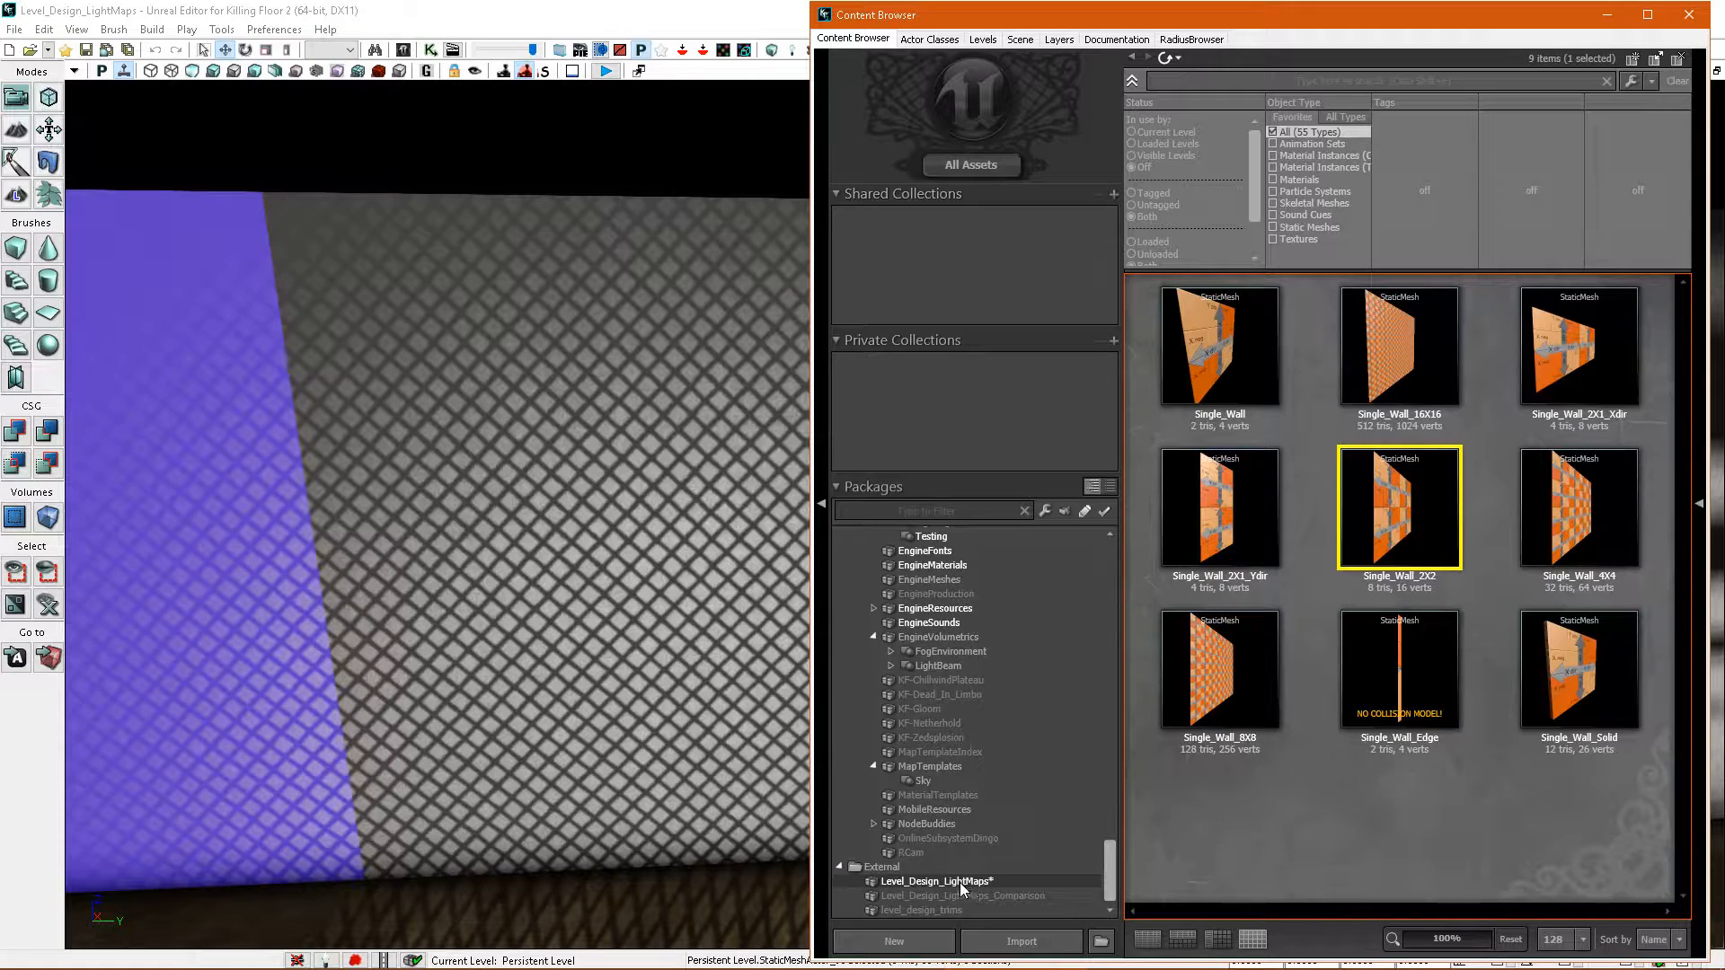
{"action": "left_click", "coordinate": [963, 882]}
{"action": "left_click", "coordinate": [1433, 540]}
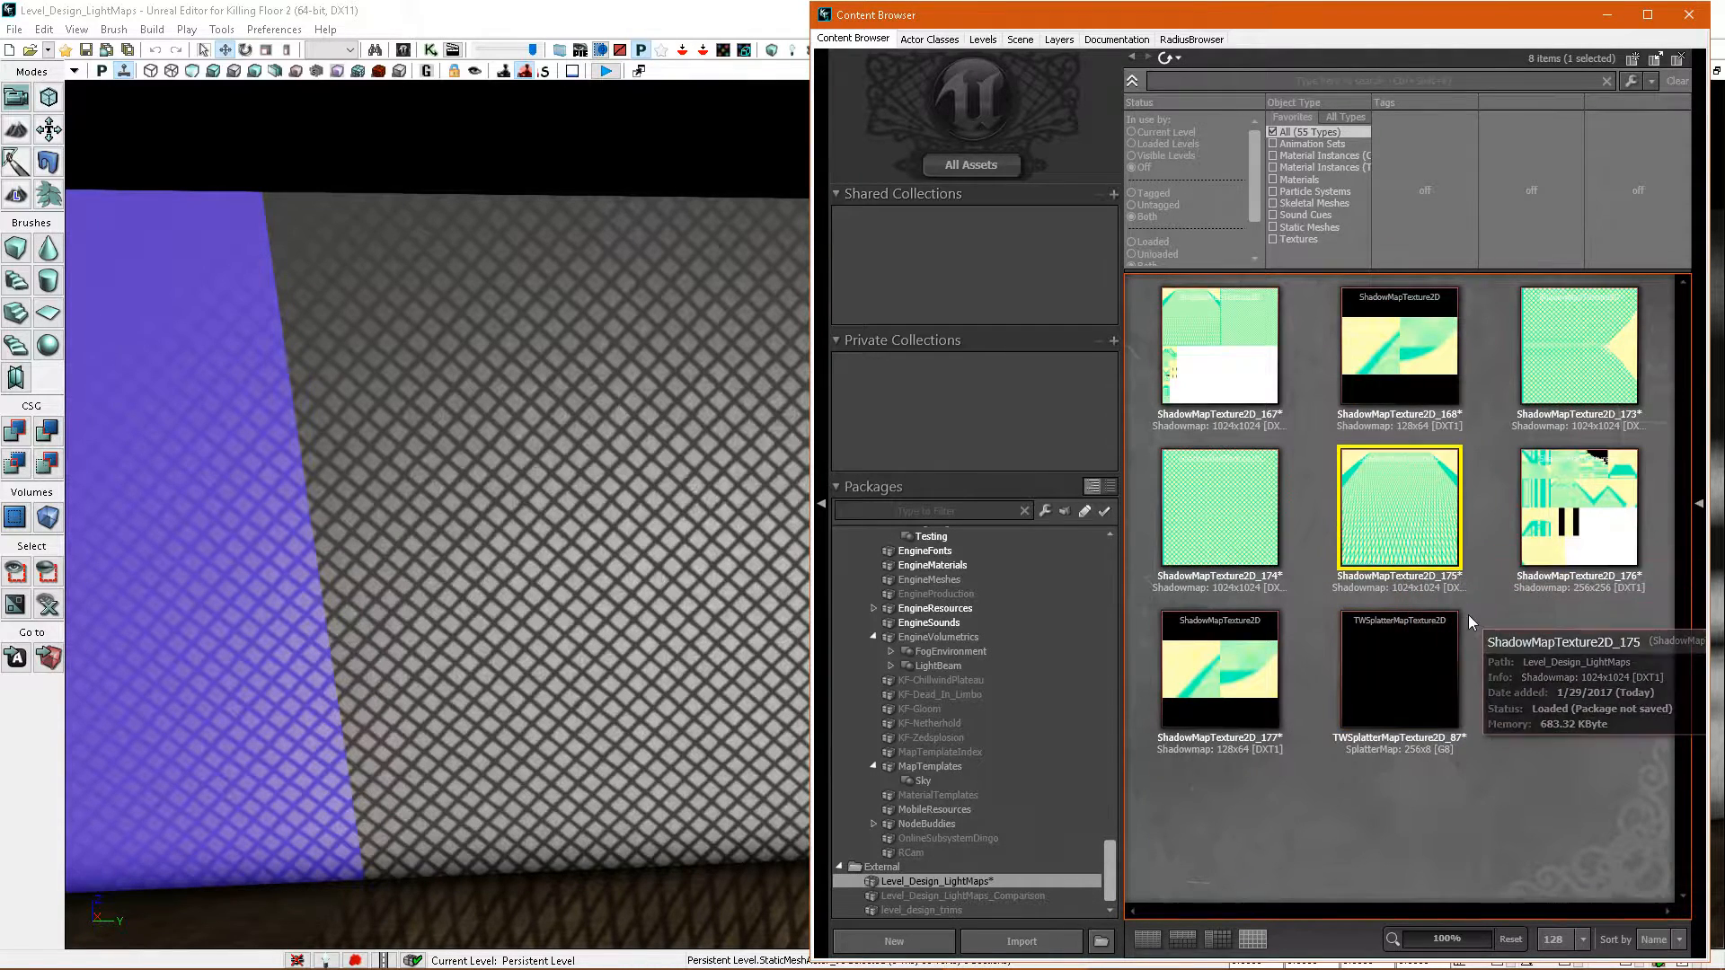
{"action": "left_click", "coordinate": [1262, 382]}
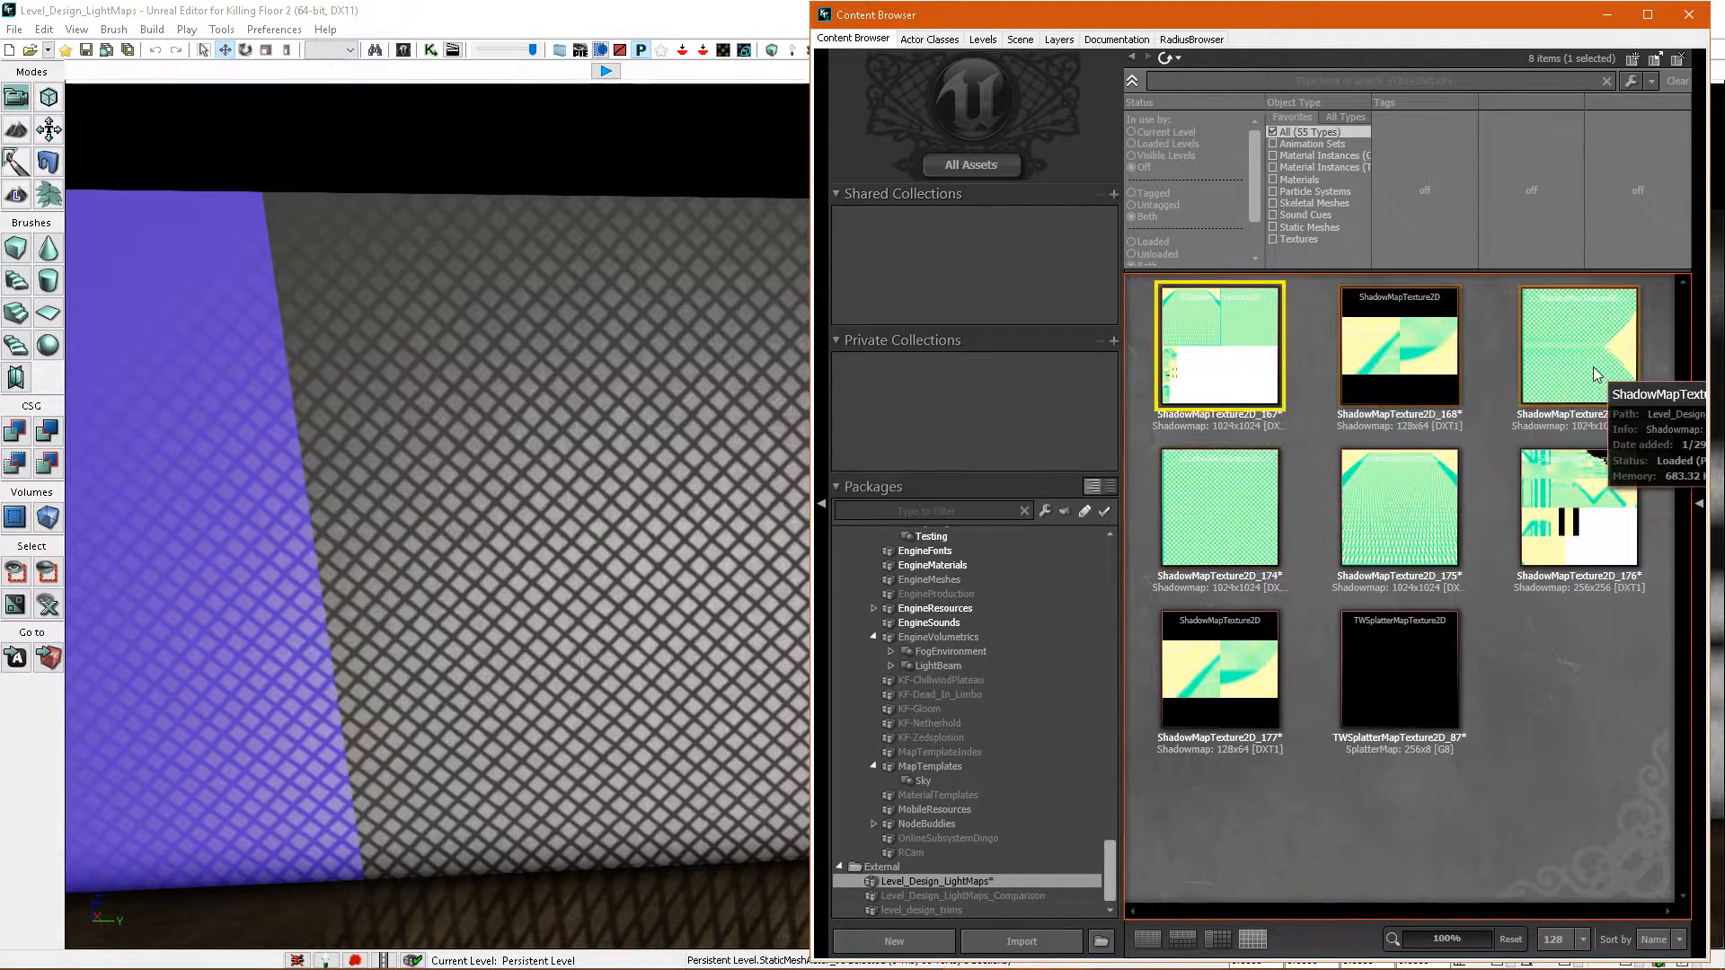
{"action": "left_click", "coordinate": [1398, 530]}
{"action": "left_click", "coordinate": [1227, 696]}
{"action": "left_click", "coordinate": [1399, 508]}
{"action": "left_click", "coordinate": [1221, 542]}
{"action": "left_click", "coordinate": [1177, 359]}
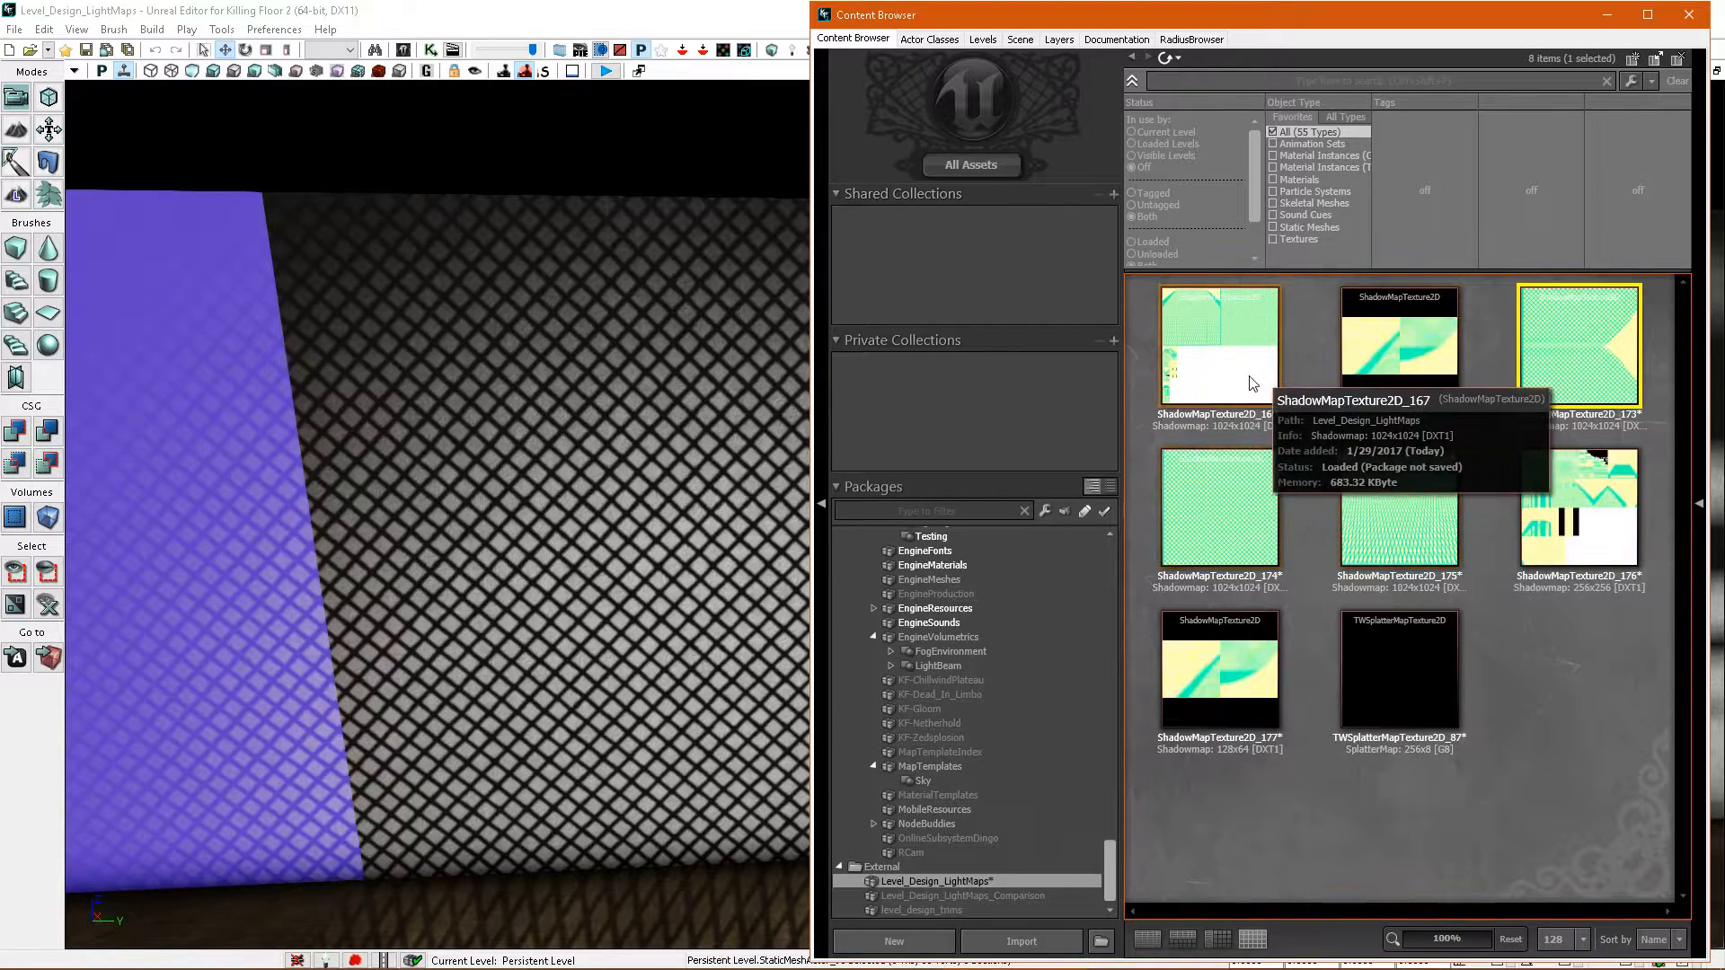
{"action": "left_click", "coordinate": [1227, 489]}
{"action": "left_click", "coordinate": [1234, 375]}
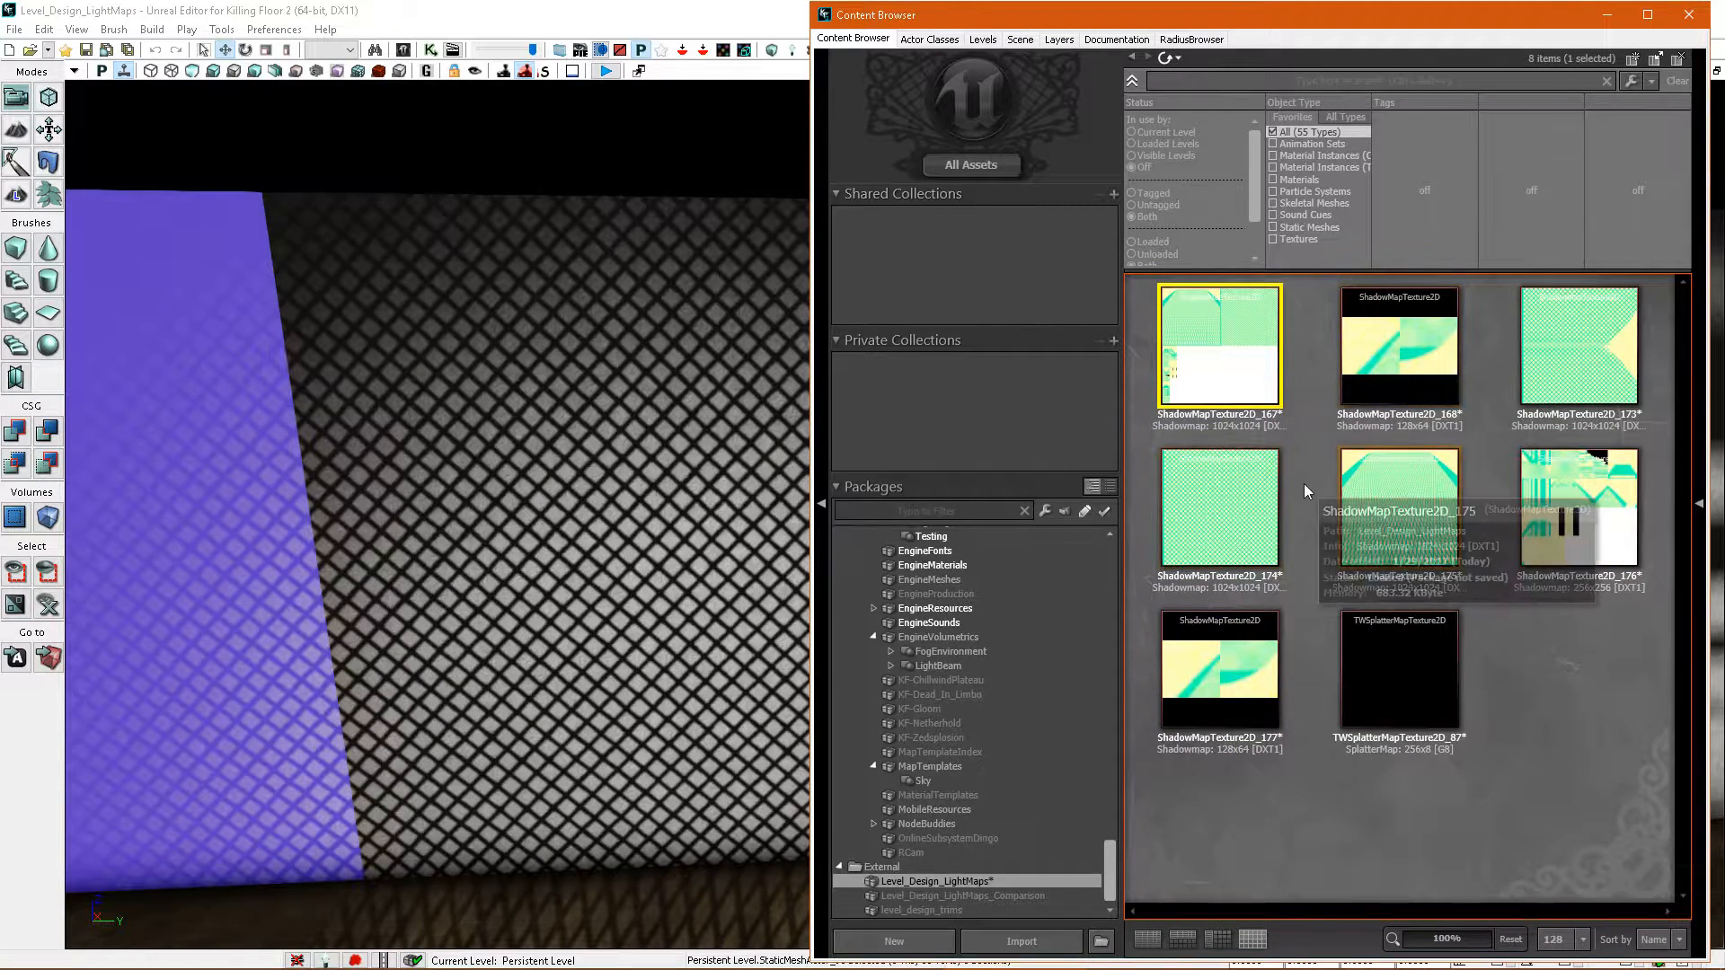
{"action": "left_click", "coordinate": [1686, 27]}
- Enable Override Light Map Res on the three wall sections behind the stairs and the floor section below, setting the resolution to 1024
{"action": "mouse_move", "coordinate": [1055, 366]}
{"action": "right_mouse_down"}
{"action": "mouse_move", "coordinate": [1055, 395]}
{"action": "mouse_move", "coordinate": [1055, 366]}
{"action": "right_mouse_up"}
{"action": "right_click_drag", "start_coordinate": [1047, 455], "coordinate": [1105, 517]}
{"action": "left_click", "coordinate": [1070, 535]}
{"action": "key", "text": "s"}
{"action": "left_click", "coordinate": [867, 548]}
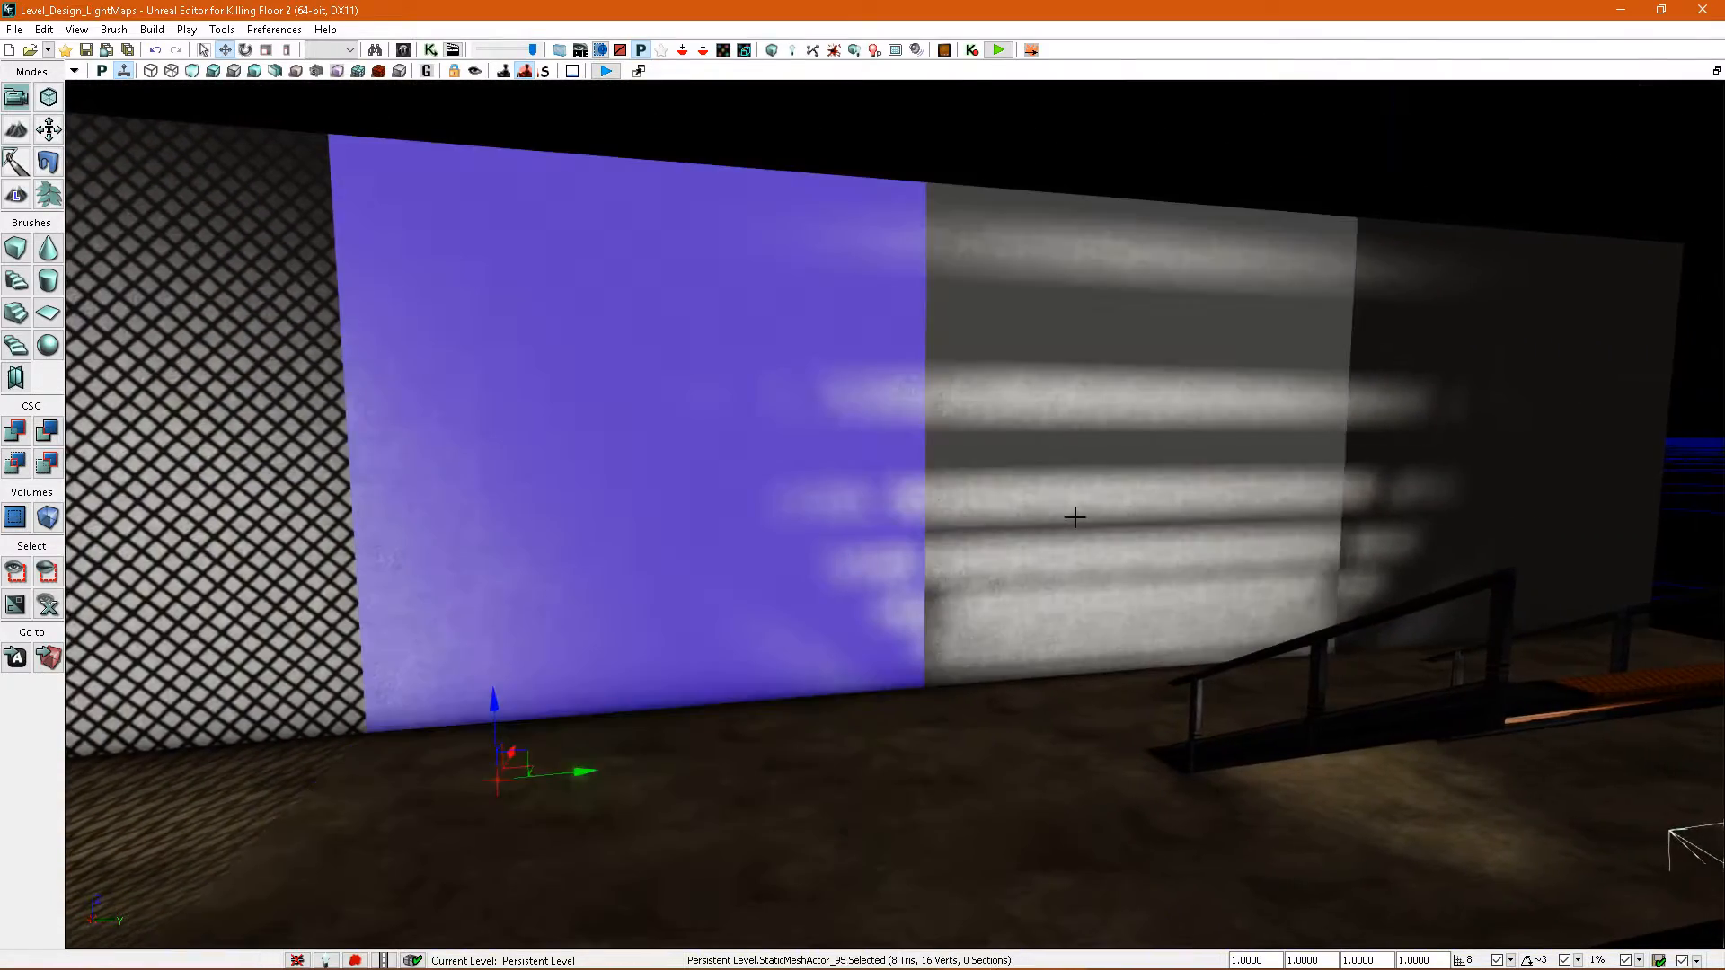
{"action": "left_click", "coordinate": [1071, 519], "text": "ctrl"}
{"action": "left_click", "coordinate": [1447, 485], "text": "ctrl"}
{"action": "right_click_drag", "start_coordinate": [1446, 486], "coordinate": [1410, 521]}
{"action": "left_click", "coordinate": [1134, 669], "text": "ctrl"}
{"action": "right_click_drag", "start_coordinate": [1134, 669], "coordinate": [1132, 585]}
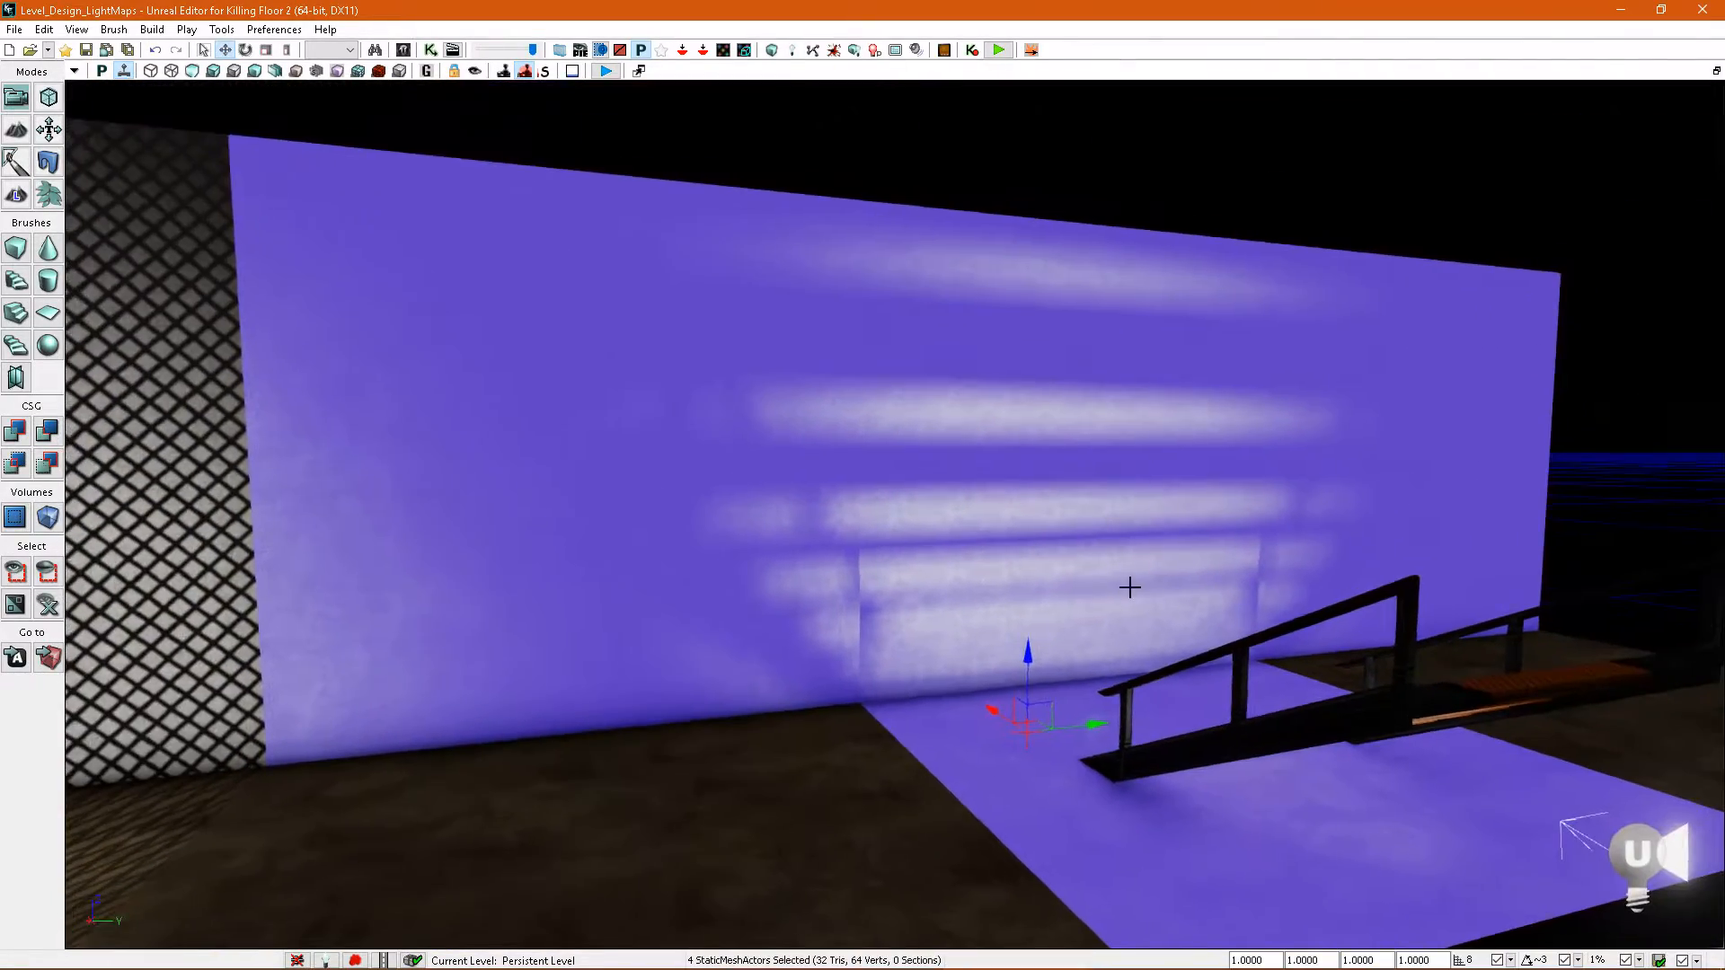
{"action": "key", "text": "F4"}
{"action": "left_click", "coordinate": [514, 302]}
{"action": "left_click", "coordinate": [529, 319]}
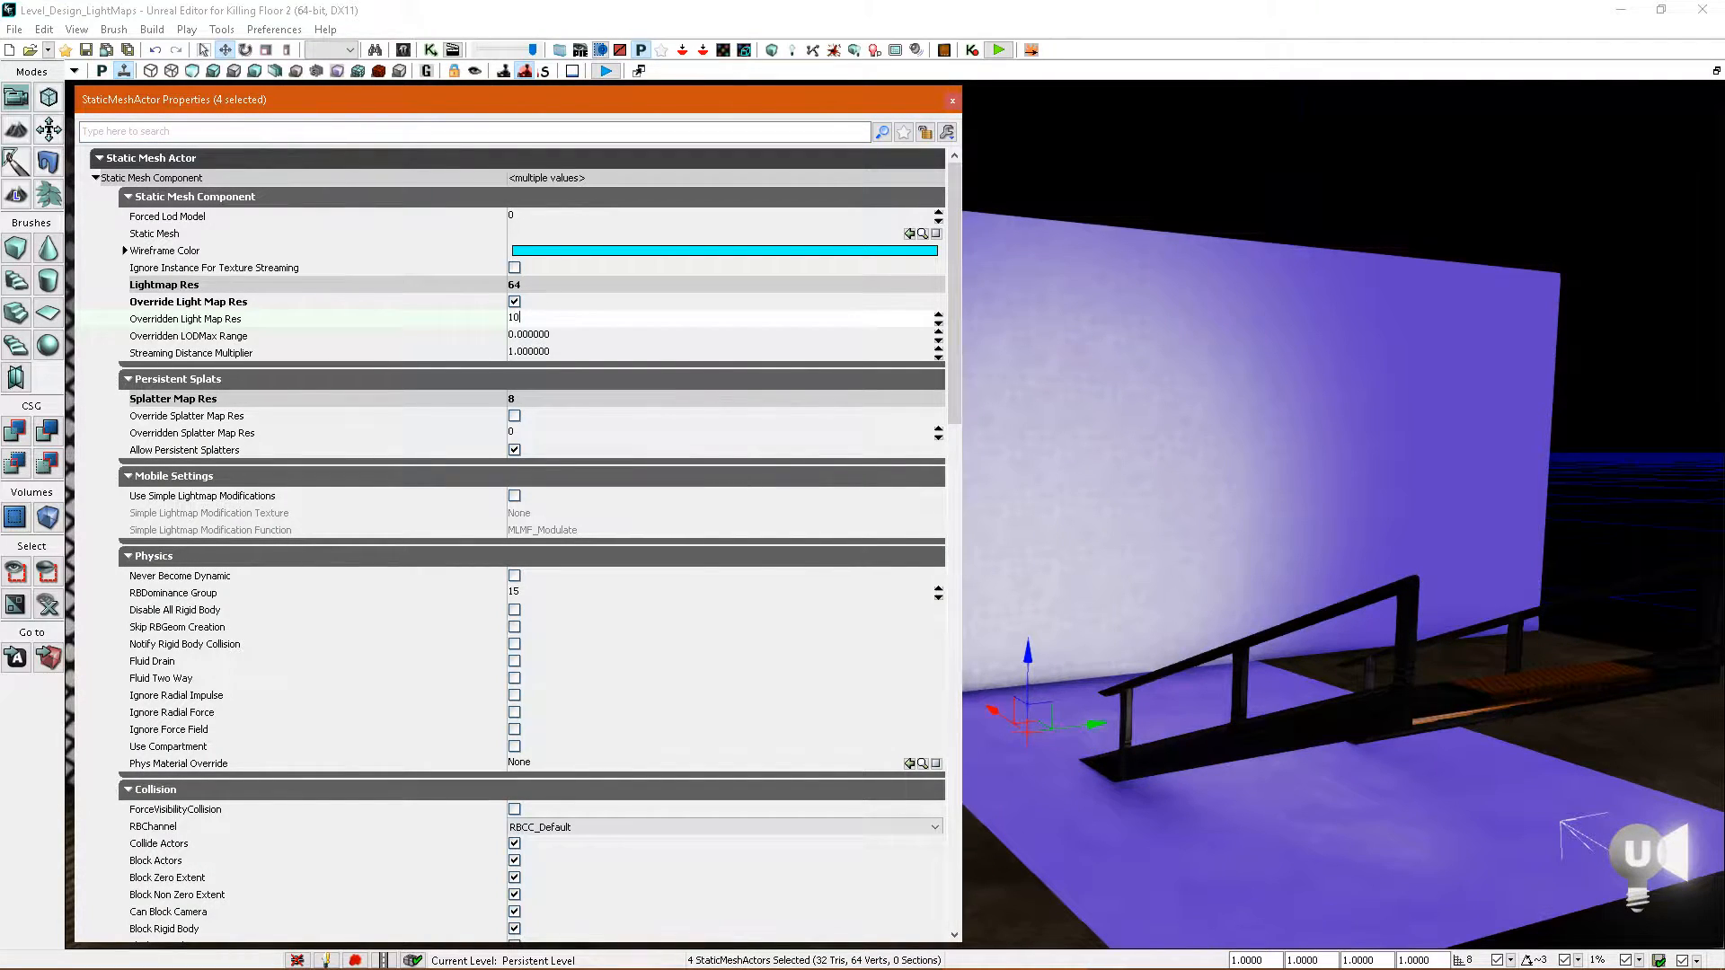
{"action": "key", "text": "Return"}
{"action": "left_click", "coordinate": [953, 103]}
- Rebuild the map with the stair area's light map overrides, dismiss the Map Check, and inspect the stair shadows in game view
{"action": "left_click", "coordinate": [854, 50]}
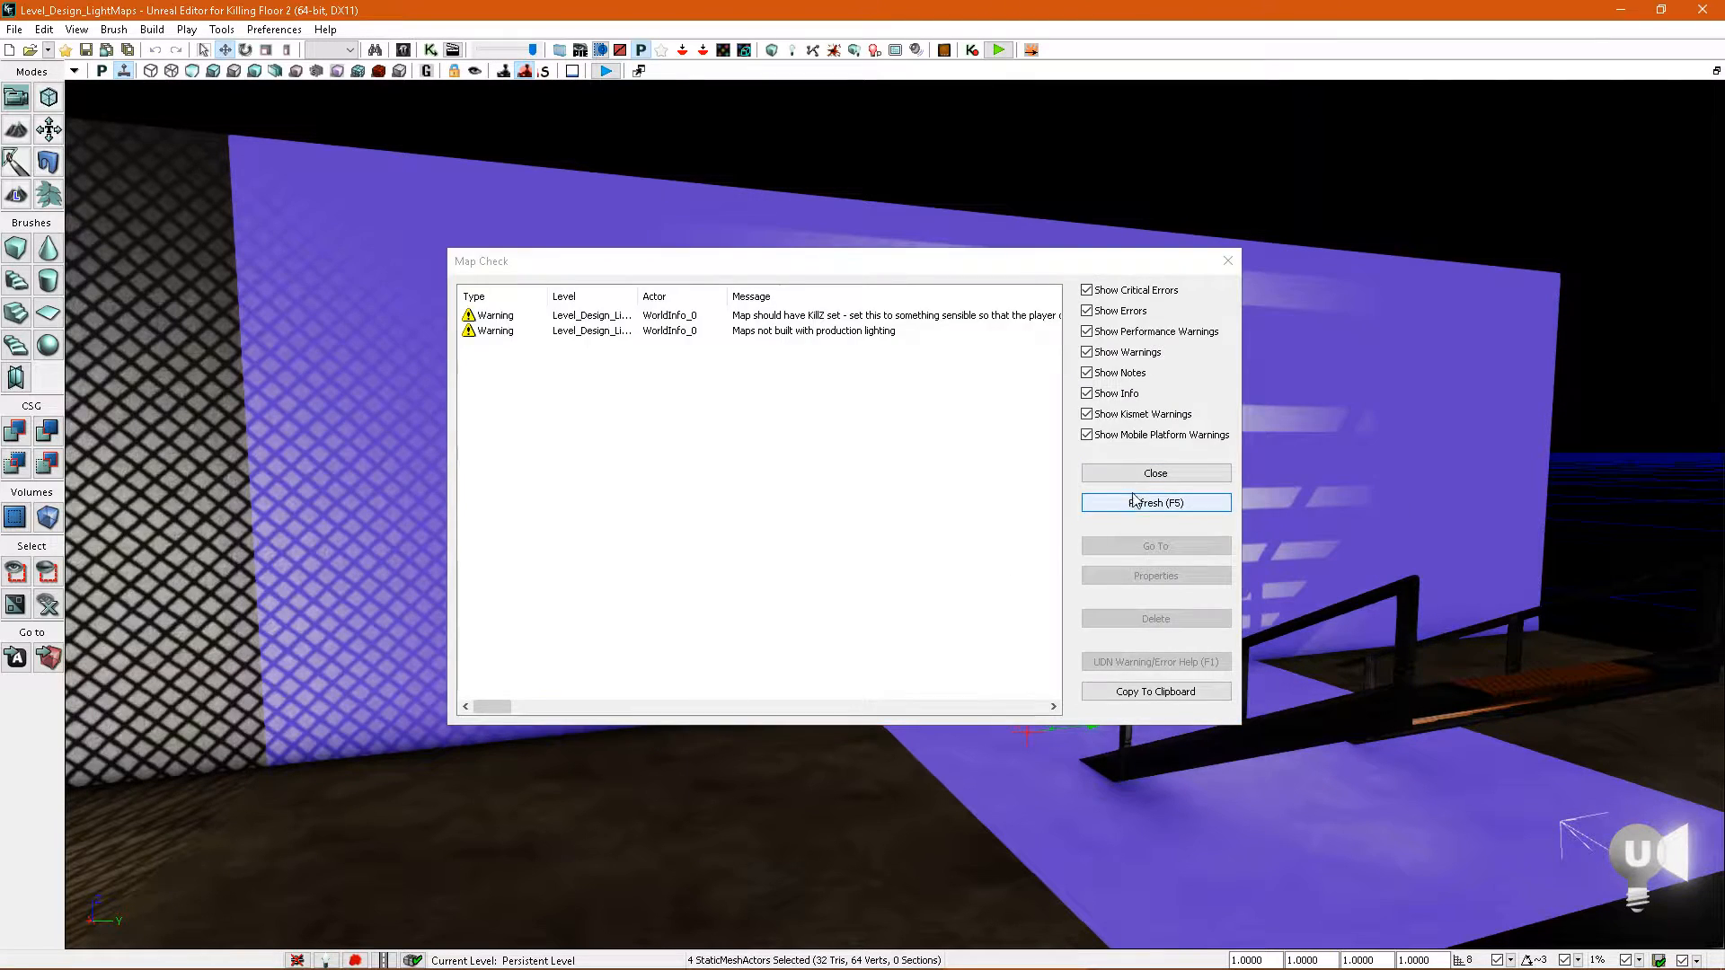
{"action": "left_click", "coordinate": [1152, 501]}
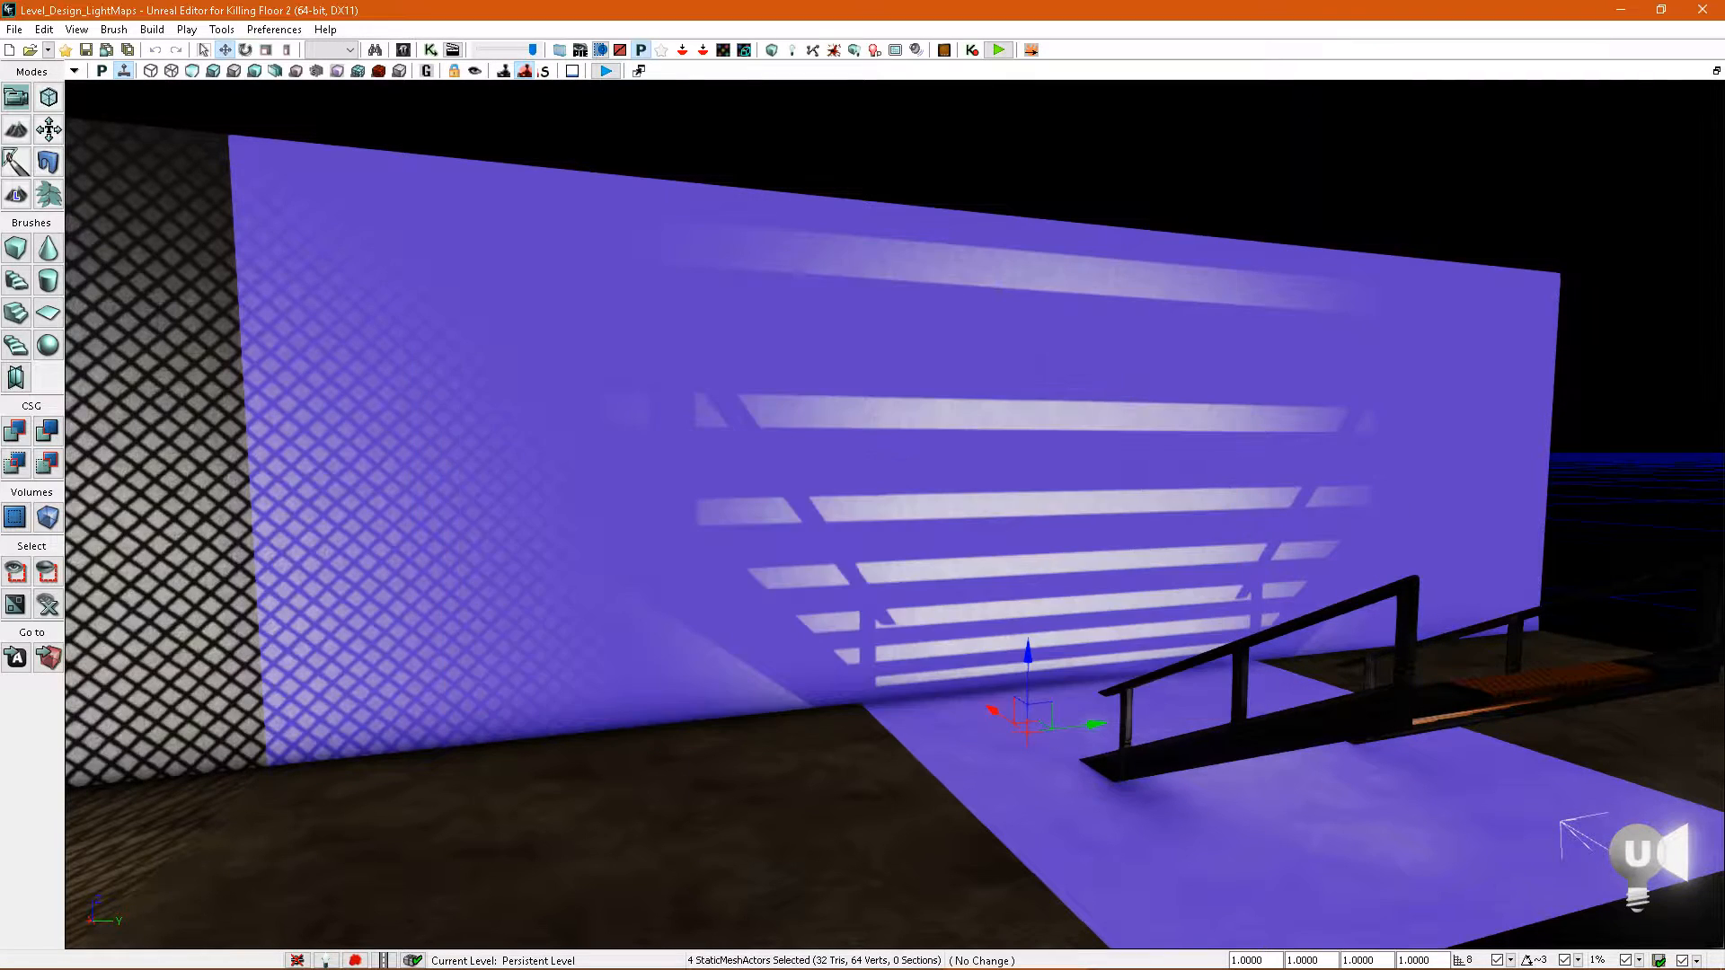
{"action": "mouse_move", "coordinate": [1112, 590]}
{"action": "right_mouse_down"}
{"action": "mouse_move", "coordinate": [1068, 642]}
{"action": "mouse_move", "coordinate": [1009, 597]}
{"action": "mouse_move", "coordinate": [940, 619]}
{"action": "mouse_move", "coordinate": [1006, 637]}
{"action": "mouse_move", "coordinate": [1019, 611]}
{"action": "mouse_move", "coordinate": [1002, 639]}
{"action": "mouse_move", "coordinate": [1009, 593]}
{"action": "mouse_move", "coordinate": [943, 593]}
{"action": "mouse_move", "coordinate": [1051, 585]}
{"action": "mouse_move", "coordinate": [973, 605]}
{"action": "mouse_move", "coordinate": [1053, 603]}
{"action": "mouse_move", "coordinate": [1002, 623]}
{"action": "mouse_move", "coordinate": [894, 604]}
{"action": "mouse_move", "coordinate": [1117, 601]}
{"action": "mouse_move", "coordinate": [1103, 619]}
{"action": "mouse_move", "coordinate": [1428, 604]}
{"action": "mouse_move", "coordinate": [1105, 616]}
{"action": "right_mouse_up"}
{"action": "key", "text": "g"}
- Review the central mesh-shadowed wall section's light map resolution settings against its baked shadow, then close its properties
{"action": "left_click", "coordinate": [1117, 601]}
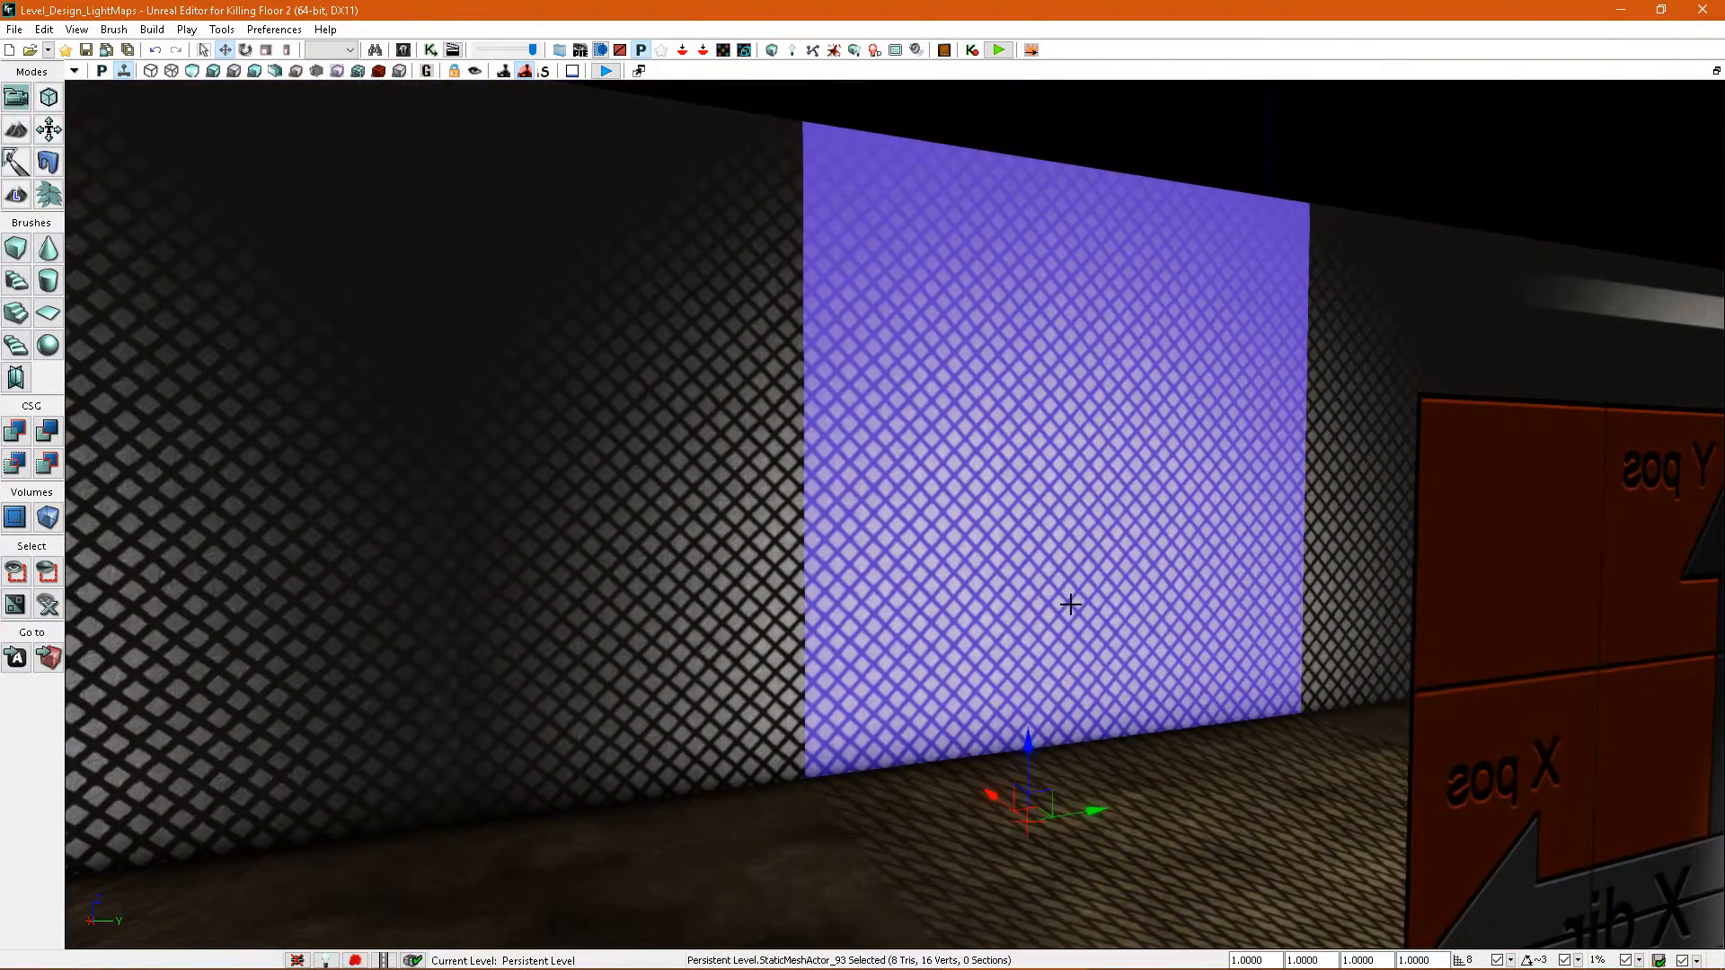
{"action": "double_click", "coordinate": [1071, 604]}
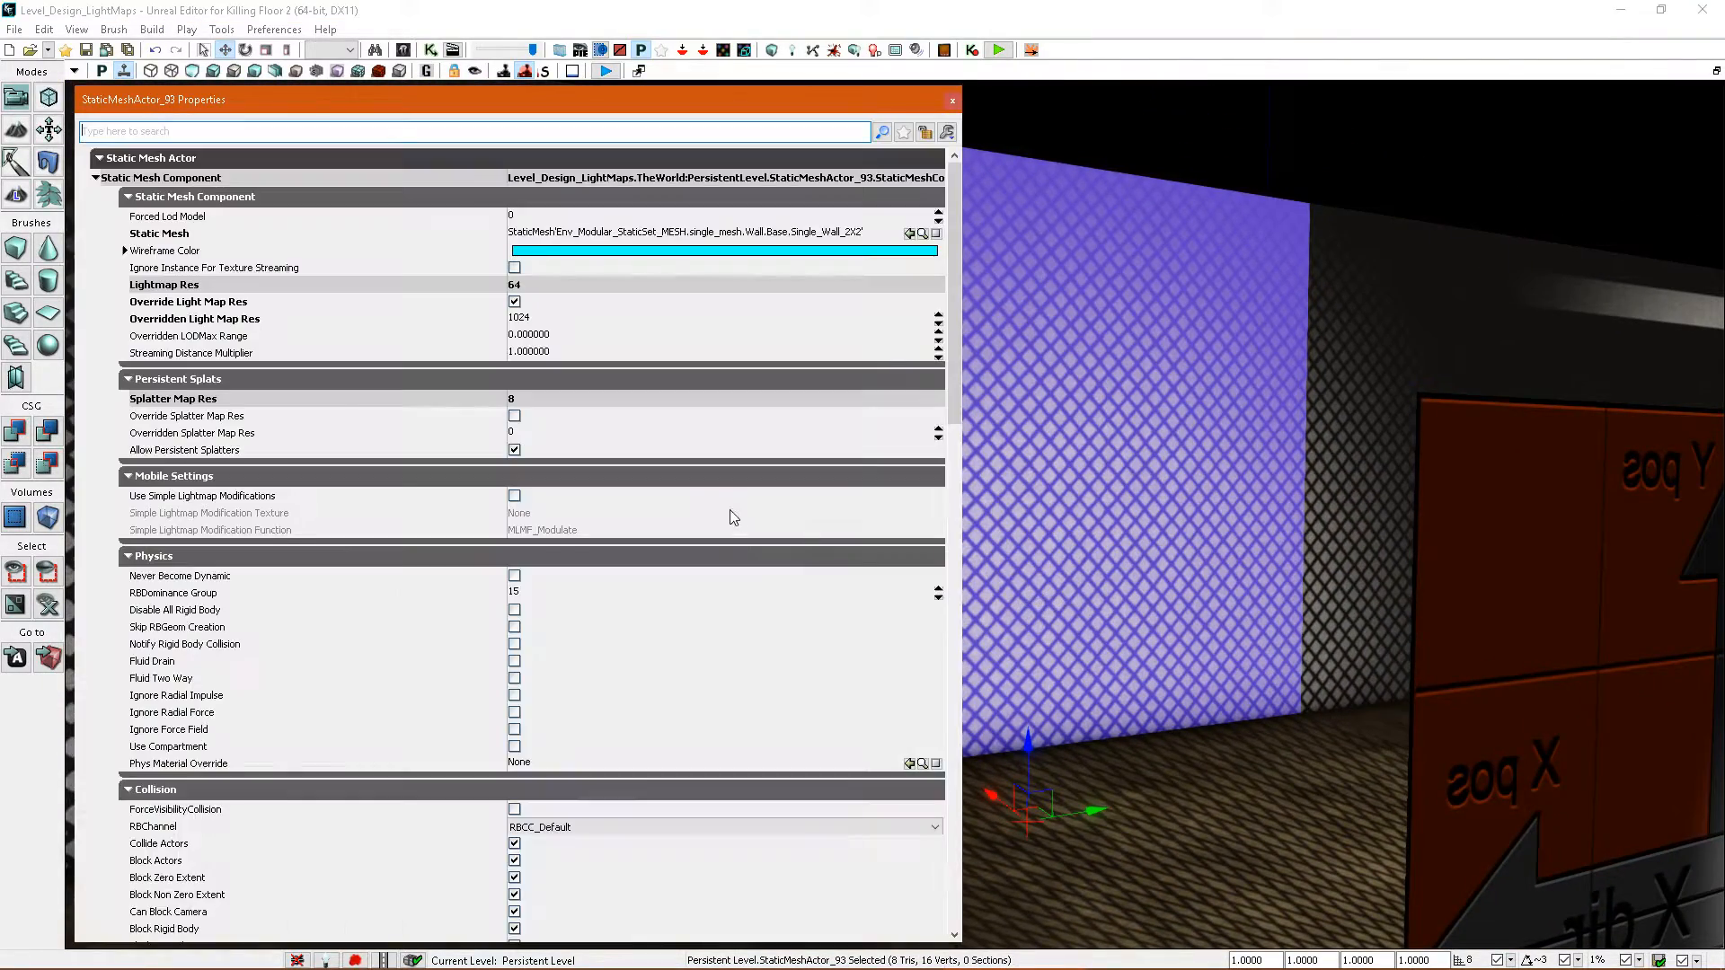
{"action": "left_click", "coordinate": [573, 324]}
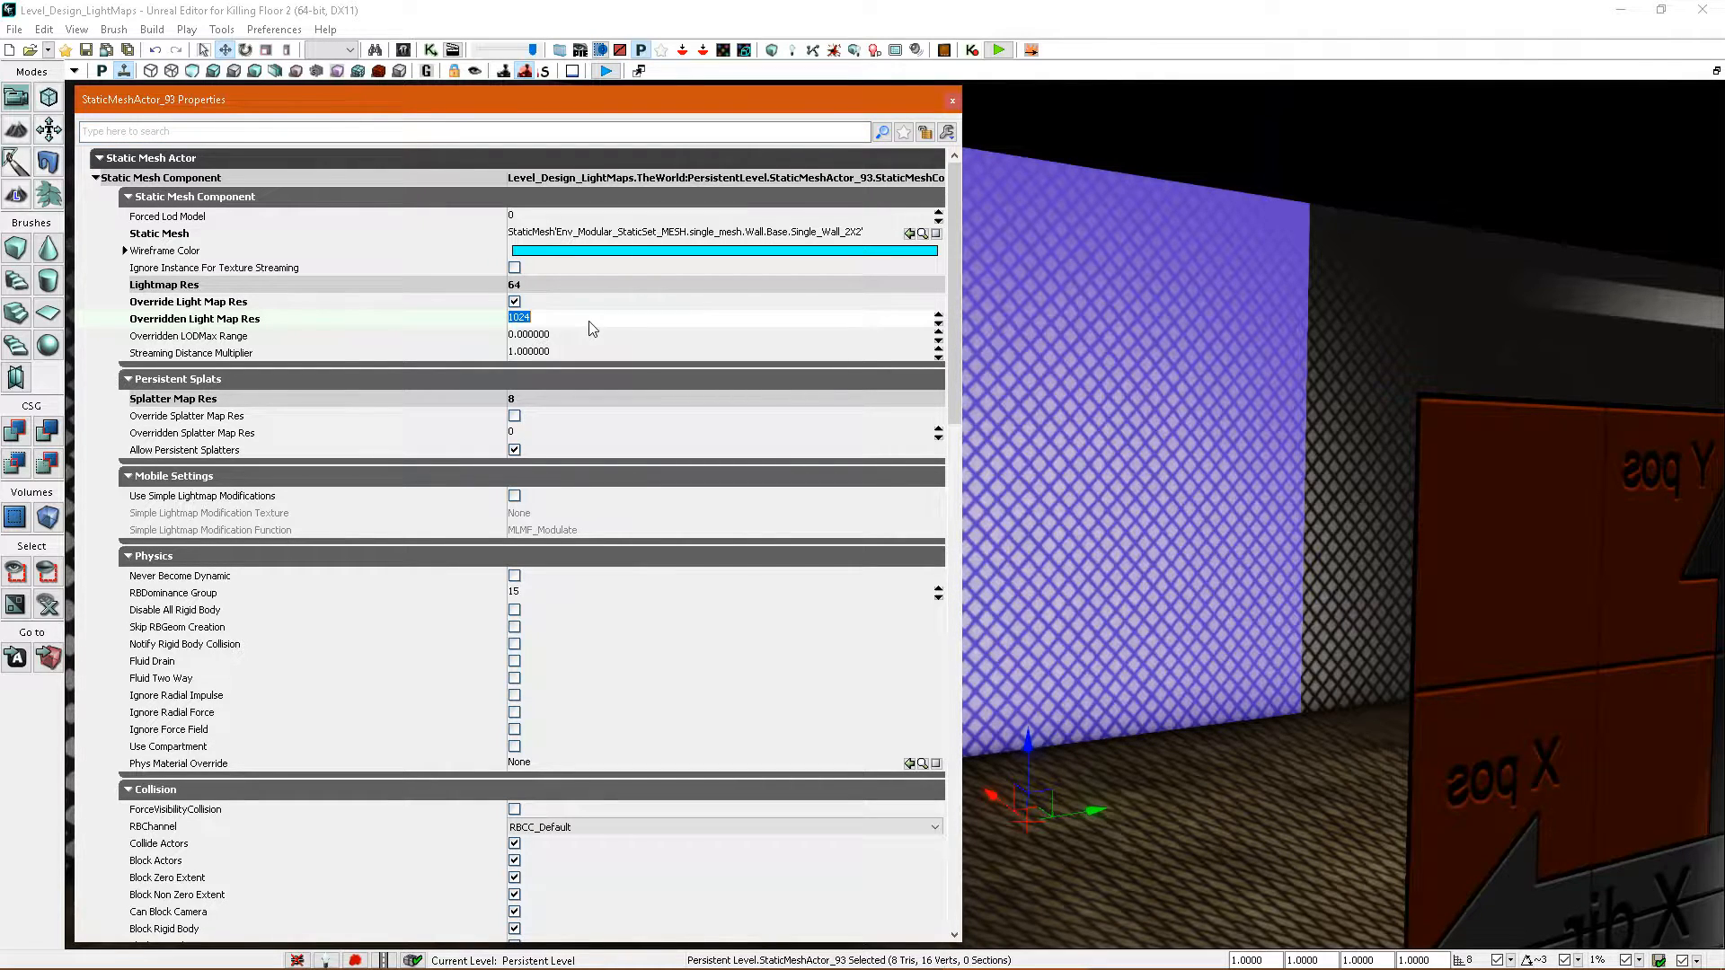
{"action": "right_click_drag", "start_coordinate": [1329, 551], "coordinate": [1262, 519]}
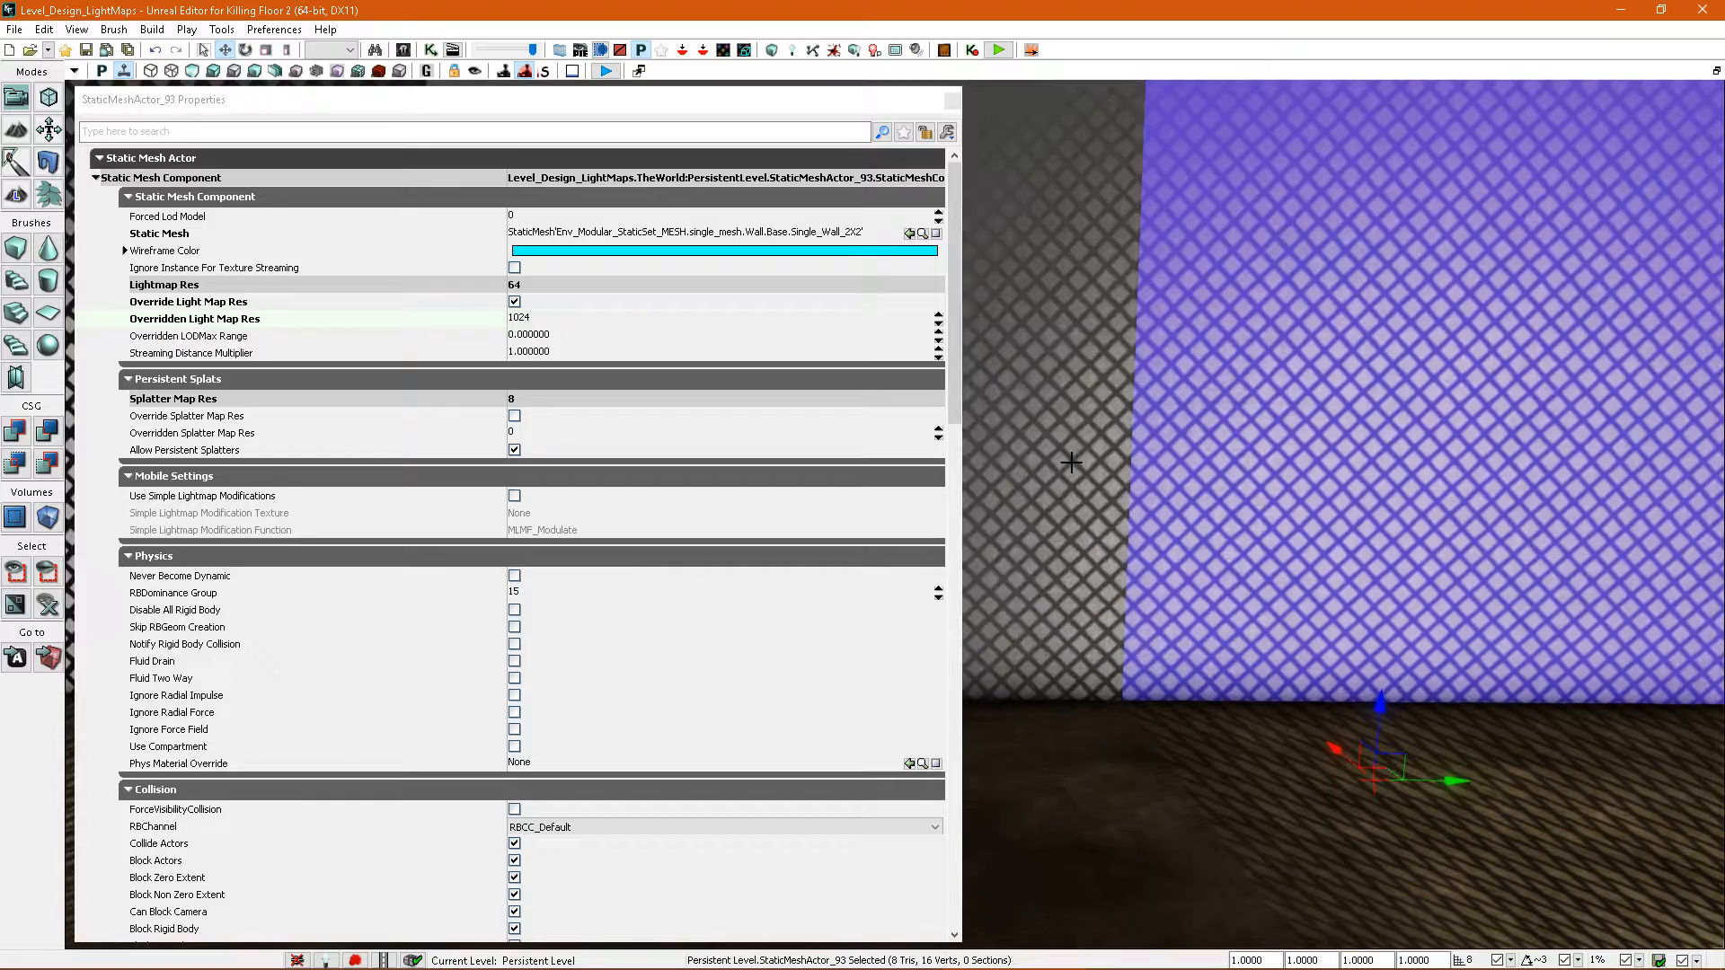
{"action": "right_click_drag", "start_coordinate": [1173, 462], "coordinate": [1177, 500]}
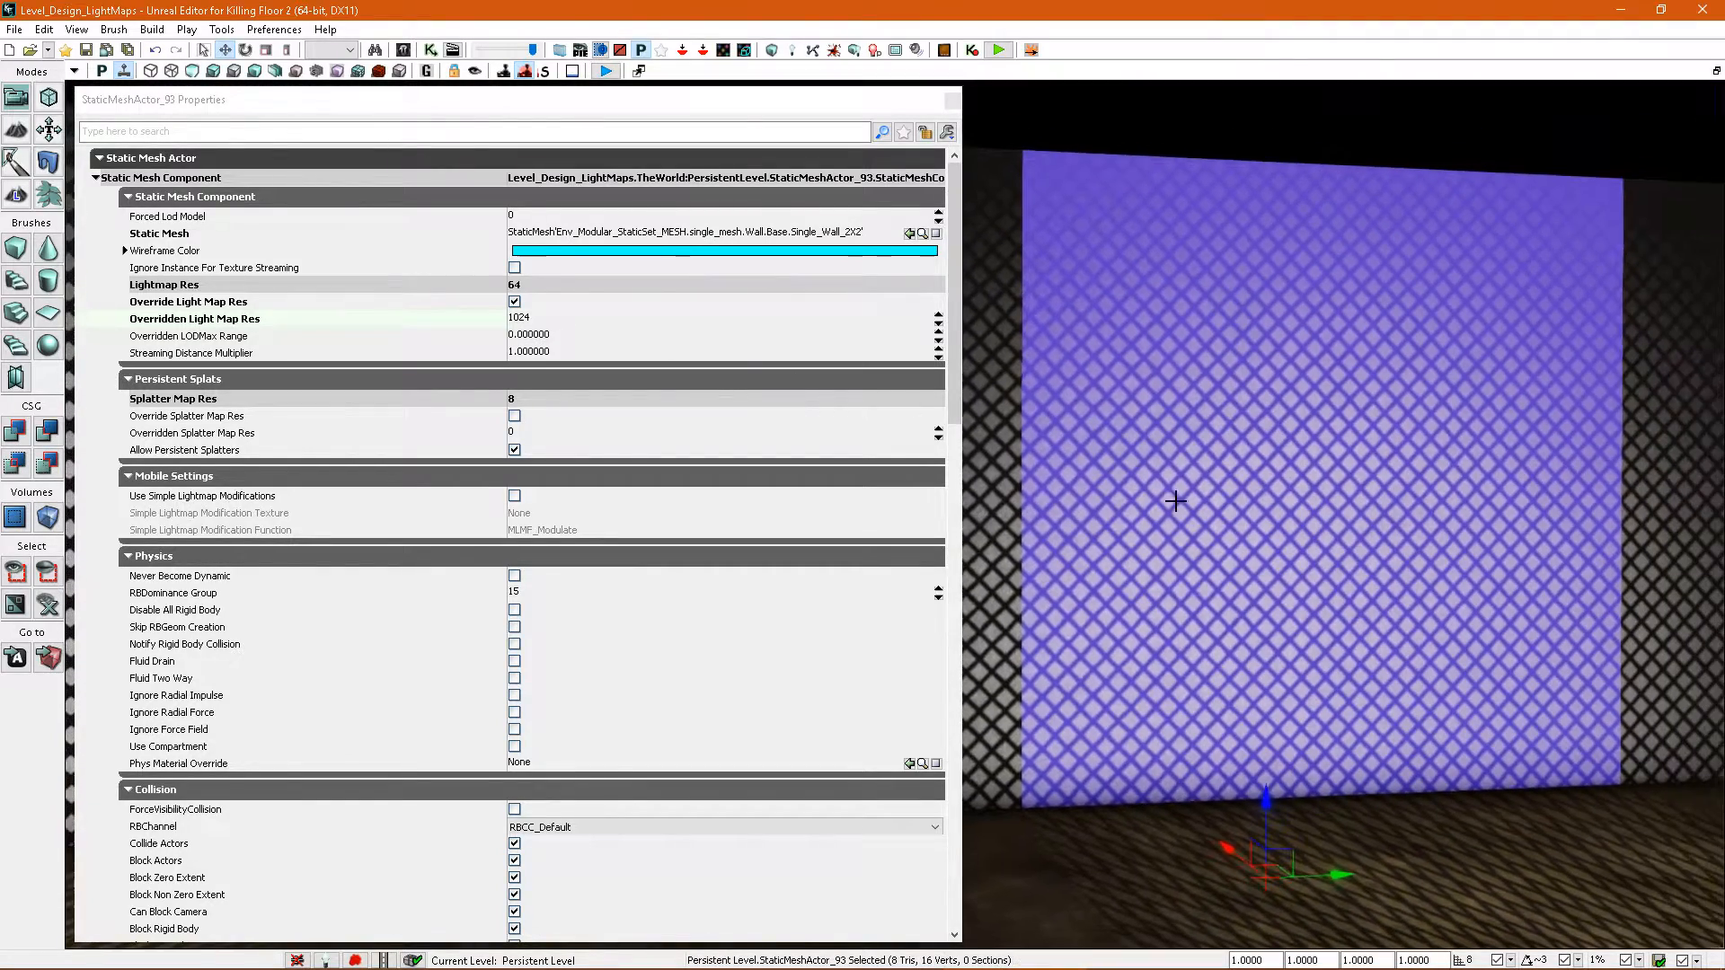
{"action": "left_click", "coordinate": [951, 104]}
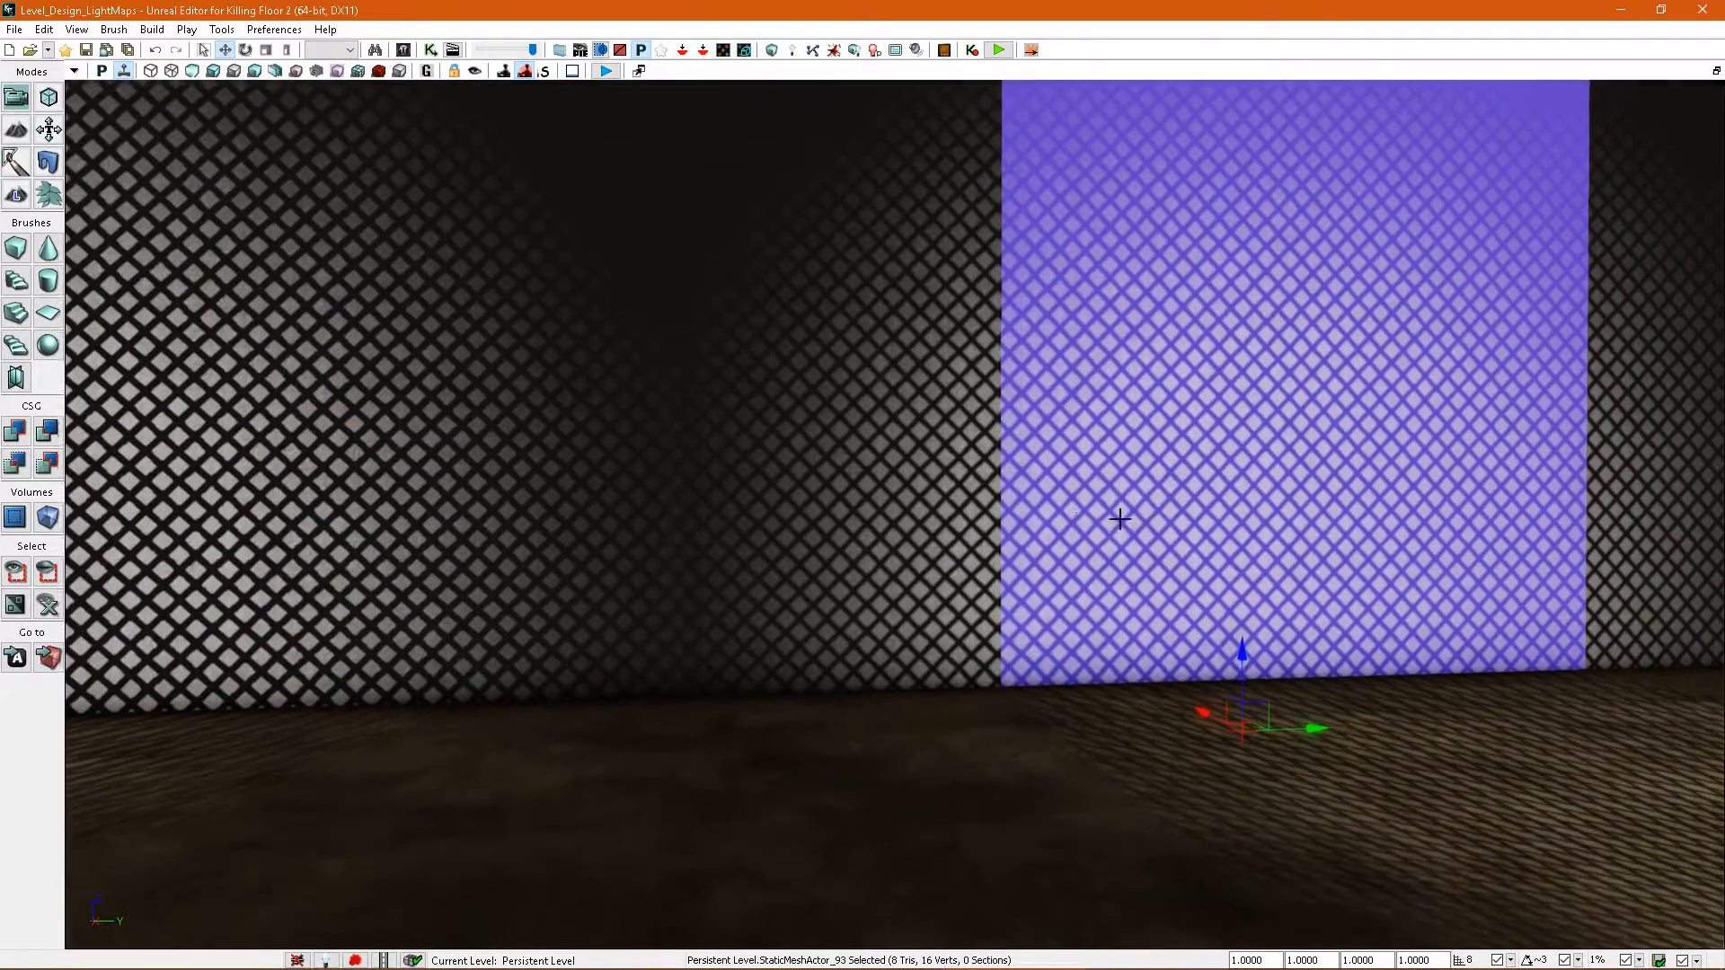
- Find the modular floor meshes in the Content Browser and place a Single_Floor_8X8 mesh in the level
{"action": "left_click", "coordinate": [987, 492]}
{"action": "right_click_drag", "start_coordinate": [988, 493], "coordinate": [1025, 622]}
{"action": "left_click", "coordinate": [1051, 528]}
{"action": "key", "text": "ctrl+b"}
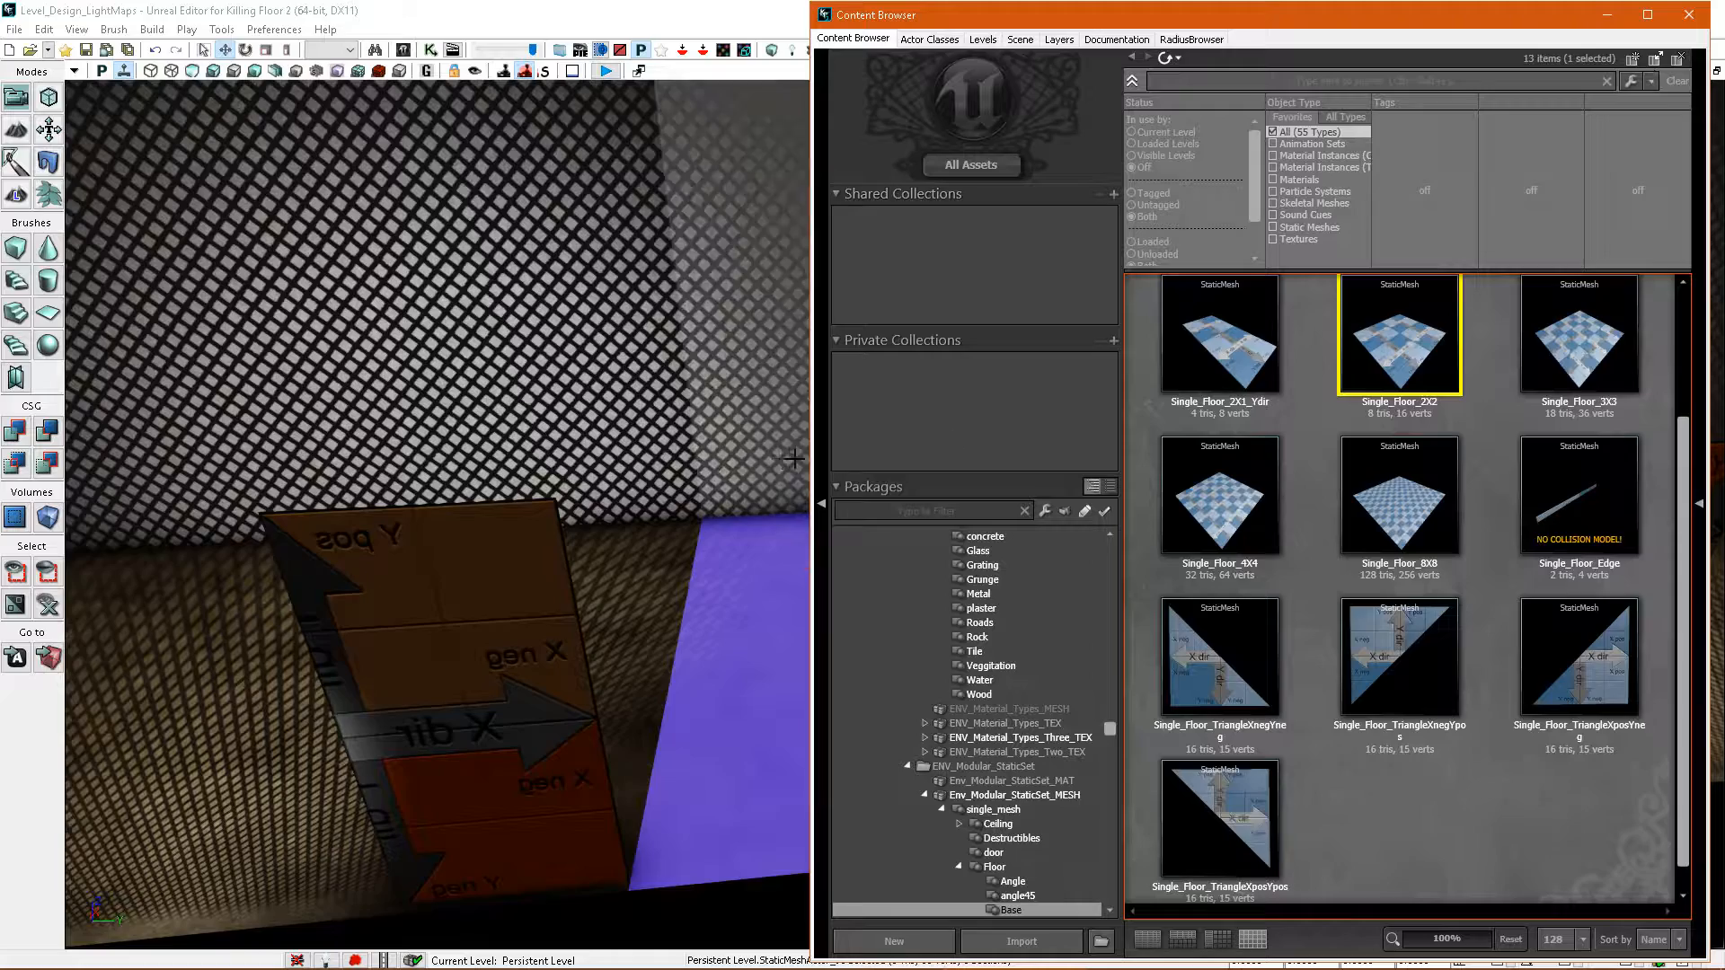
{"action": "right_click_drag", "start_coordinate": [738, 462], "coordinate": [726, 439]}
{"action": "left_click_drag", "start_coordinate": [1407, 527], "coordinate": [651, 695]}
{"action": "right_click_drag", "start_coordinate": [723, 651], "coordinate": [789, 593]}
{"action": "left_click", "coordinate": [1690, 15]}
- Move the new 8X8 floor mesh into the empty area beside the existing floor, past the spotlights
{"action": "right_click_drag", "start_coordinate": [919, 566], "coordinate": [832, 548]}
{"action": "mouse_move", "coordinate": [433, 685]}
{"action": "right_mouse_down"}
{"action": "mouse_move", "coordinate": [647, 687]}
{"action": "mouse_move", "coordinate": [432, 696]}
{"action": "right_mouse_up"}
{"action": "left_click_drag", "start_coordinate": [618, 526], "coordinate": [953, 602]}
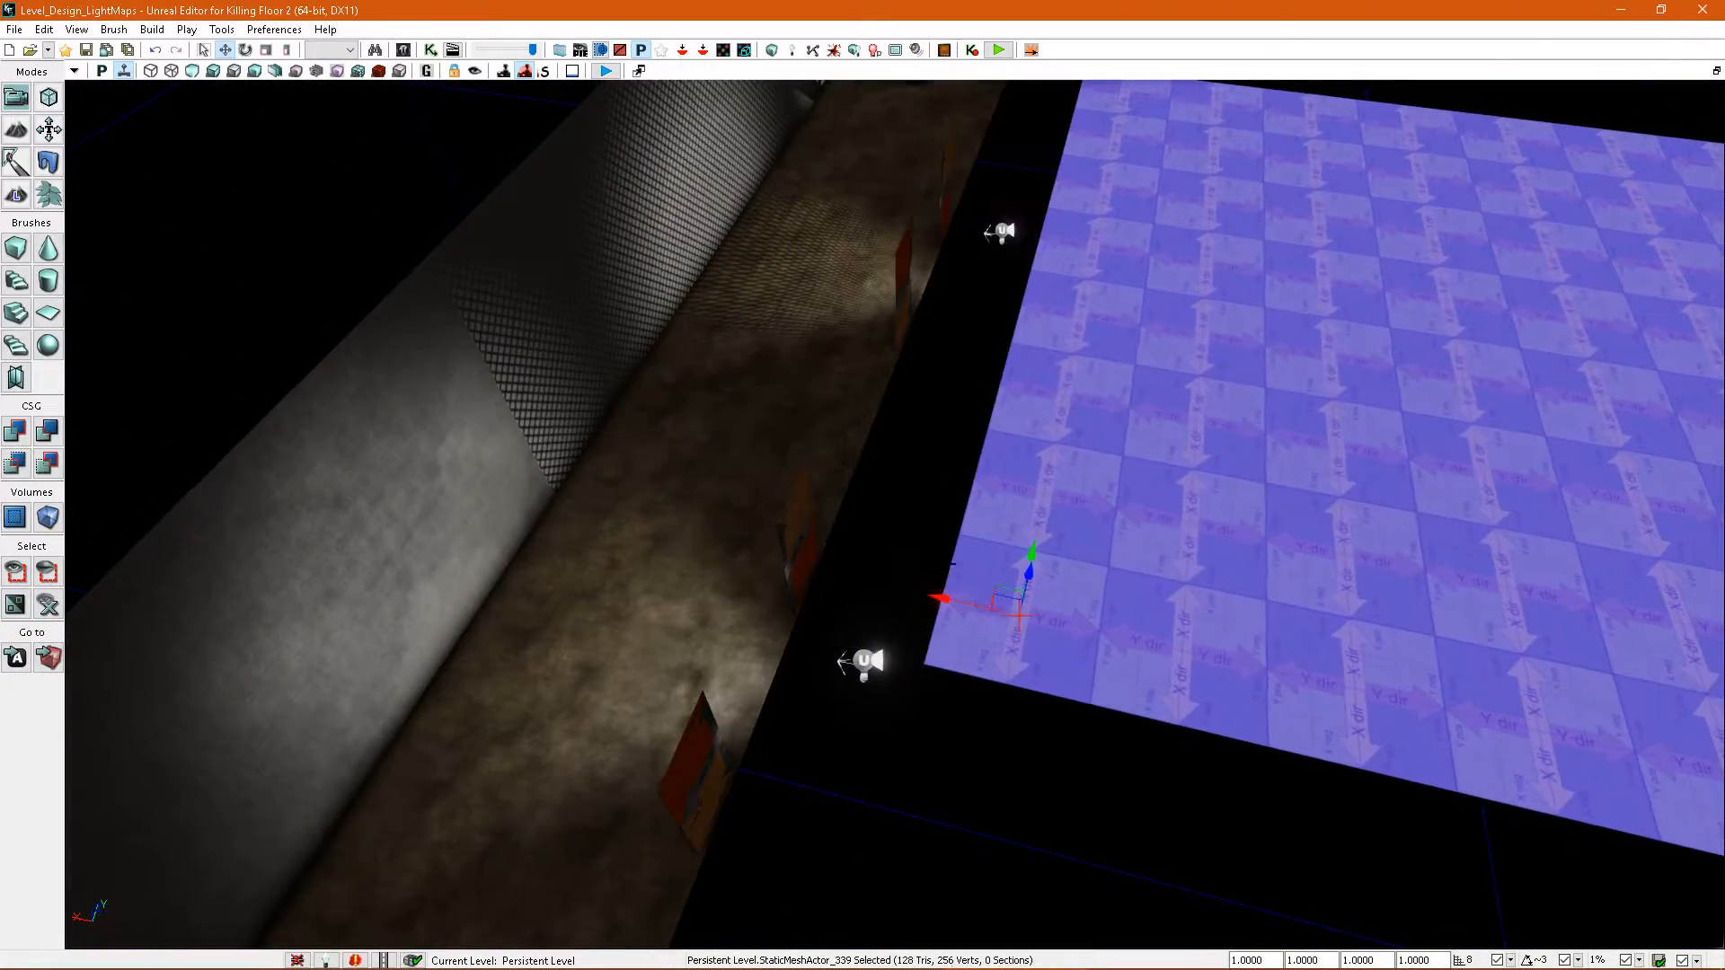
- Rebuild the map, dismiss the Map Check, and compare the light map resolution settings of a 2X2 floor section and the 8X8 floor
{"action": "left_click", "coordinate": [854, 51]}
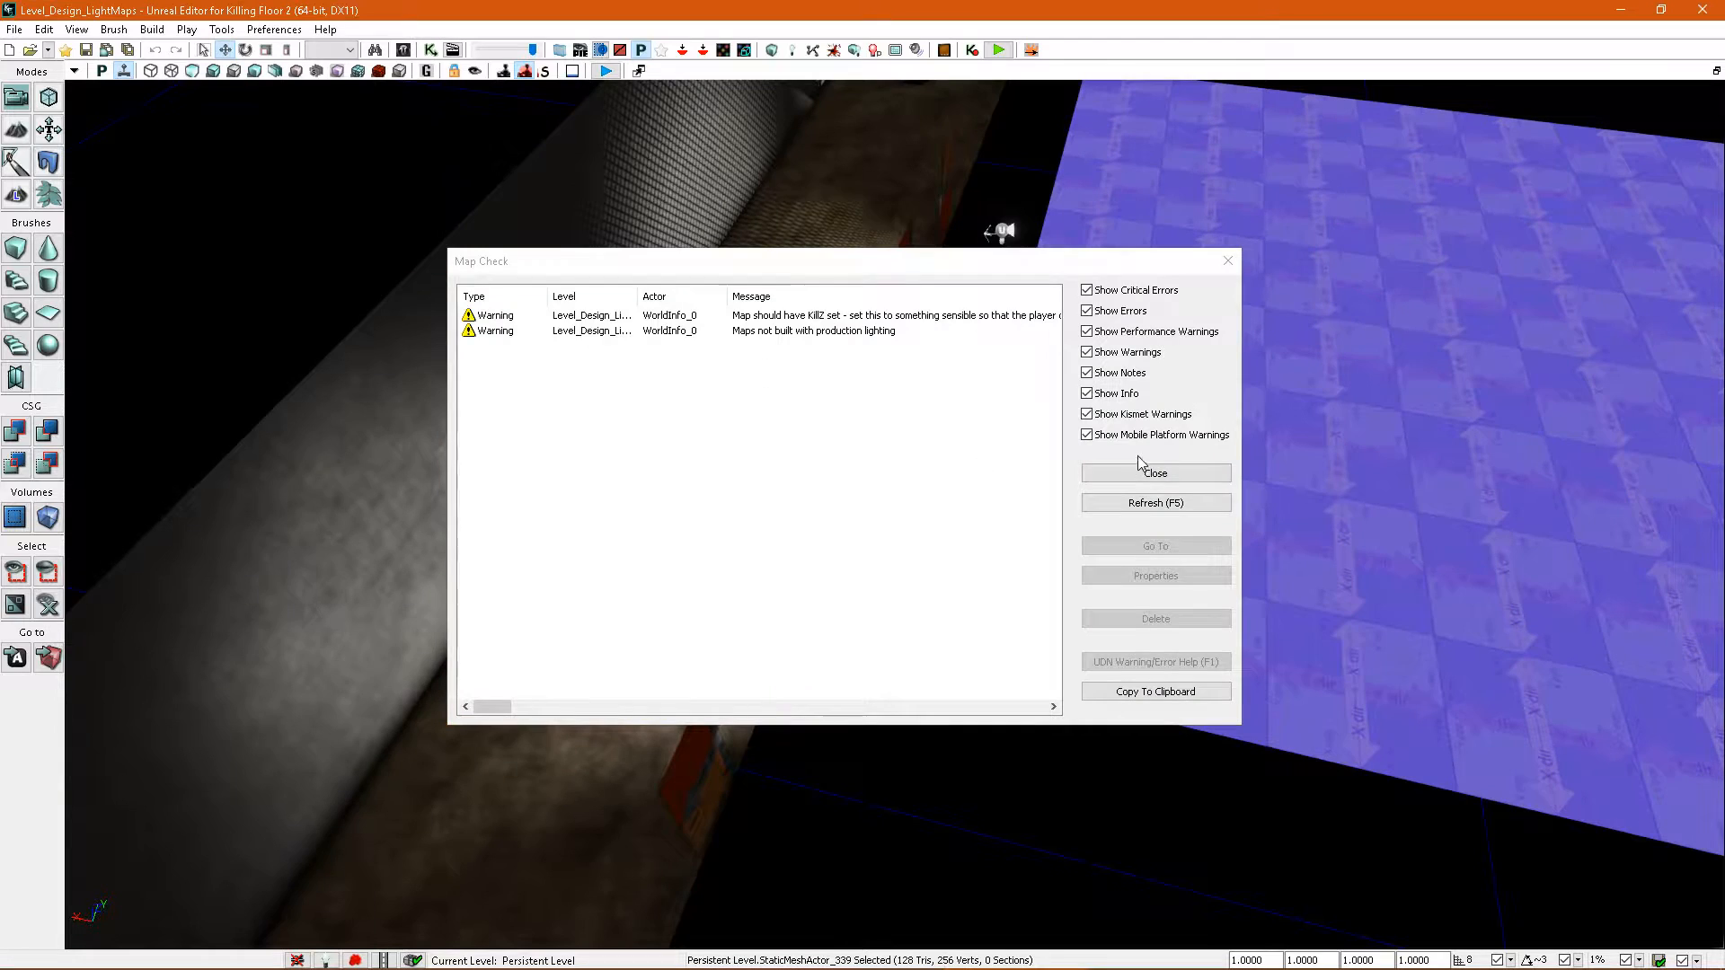
{"action": "left_click", "coordinate": [1141, 468]}
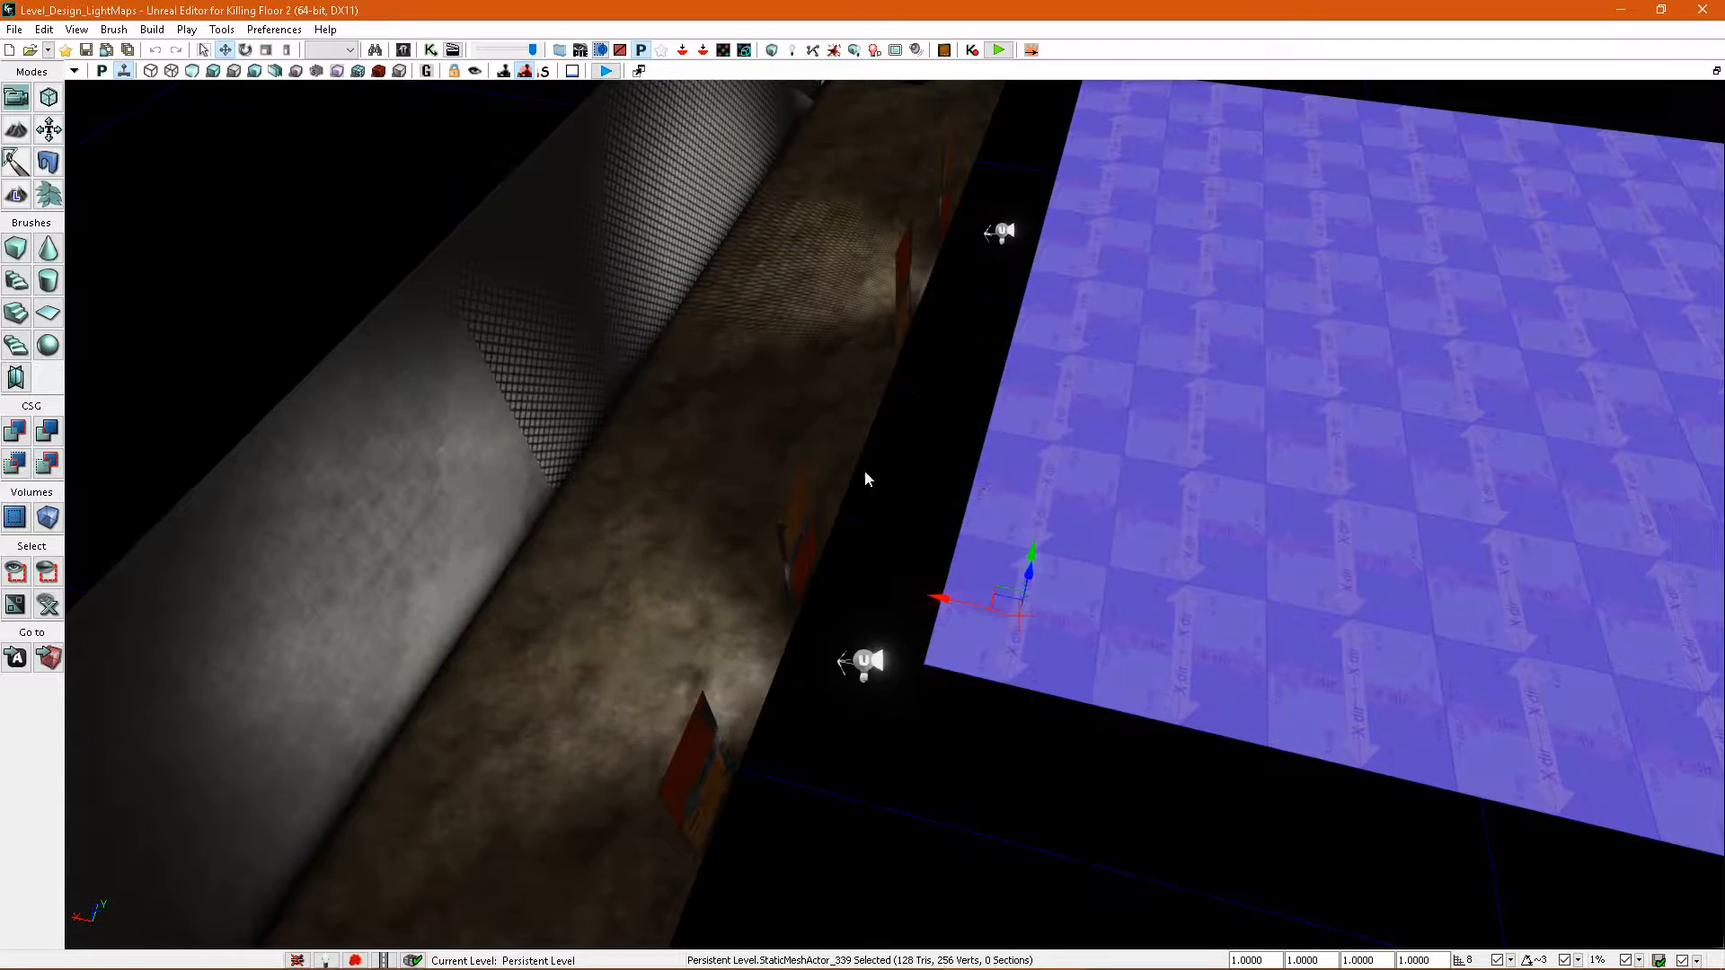
{"action": "double_click", "coordinate": [800, 378]}
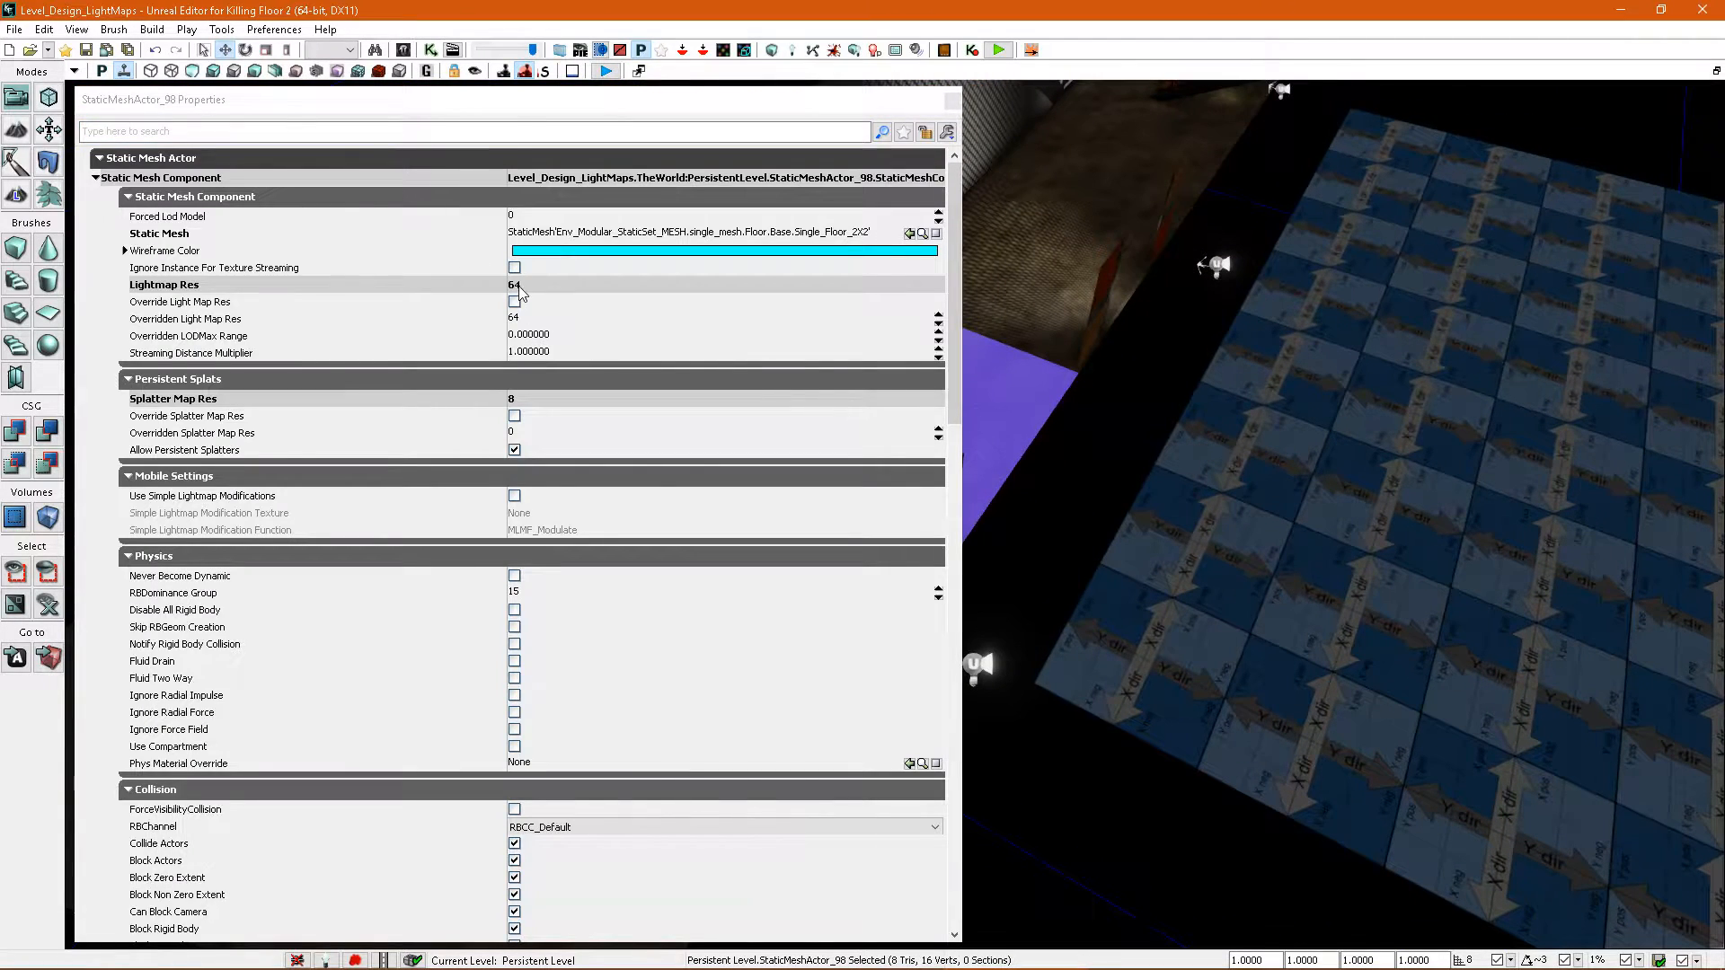
{"action": "right_click_drag", "start_coordinate": [1087, 428], "coordinate": [1167, 434]}
{"action": "left_click", "coordinate": [1167, 435]}
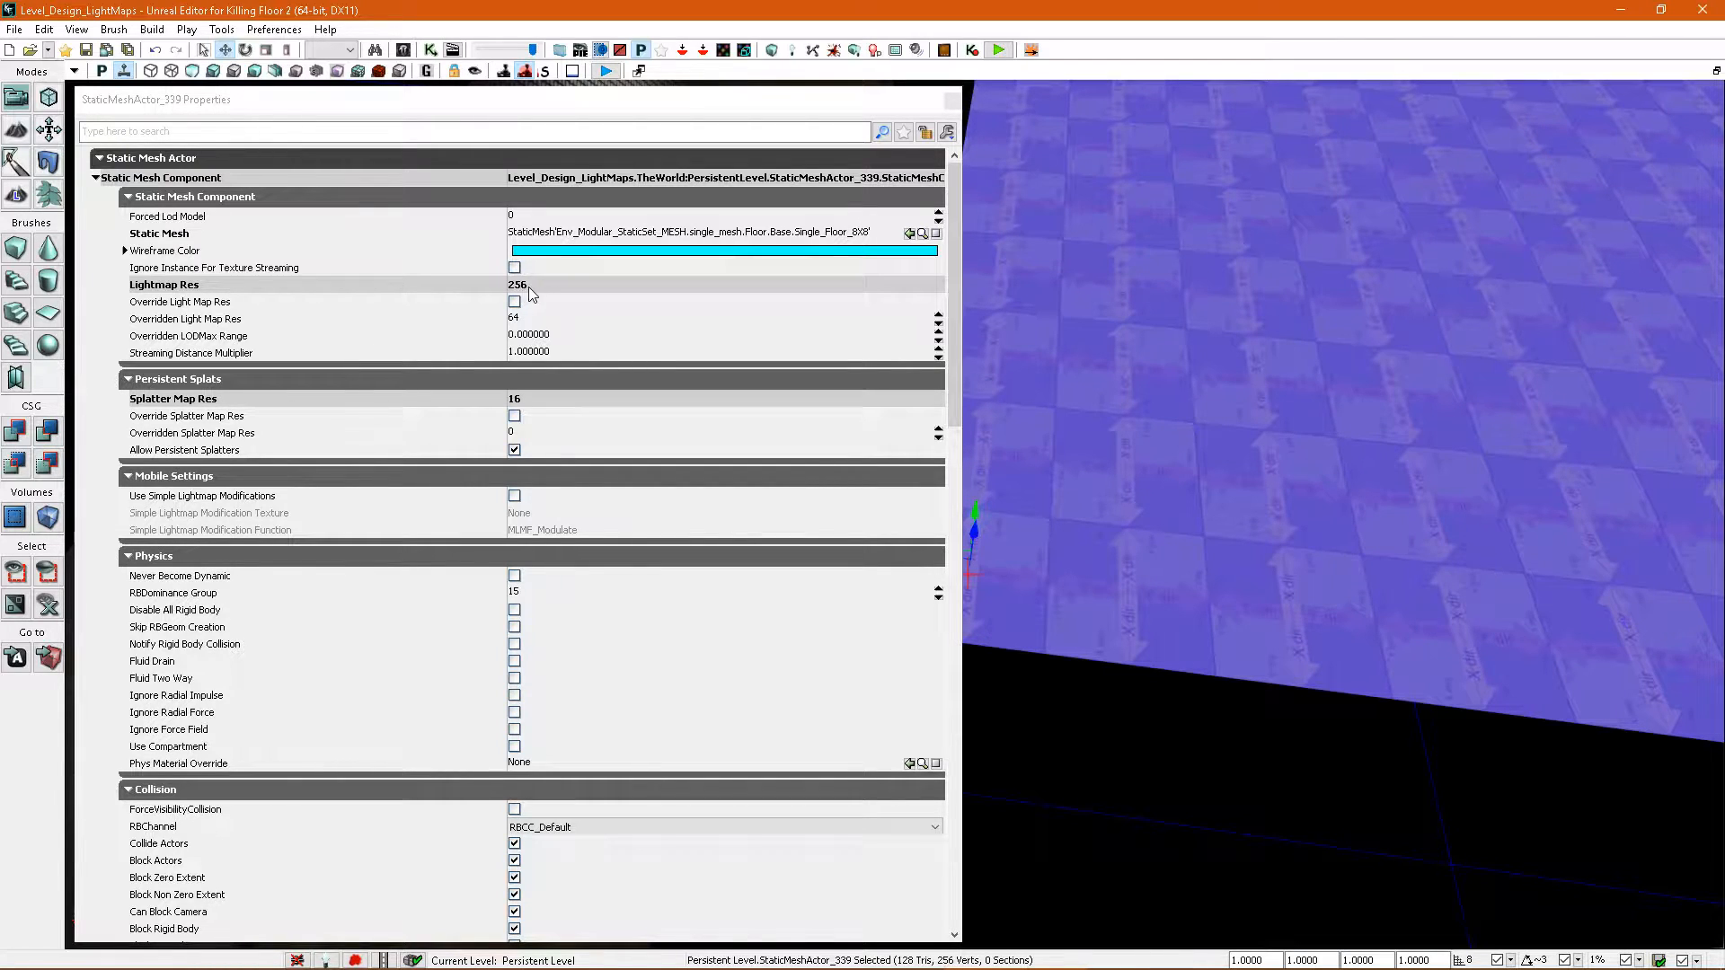
{"action": "right_click_drag", "start_coordinate": [1015, 233], "coordinate": [999, 141]}
{"action": "left_click", "coordinate": [946, 88]}
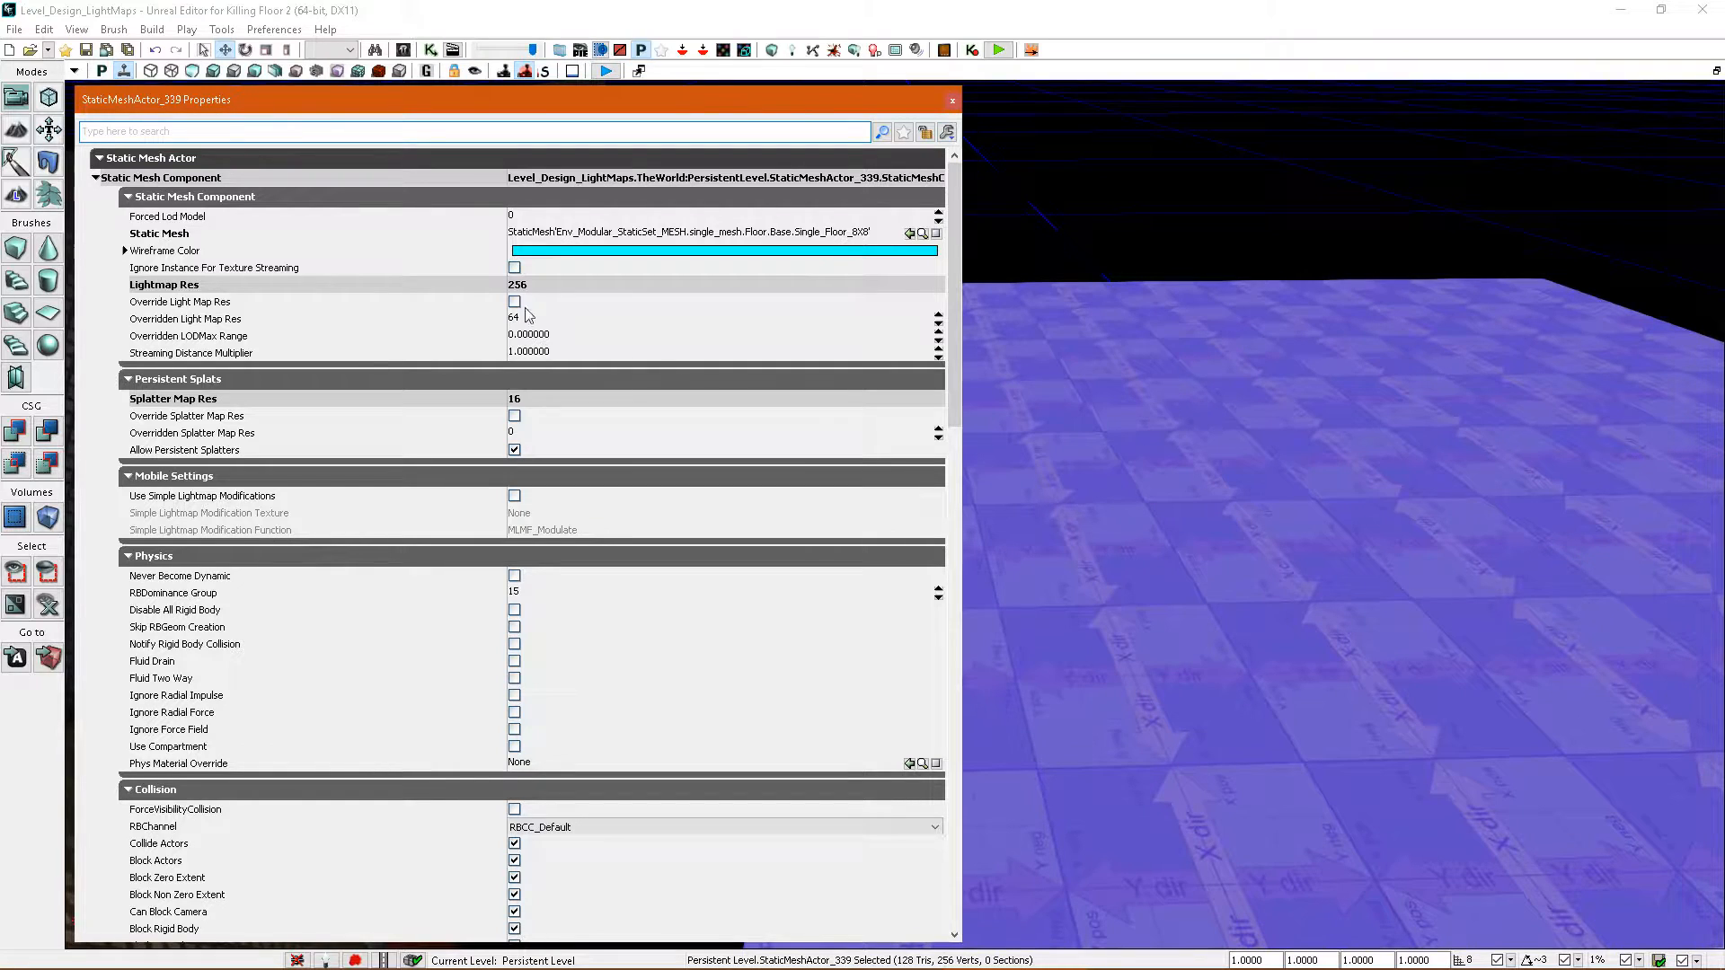
{"action": "left_click", "coordinate": [952, 100]}
- Delete the large 8X8 floor mesh beside the existing floor
{"action": "right_click_drag", "start_coordinate": [1033, 339], "coordinate": [1159, 476]}
{"action": "right_click", "coordinate": [1148, 498]}
{"action": "right_click_drag", "start_coordinate": [1103, 553], "coordinate": [1090, 543]}
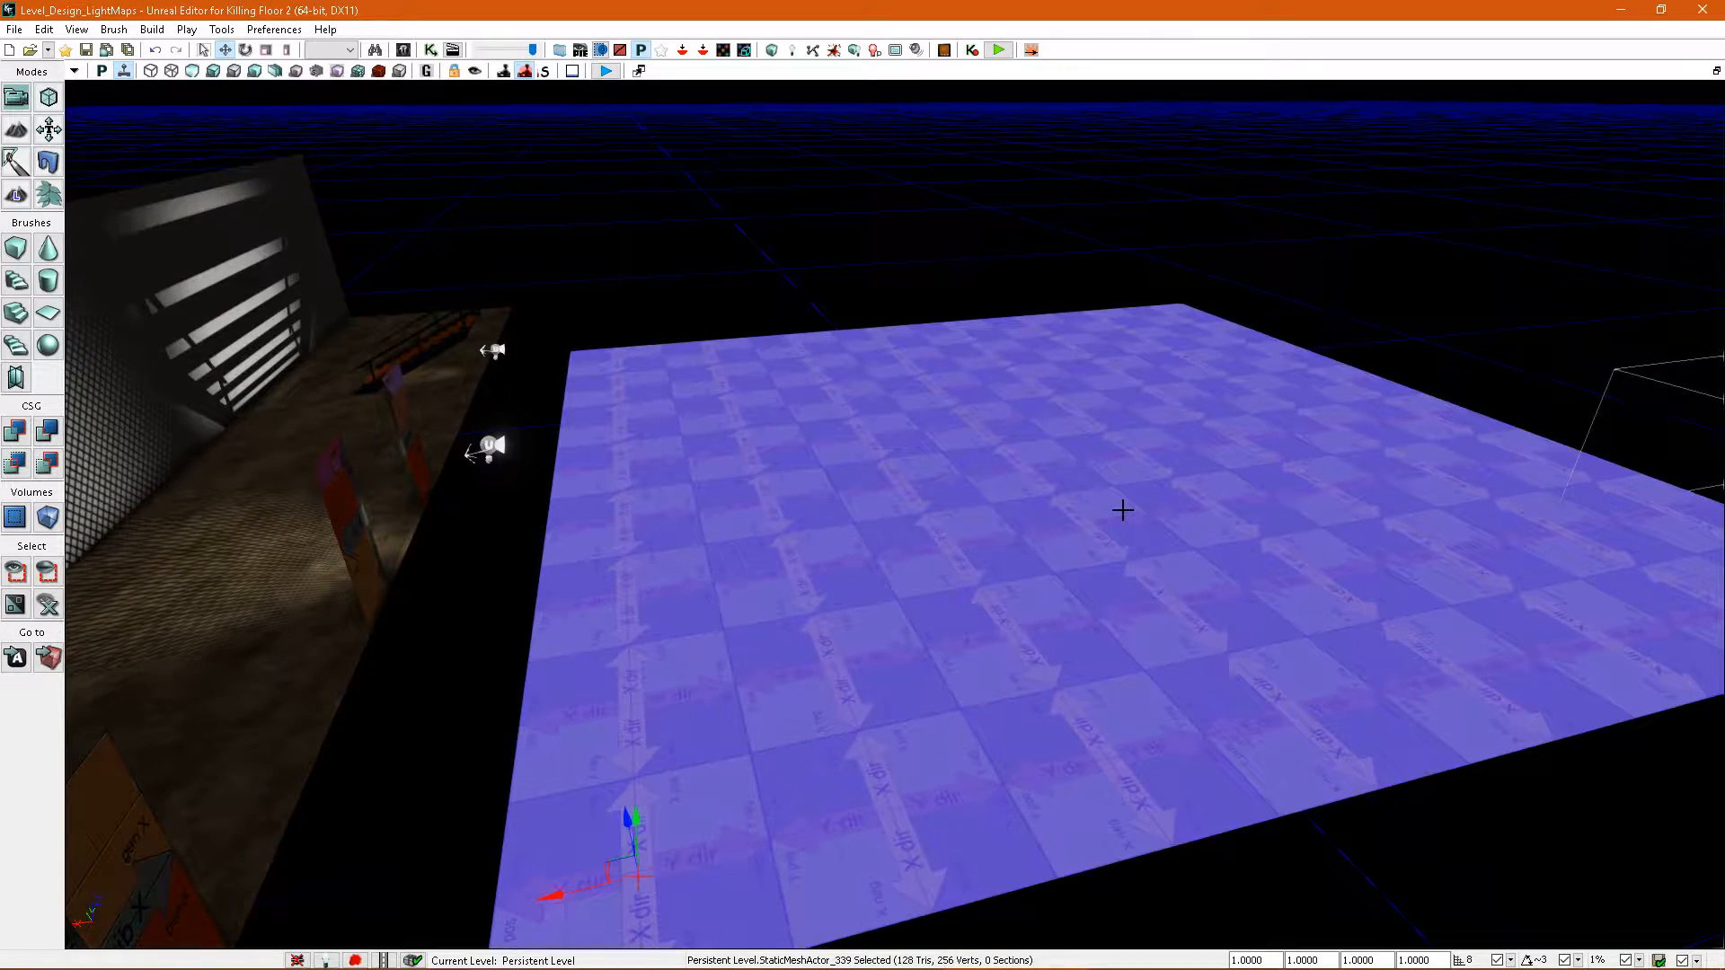
{"action": "key", "text": "Delete"}
- Set the mesh-shadowed wall section's Overridden Light Map Res to 128 and close its properties
{"action": "right_click_drag", "start_coordinate": [1123, 511], "coordinate": [1195, 514]}
{"action": "left_click", "coordinate": [1155, 499]}
{"action": "key", "text": "F4"}
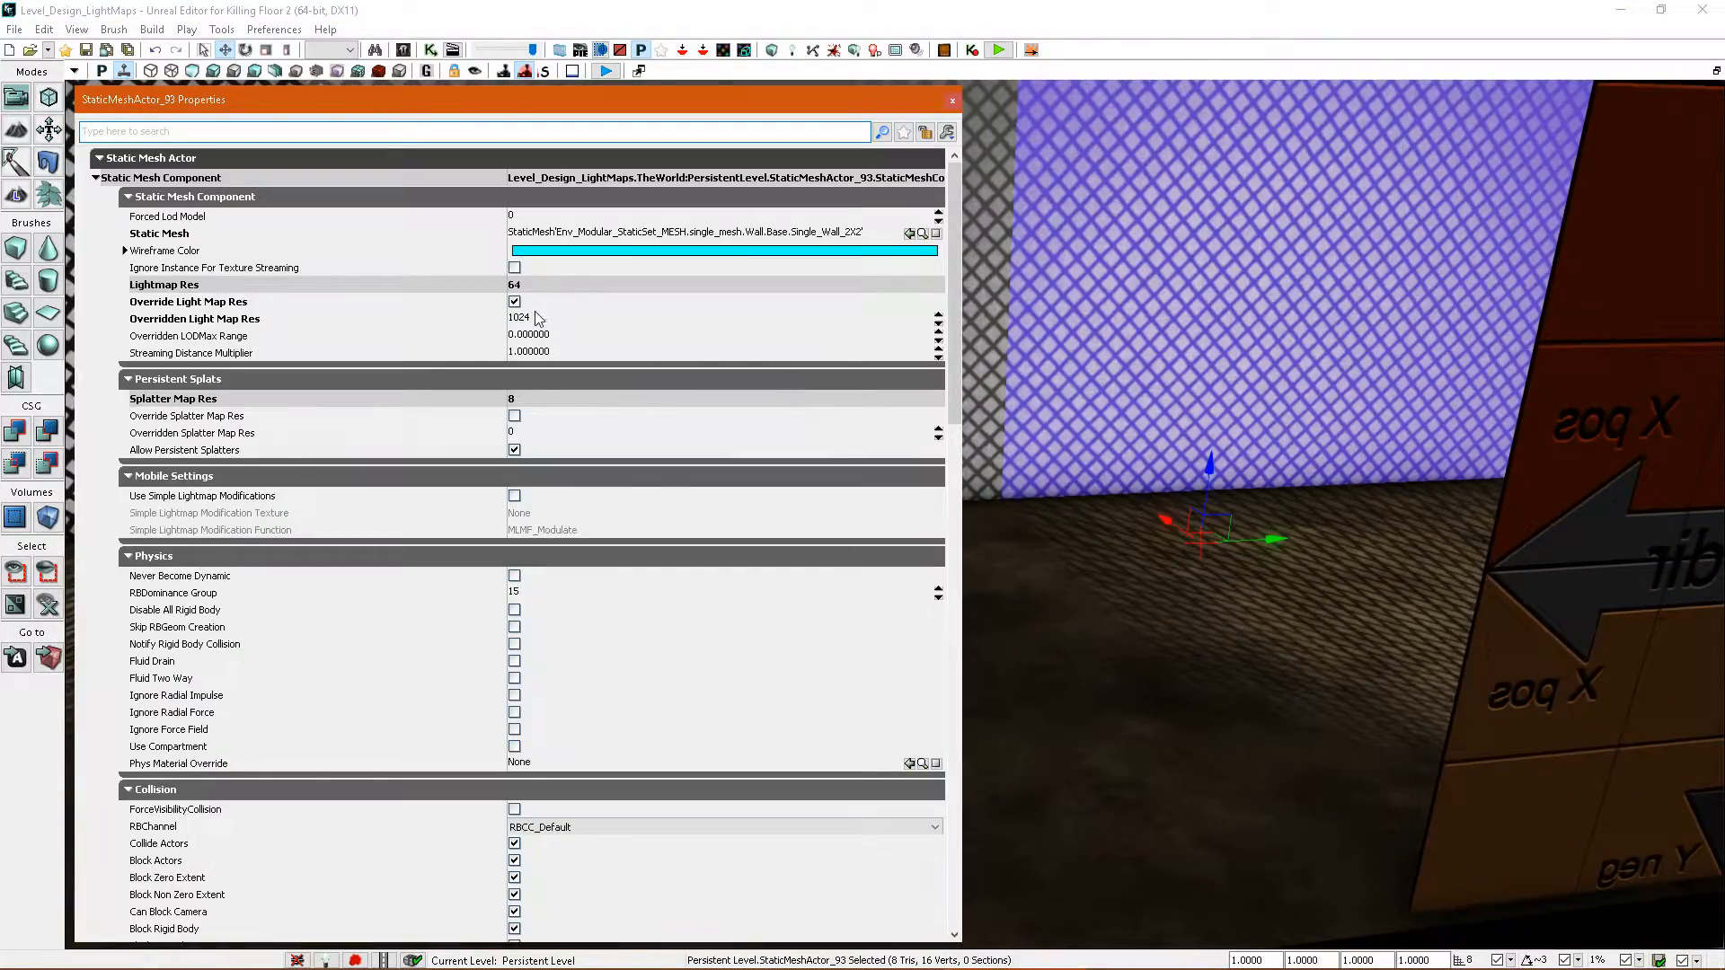
{"action": "right_click_drag", "start_coordinate": [1105, 467], "coordinate": [1129, 389]}
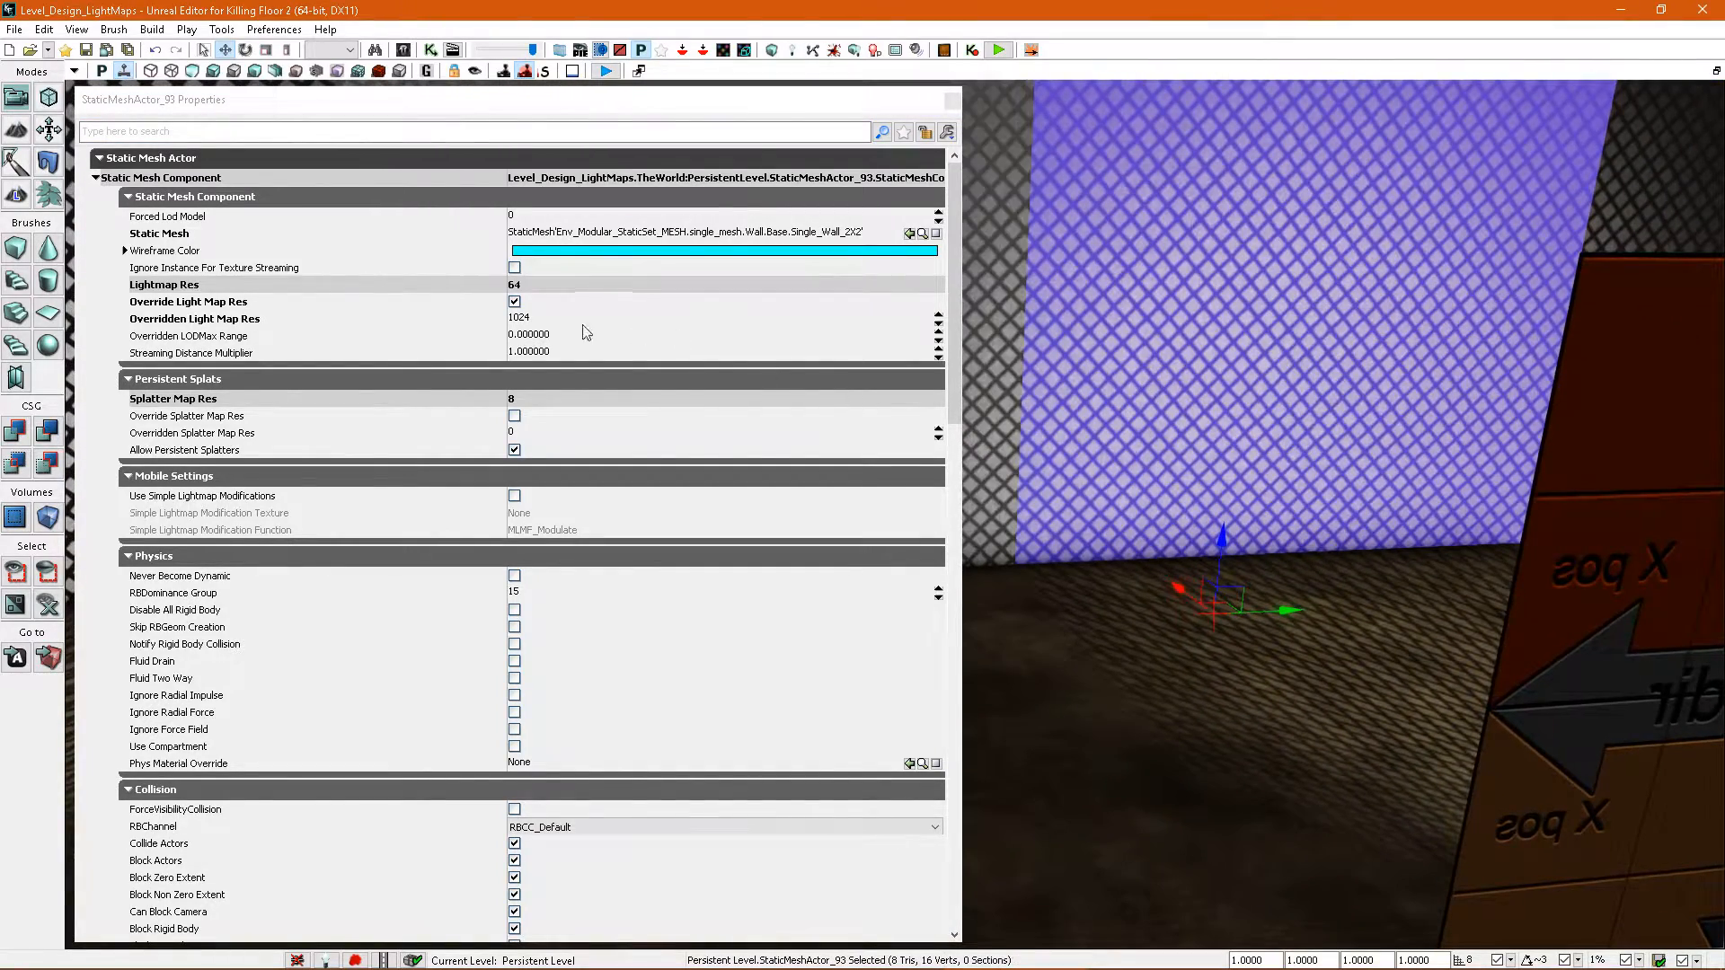
{"action": "left_click", "coordinate": [552, 326]}
{"action": "type", "text": "128"}
{"action": "key", "text": "Return"}
{"action": "right_click_drag", "start_coordinate": [1104, 370], "coordinate": [1030, 199]}
{"action": "left_click", "coordinate": [951, 102]}
{"action": "right_click_drag", "start_coordinate": [1128, 459], "coordinate": [1078, 470]}
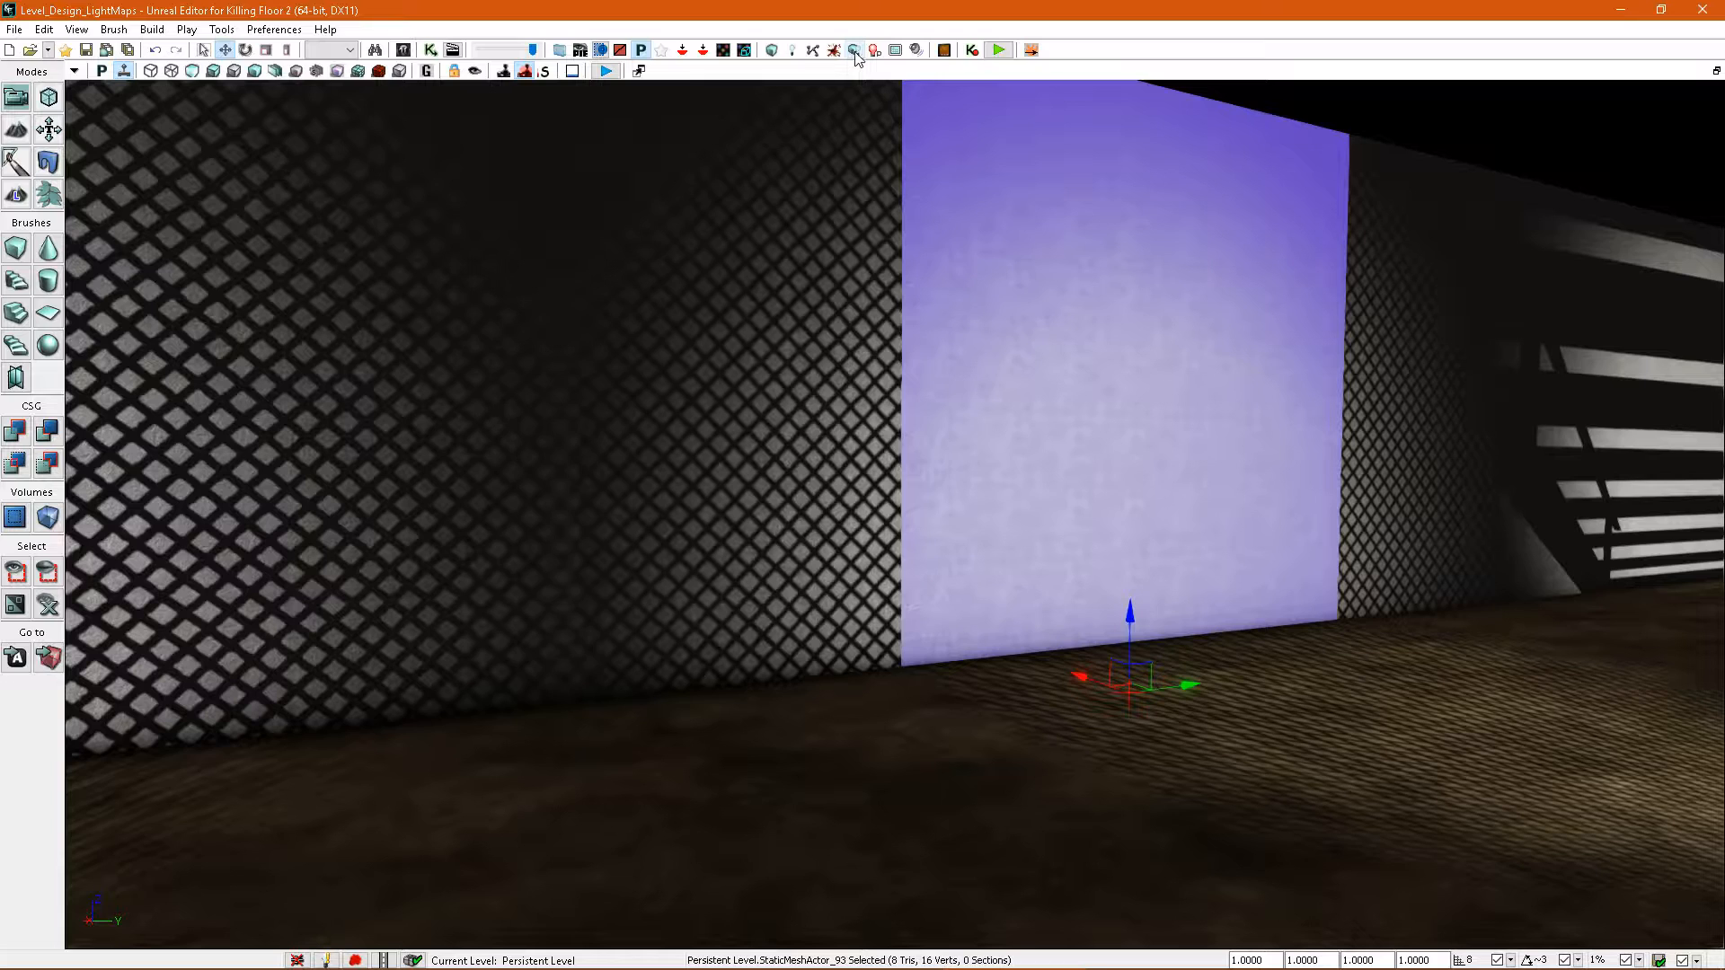
- Rebuild the map with the mesh-shadowed wall's 128 override, dismiss the Map Check, and inspect the wall shadows
{"action": "left_click", "coordinate": [854, 50]}
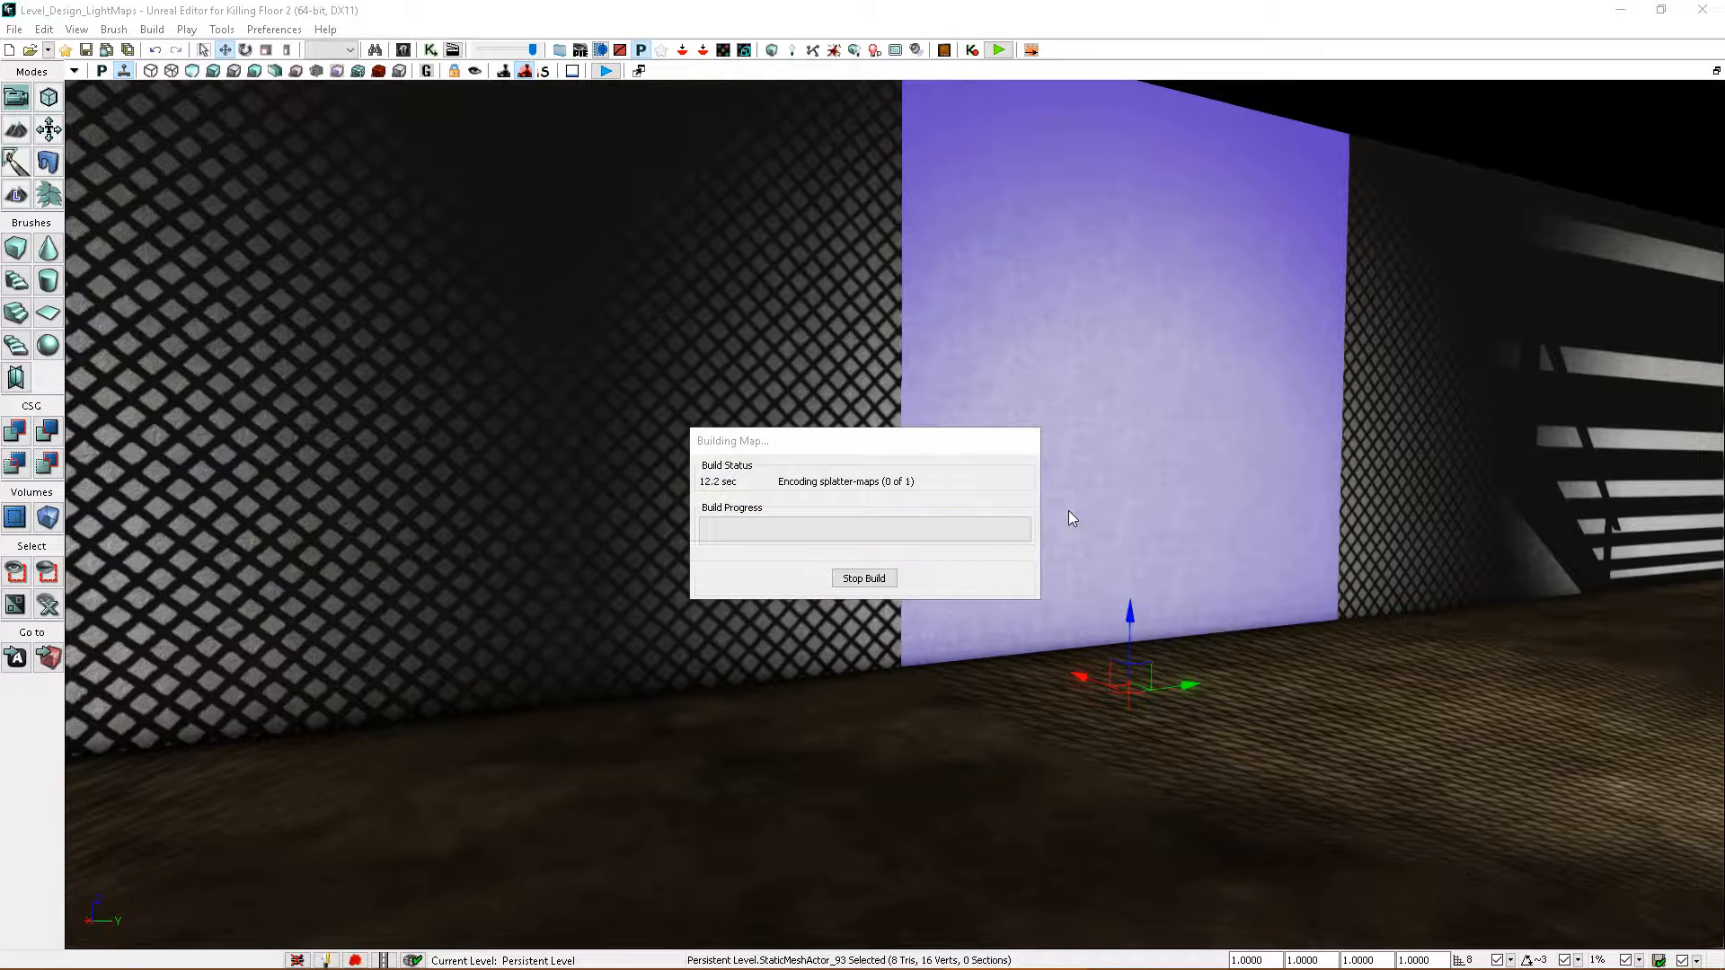
{"action": "left_click", "coordinate": [1165, 476]}
{"action": "right_click_drag", "start_coordinate": [1209, 500], "coordinate": [968, 516]}
{"action": "left_click", "coordinate": [1216, 513]}
{"action": "left_click", "coordinate": [1134, 532]}
{"action": "right_click_drag", "start_coordinate": [1134, 532], "coordinate": [1219, 476]}
{"action": "key", "text": "g"}
{"action": "key", "text": "g"}
- Set the Overridden Light Map Res of the wall section behind the stairs to 128
{"action": "left_click", "coordinate": [1219, 473]}
{"action": "key", "text": "F4"}
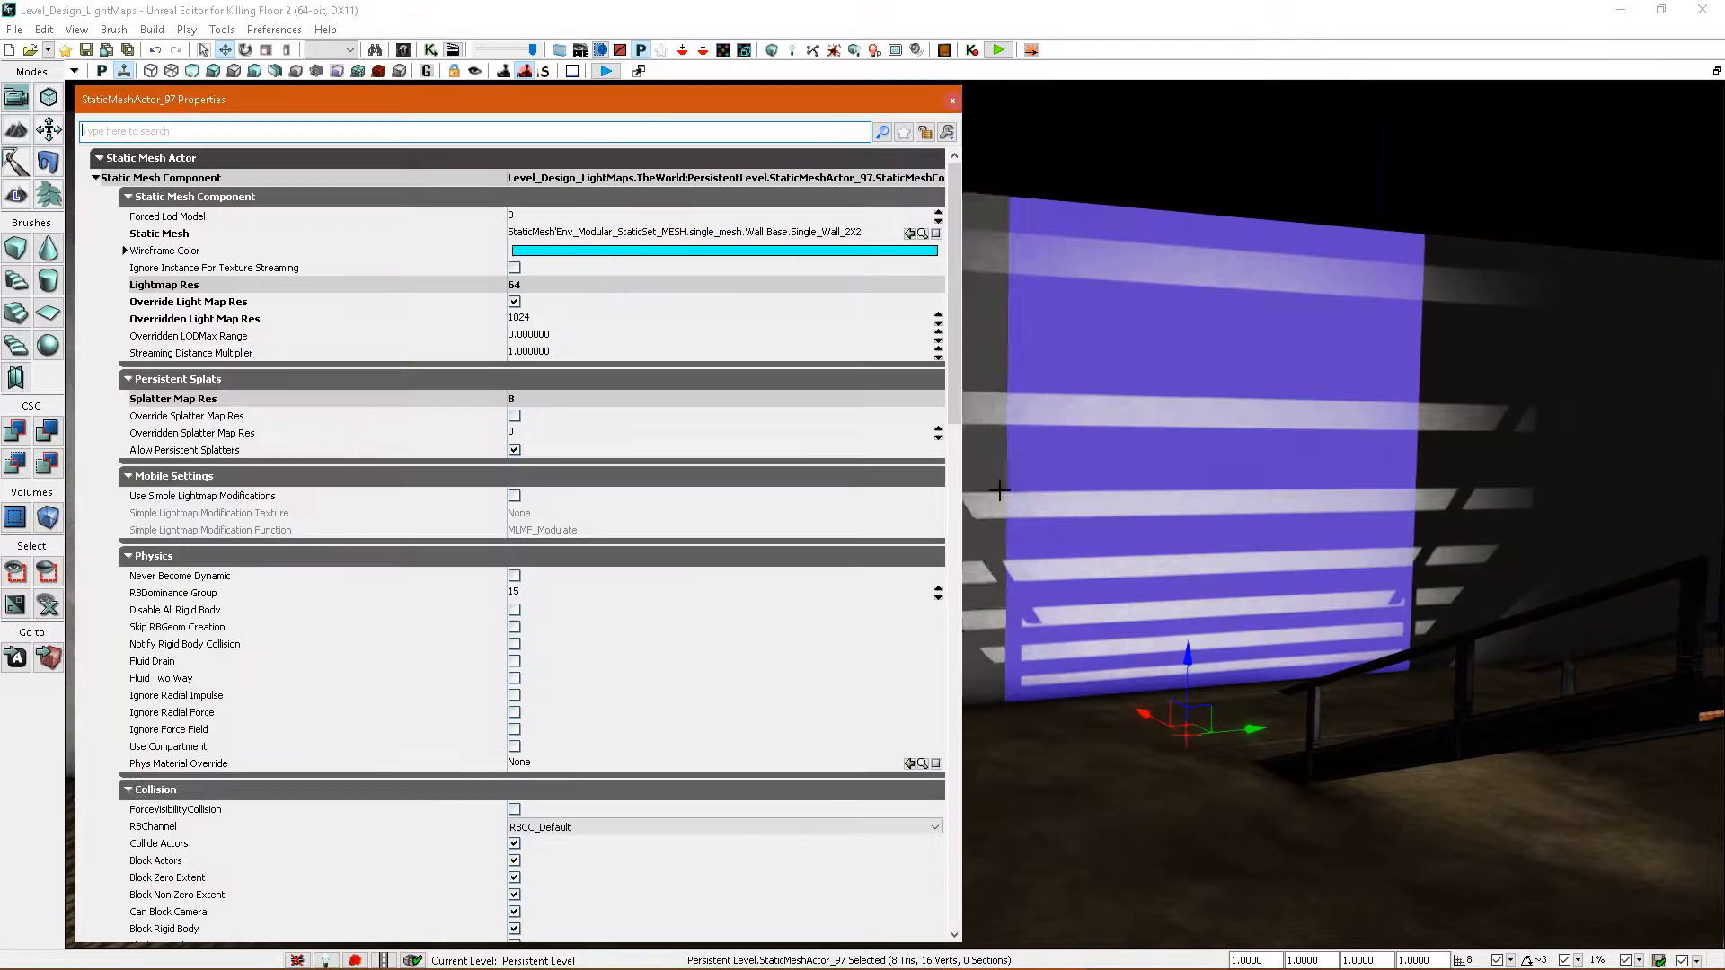
{"action": "right_click_drag", "start_coordinate": [1294, 664], "coordinate": [1259, 615]}
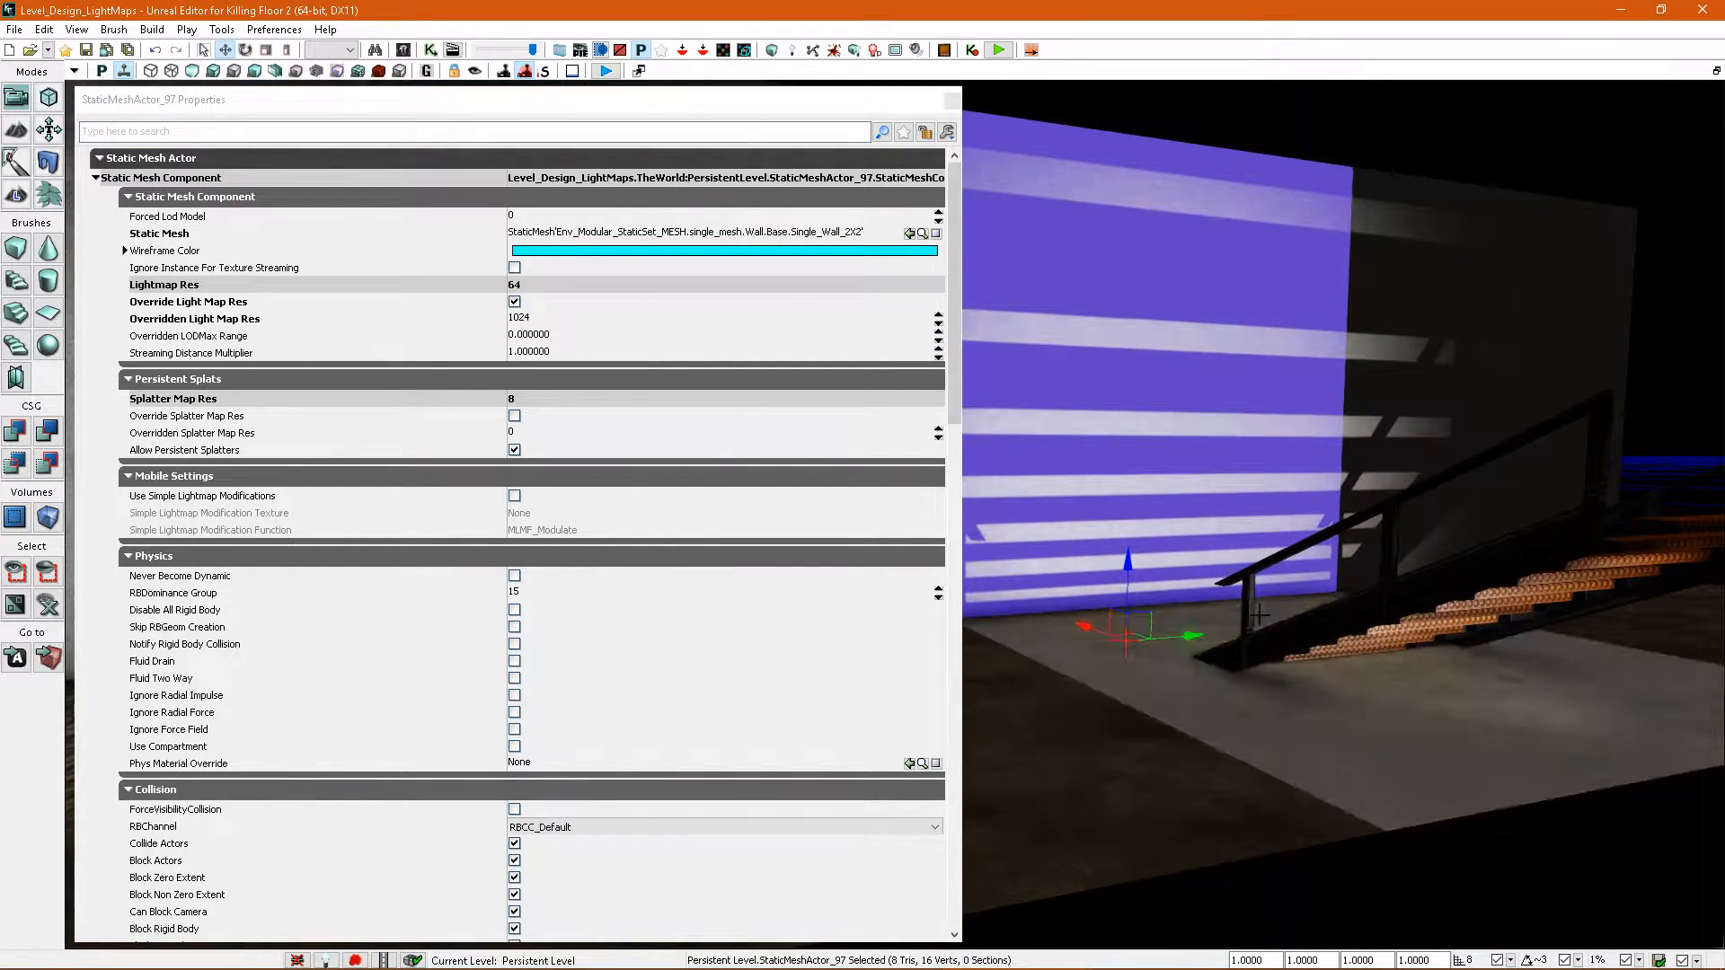
{"action": "left_click", "coordinate": [544, 319]}
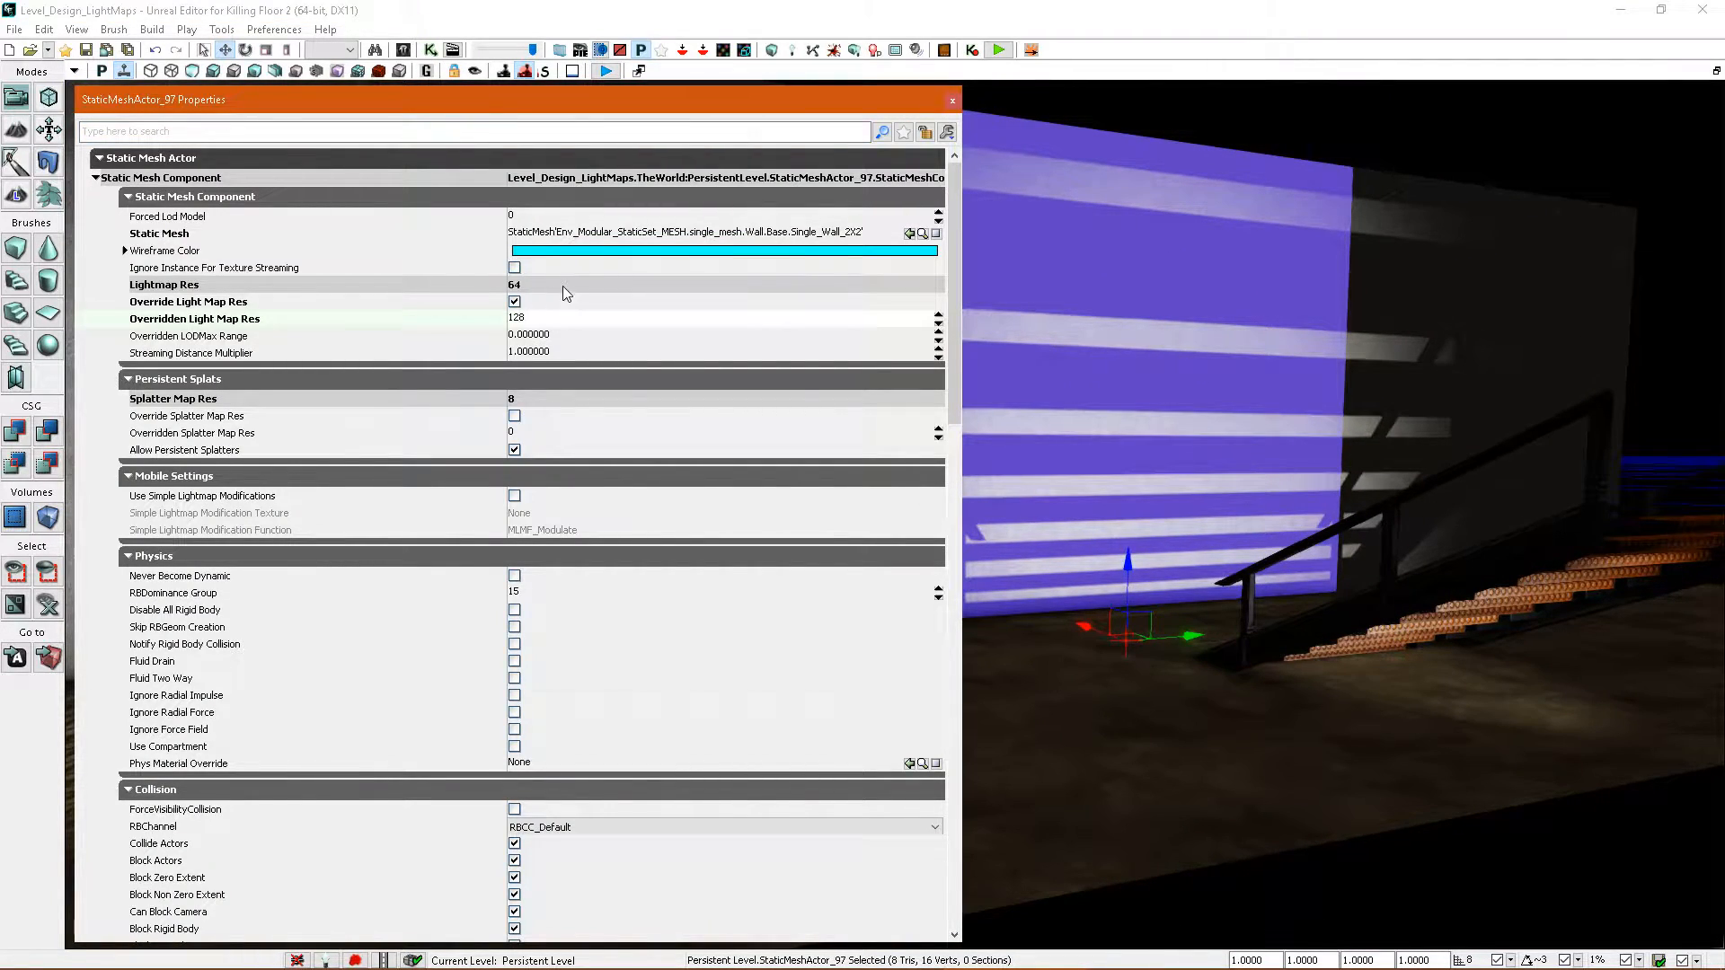
{"action": "type", "text": "128"}
{"action": "key", "text": "Return"}
- Rebuild the map with the stair wall's 128 override, dismiss the Map Check, and inspect its striped shadows in game view
{"action": "left_click", "coordinate": [853, 50]}
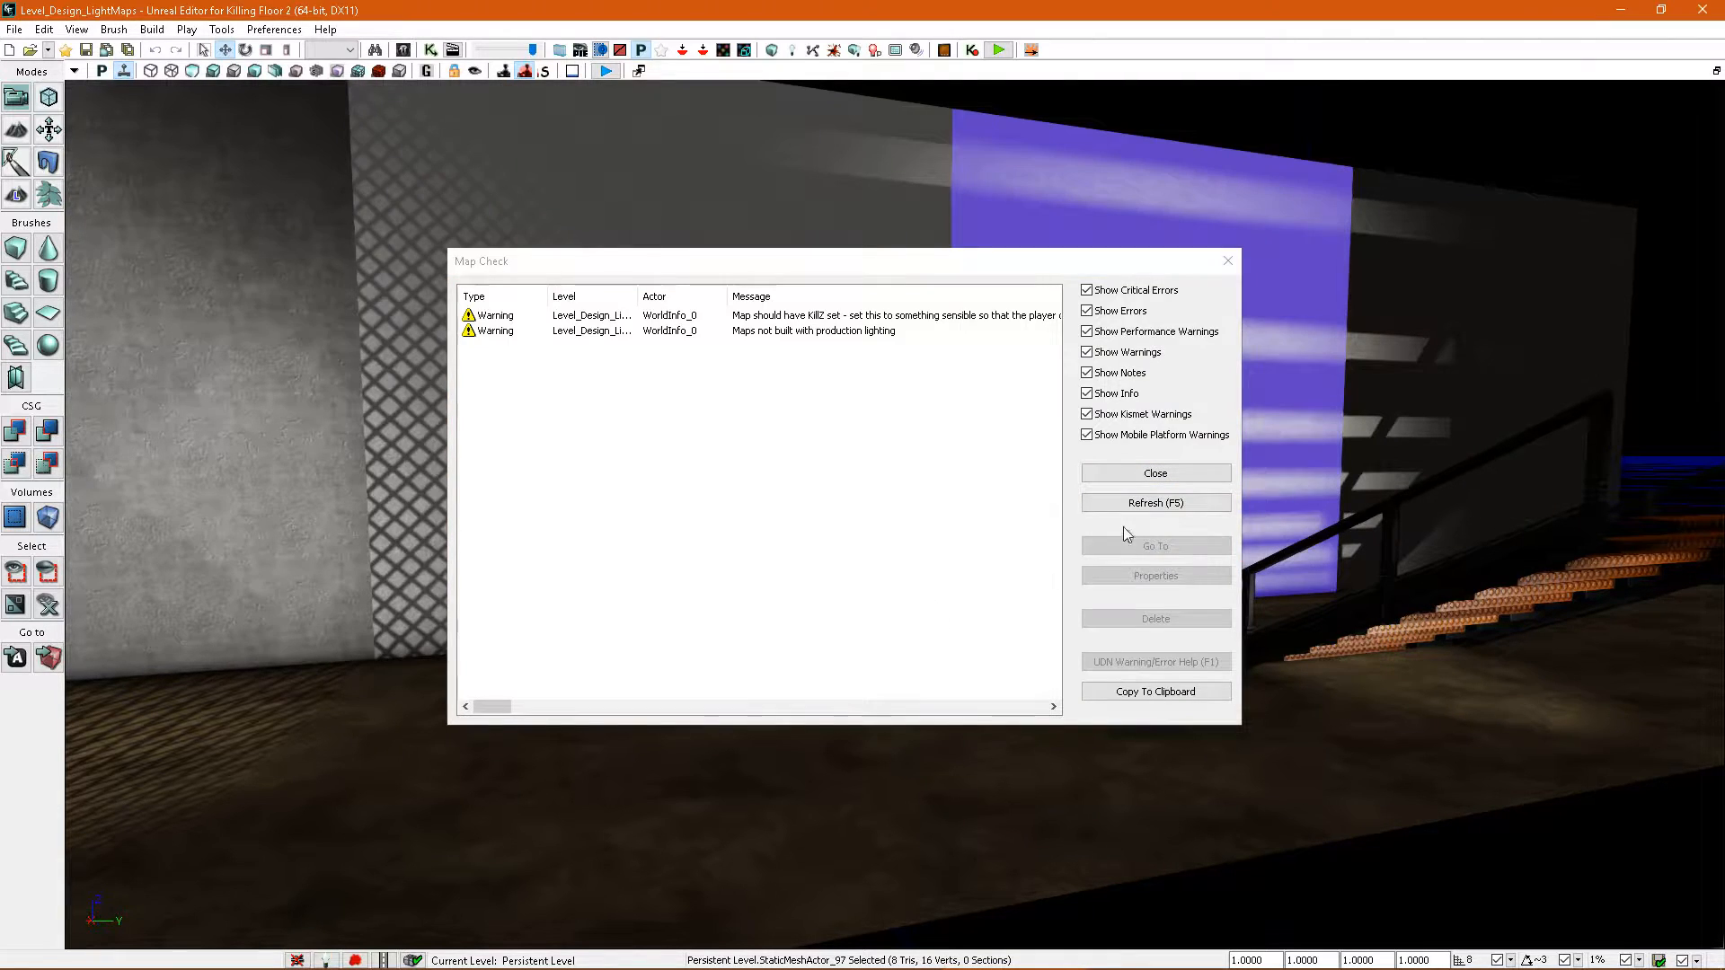
{"action": "left_click", "coordinate": [1146, 476]}
{"action": "key", "text": "g"}
{"action": "mouse_move", "coordinate": [1148, 532]}
{"action": "right_mouse_down"}
{"action": "mouse_move", "coordinate": [1186, 532]}
{"action": "mouse_move", "coordinate": [1159, 512]}
{"action": "right_mouse_up"}
{"action": "right_click_drag", "start_coordinate": [1123, 589], "coordinate": [1195, 575]}
{"action": "key", "text": "g"}
{"action": "key", "text": "g"}
{"action": "mouse_move", "coordinate": [1070, 628]}
{"action": "right_mouse_down"}
{"action": "mouse_move", "coordinate": [1071, 656]}
{"action": "mouse_move", "coordinate": [1072, 589]}
{"action": "mouse_move", "coordinate": [1068, 660]}
{"action": "right_mouse_up"}
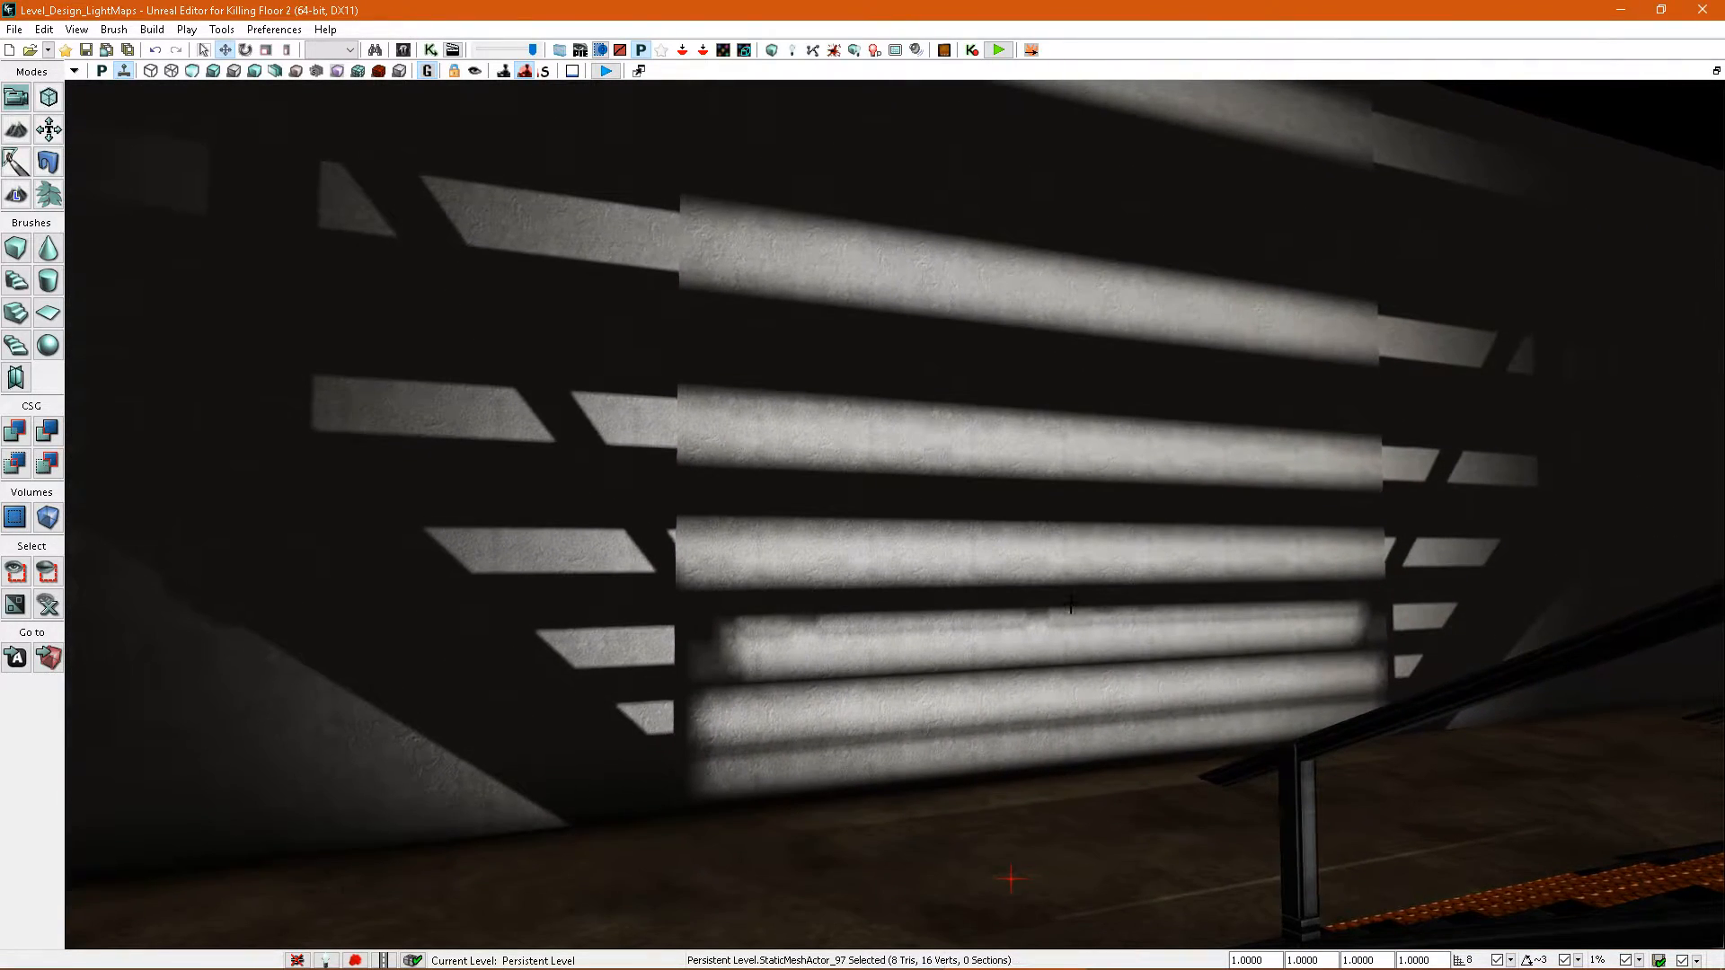
{"action": "right_click_drag", "start_coordinate": [1060, 594], "coordinate": [764, 516]}
- Examine the baked shadows on the 128-resolution wall sections against those on the neighbouring sections
{"action": "key", "text": "g"}
{"action": "key", "text": "s"}
{"action": "key", "text": "s"}
{"action": "key", "text": "w"}
{"action": "key", "text": "s"}
{"action": "key", "text": "d"}
{"action": "left_click", "coordinate": [1054, 508]}
{"action": "key", "text": "s"}
{"action": "key", "text": "s"}
{"action": "key", "text": "s"}
{"action": "left_click", "coordinate": [1039, 558]}
{"action": "right_click_drag", "start_coordinate": [1039, 558], "coordinate": [970, 597]}
{"action": "key", "text": "d"}
{"action": "key", "text": "a"}
{"action": "key", "text": "g"}
{"action": "key", "text": "g"}
{"action": "key", "text": "a"}
- Set the mesh-shadowed wall section's Overridden Light Map Res to 256 and close its properties
{"action": "left_click", "coordinate": [1049, 524]}
{"action": "key", "text": "w"}
{"action": "left_click", "coordinate": [1063, 516]}
{"action": "key", "text": "d"}
{"action": "key", "text": "d"}
{"action": "key", "text": "s"}
{"action": "key", "text": "F4"}
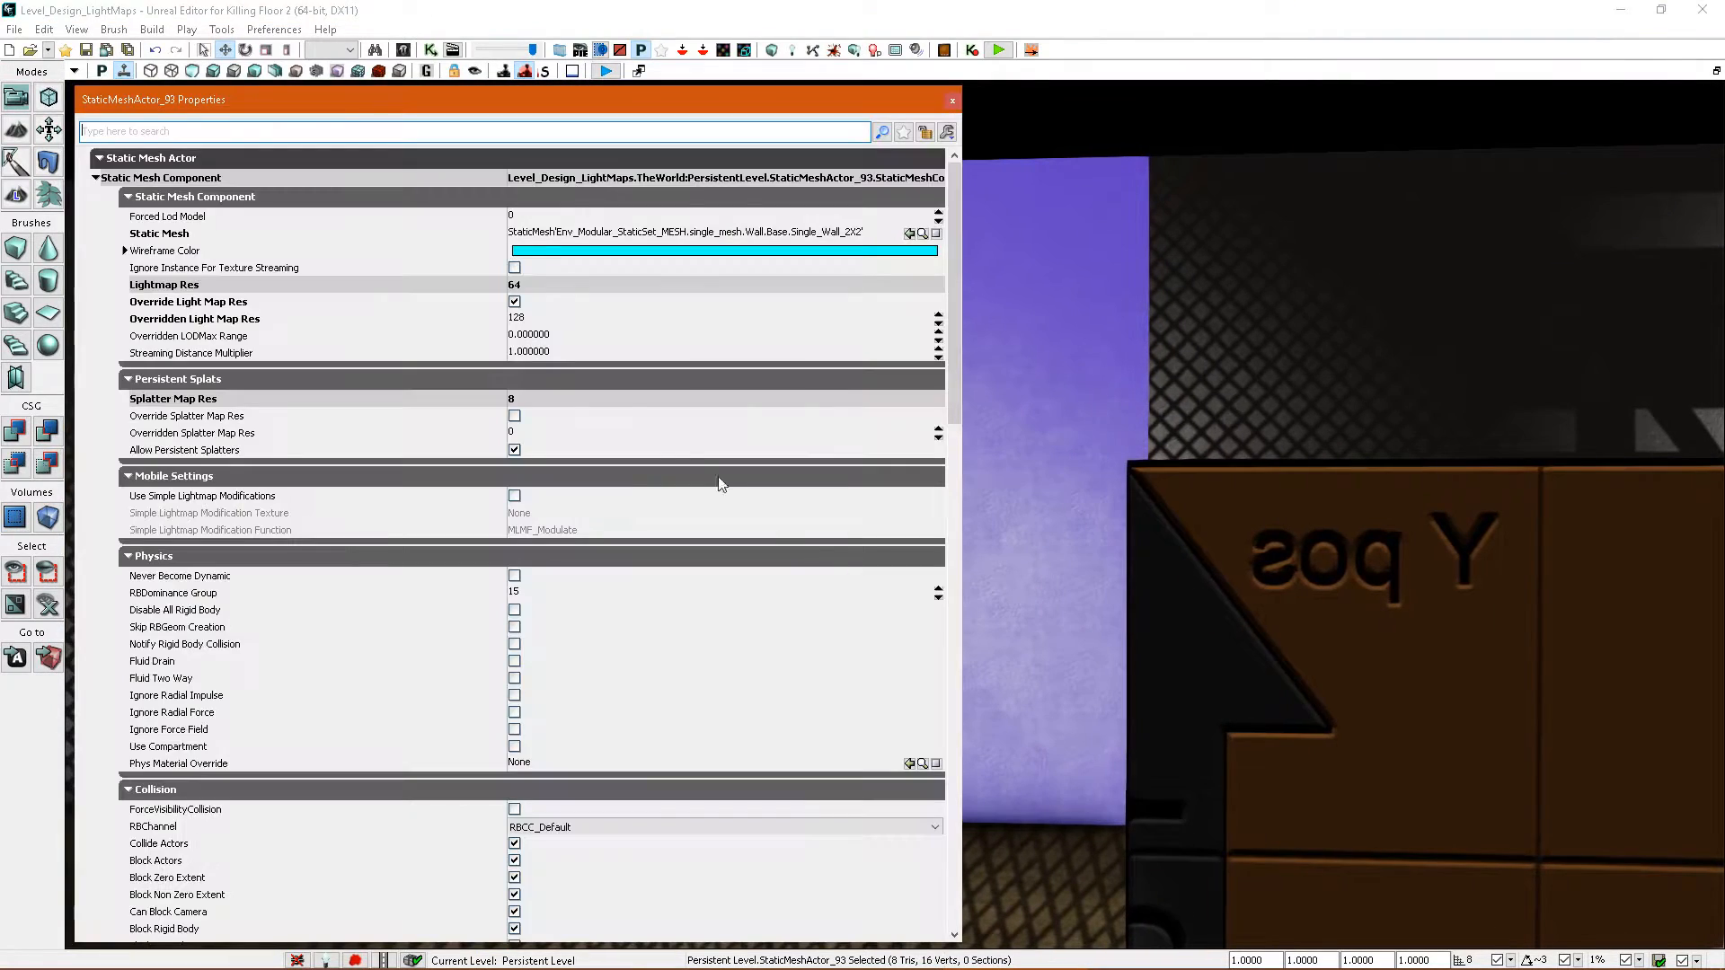
{"action": "left_click", "coordinate": [551, 321]}
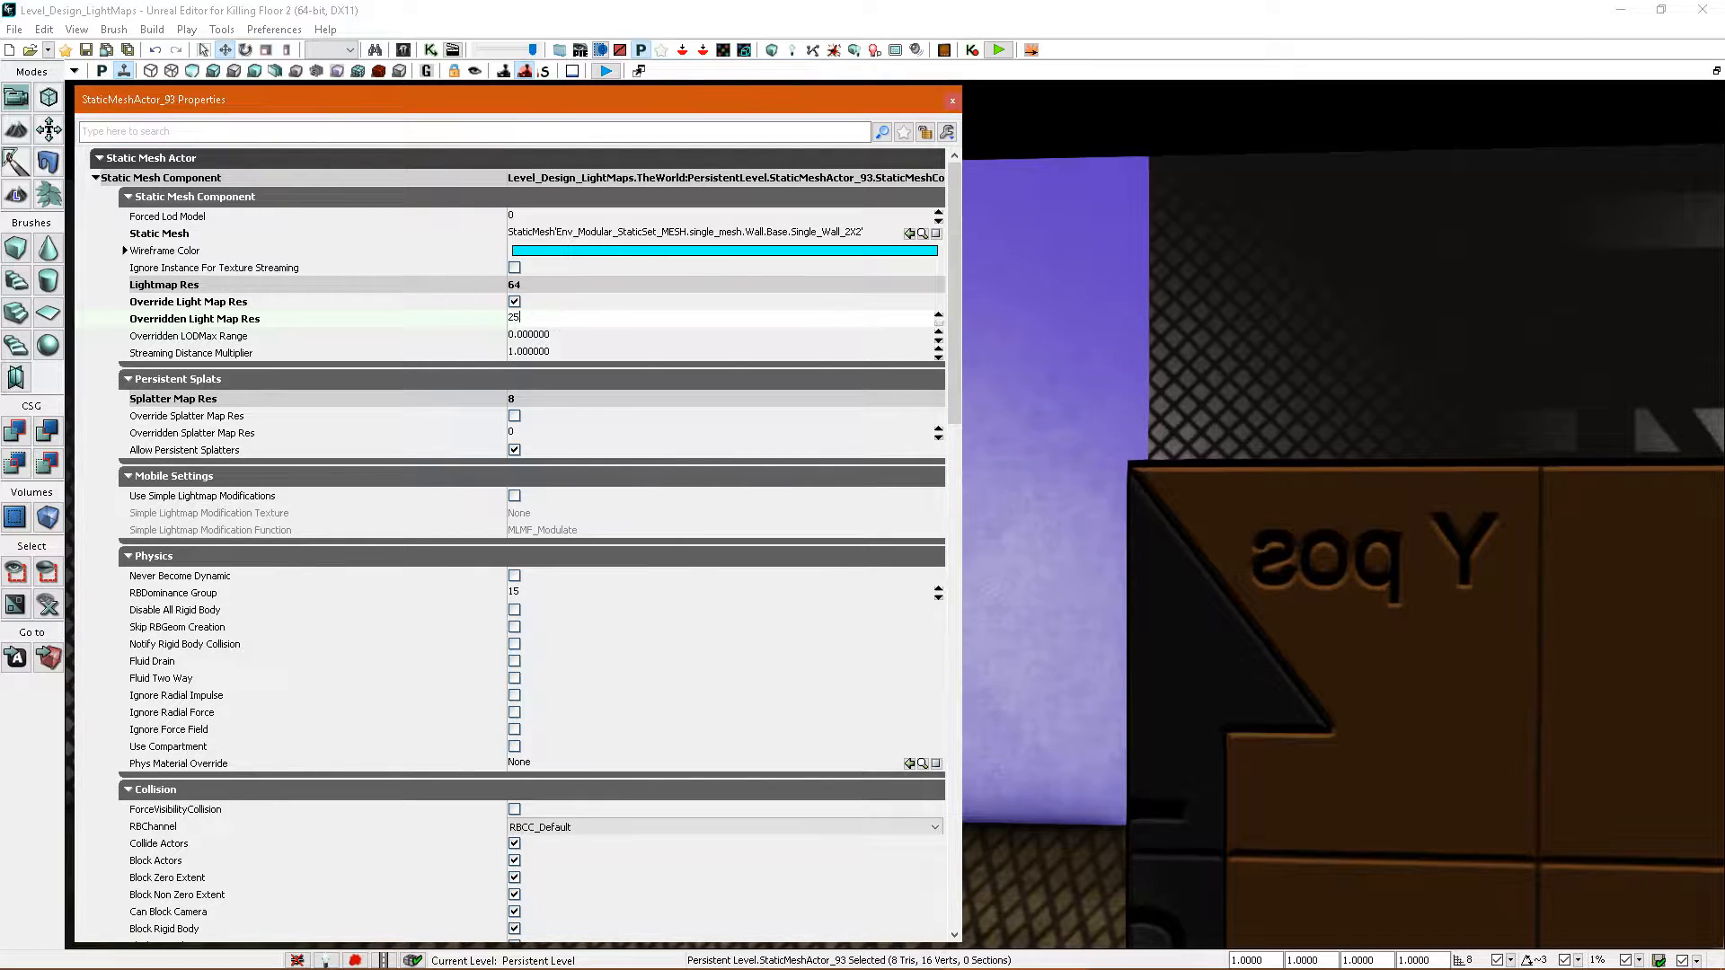
{"action": "left_click", "coordinate": [557, 321]}
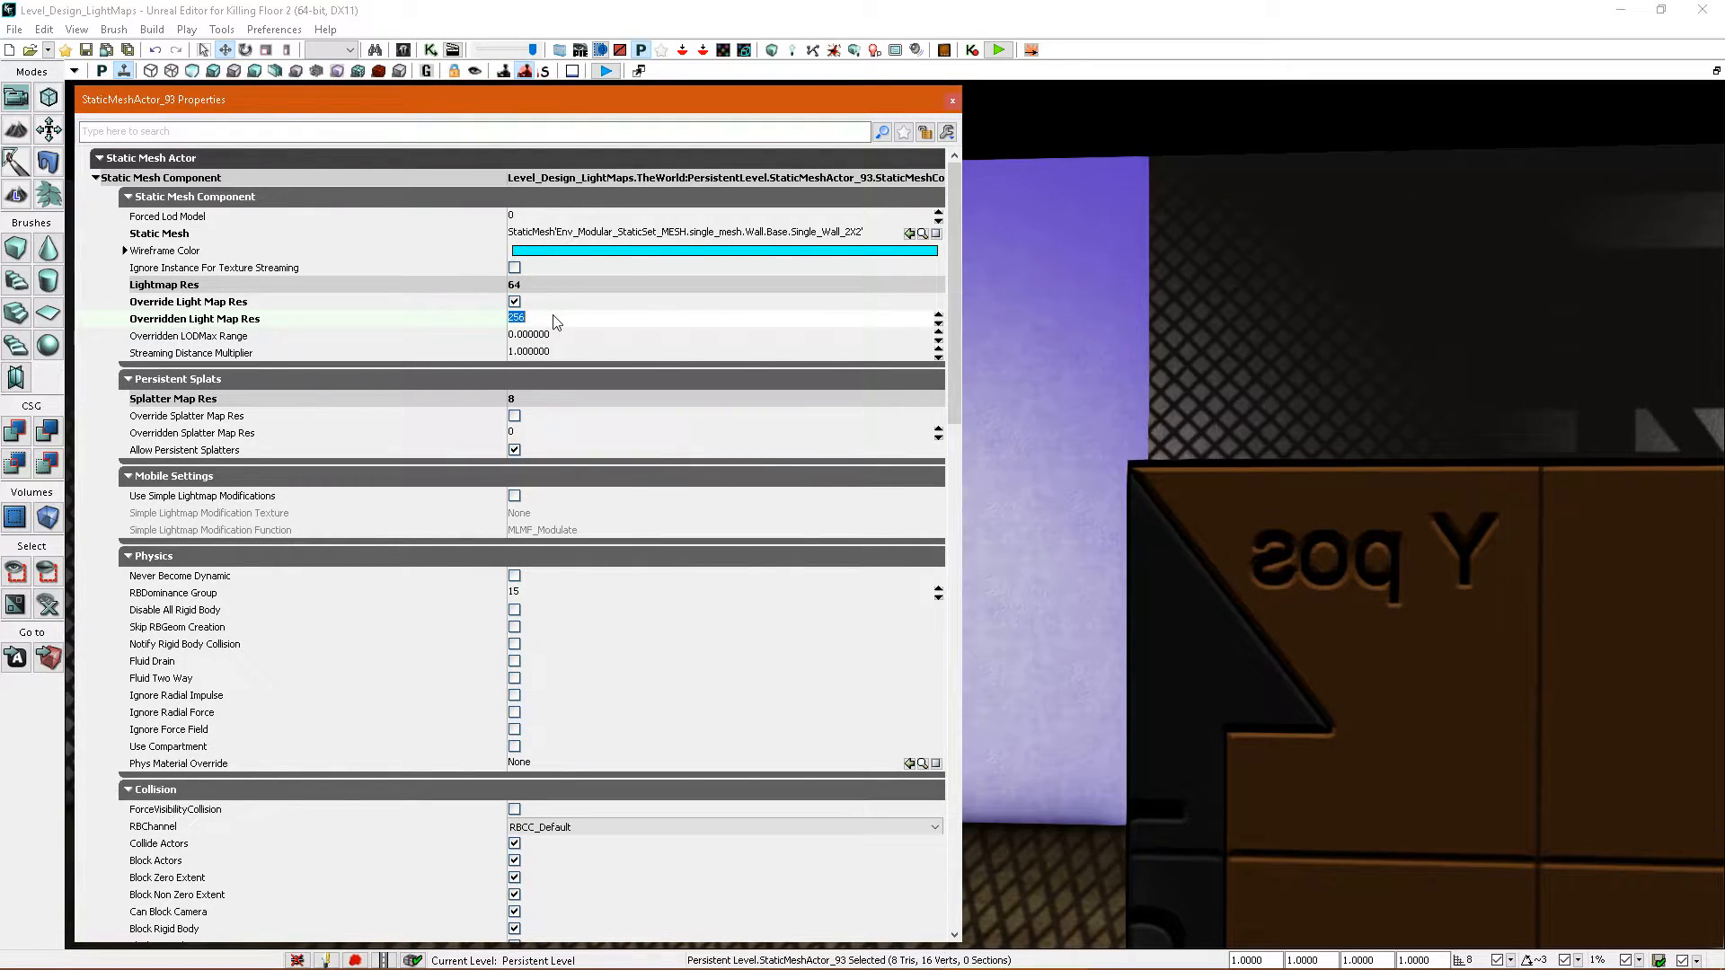
{"action": "key", "text": "w"}
{"action": "right_click_drag", "start_coordinate": [1182, 373], "coordinate": [1186, 370]}
{"action": "key", "text": "a"}
{"action": "left_click", "coordinate": [953, 101]}
- Select the stair wall section together with the mesh-shadowed one and set Overridden Light Map Res to 256 for both
{"action": "key", "text": "s"}
{"action": "left_click", "coordinate": [1221, 373], "text": "ctrl"}
{"action": "key", "text": "F4"}
{"action": "left_click", "coordinate": [529, 325]}
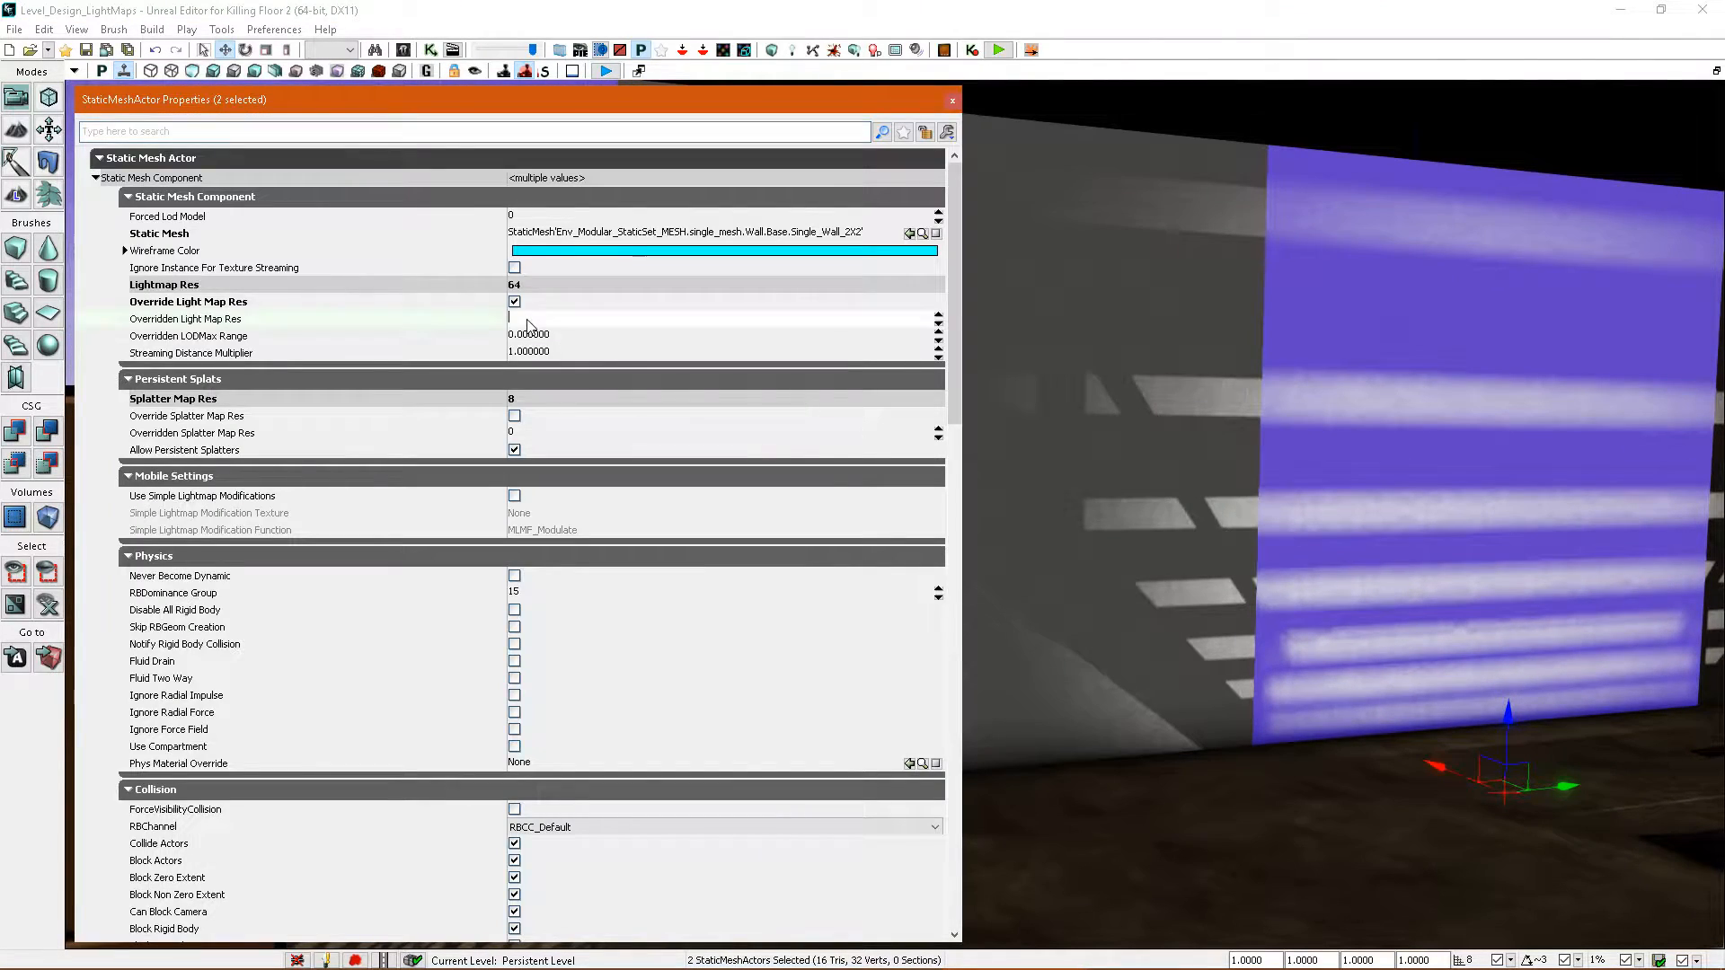
{"action": "key", "text": "Return"}
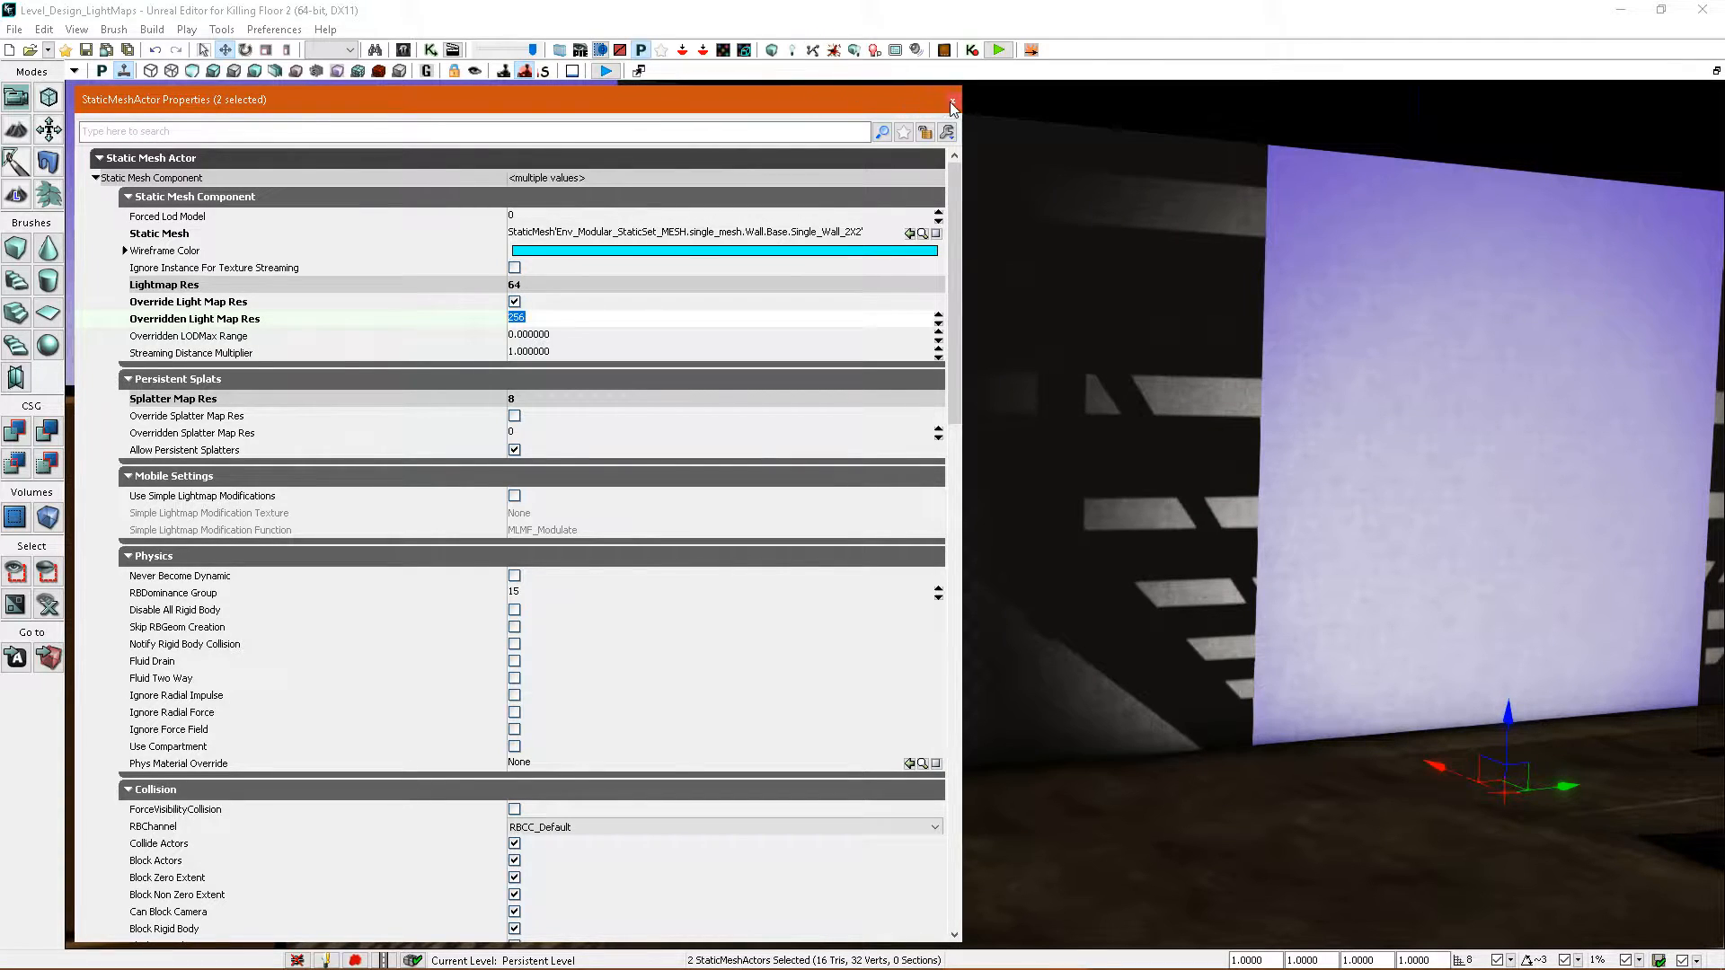
{"action": "left_click", "coordinate": [952, 104]}
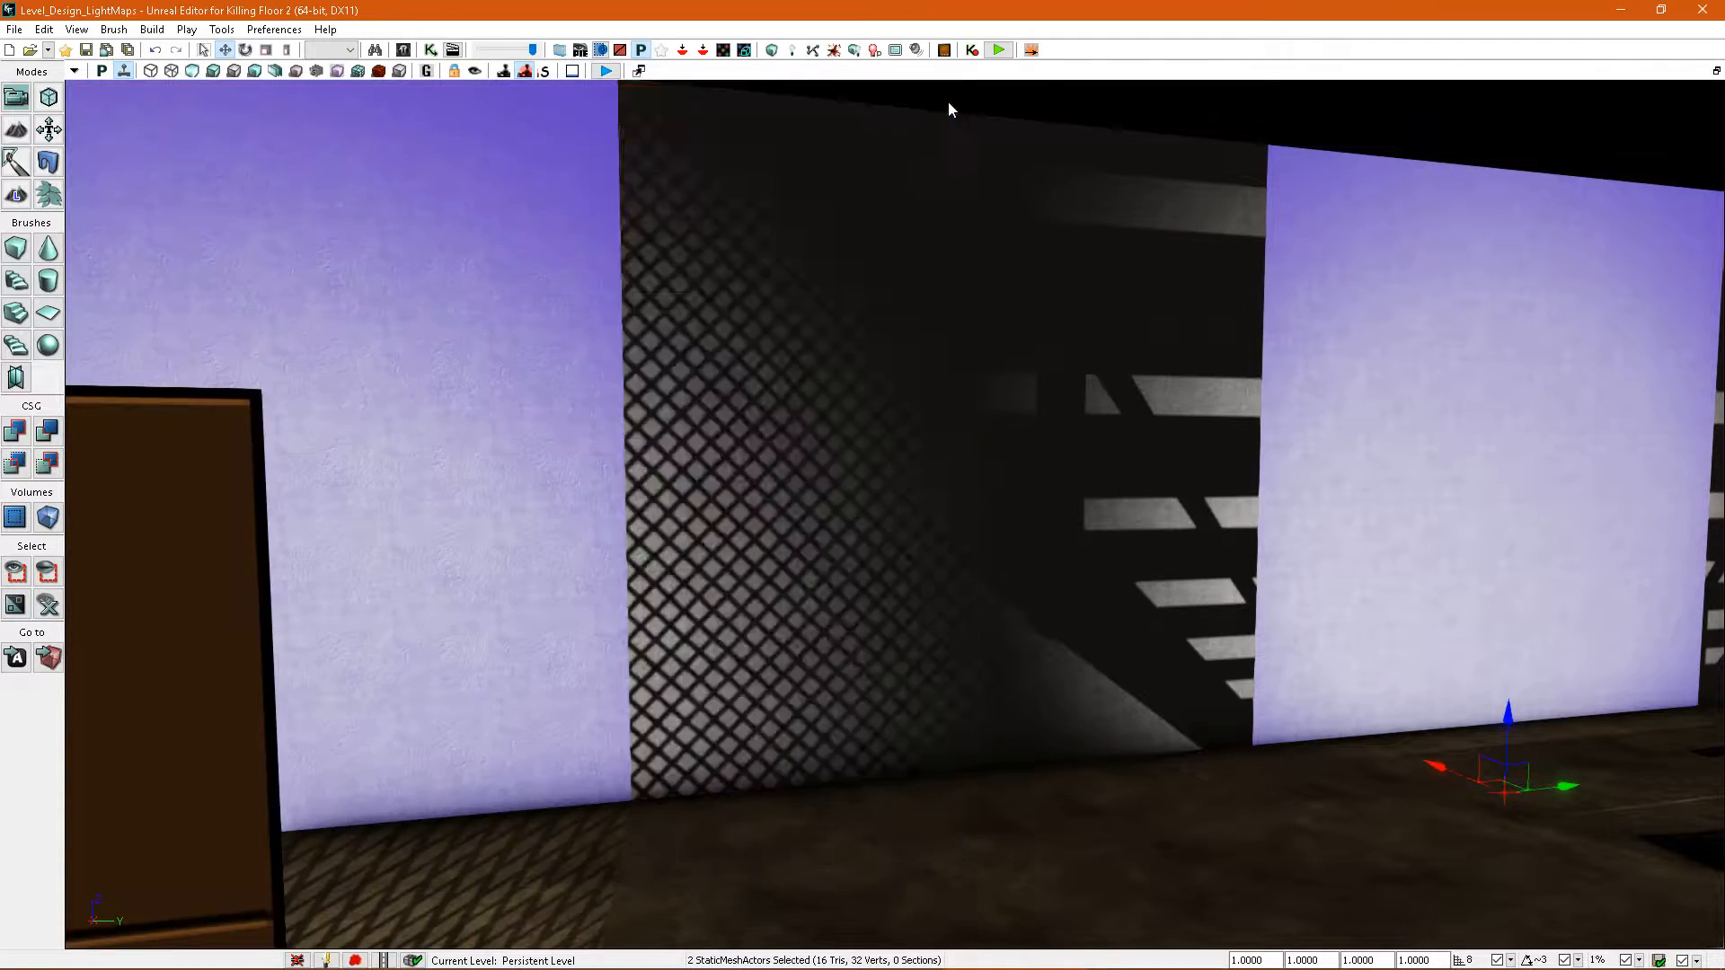
- Rebuild the map with the 256 overrides, dismiss the Map Check, and compare the wall shadows in game view
{"action": "left_click", "coordinate": [855, 52]}
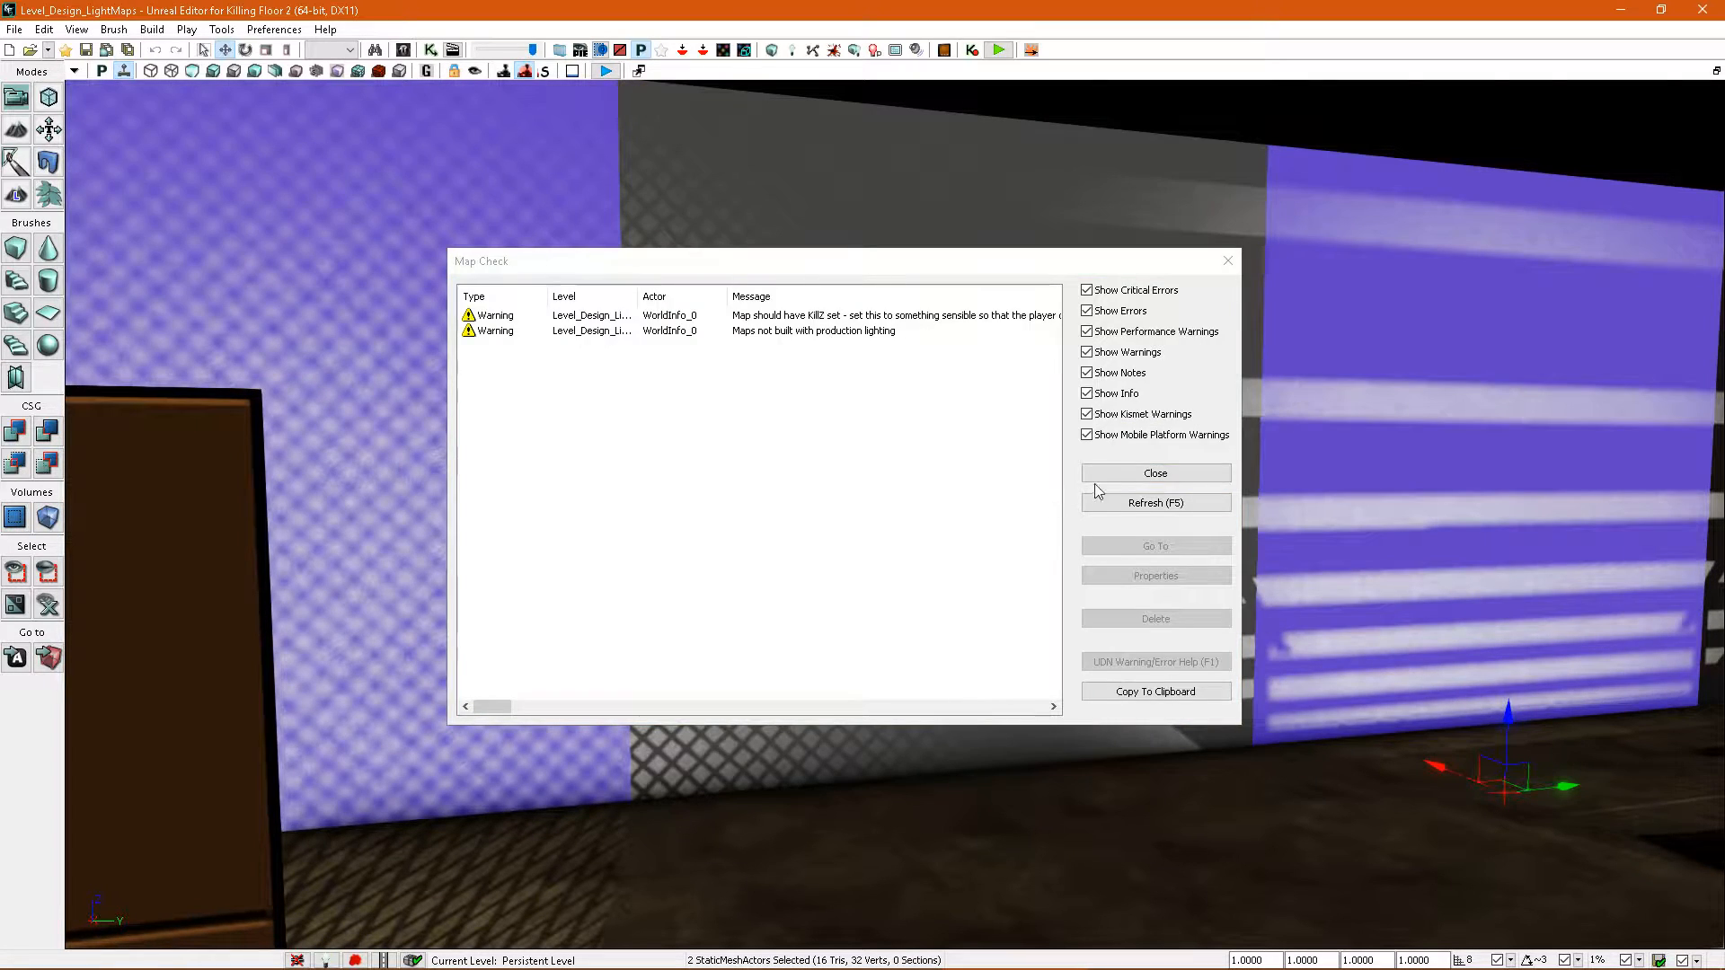
{"action": "left_click", "coordinate": [1114, 476]}
{"action": "right_click_drag", "start_coordinate": [1121, 528], "coordinate": [1149, 486]}
{"action": "key", "text": "g"}
{"action": "left_click", "coordinate": [1159, 528]}
{"action": "key", "text": "g"}
{"action": "mouse_move", "coordinate": [1125, 609]}
{"action": "right_mouse_down"}
{"action": "mouse_move", "coordinate": [1089, 624]}
{"action": "mouse_move", "coordinate": [1111, 620]}
{"action": "mouse_move", "coordinate": [1107, 585]}
{"action": "right_mouse_up"}
{"action": "key", "text": "g"}
{"action": "key", "text": "g"}
{"action": "key", "text": "g"}
{"action": "left_click", "coordinate": [1055, 523]}
{"action": "right_click_drag", "start_coordinate": [1055, 523], "coordinate": [970, 547]}
{"action": "key", "text": "g"}
{"action": "key", "text": "g"}
{"action": "left_click", "coordinate": [1058, 517]}
- Set the stair-shadowed wall section's Overridden Light Map Res to 512 and close its properties
{"action": "left_click", "coordinate": [1116, 541]}
{"action": "key", "text": "F4"}
{"action": "left_click", "coordinate": [541, 319]}
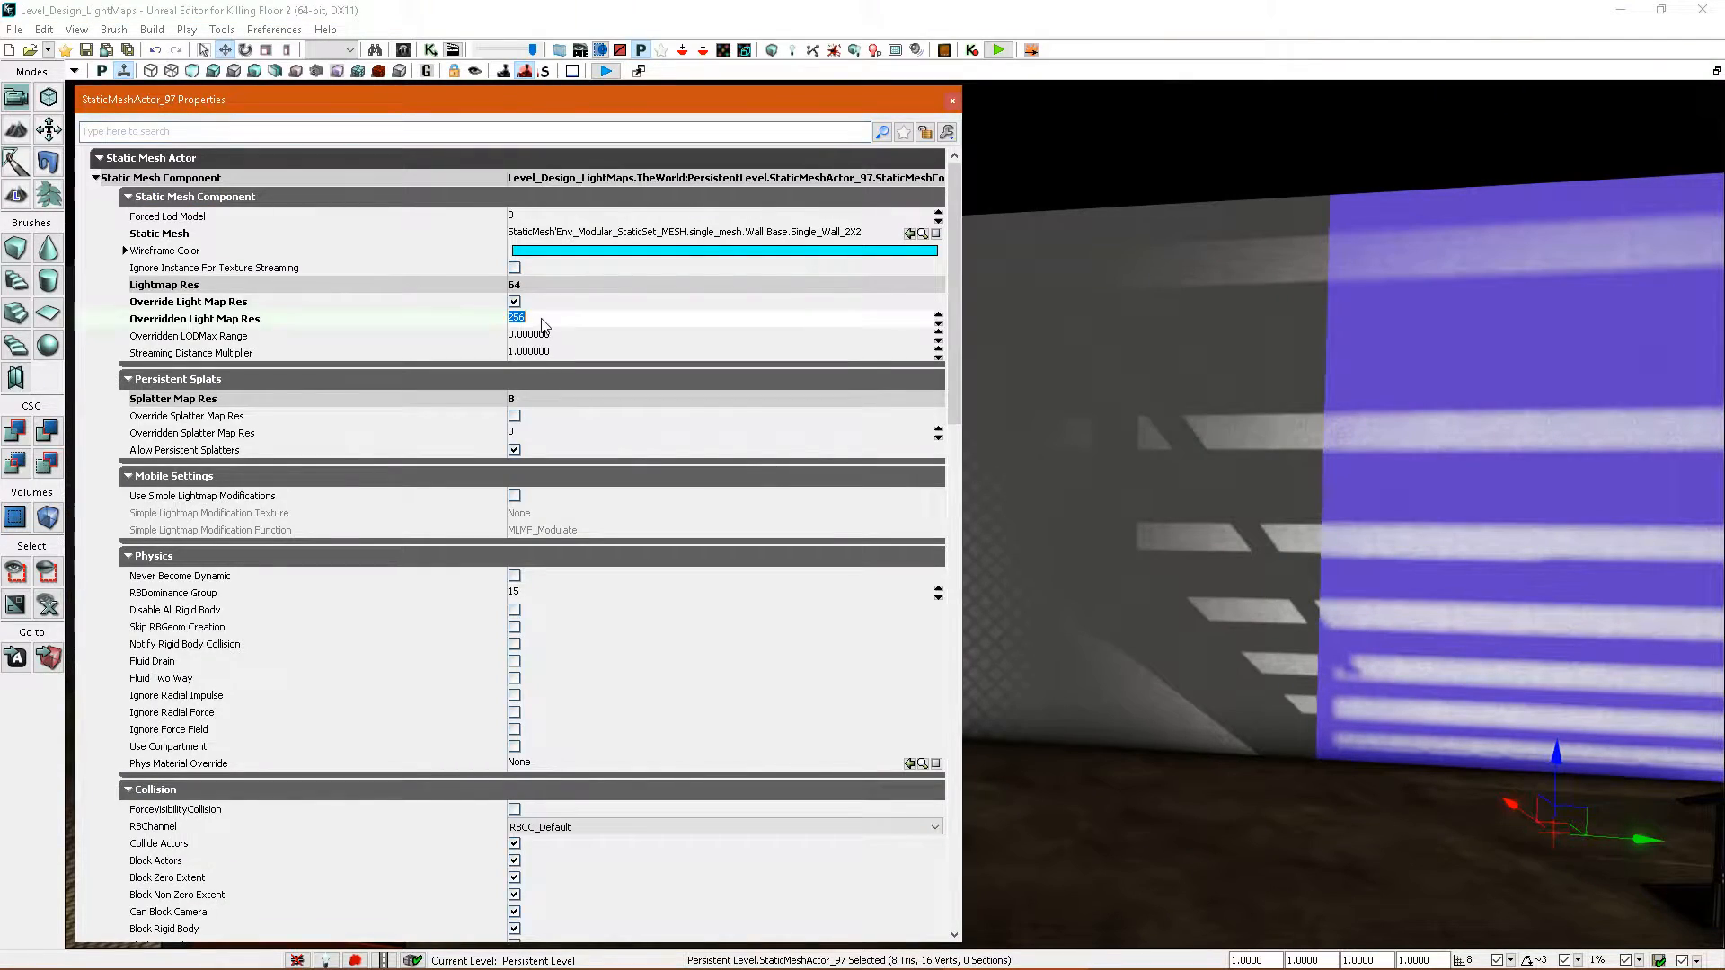
{"action": "key", "text": "Return"}
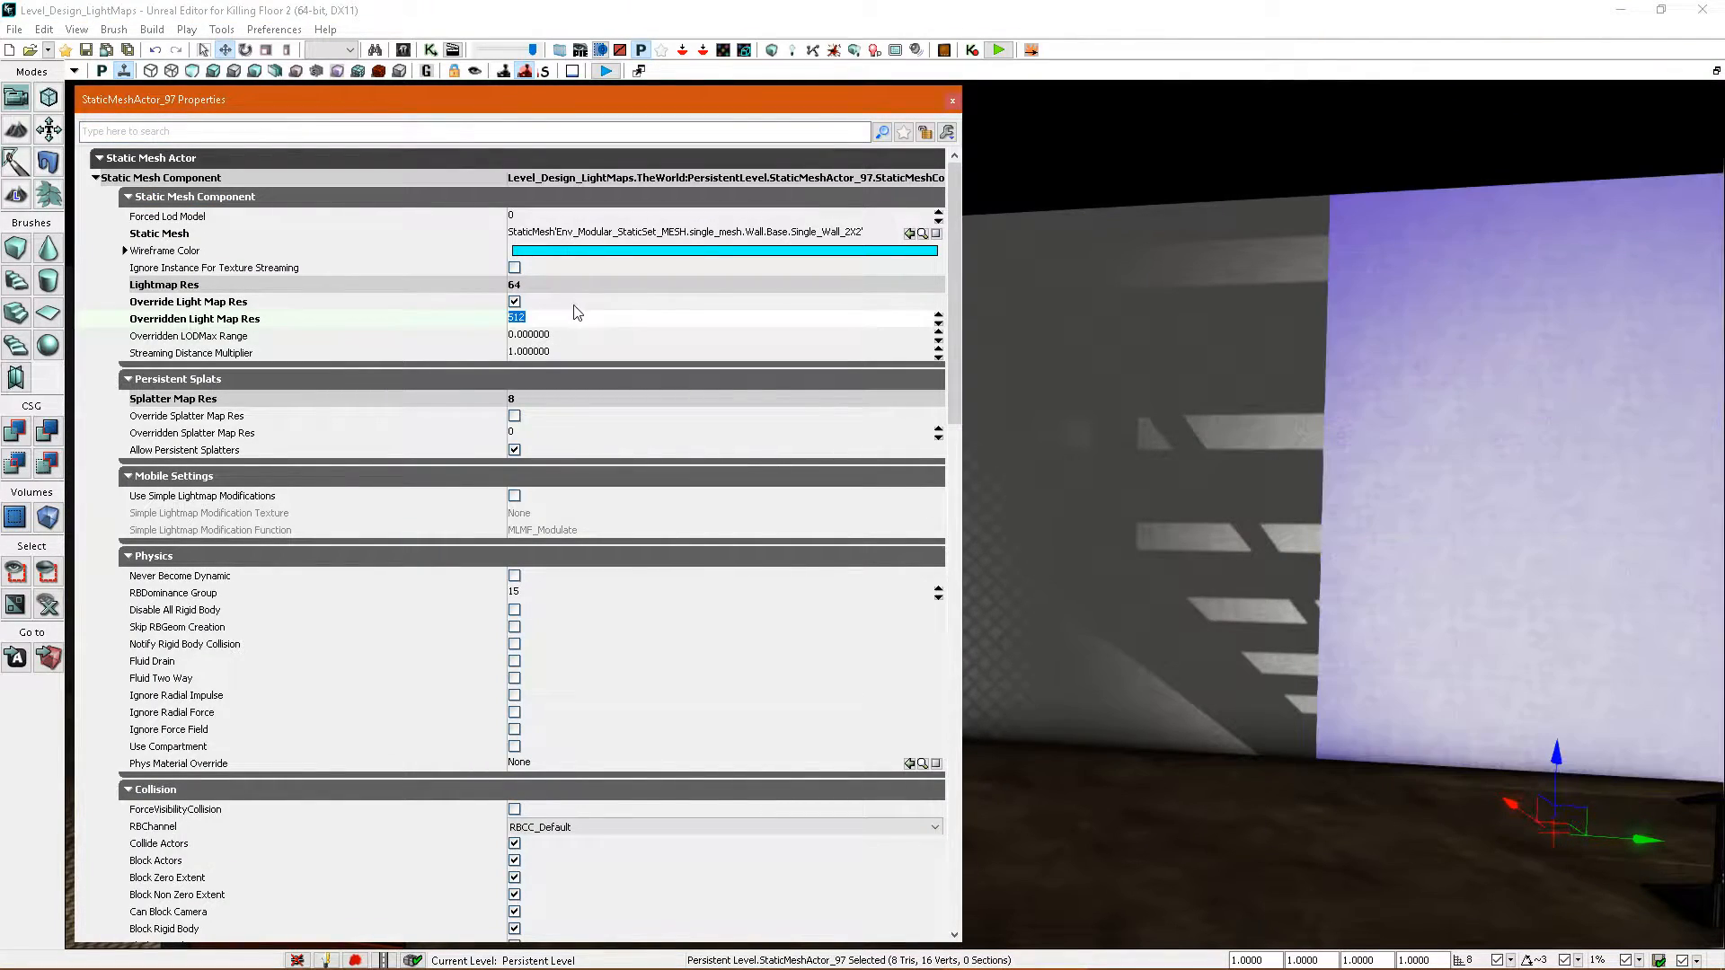
{"action": "left_click", "coordinate": [954, 100]}
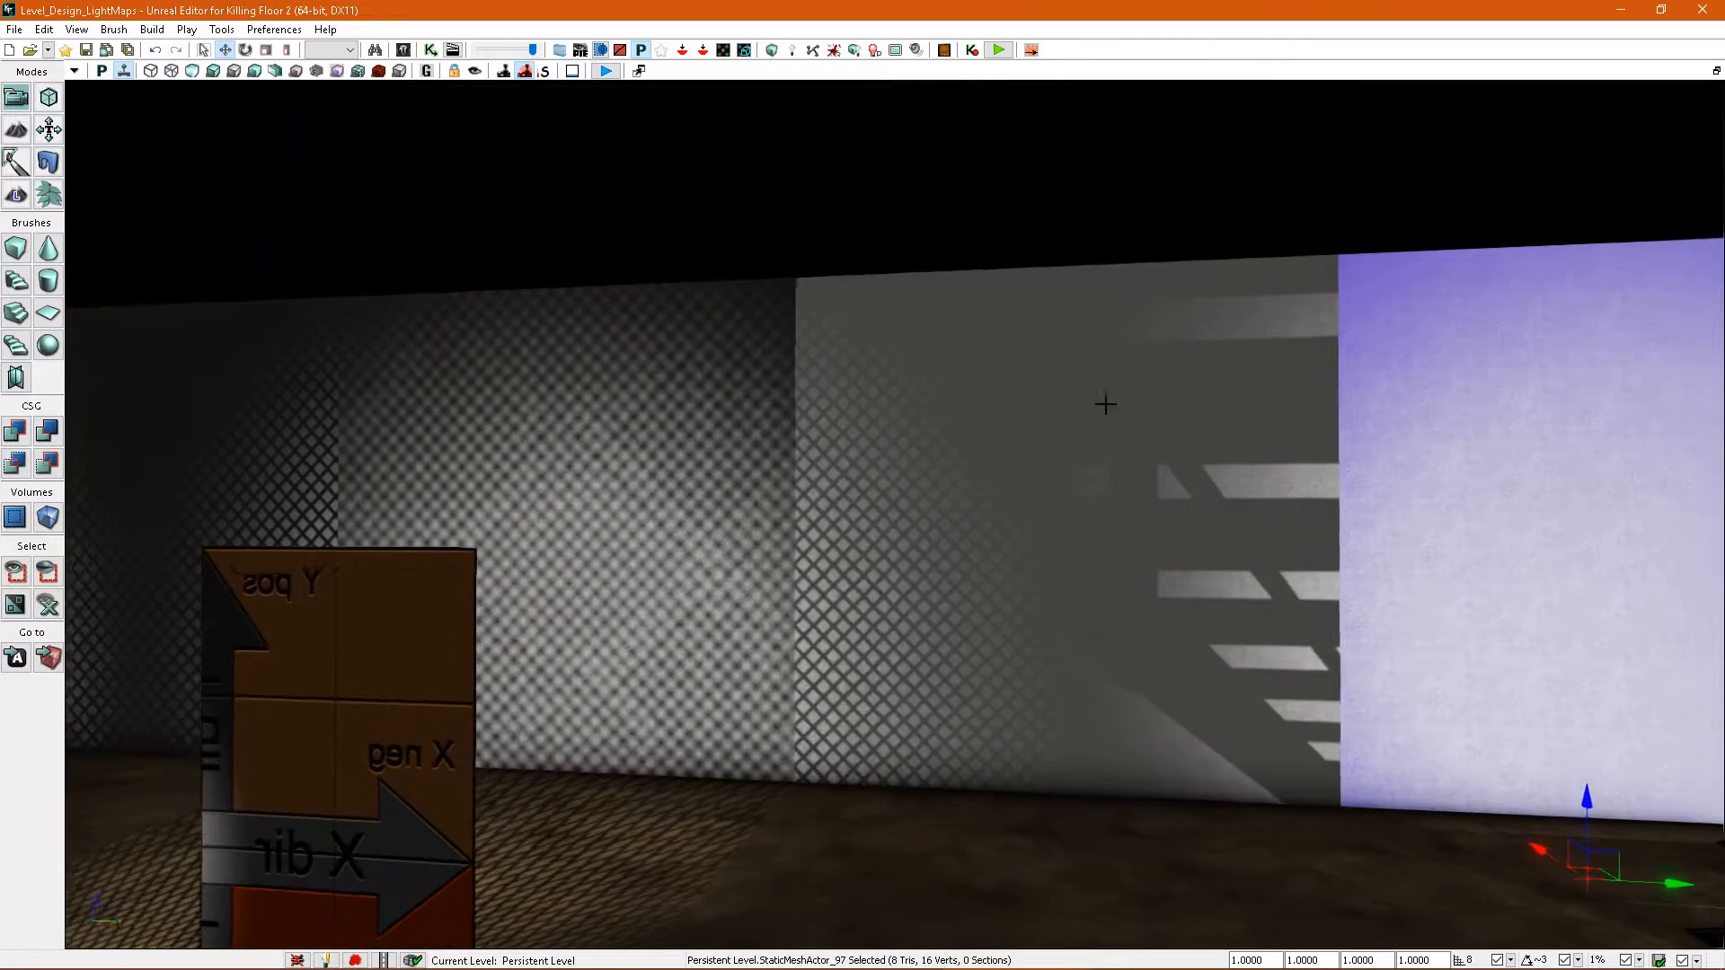
- Add the mesh-shadowed wall section to the selection and set Overridden Light Map Res to 512 for both sections
{"action": "right_click_drag", "start_coordinate": [1105, 400], "coordinate": [782, 470]}
{"action": "left_click", "coordinate": [745, 419], "text": "ctrl"}
{"action": "key", "text": "F4"}
{"action": "left_click", "coordinate": [541, 320]}
{"action": "type", "text": "512"}
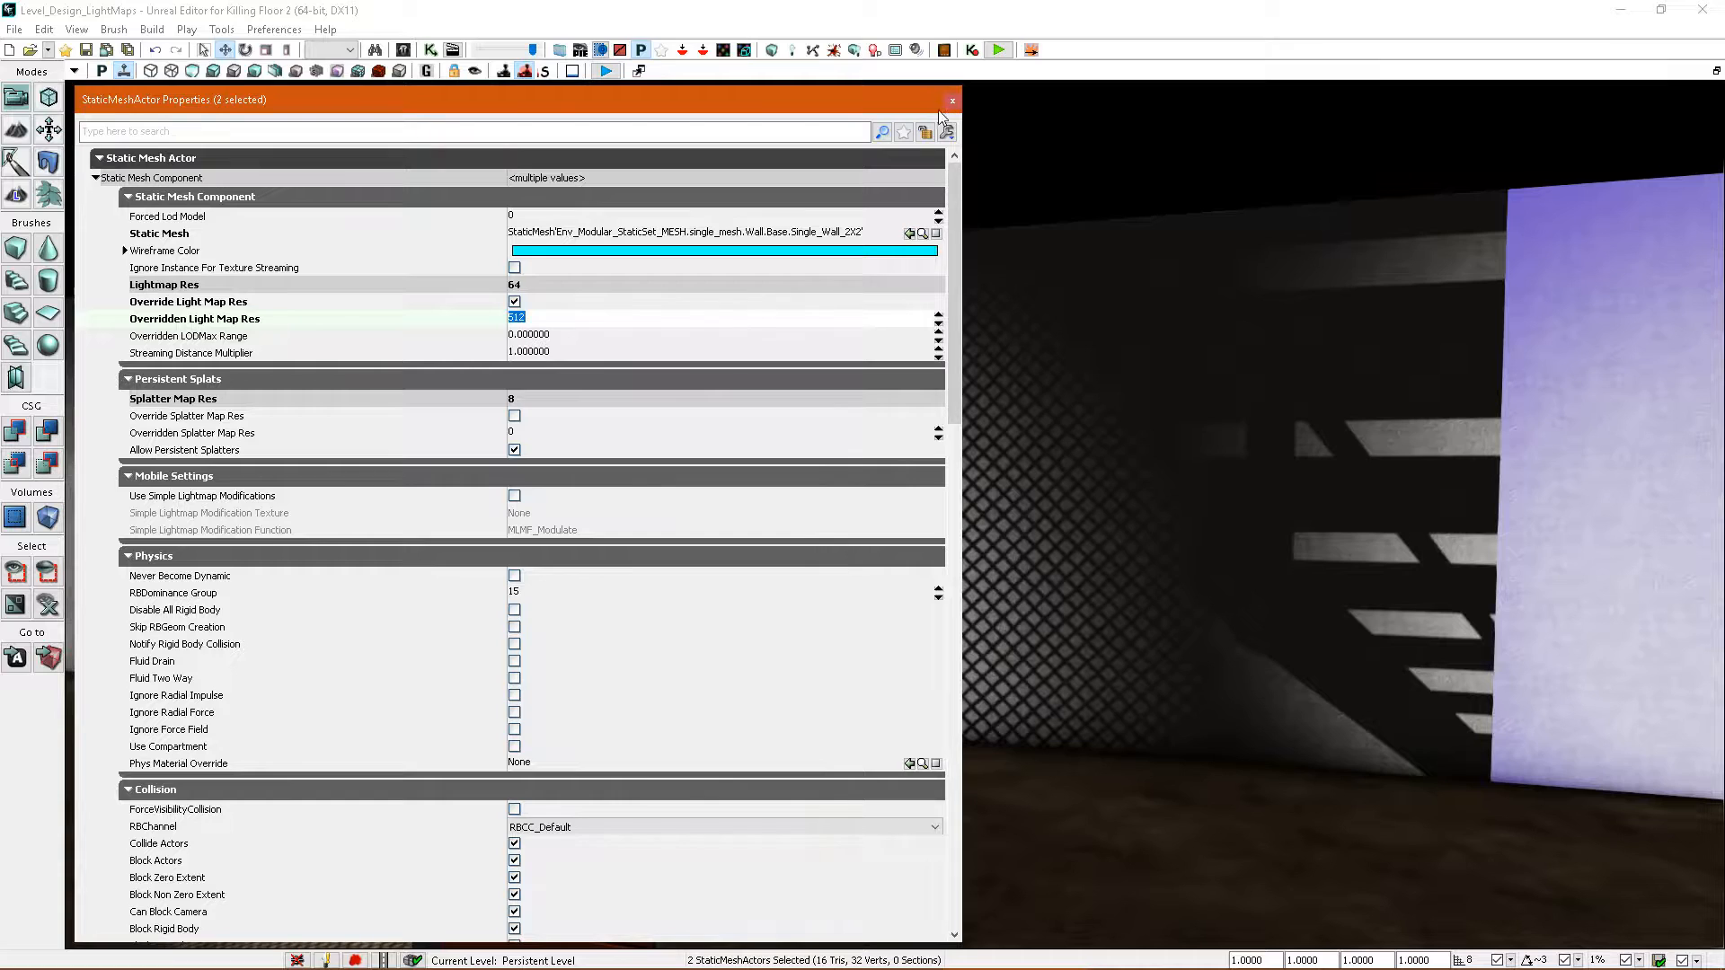
{"action": "left_click", "coordinate": [954, 101]}
- Rebuild the map with the 512 overrides, dismiss the Map Check, and inspect the stair wall's striped shadows in game view
{"action": "left_click", "coordinate": [855, 50]}
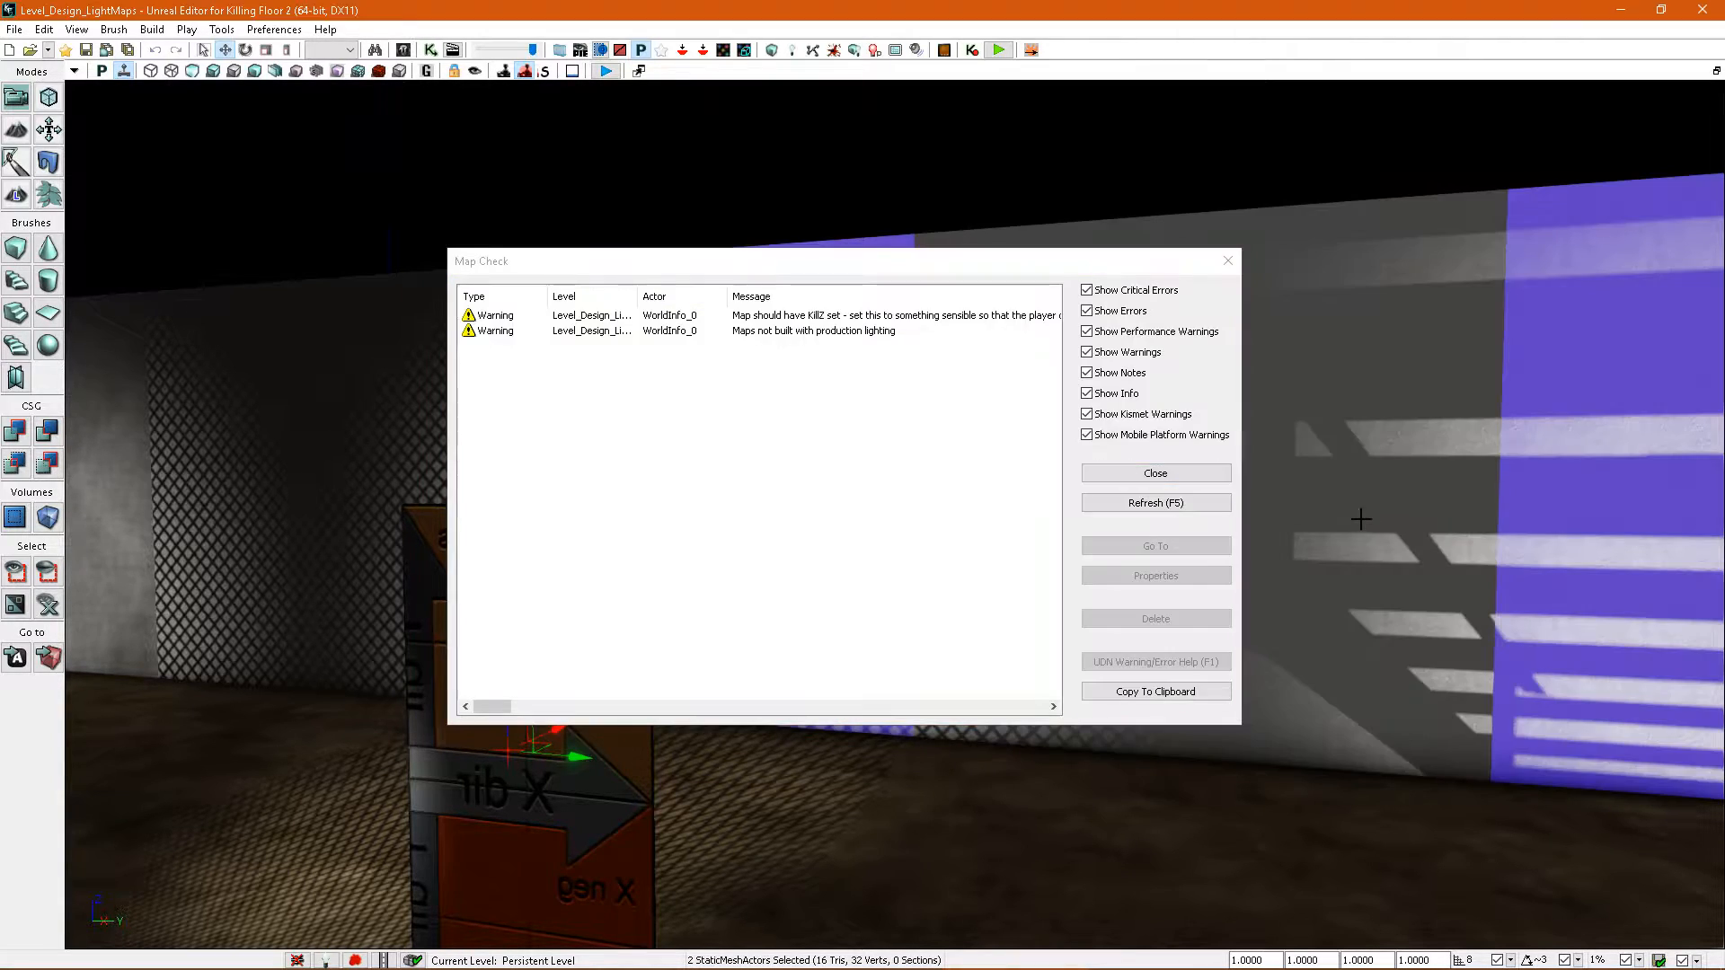
{"action": "left_click", "coordinate": [1194, 474]}
{"action": "right_click_drag", "start_coordinate": [1194, 475], "coordinate": [1121, 576]}
{"action": "left_click", "coordinate": [1067, 506]}
{"action": "key", "text": "g"}
{"action": "key", "text": "g"}
{"action": "key", "text": "g"}
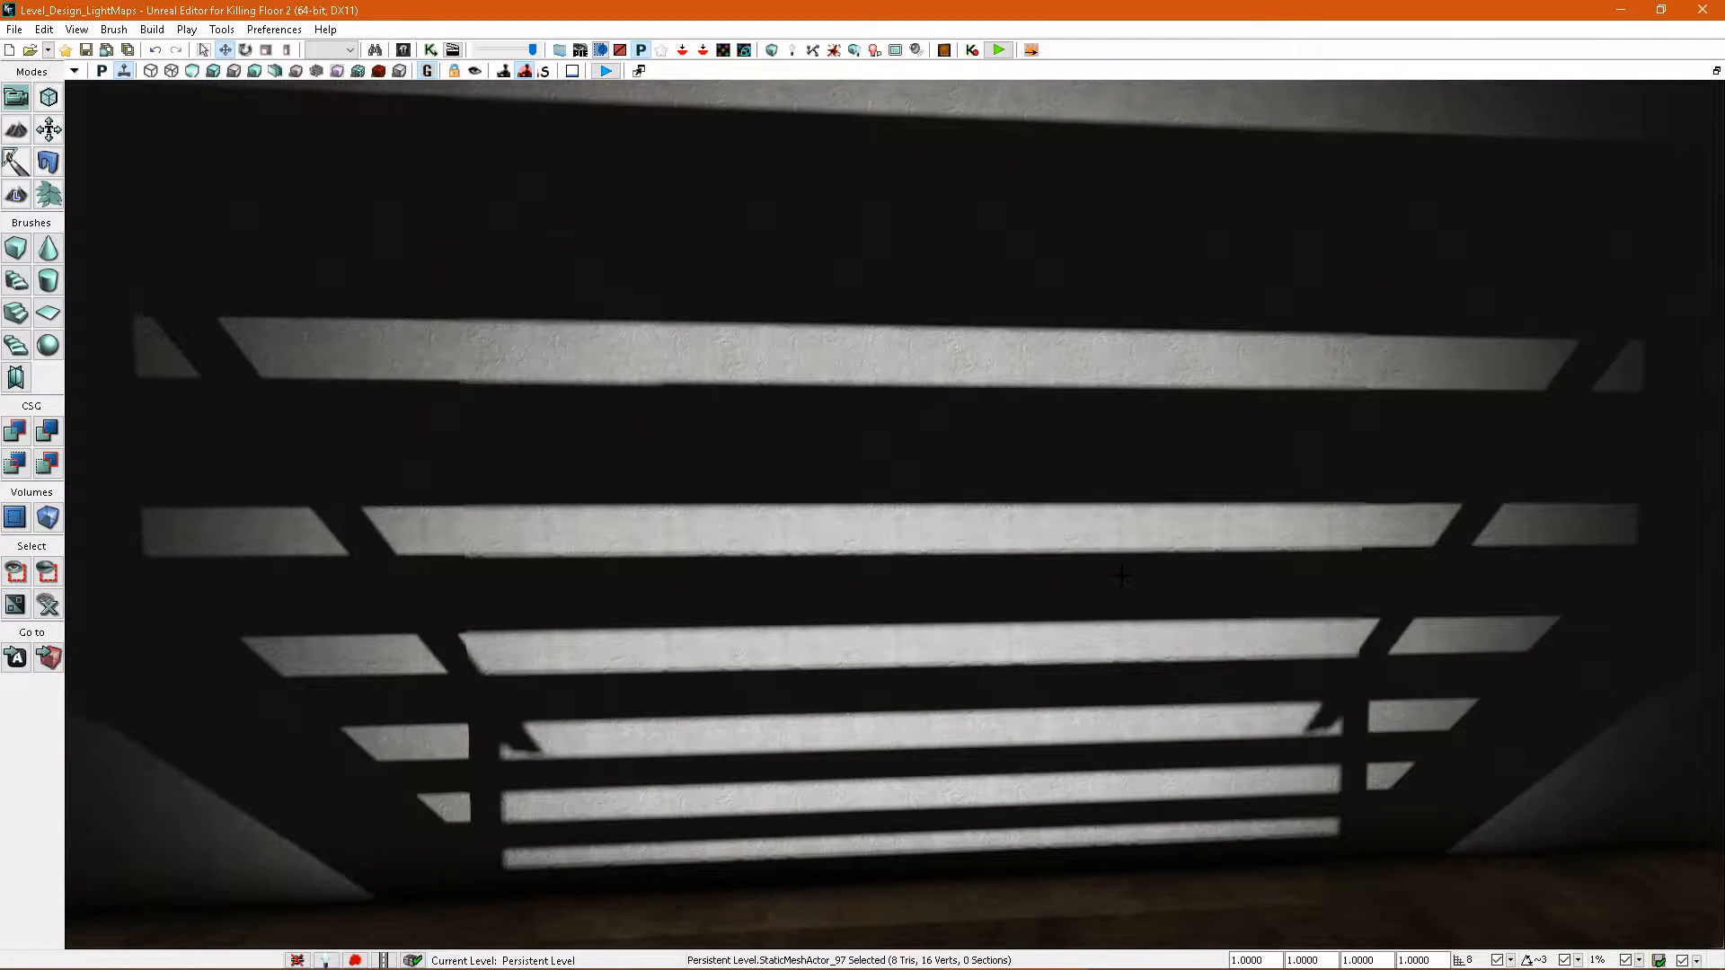
{"action": "key", "text": "g"}
- Inspect the mesh-shadowed wall section's 512-resolution shadow against its neighbouring sections, with and without game view
{"action": "right_click_drag", "start_coordinate": [1124, 569], "coordinate": [1043, 511]}
{"action": "left_click", "coordinate": [1063, 472]}
{"action": "key", "text": "g"}
{"action": "key", "text": "g"}
{"action": "key", "text": "g"}
{"action": "key", "text": "g"}
{"action": "right_click_drag", "start_coordinate": [849, 513], "coordinate": [831, 520]}
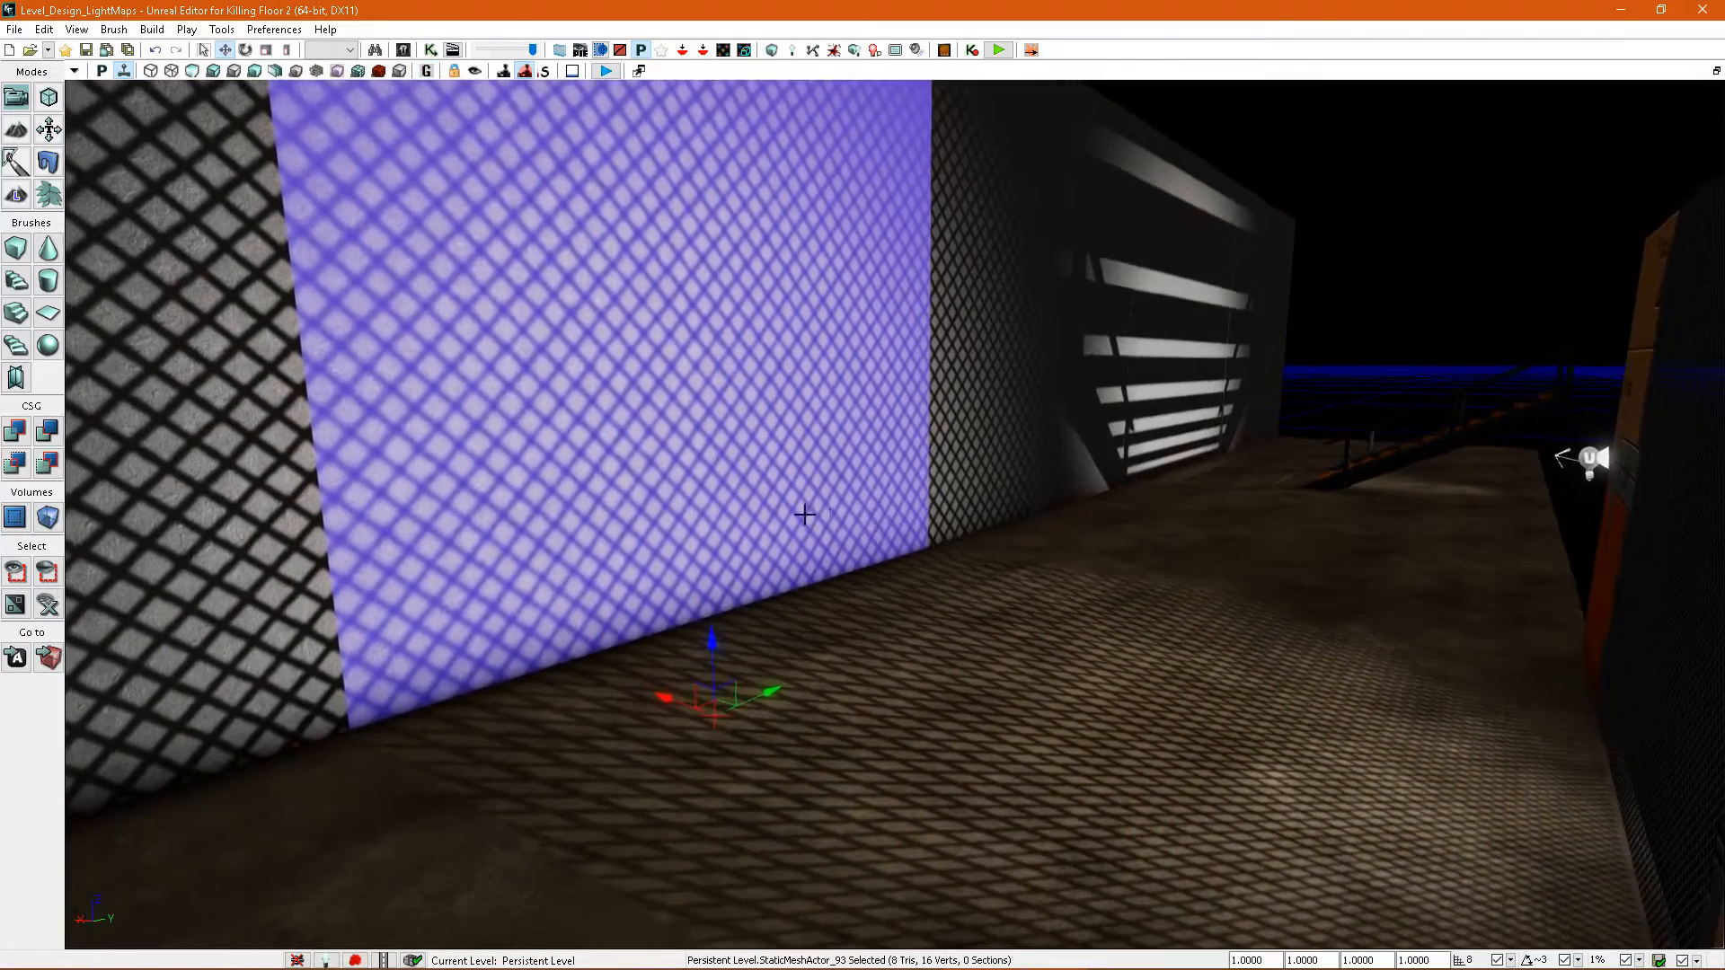
- Set the mesh-shadowed wall section's Overridden Light Map Res to 1024
{"action": "double_click", "coordinate": [831, 518]}
{"action": "right_click_drag", "start_coordinate": [1046, 426], "coordinate": [1033, 421]}
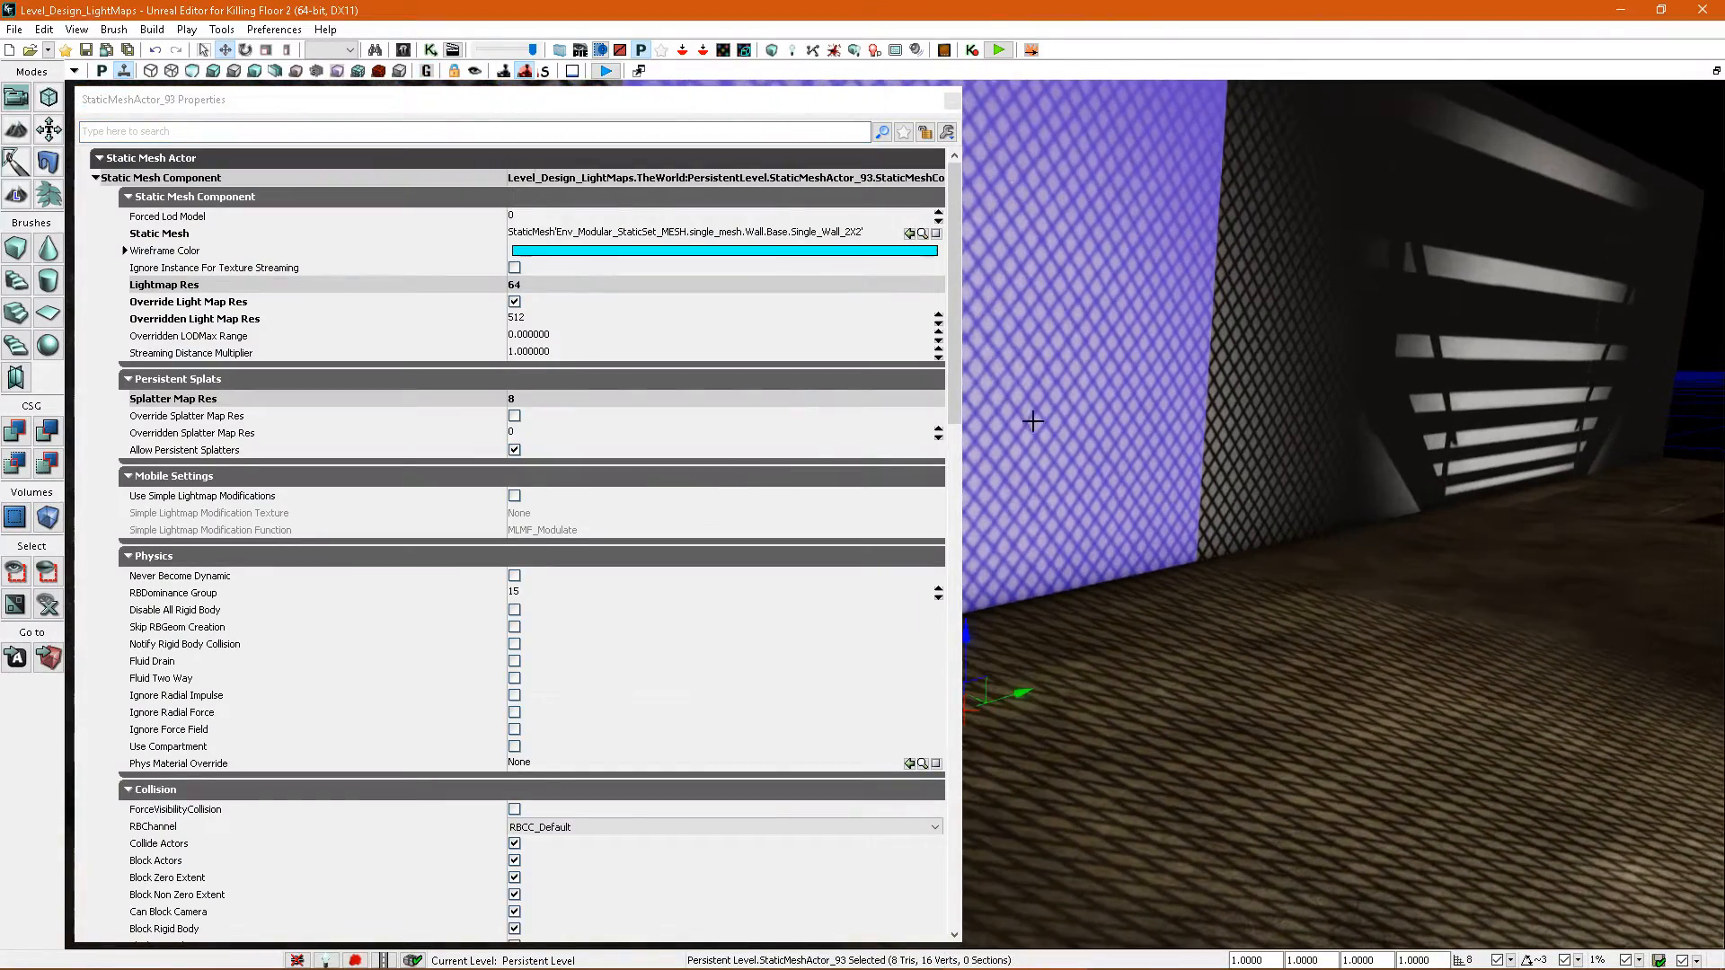
{"action": "left_click", "coordinate": [546, 319]}
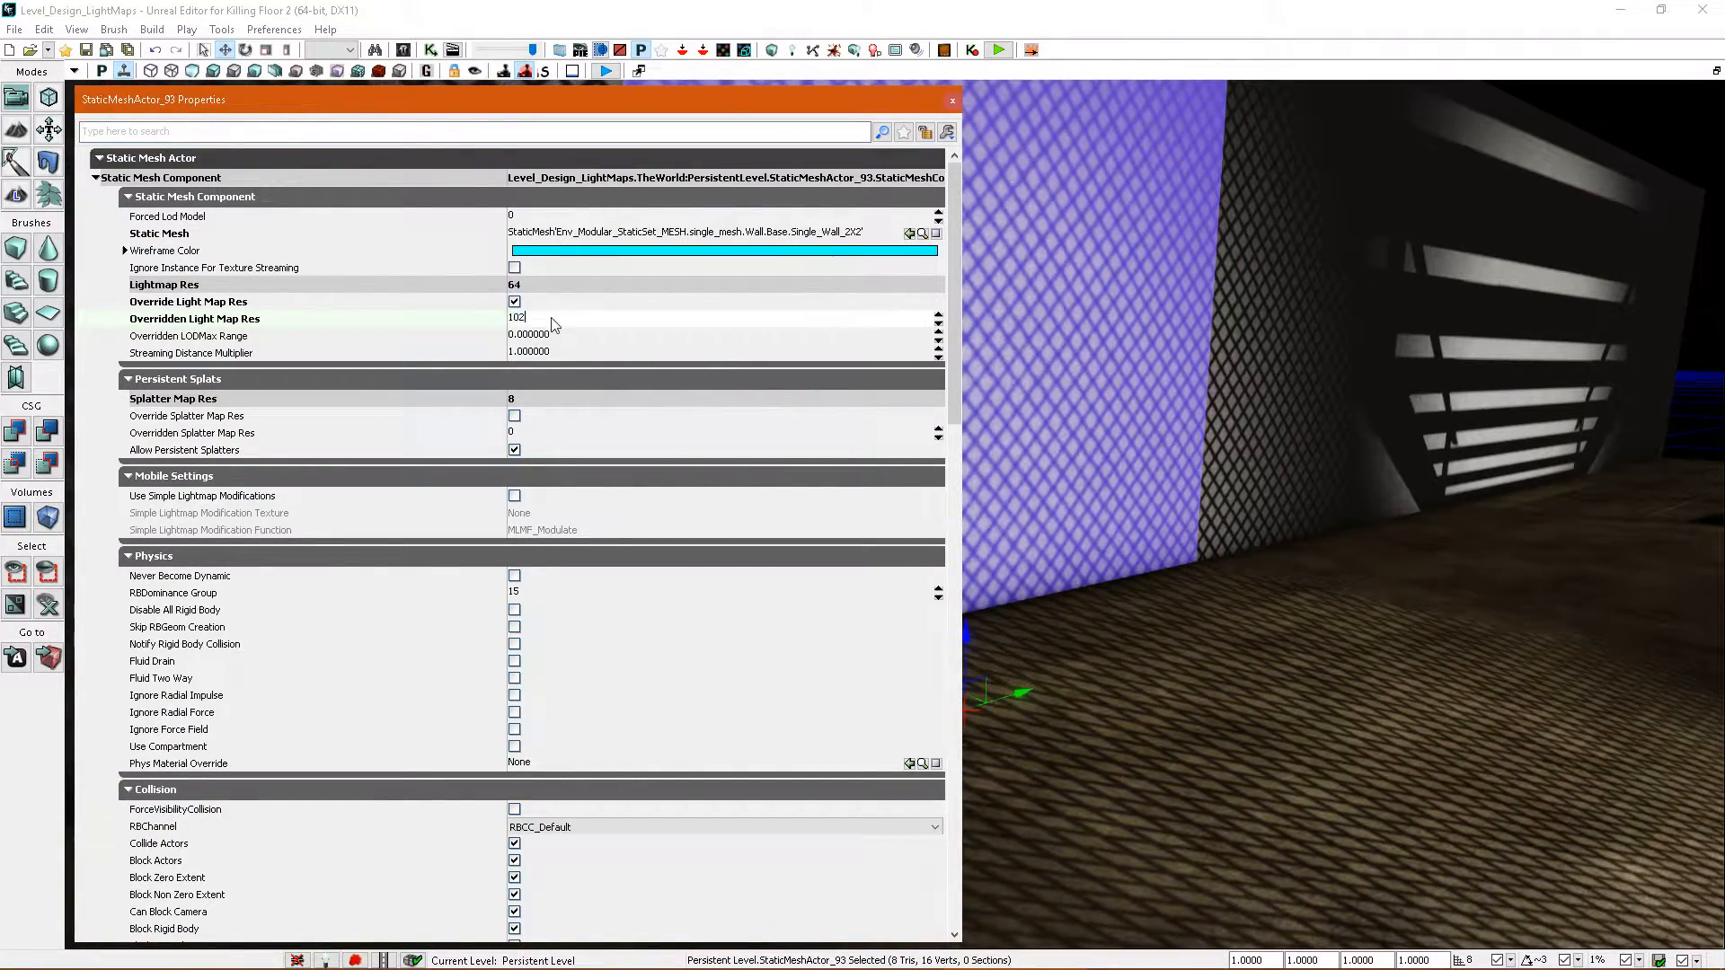
{"action": "key", "text": "Return"}
- Set the stair-shadowed wall section's Overridden Light Map Res to 1024 and close its properties
{"action": "left_click", "coordinate": [1568, 333]}
{"action": "left_click", "coordinate": [543, 320]}
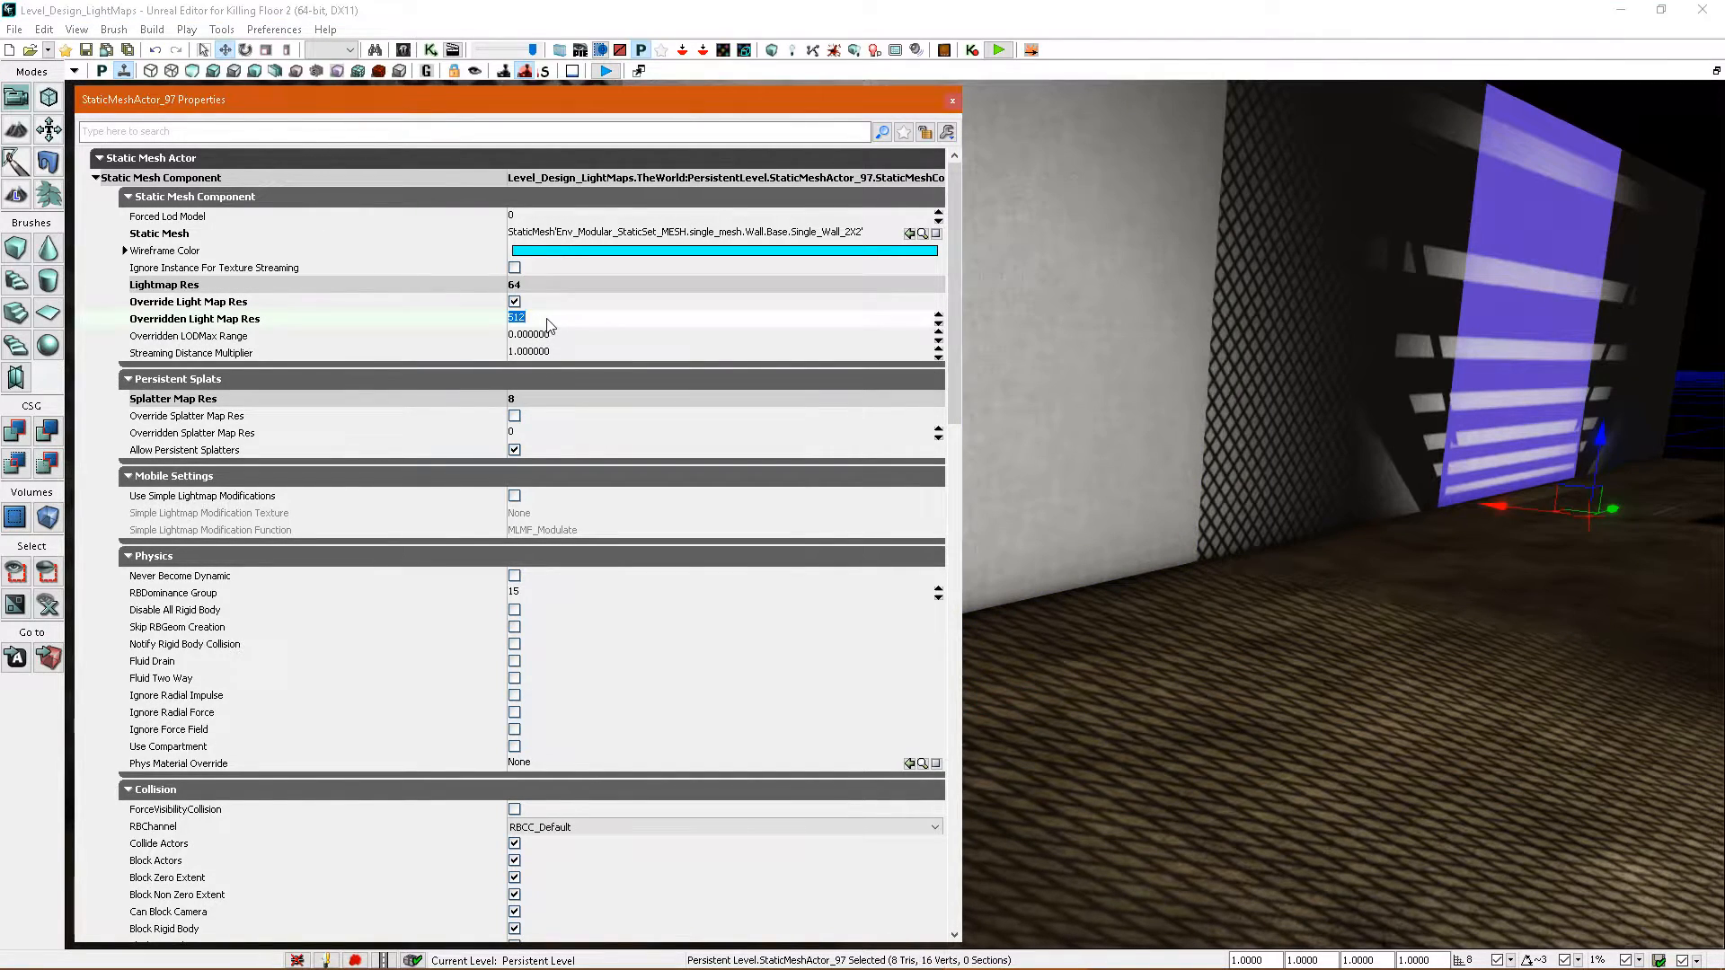
{"action": "type", "text": "1024"}
{"action": "key", "text": "Return"}
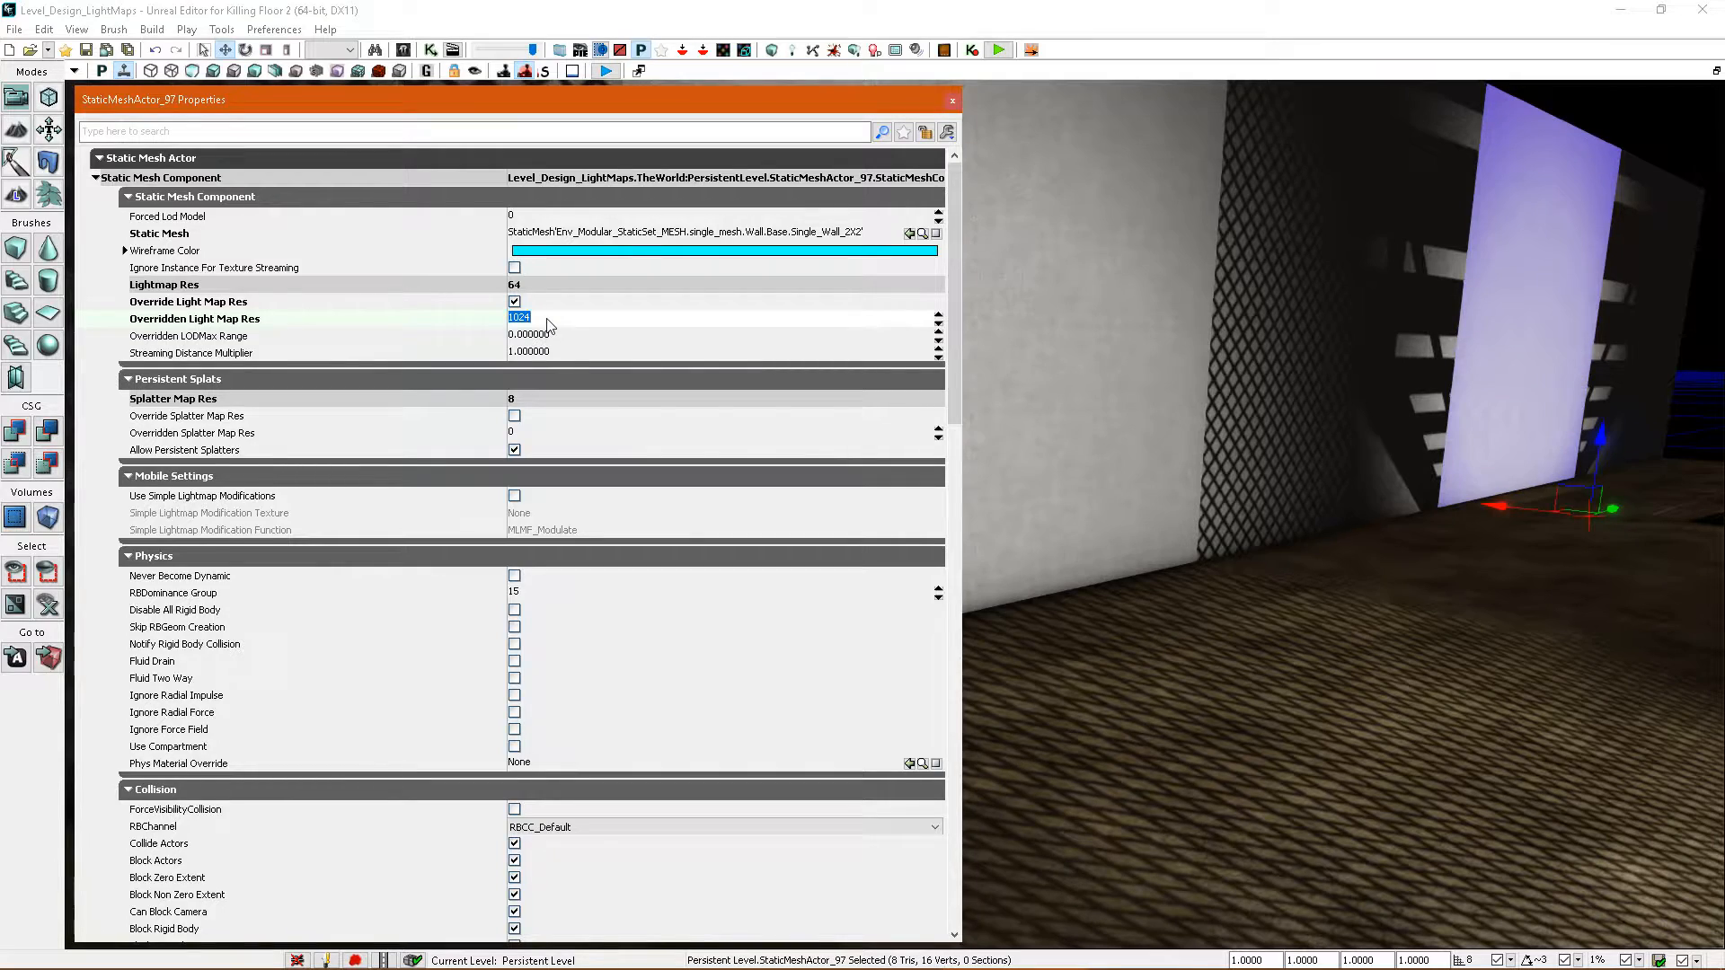
{"action": "left_click", "coordinate": [952, 102]}
{"action": "mouse_move", "coordinate": [1060, 279]}
{"action": "right_mouse_down"}
{"action": "mouse_move", "coordinate": [1257, 283]}
{"action": "mouse_move", "coordinate": [1015, 283]}
{"action": "mouse_move", "coordinate": [1056, 283]}
{"action": "right_mouse_up"}
- Rebuild the map with both 1024 overrides, dismiss the Map Check, and inspect the resulting shadows in game view
{"action": "left_click", "coordinate": [854, 49]}
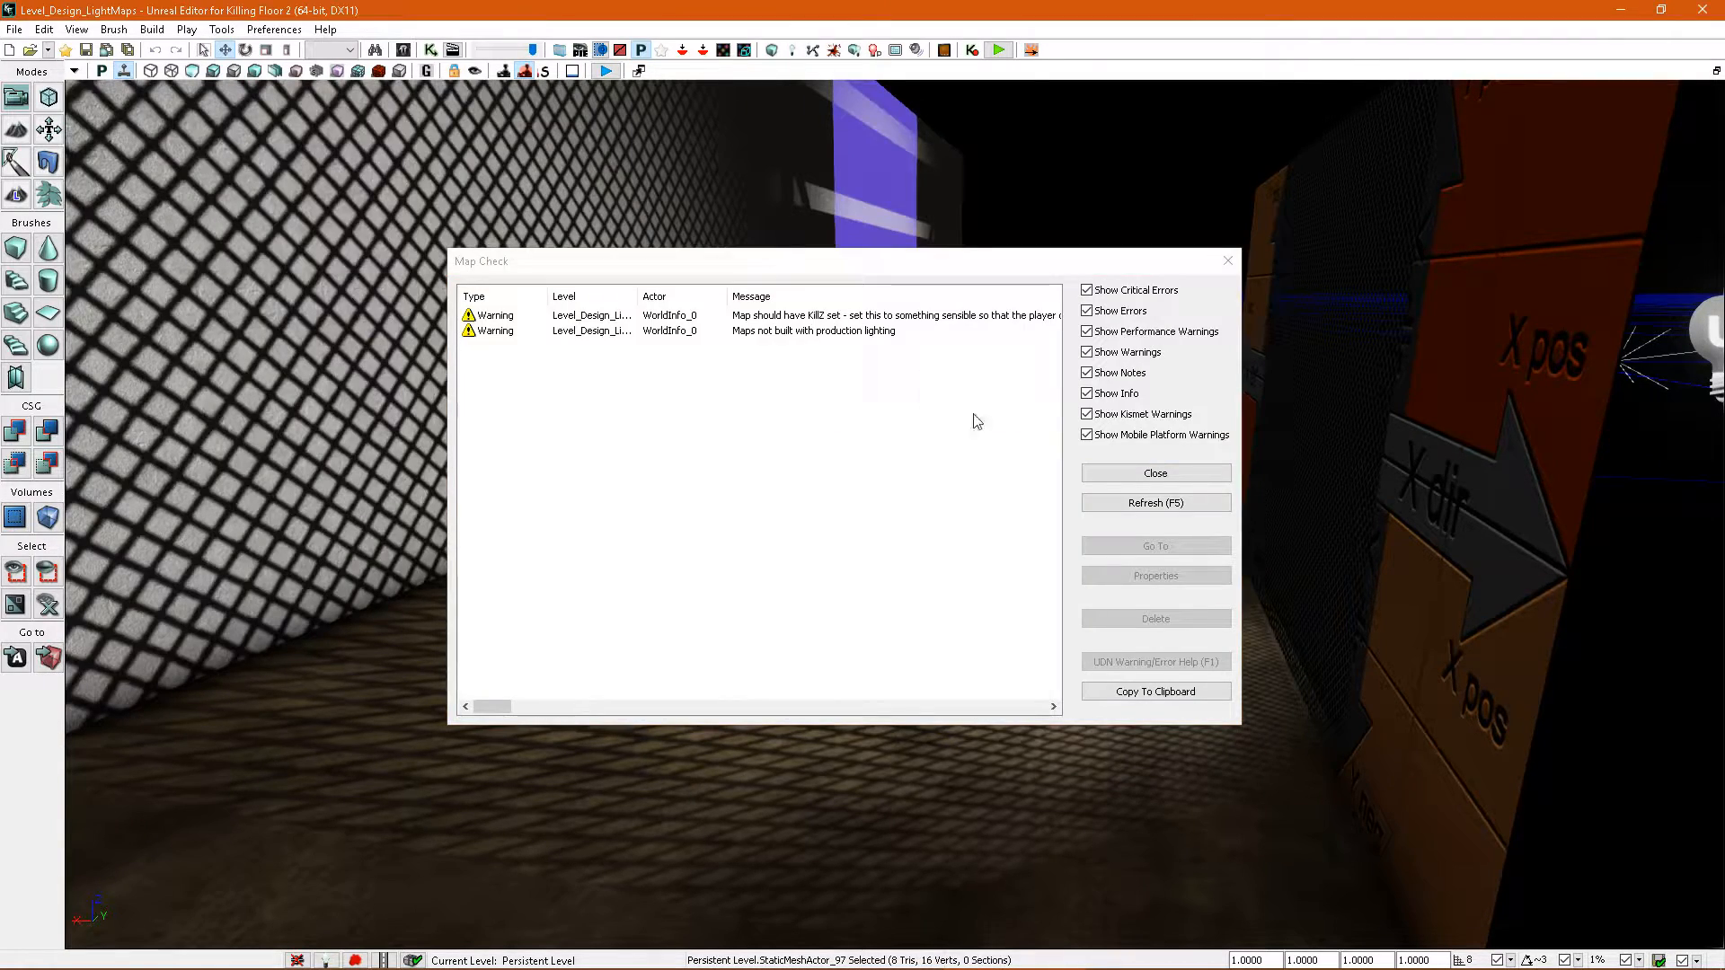
{"action": "left_click", "coordinate": [1098, 468]}
{"action": "right_click_drag", "start_coordinate": [1098, 469], "coordinate": [1087, 413]}
{"action": "key", "text": "g"}
{"action": "right_click_drag", "start_coordinate": [1031, 547], "coordinate": [1102, 563]}
{"action": "key", "text": "g"}
{"action": "key", "text": "g"}
- Dismiss the Map Check, then check the light map override settings of the stair-shadowed and mesh-shadowed wall sections and close the properties
{"action": "double_click", "coordinate": [1101, 563]}
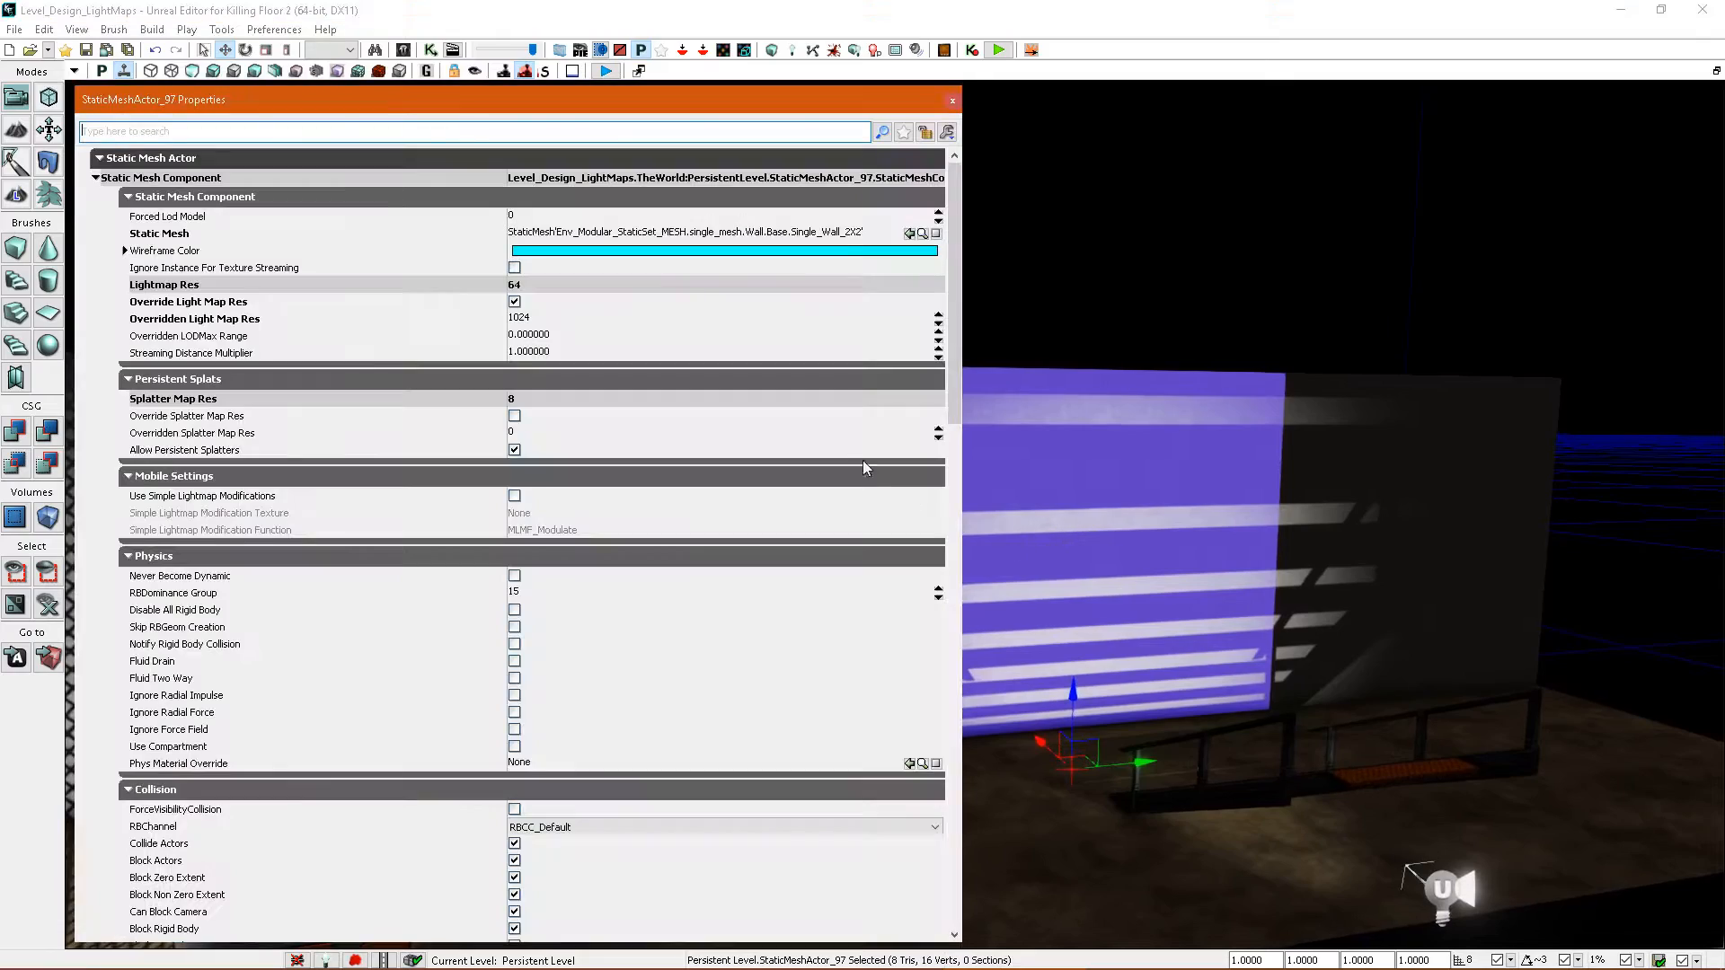
{"action": "right_click_drag", "start_coordinate": [1202, 487], "coordinate": [1275, 470]}
{"action": "left_click", "coordinate": [1206, 485]}
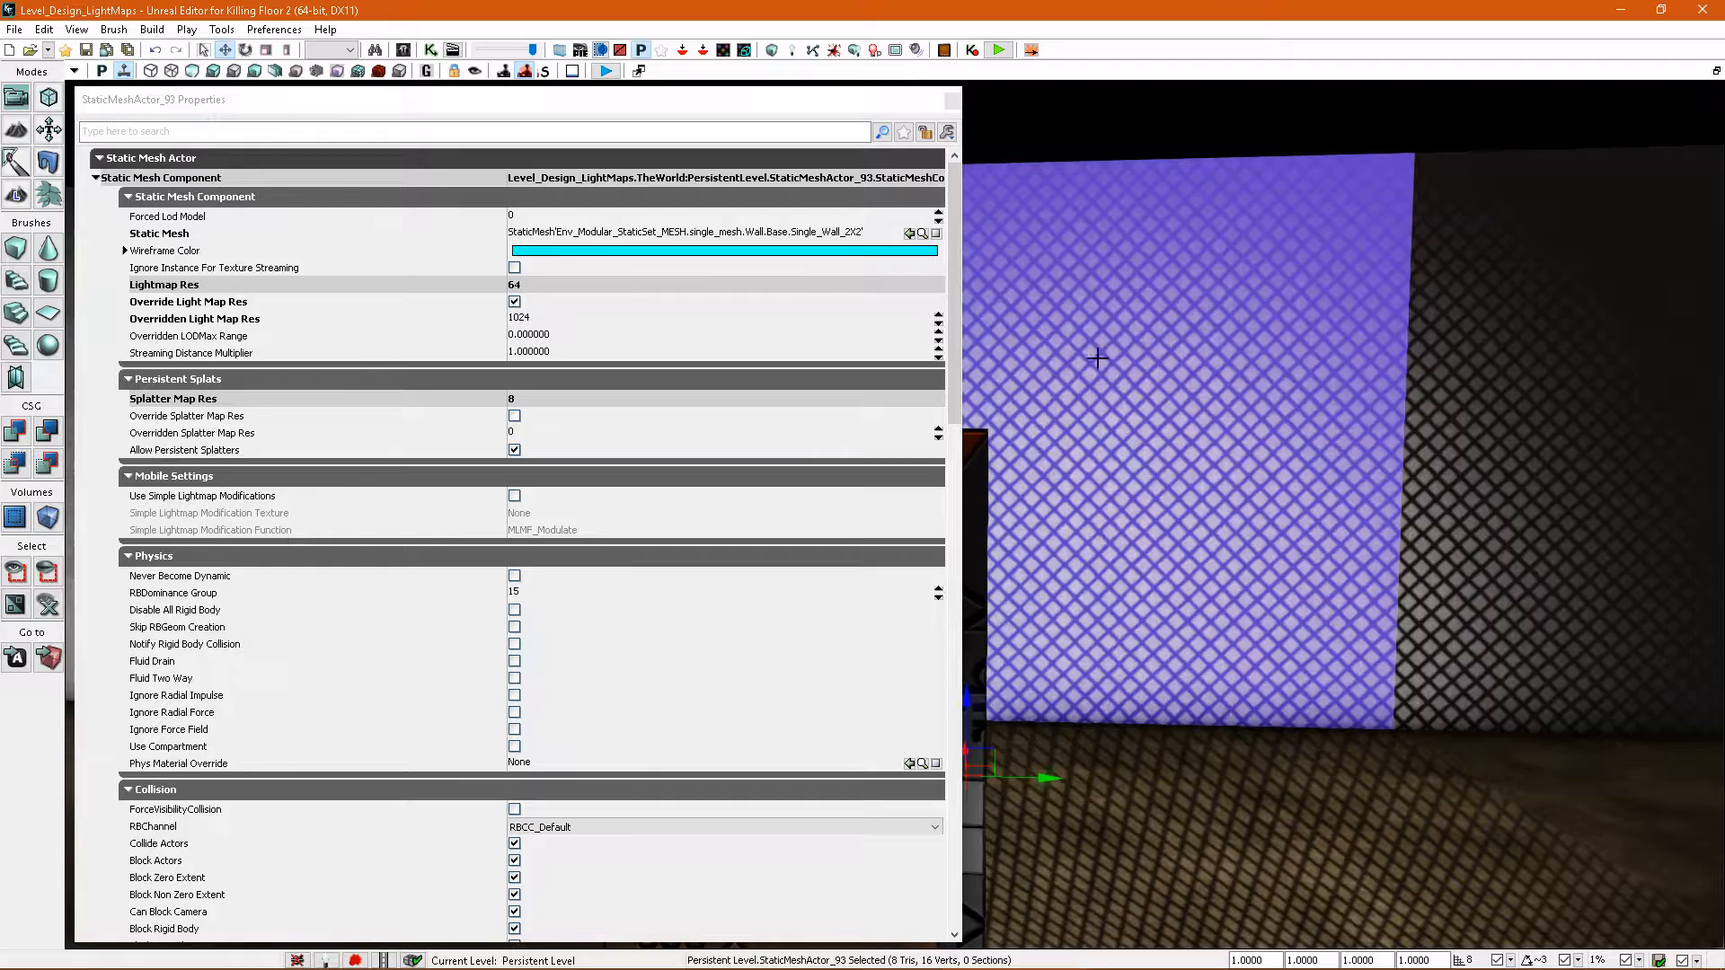
{"action": "left_click", "coordinate": [949, 106]}
{"action": "right_click_drag", "start_coordinate": [1059, 389], "coordinate": [1140, 594]}
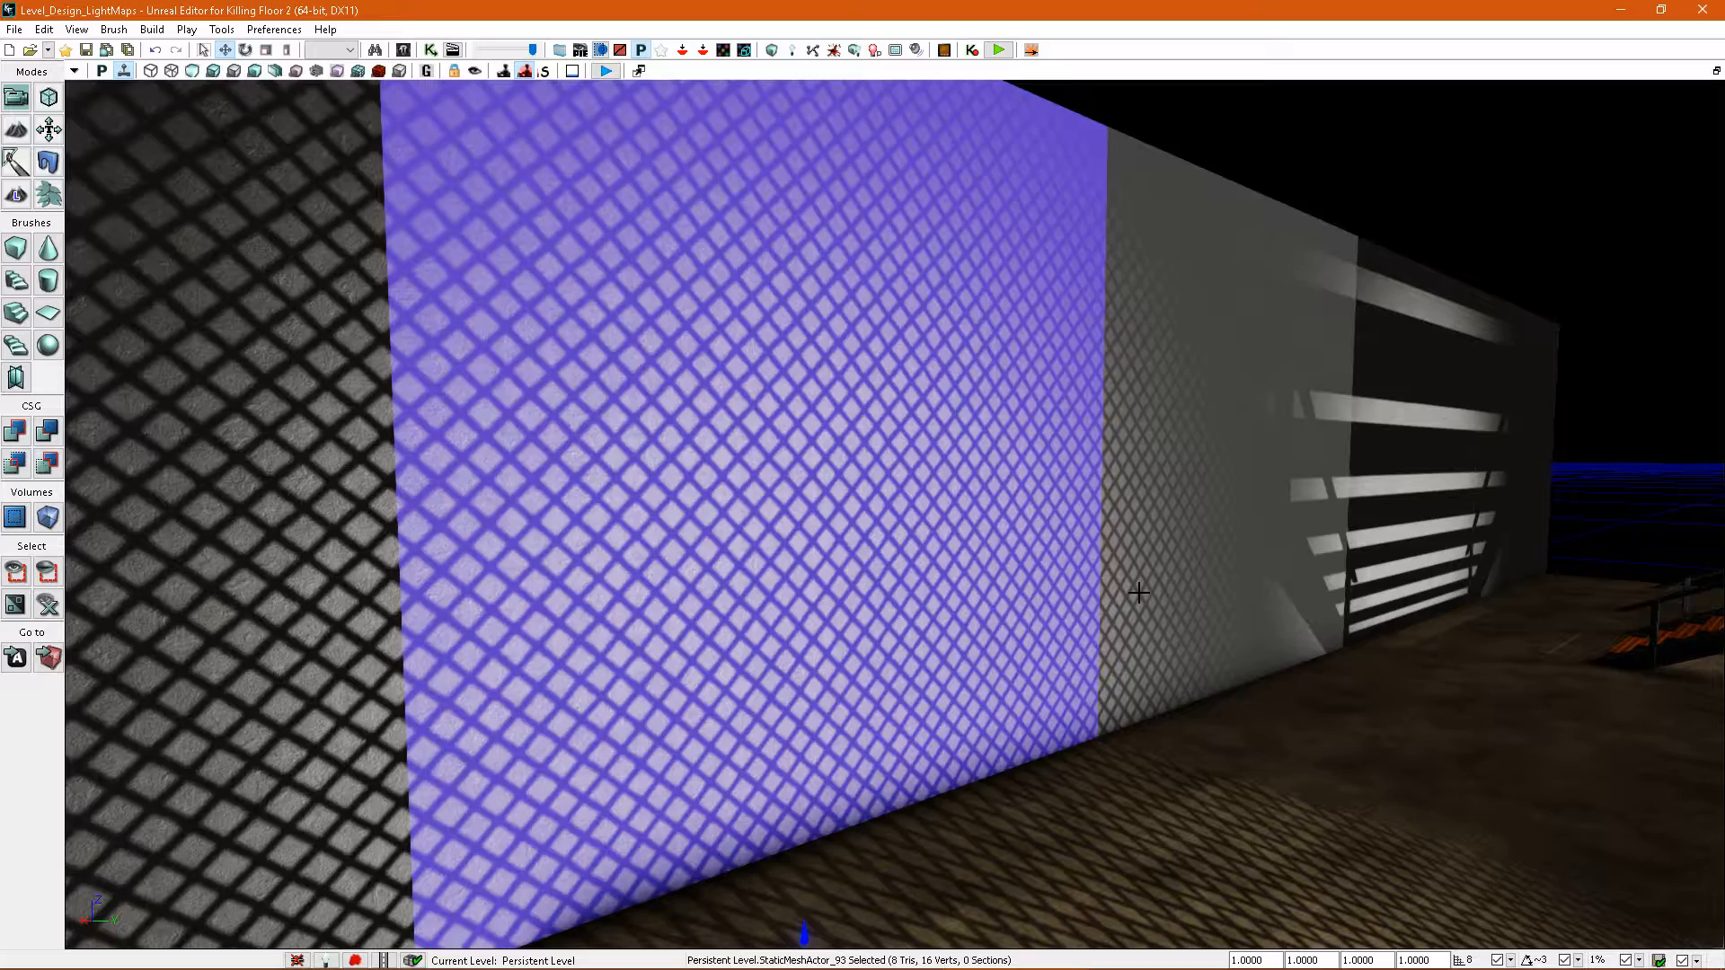
- Compare the mesh and stair shadows along the wall, with and without game view
{"action": "right_click_drag", "start_coordinate": [1136, 580], "coordinate": [925, 555]}
{"action": "key", "text": "g"}
{"action": "key", "text": "g"}
{"action": "key", "text": "g"}
{"action": "key", "text": "g"}
{"action": "key", "text": "g"}
{"action": "right_click_drag", "start_coordinate": [1038, 564], "coordinate": [1572, 575]}
{"action": "right_click_drag", "start_coordinate": [1027, 611], "coordinate": [863, 575]}
{"action": "left_click", "coordinate": [1027, 571]}
{"action": "right_click_drag", "start_coordinate": [1027, 571], "coordinate": [1092, 575]}
- Check the light map properties of the two floor sections together, and then those of the stairs
{"action": "left_click", "coordinate": [1174, 531]}
{"action": "right_click_drag", "start_coordinate": [1175, 531], "coordinate": [1033, 543]}
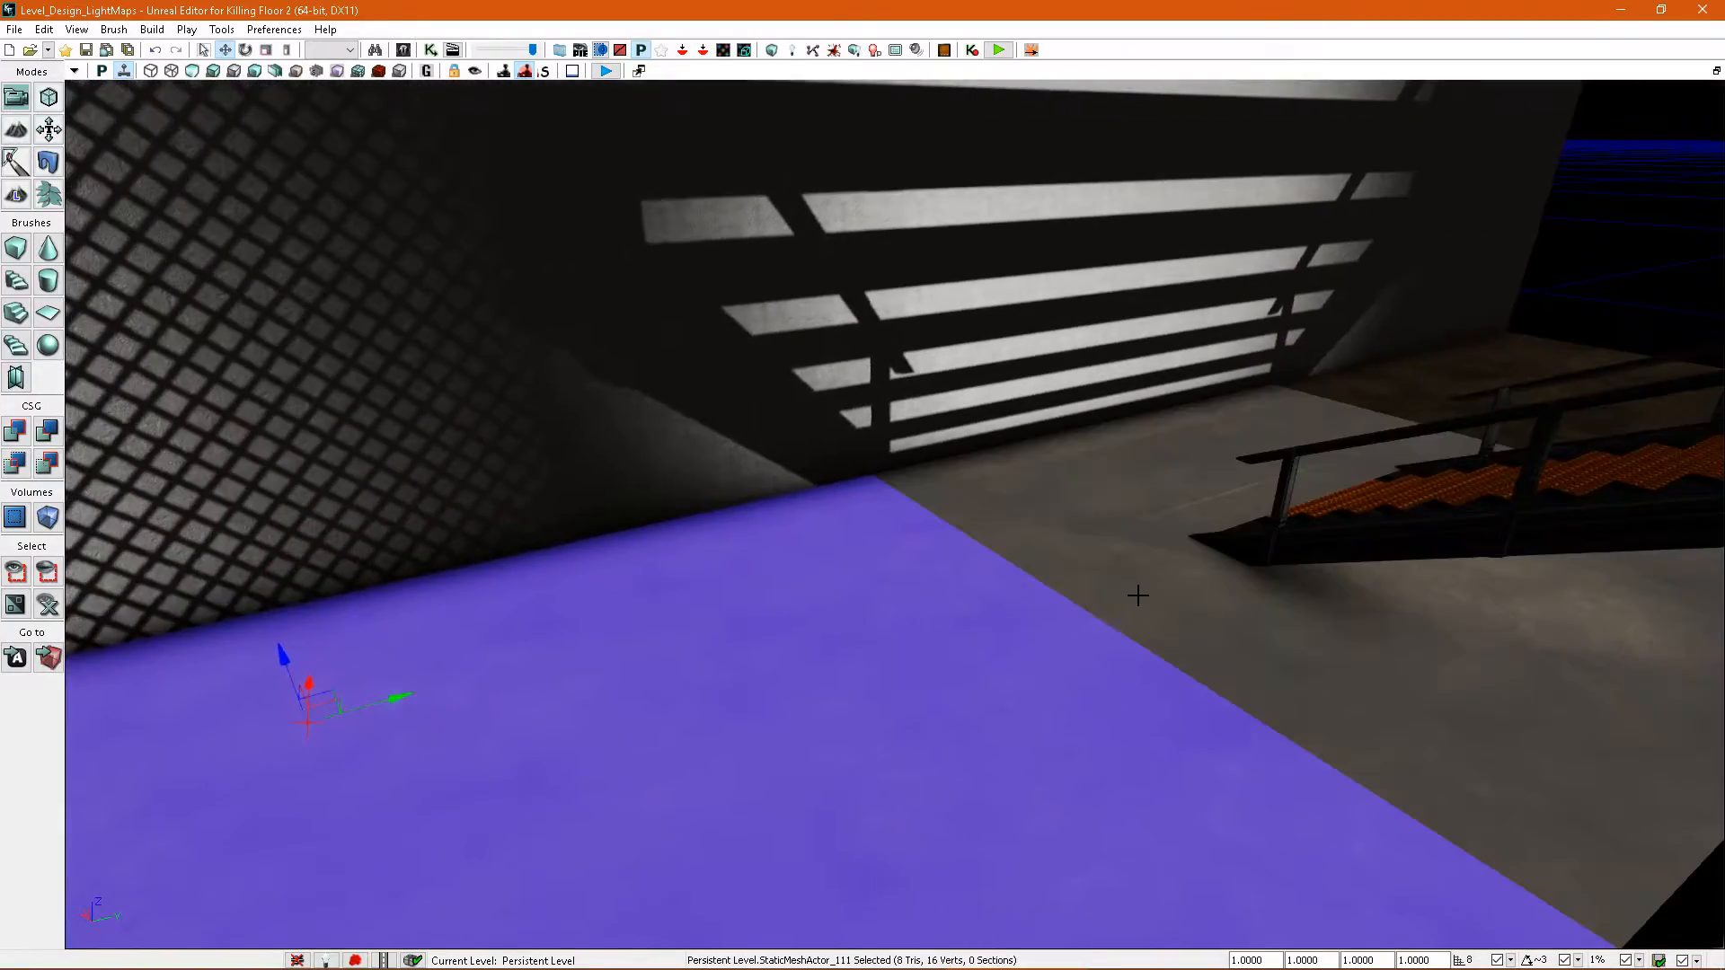
{"action": "left_click", "coordinate": [1141, 590], "text": "ctrl"}
{"action": "key", "text": "F4"}
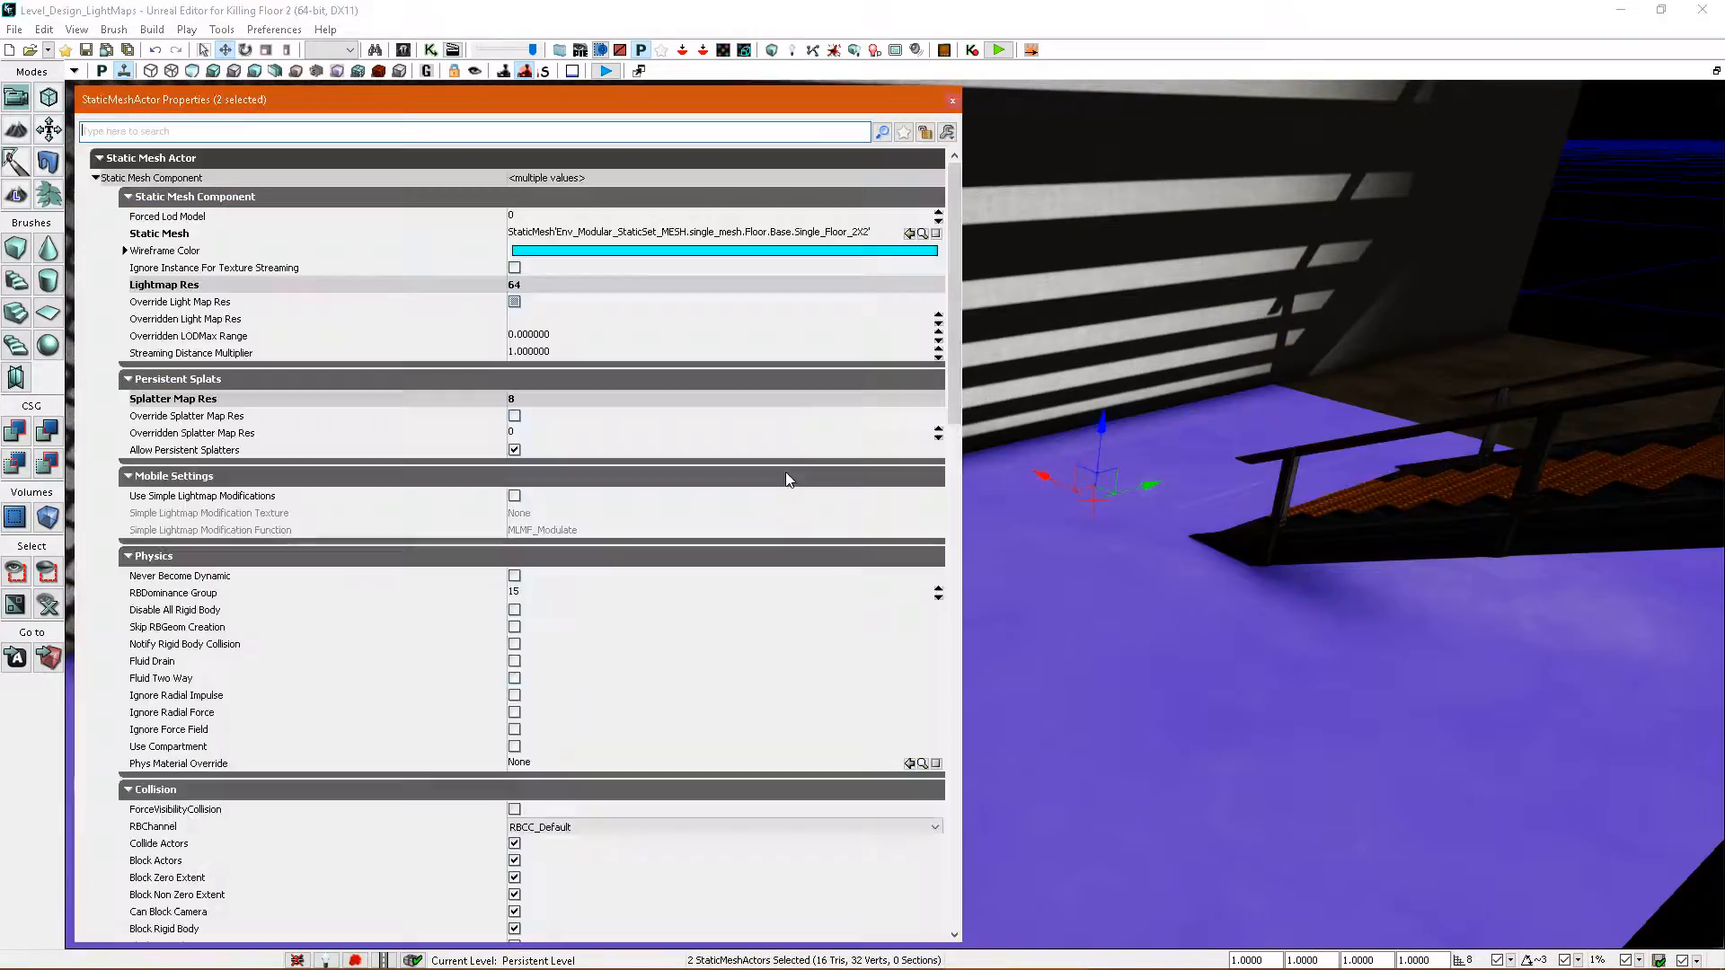
{"action": "right_click_drag", "start_coordinate": [1087, 526], "coordinate": [1119, 512]}
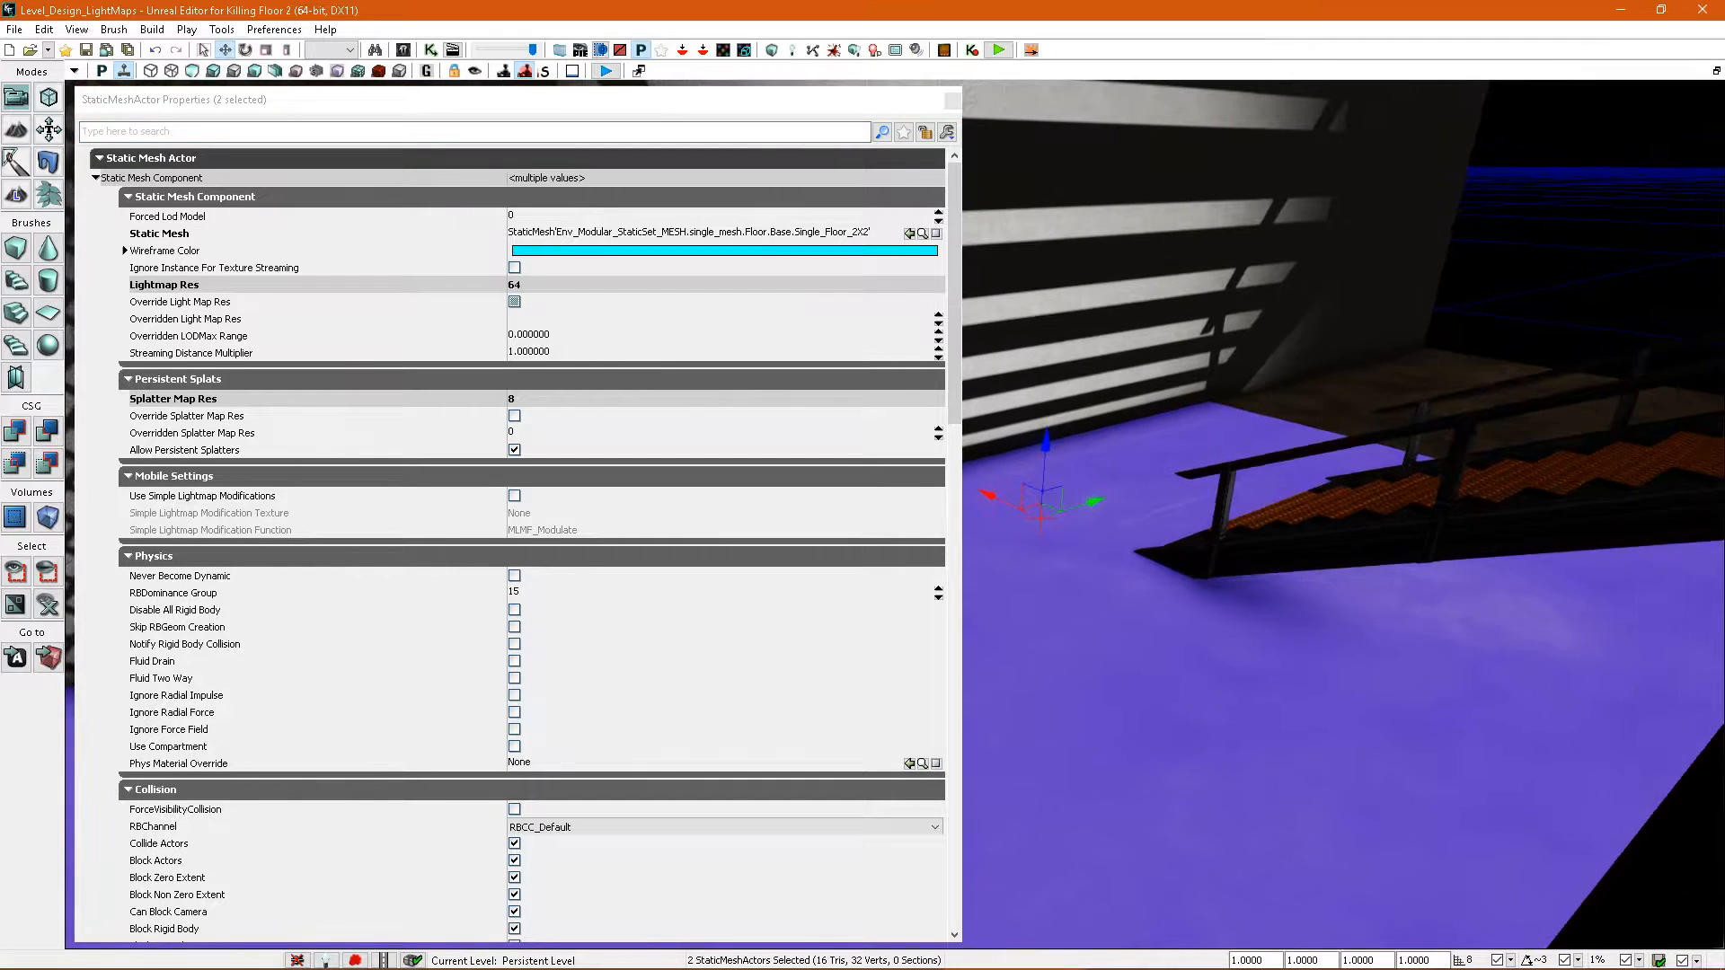
{"action": "left_click", "coordinate": [1190, 547]}
{"action": "right_click_drag", "start_coordinate": [1364, 570], "coordinate": [1286, 486]}
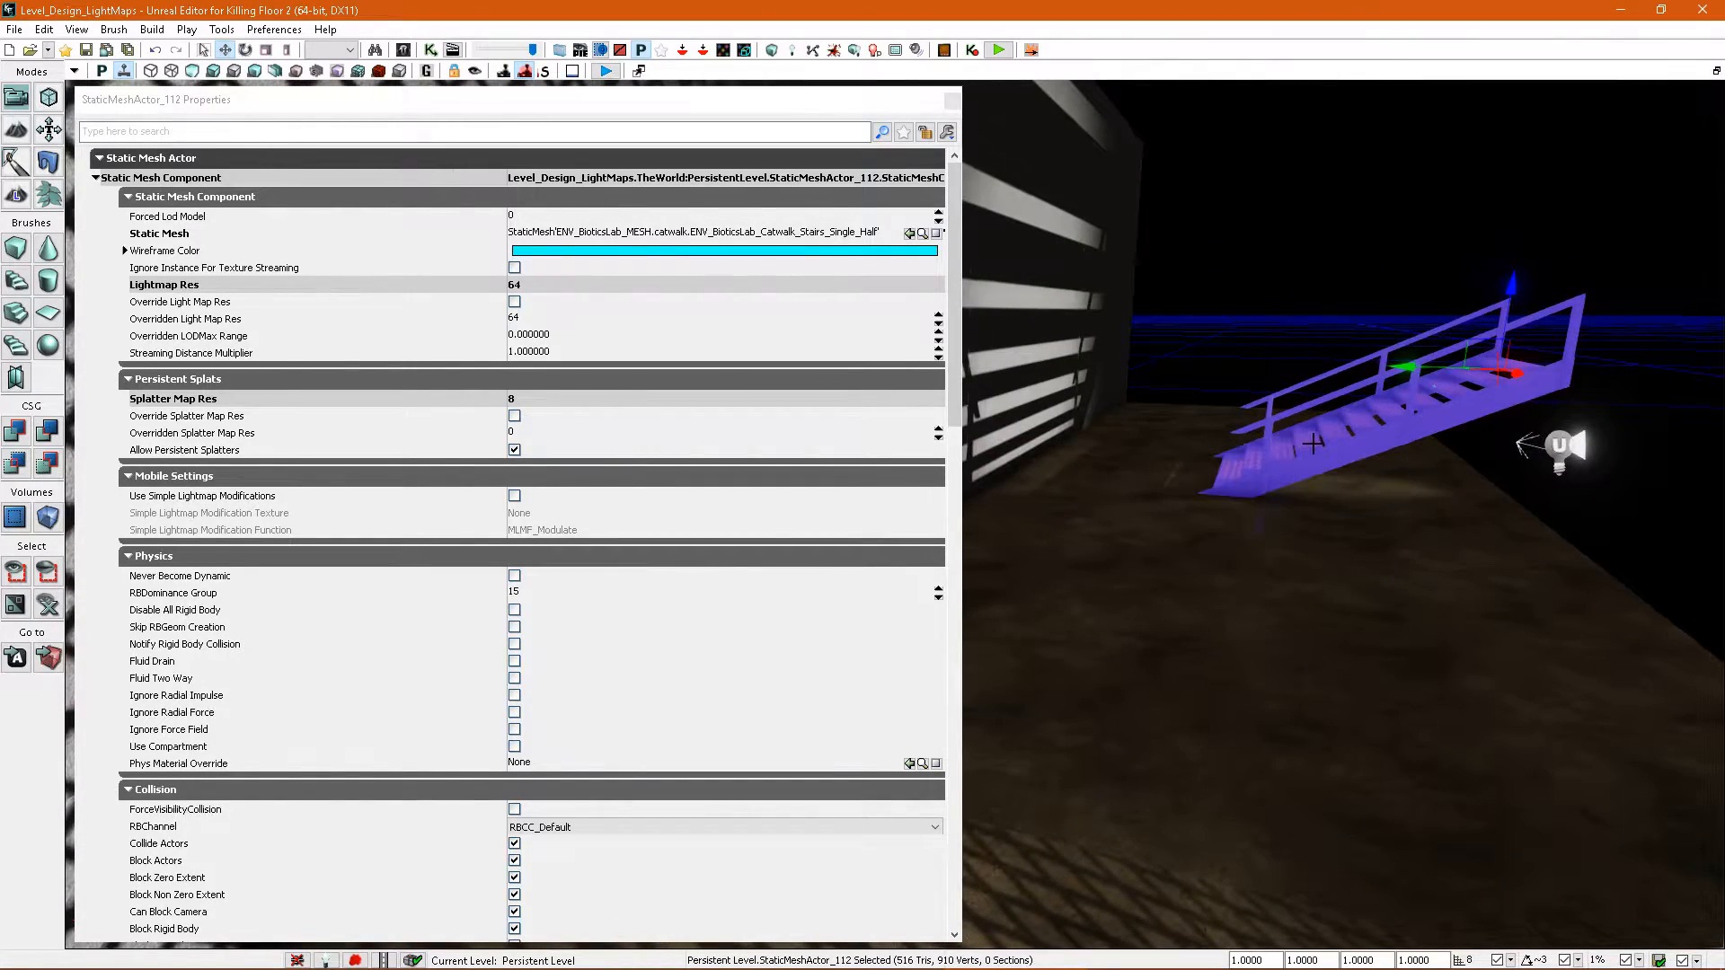
- Place an ENV_BioticsLab_Catwalk_Straight_Post from the Content Browser on the floor beside the mesh-shadowed wall
{"action": "key", "text": "ctrl+b"}
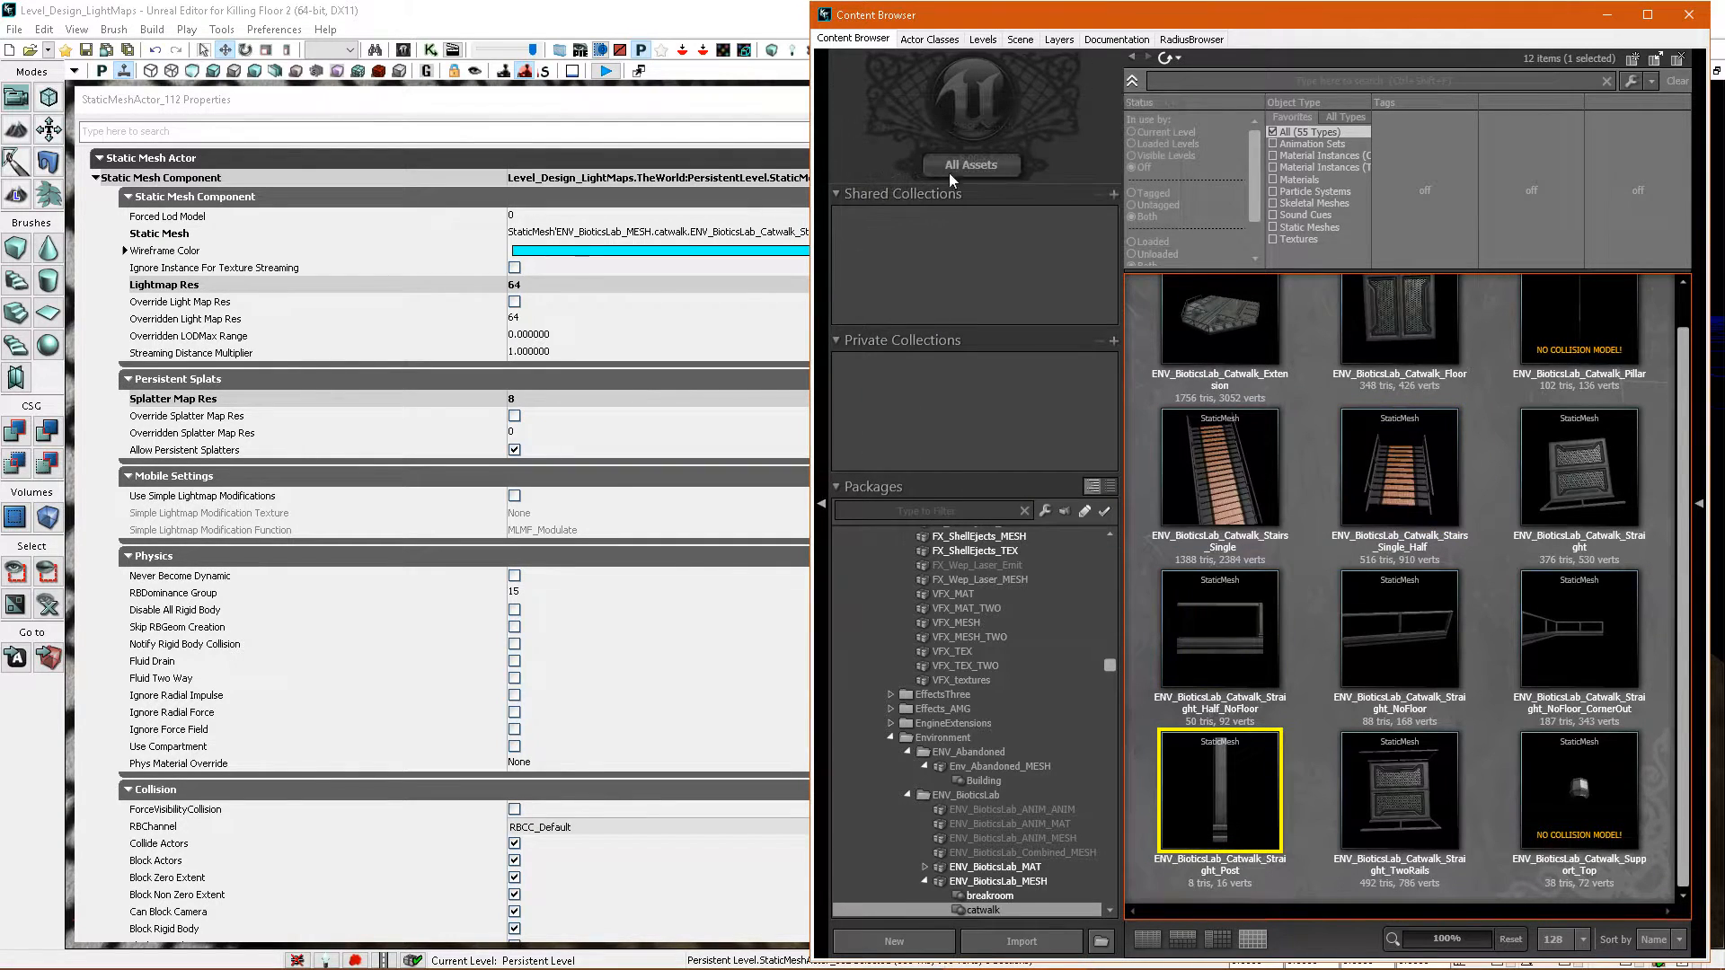
{"action": "left_click", "coordinate": [765, 23]}
{"action": "left_click", "coordinate": [735, 113]}
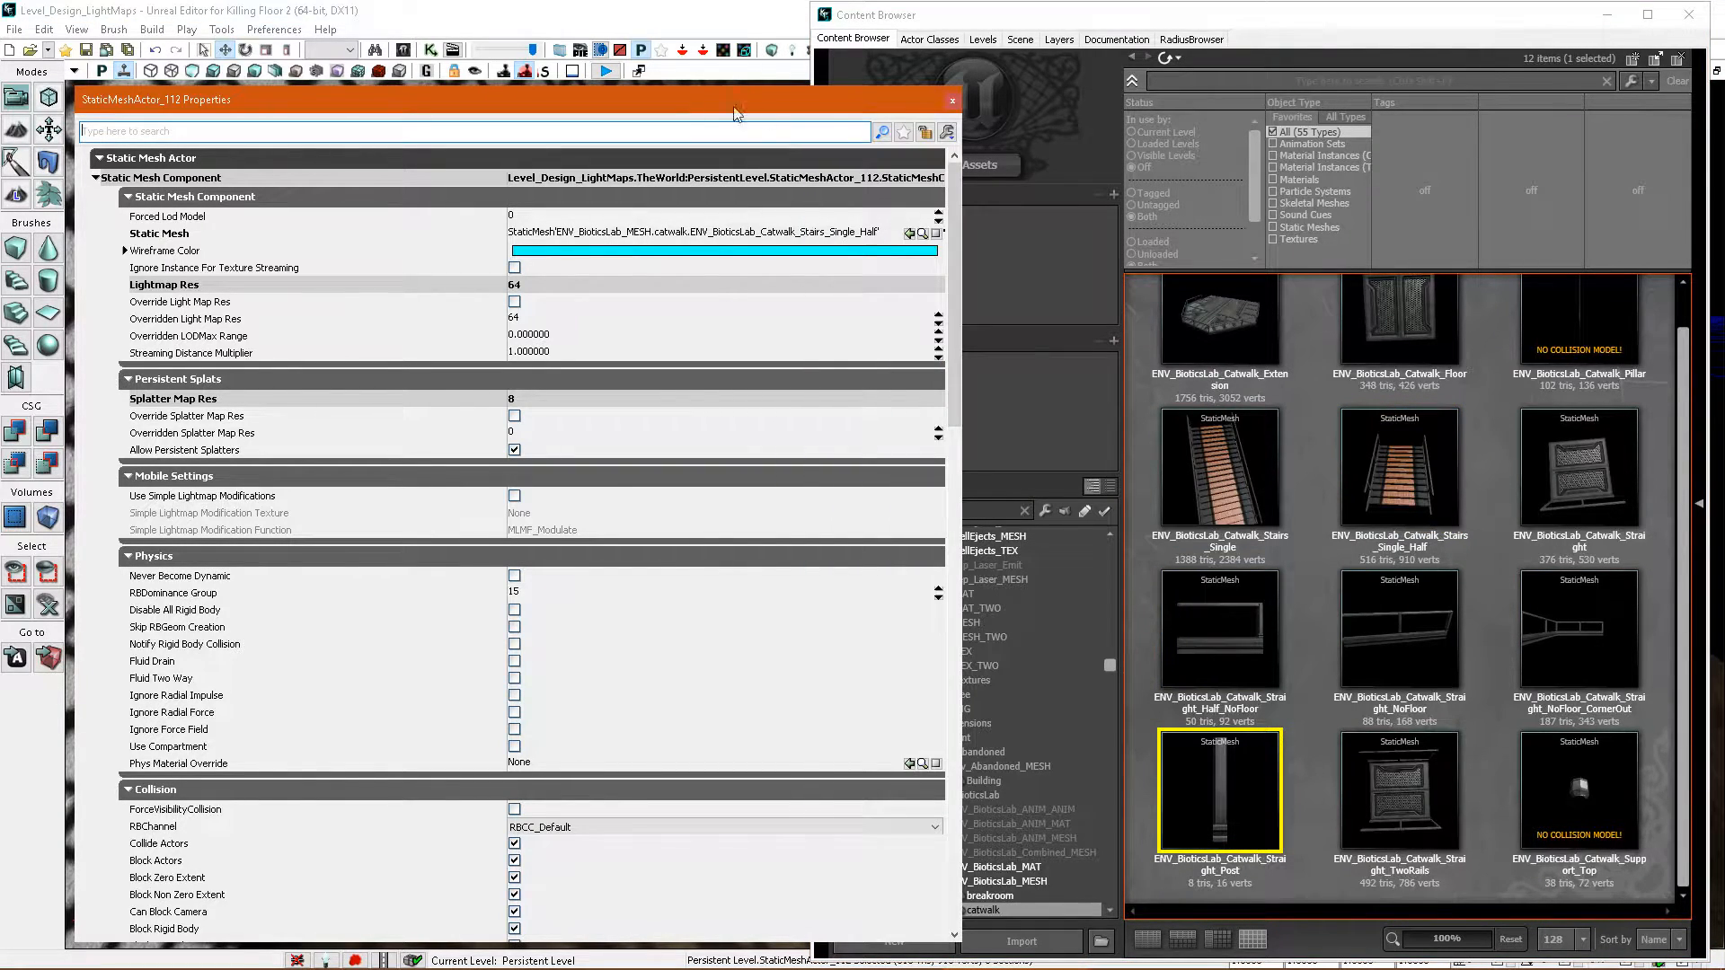
{"action": "left_click", "coordinate": [952, 100]}
{"action": "left_click_drag", "start_coordinate": [1253, 797], "coordinate": [791, 665]}
{"action": "right_click_drag", "start_coordinate": [755, 656], "coordinate": [746, 739]}
{"action": "left_click", "coordinate": [1689, 18]}
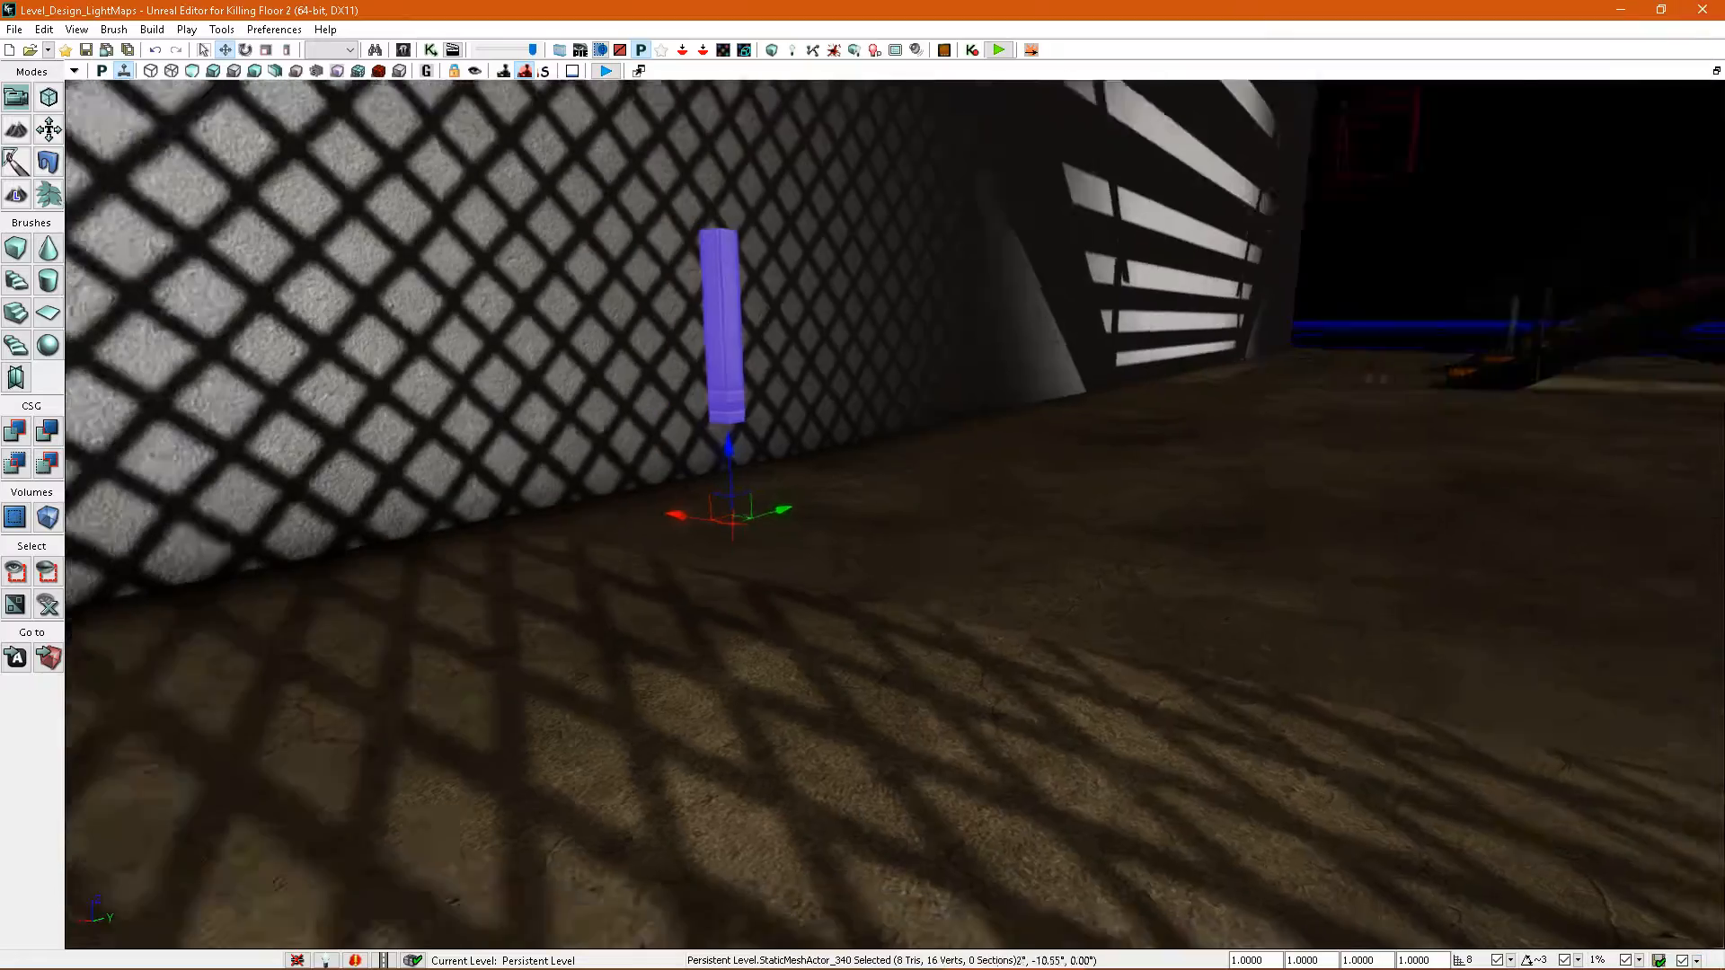
{"action": "right_click_drag", "start_coordinate": [906, 503], "coordinate": [809, 508]}
{"action": "left_click_drag", "start_coordinate": [1159, 572], "coordinate": [1024, 616]}
{"action": "right_click_drag", "start_coordinate": [1024, 616], "coordinate": [1065, 611]}
{"action": "right_click_drag", "start_coordinate": [1195, 541], "coordinate": [1151, 539]}
- Enable the post's Override Light Map Res with a value of 1024 and close its properties
{"action": "key", "text": "F4"}
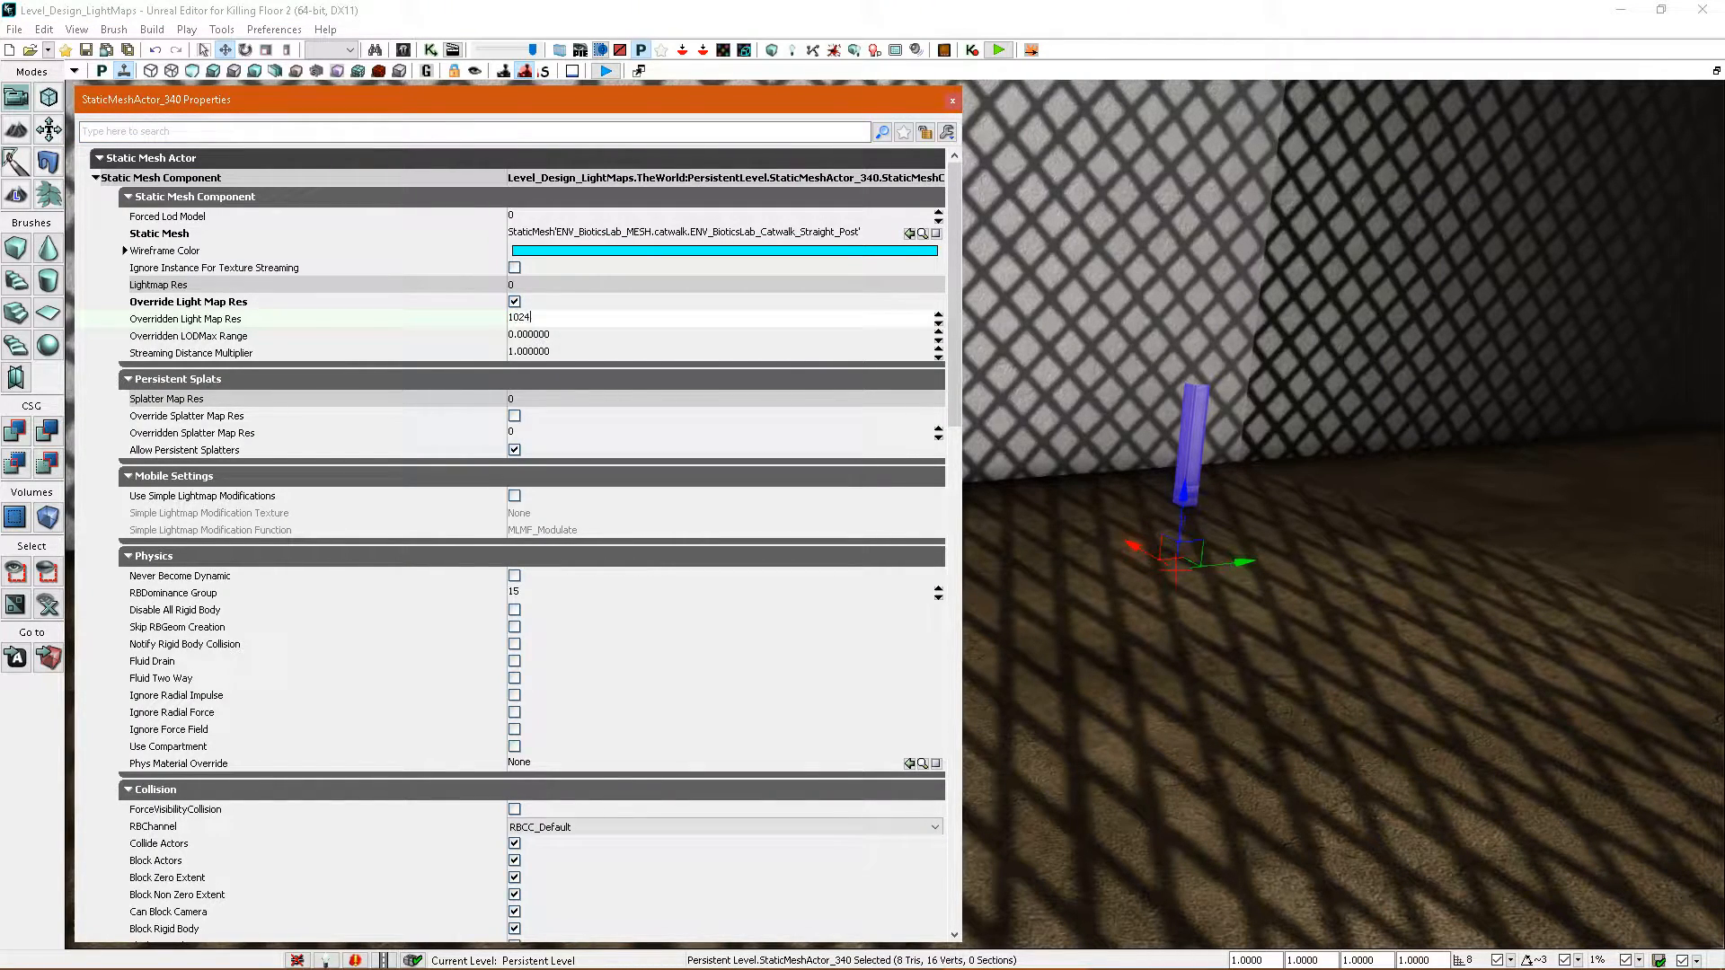
{"action": "left_click", "coordinate": [566, 318]}
{"action": "left_click", "coordinate": [954, 101]}
- Rebuild the map with the post's override enabled and dismiss the Map Check
{"action": "right_click_drag", "start_coordinate": [998, 382], "coordinate": [1075, 399]}
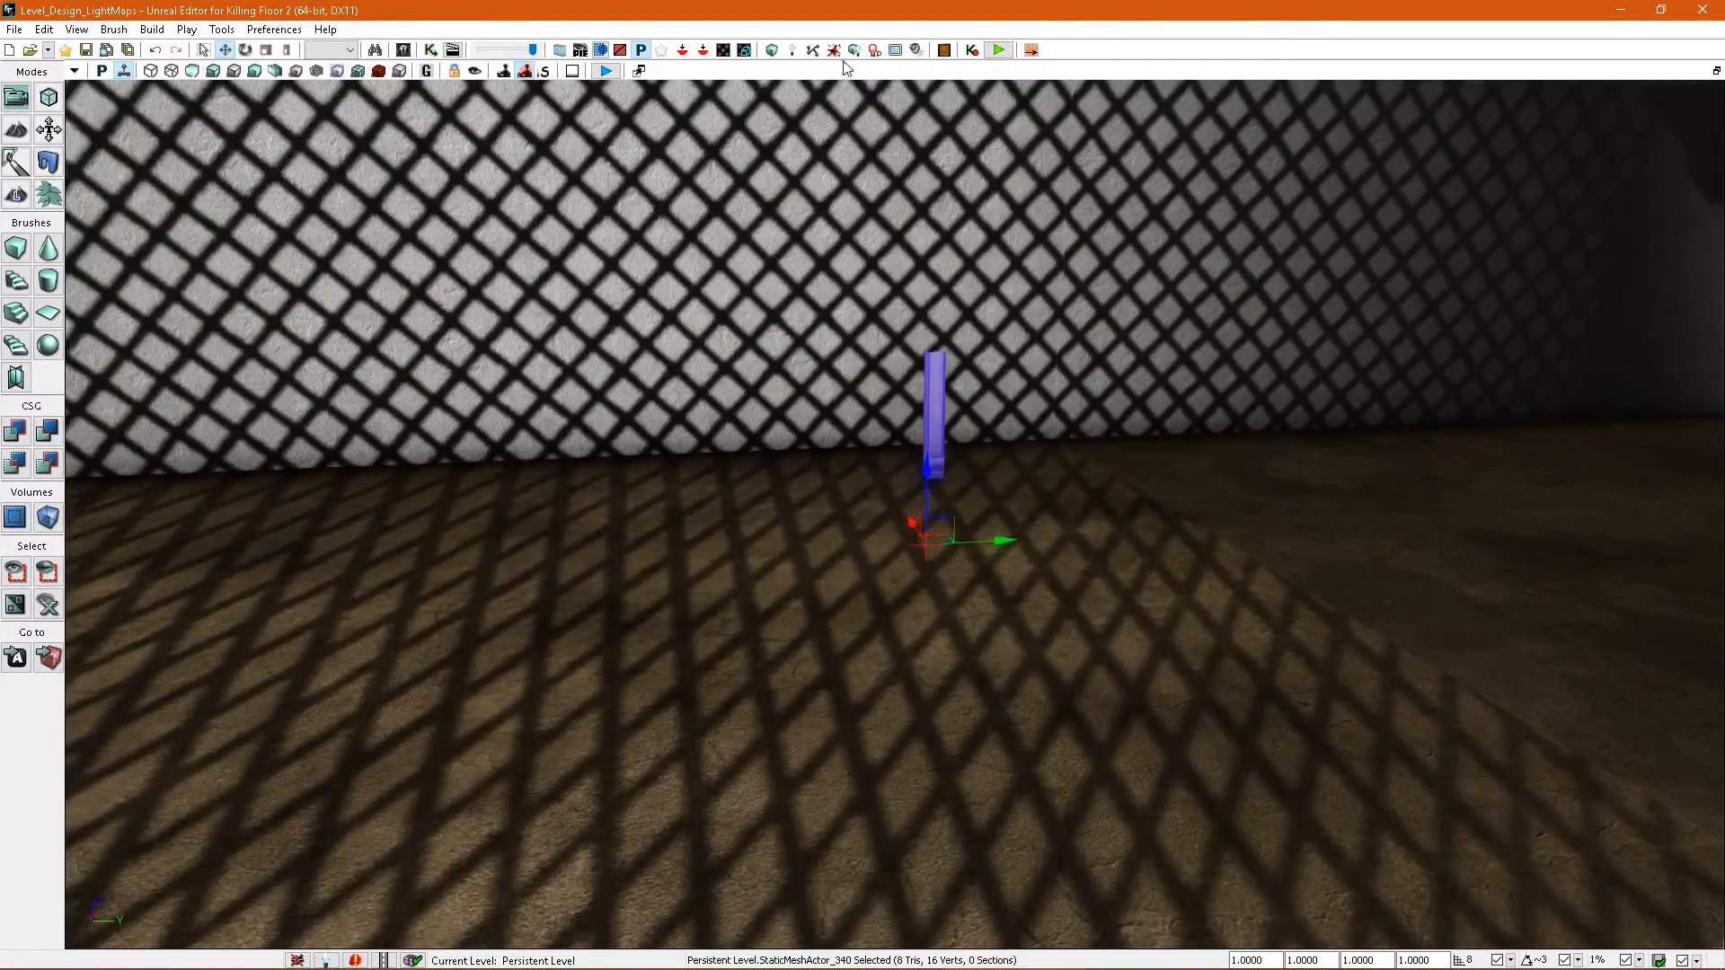
{"action": "left_click", "coordinate": [856, 54]}
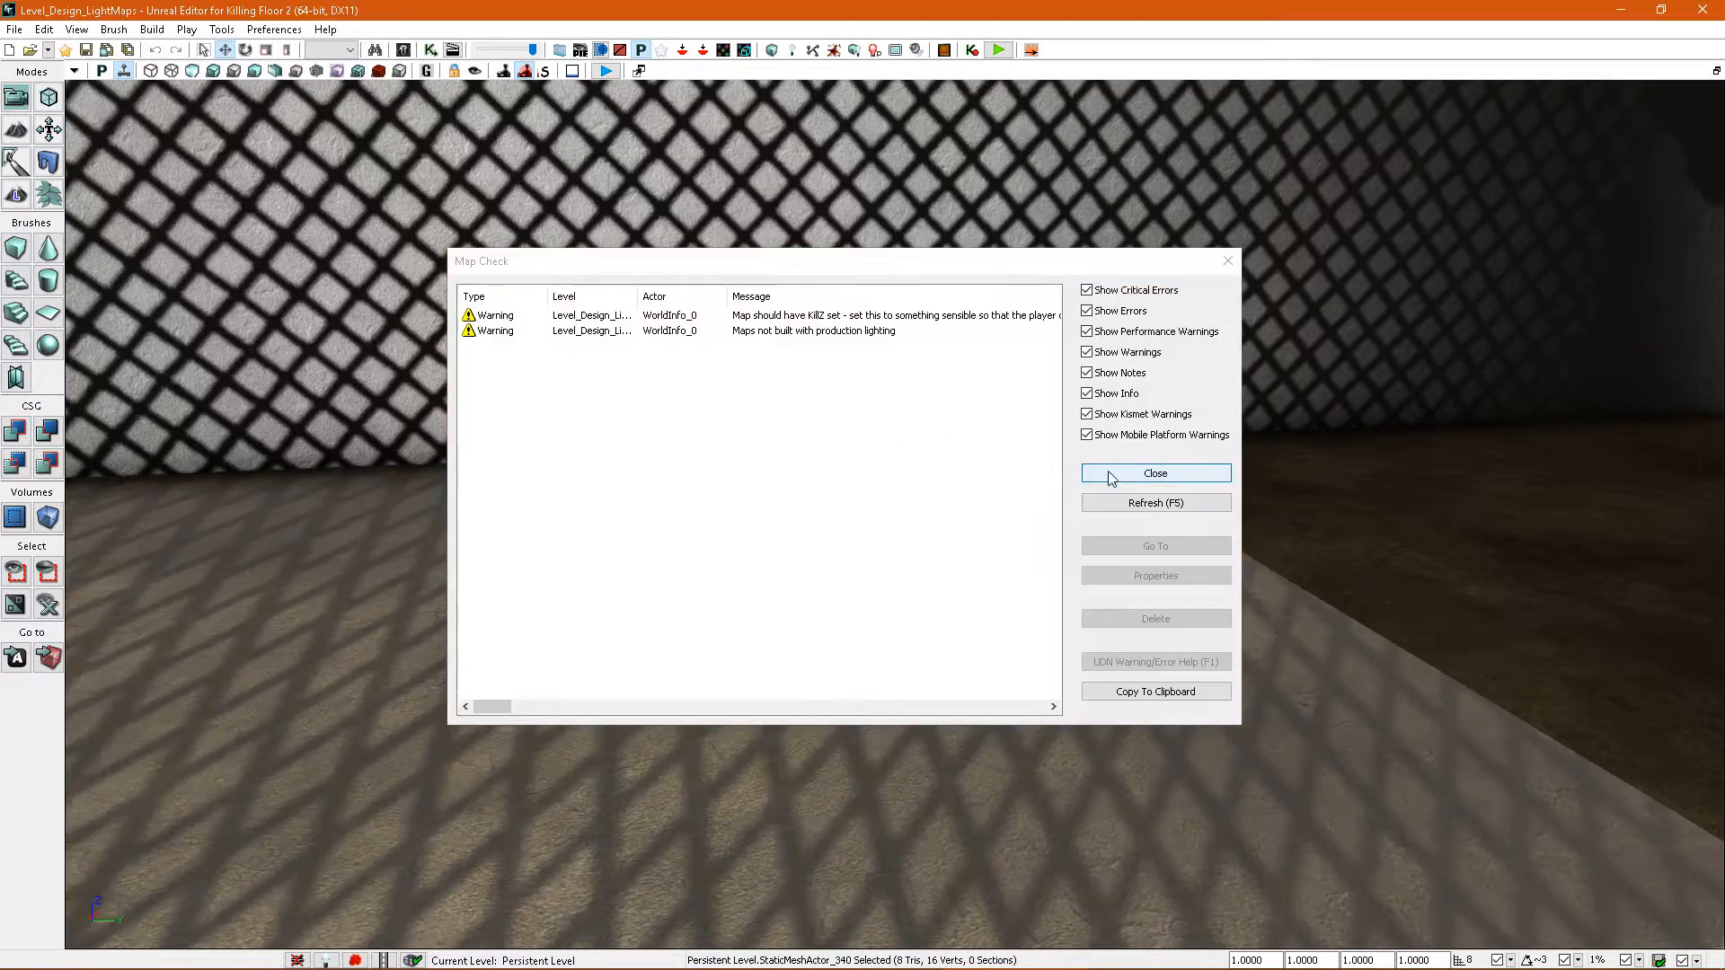
{"action": "left_click", "coordinate": [1124, 485]}
- Turn off the post's Override Light Map Res and close its properties
{"action": "mouse_move", "coordinate": [1005, 453]}
{"action": "right_mouse_down"}
{"action": "mouse_move", "coordinate": [999, 433]}
{"action": "mouse_move", "coordinate": [1000, 455]}
{"action": "mouse_move", "coordinate": [980, 458]}
{"action": "right_mouse_up"}
{"action": "scroll", "coordinate": [1006, 454], "scroll_direction": "up", "scroll_amount": 3}
{"action": "key", "text": "F4"}
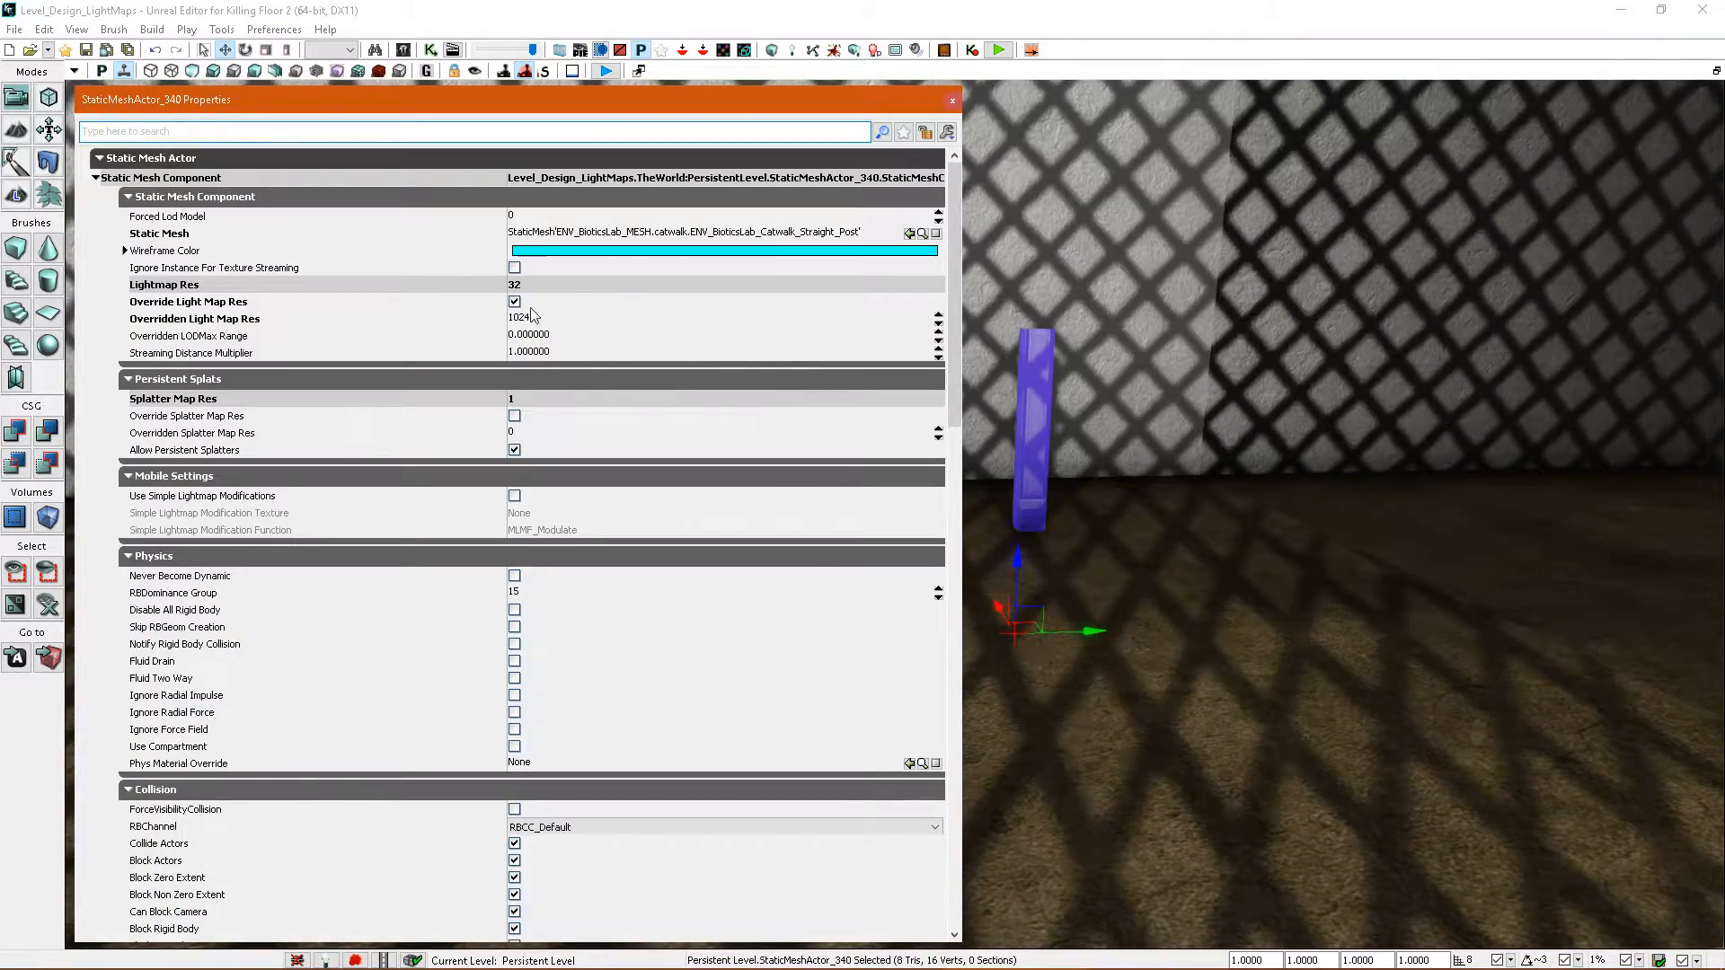
{"action": "left_click", "coordinate": [952, 101]}
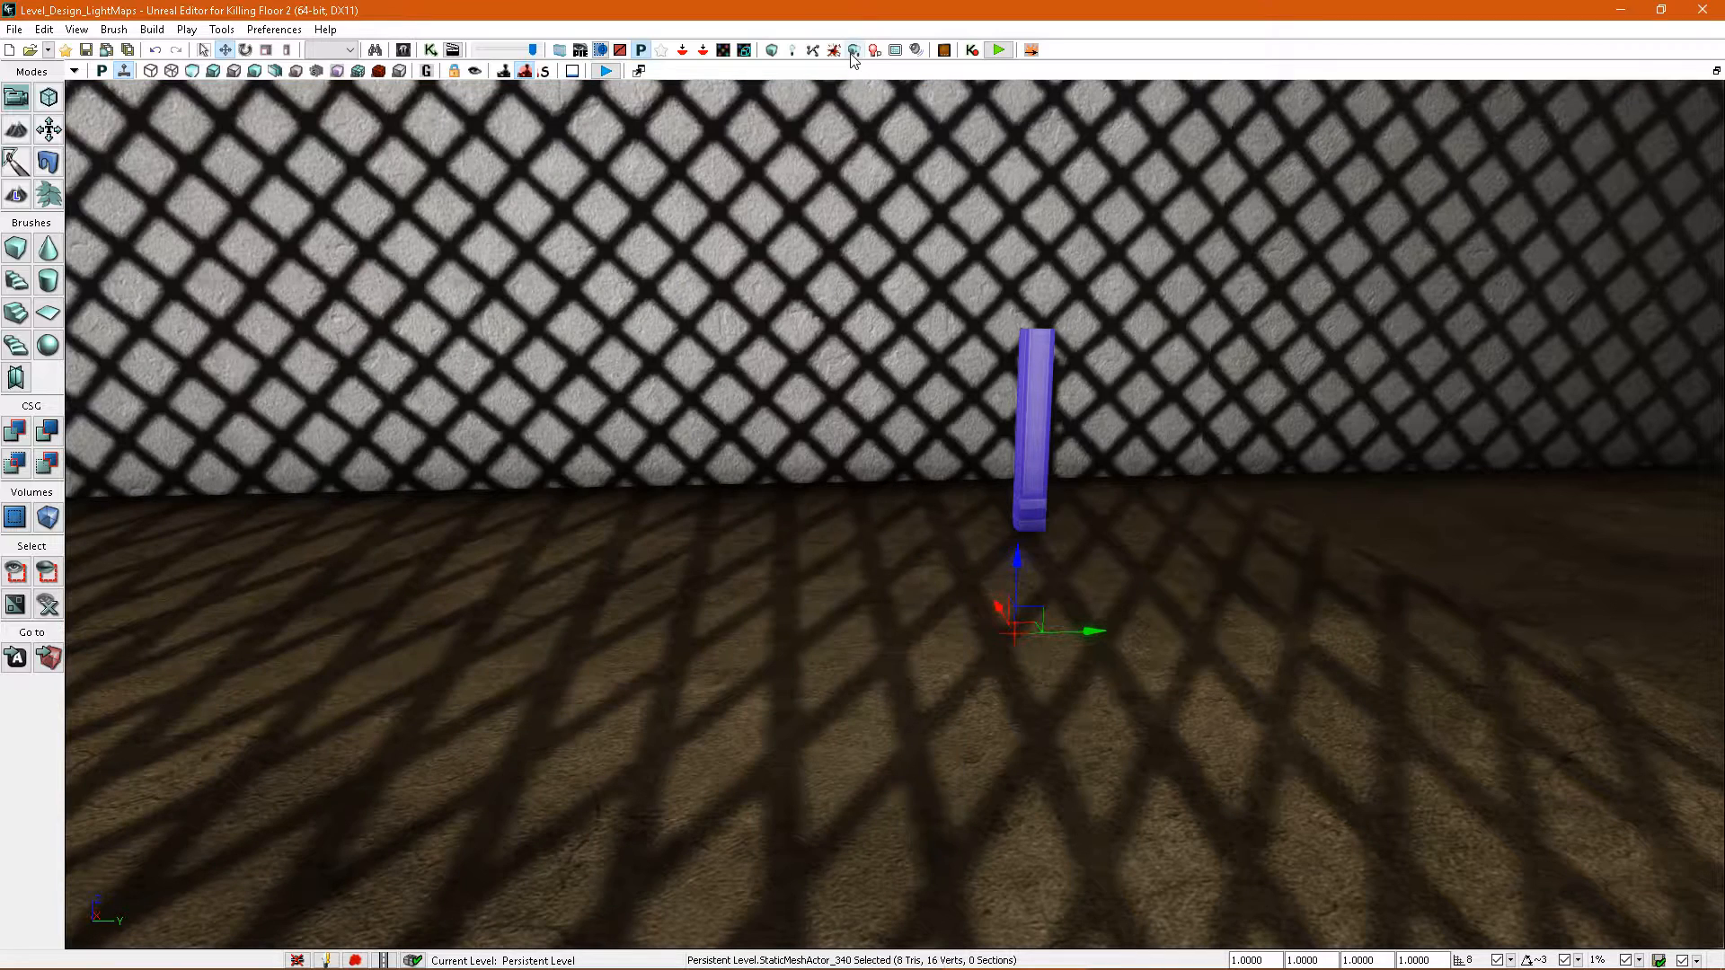
- Rebuild the map without the post's override, dismiss the Map Check, and inspect the post and its shadow
{"action": "left_click", "coordinate": [854, 49]}
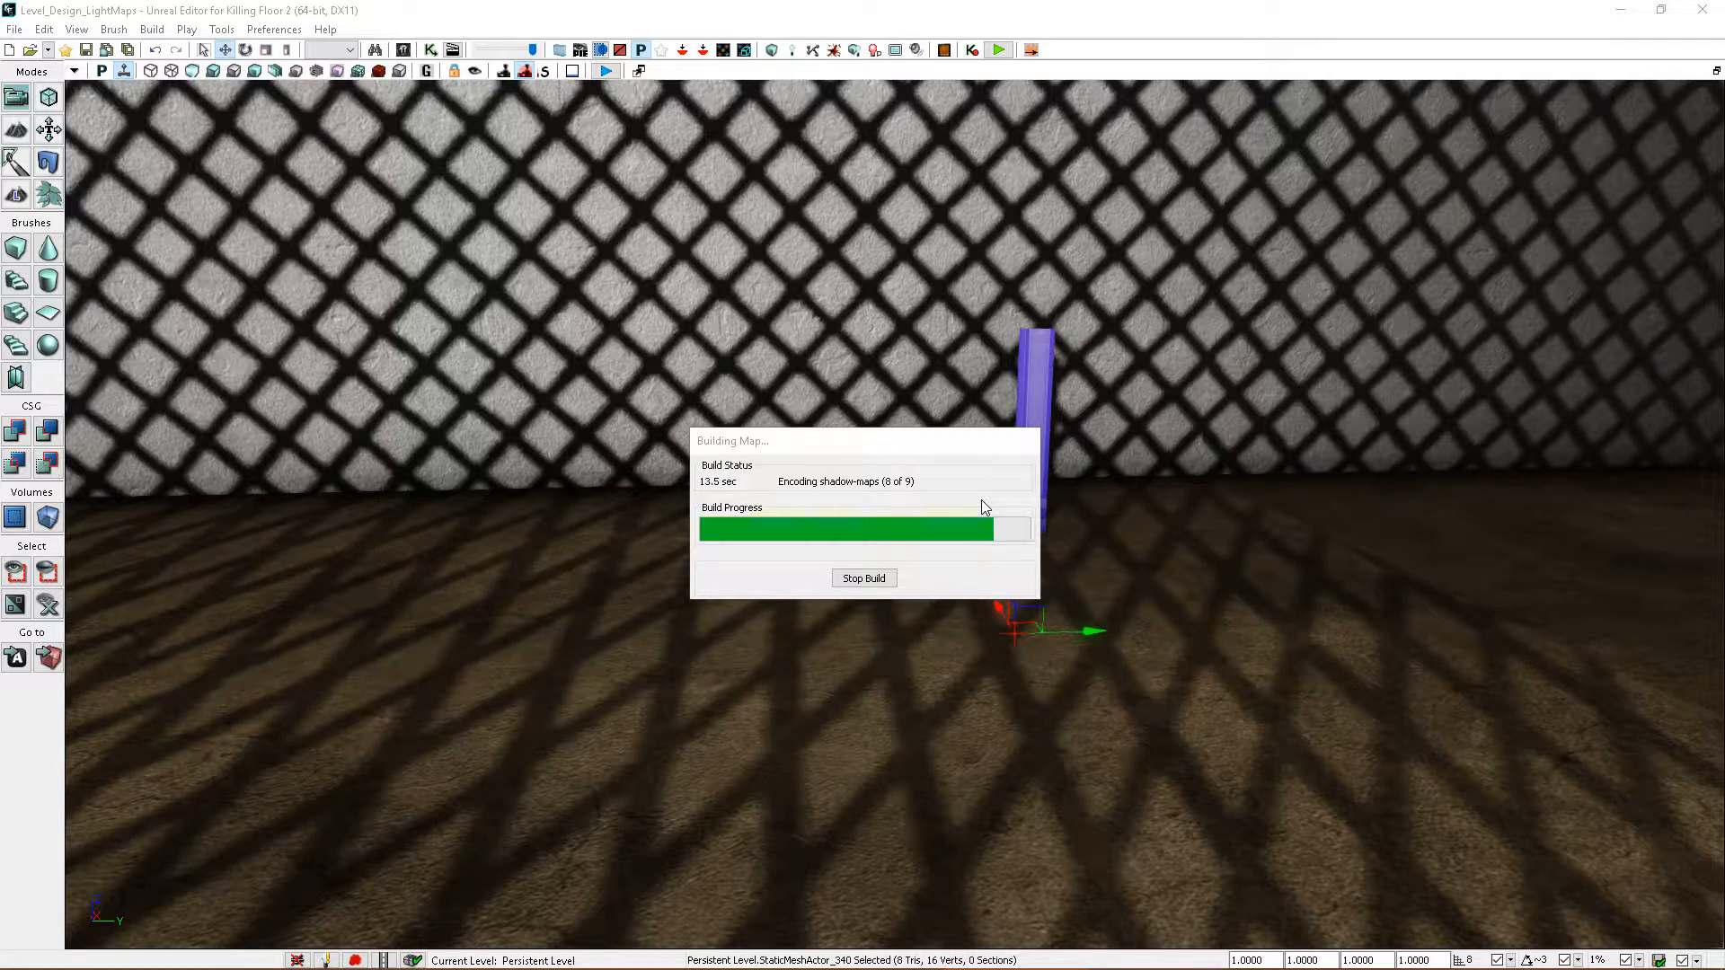
{"action": "left_click", "coordinate": [1142, 476]}
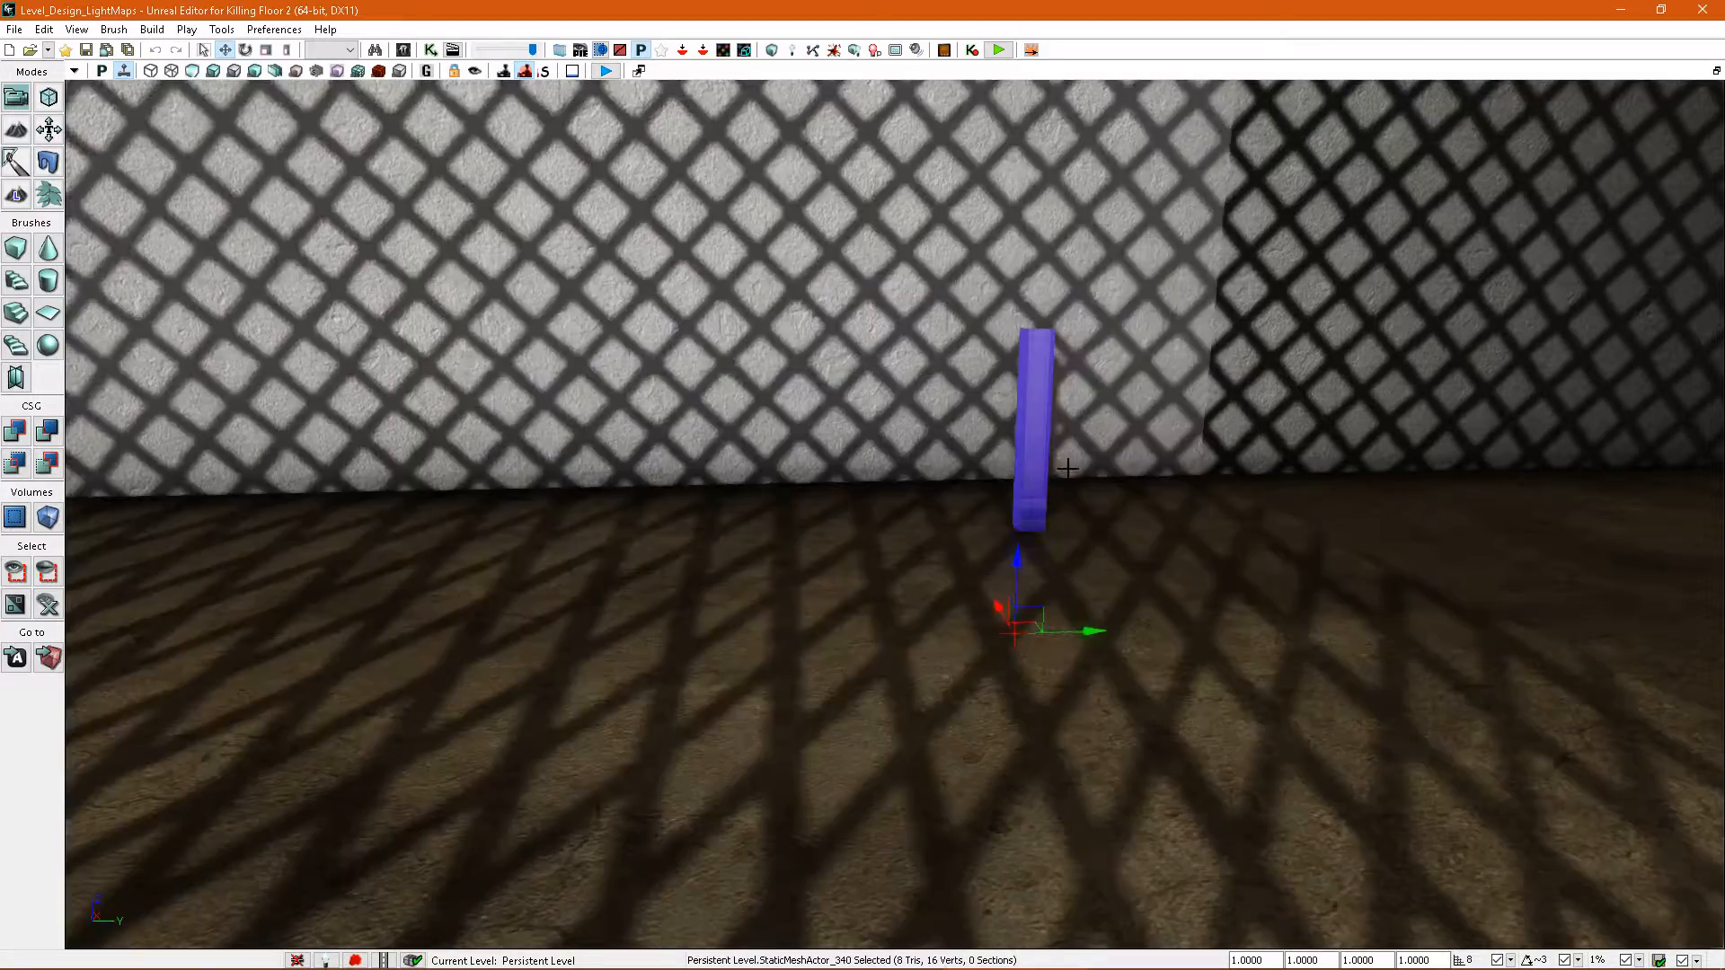
{"action": "right_click_drag", "start_coordinate": [1061, 467], "coordinate": [1109, 453]}
{"action": "mouse_move", "coordinate": [1032, 492]}
{"action": "left_mouse_down"}
{"action": "mouse_move", "coordinate": [1032, 570]}
{"action": "mouse_move", "coordinate": [1032, 492]}
{"action": "left_mouse_up"}
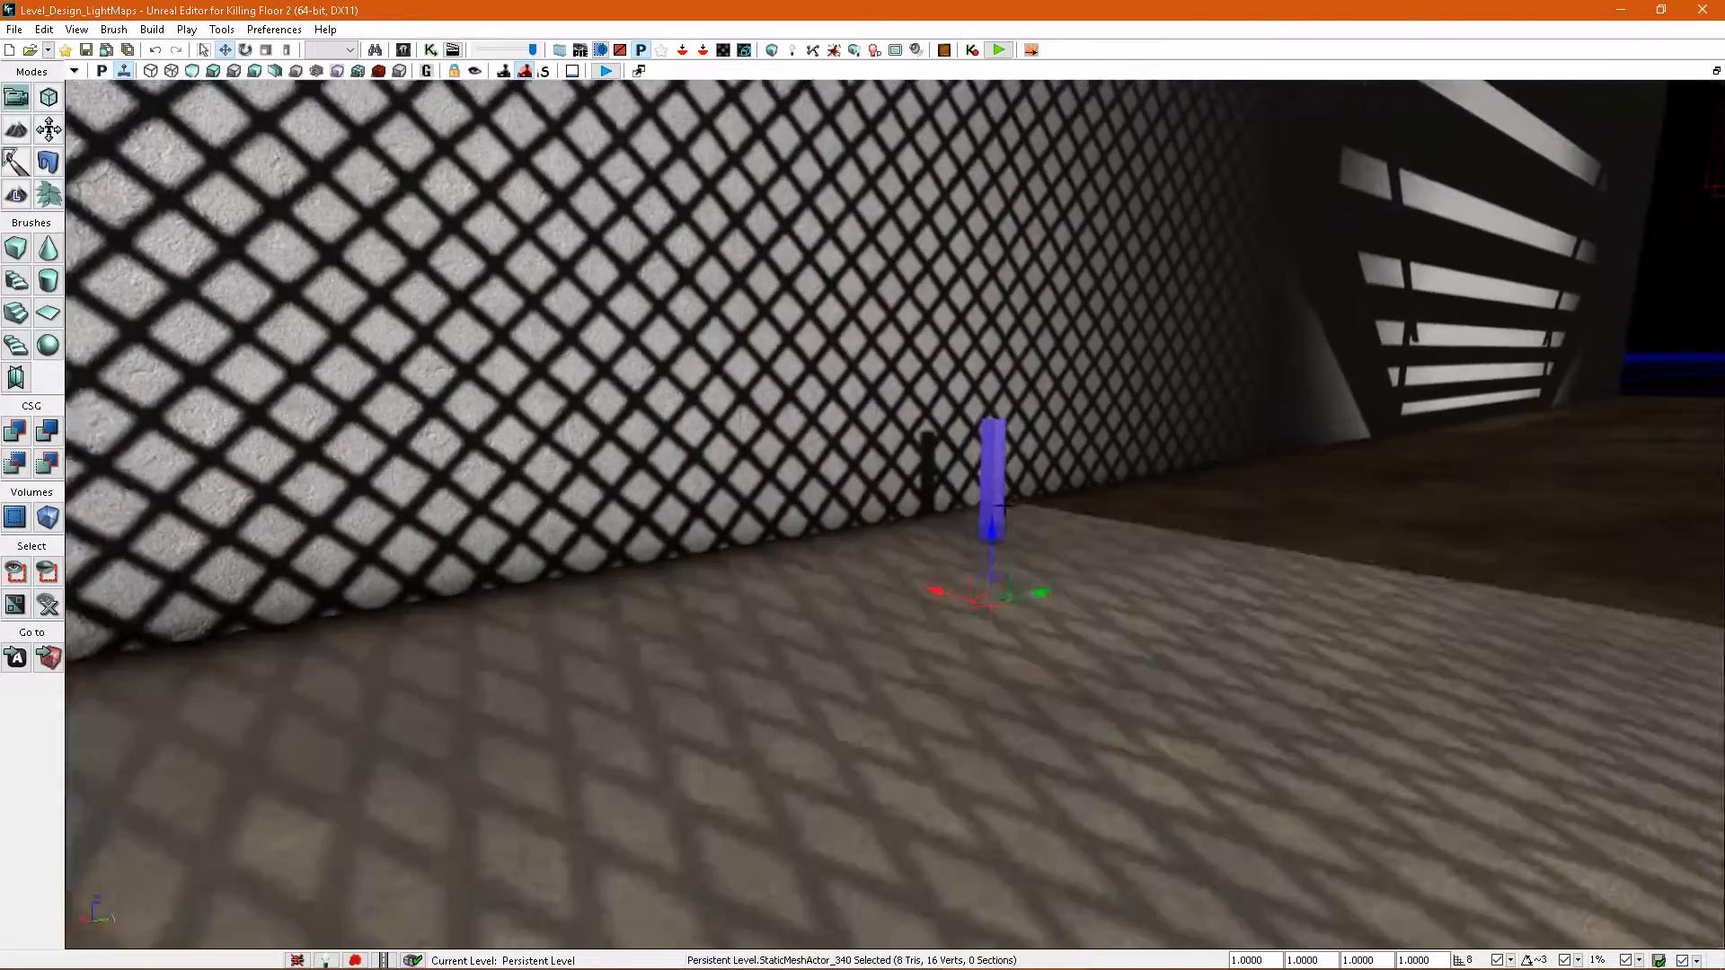
{"action": "mouse_move", "coordinate": [1001, 498]}
{"action": "right_mouse_down"}
{"action": "mouse_move", "coordinate": [1069, 490]}
{"action": "mouse_move", "coordinate": [982, 519]}
{"action": "right_mouse_up"}
{"action": "right_click_drag", "start_coordinate": [982, 519], "coordinate": [1033, 521]}
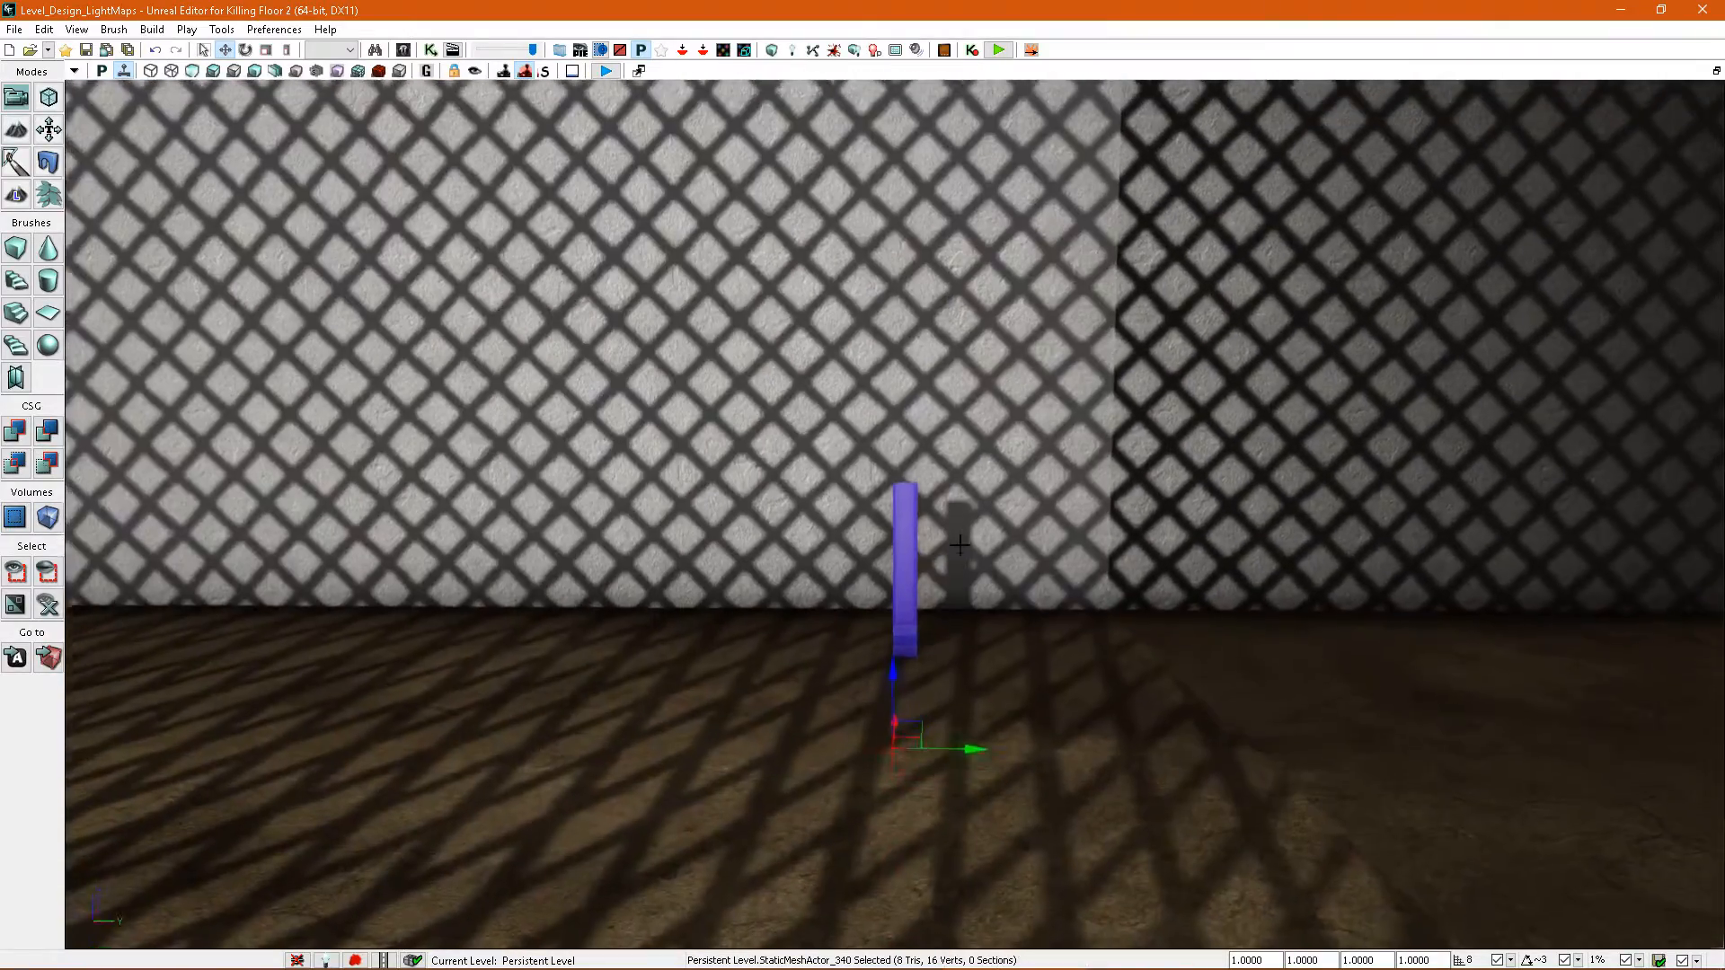
{"action": "right_click_drag", "start_coordinate": [1033, 521], "coordinate": [977, 540]}
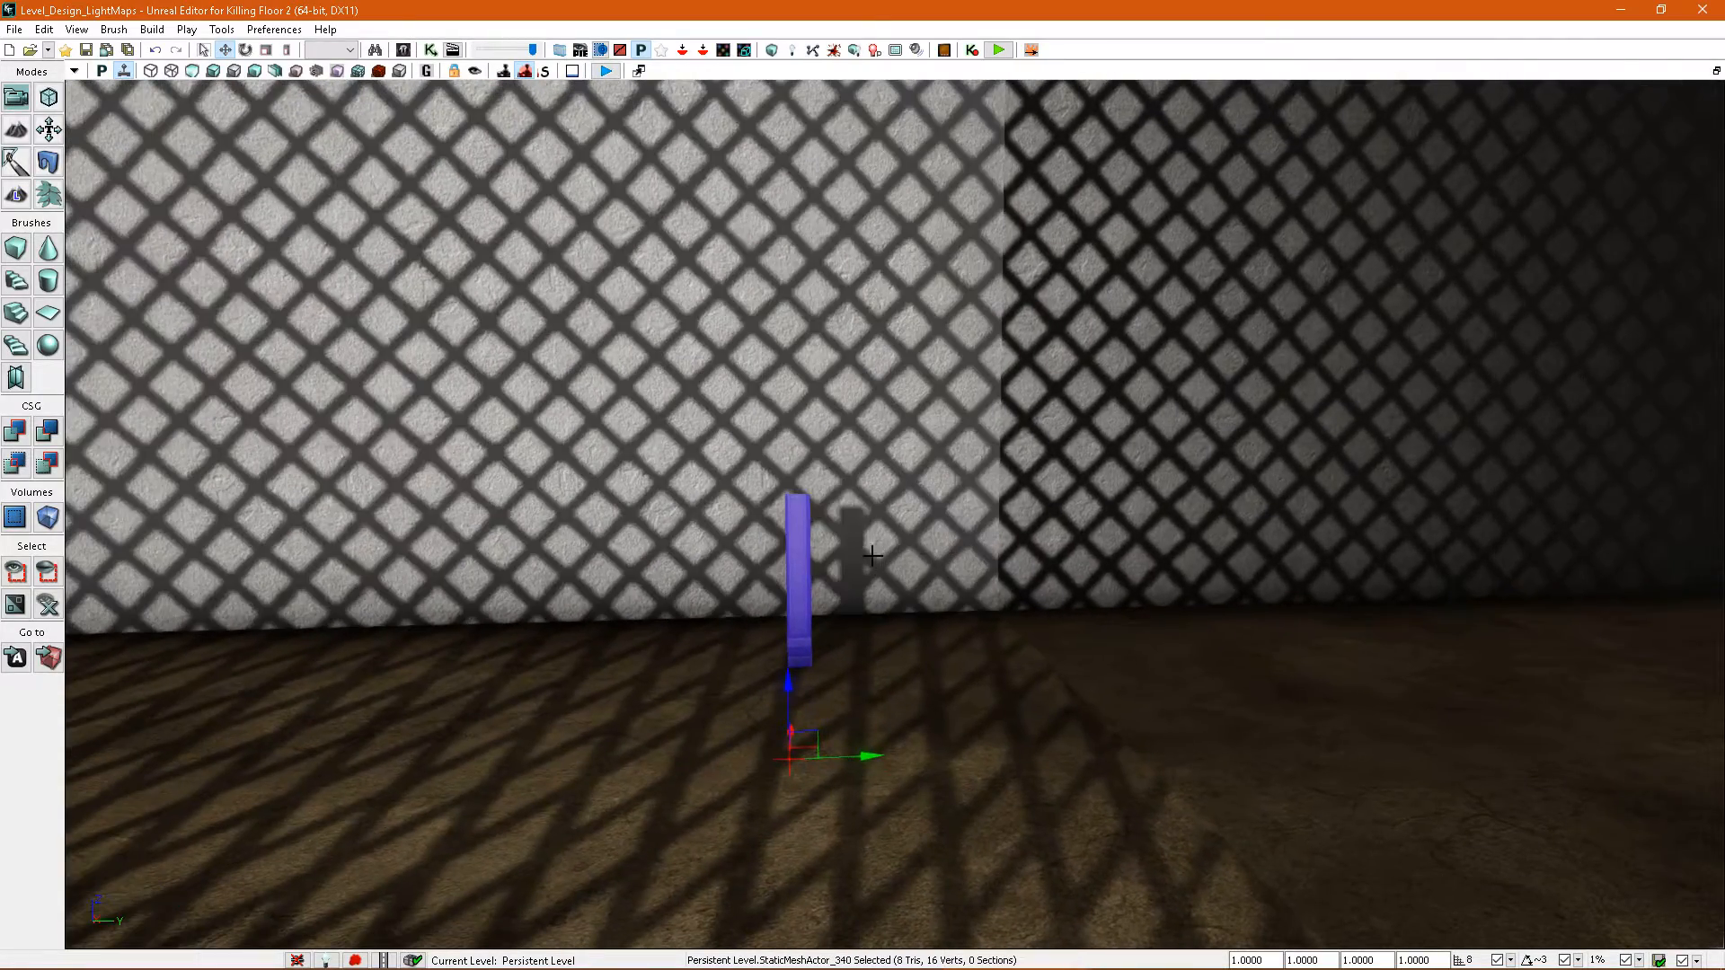
- Review the post's default Lightmap Res in its properties, then close them and view the whole wall
{"action": "key", "text": "F4"}
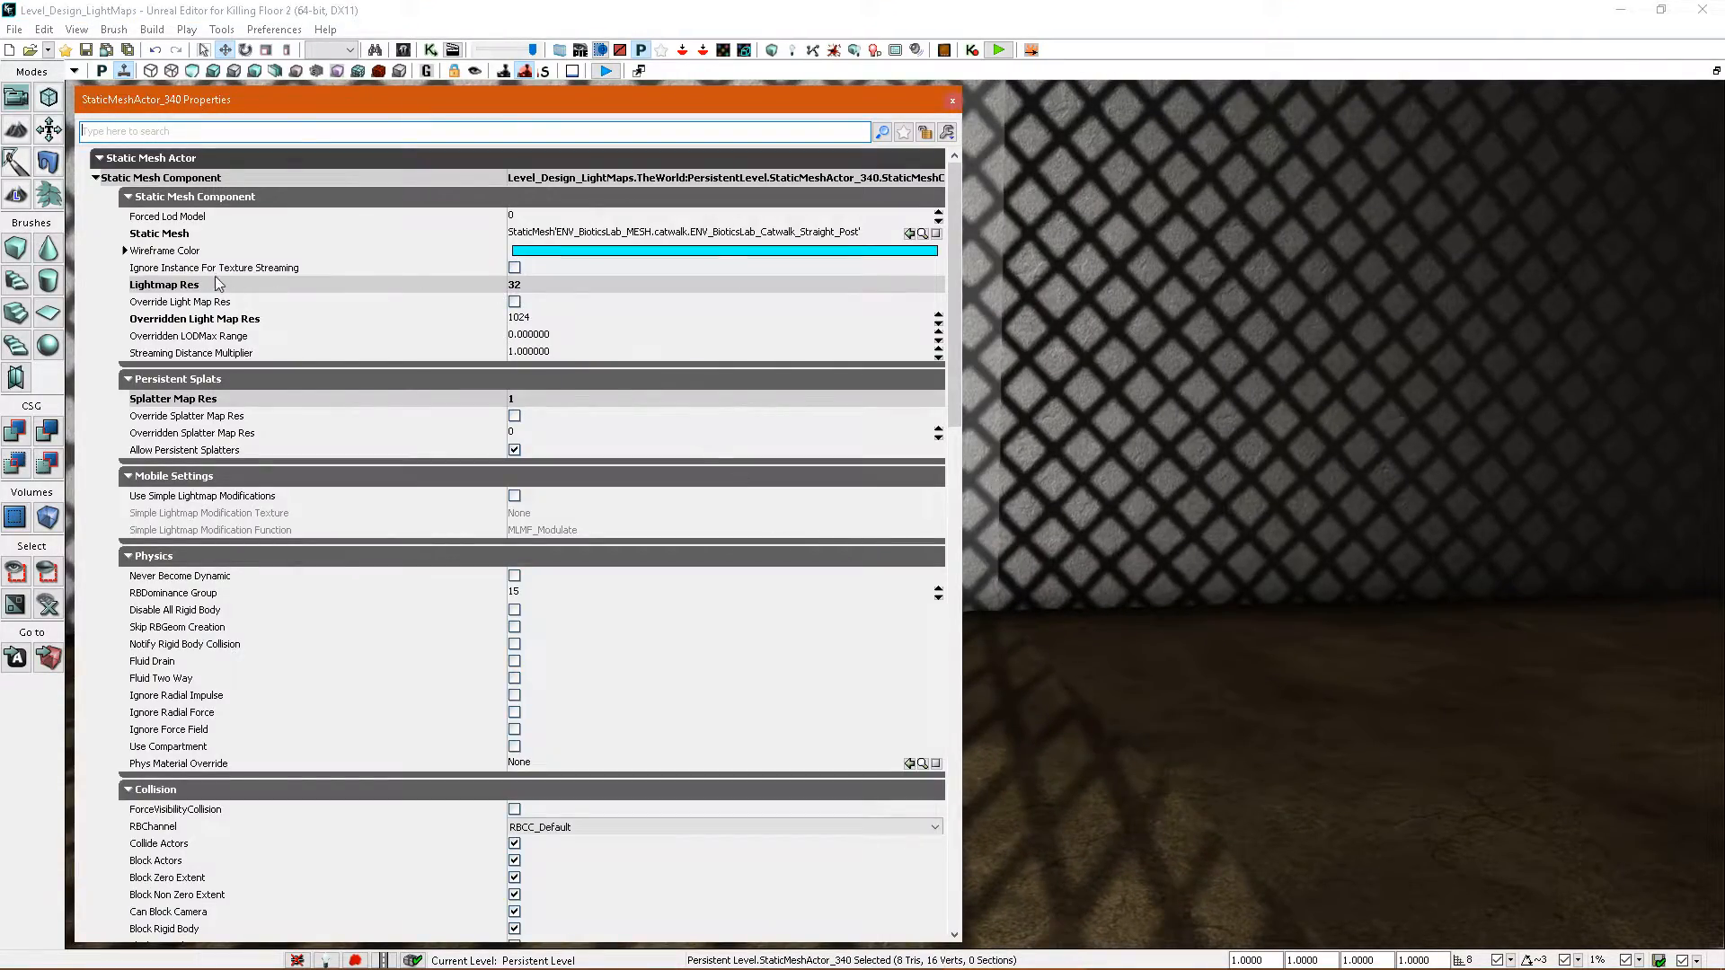
{"action": "right_click_drag", "start_coordinate": [1208, 494], "coordinate": [1153, 493]}
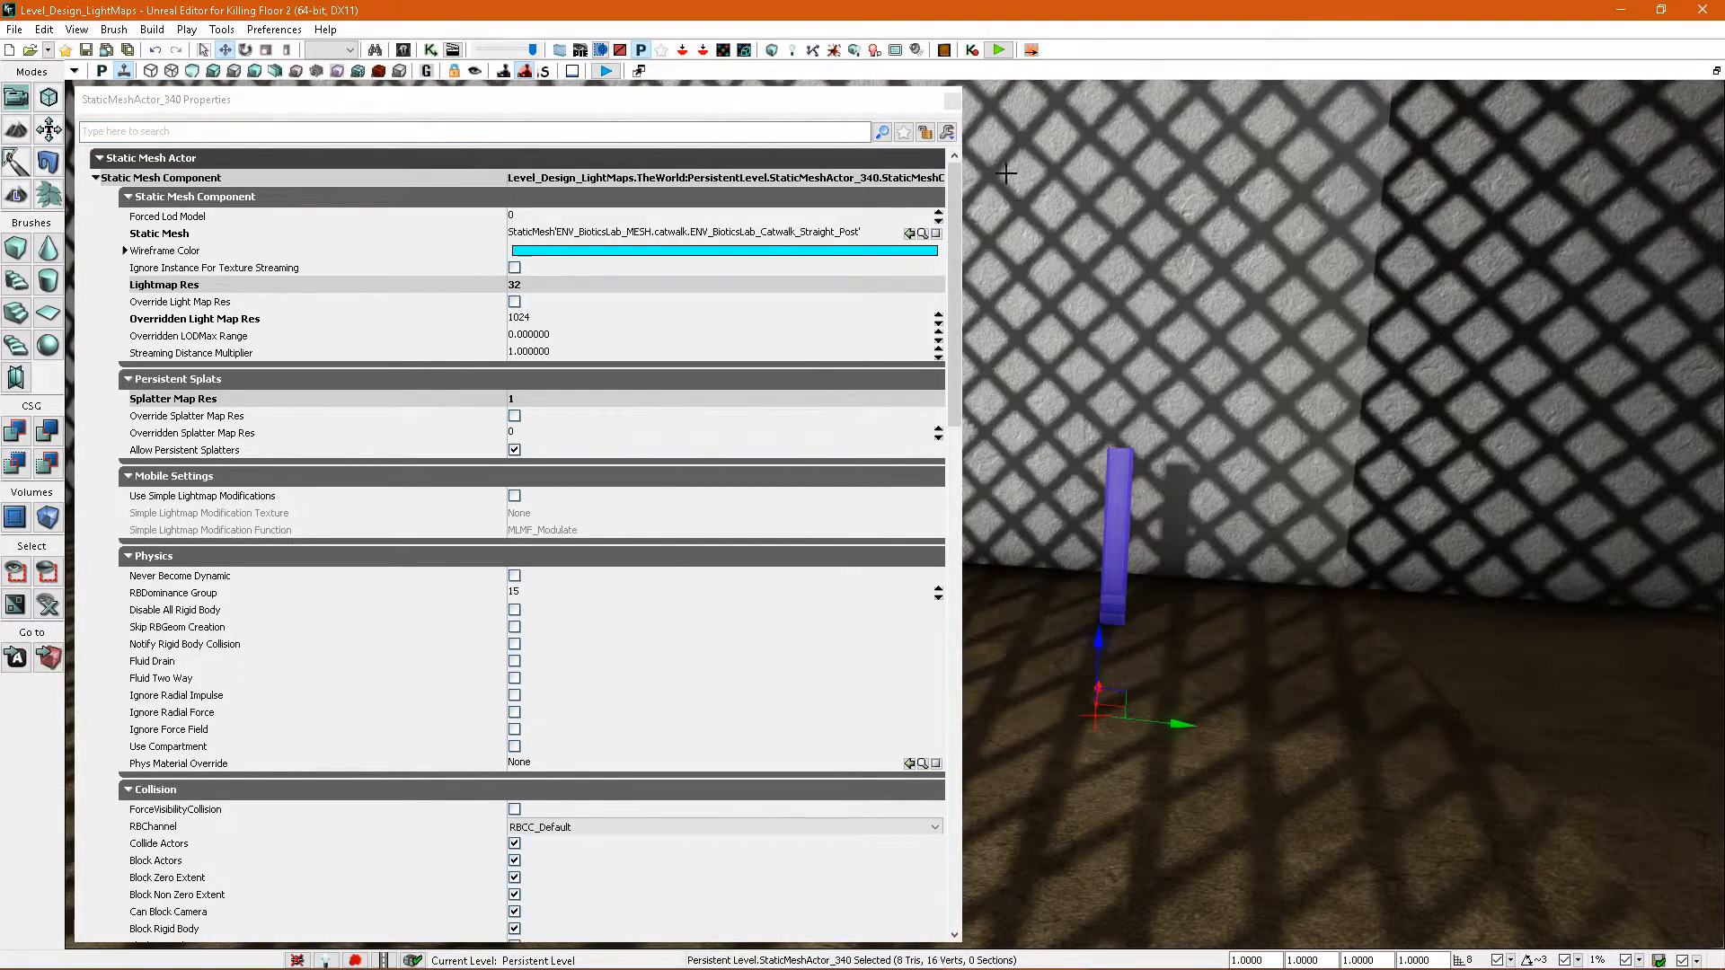
{"action": "left_click", "coordinate": [952, 106]}
{"action": "mouse_move", "coordinate": [1071, 326]}
{"action": "right_mouse_down"}
{"action": "mouse_move", "coordinate": [1132, 325]}
{"action": "mouse_move", "coordinate": [1047, 346]}
{"action": "mouse_move", "coordinate": [1105, 337]}
{"action": "mouse_move", "coordinate": [1058, 337]}
{"action": "right_mouse_up"}
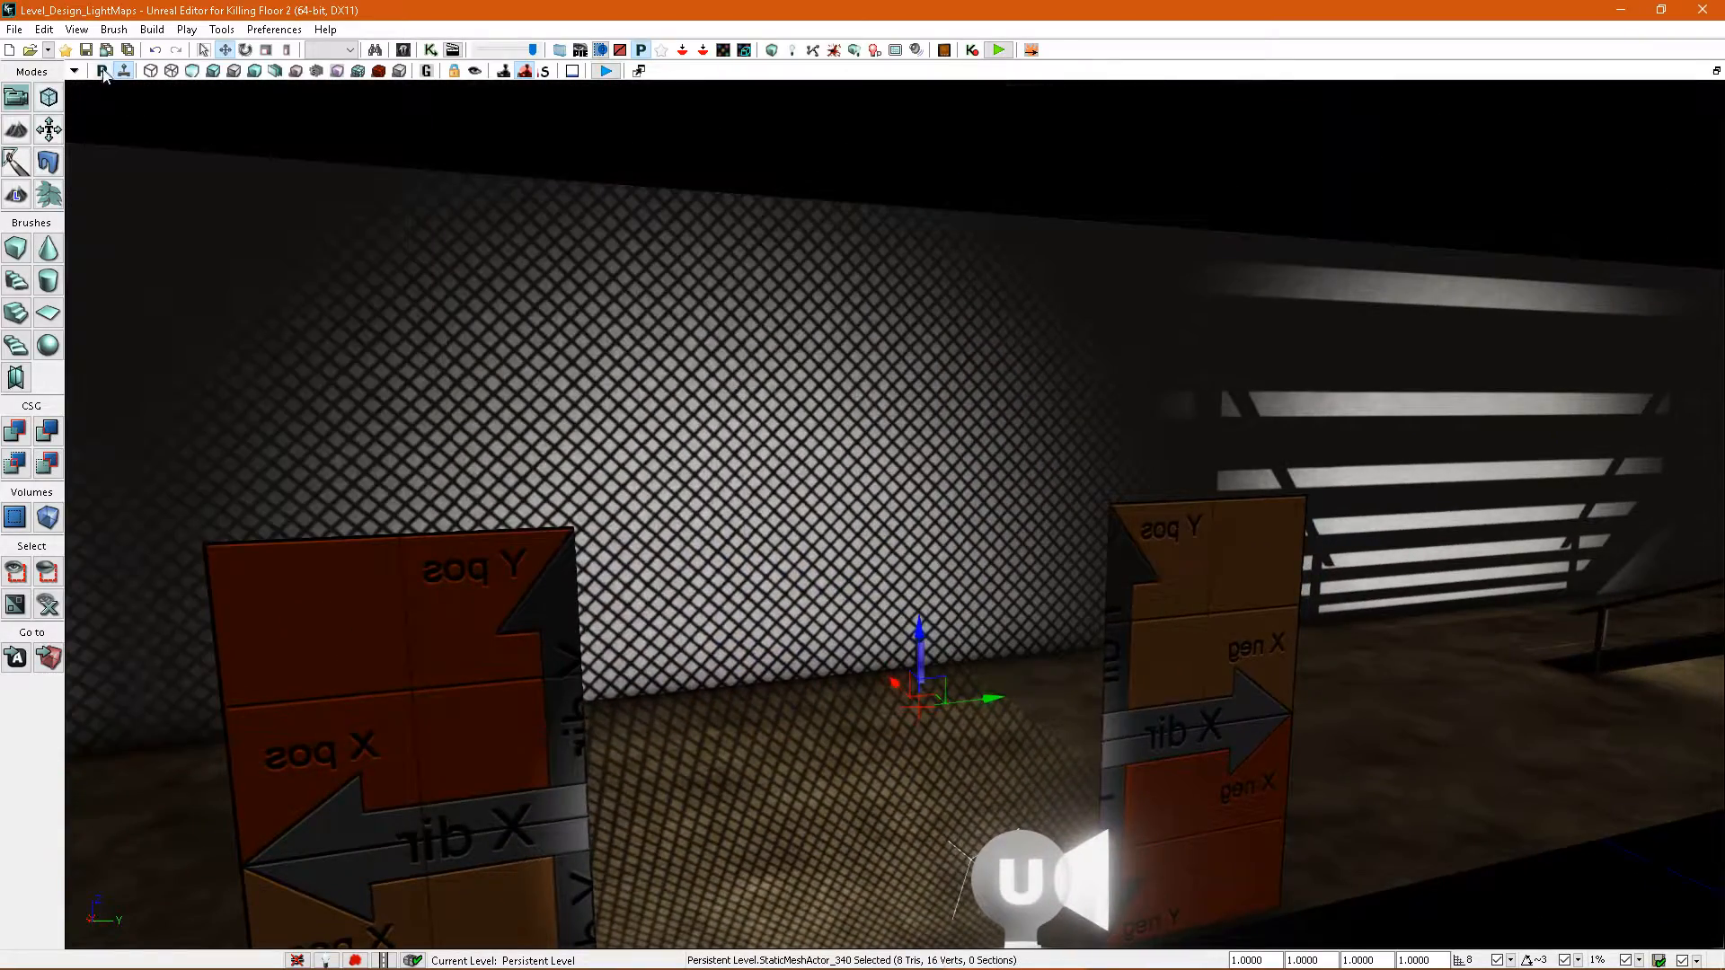
- Open Level_Design_LightMaps_Comparison.kfm without saving the current map, and dismiss the Map Check
{"action": "left_click", "coordinate": [41, 52]}
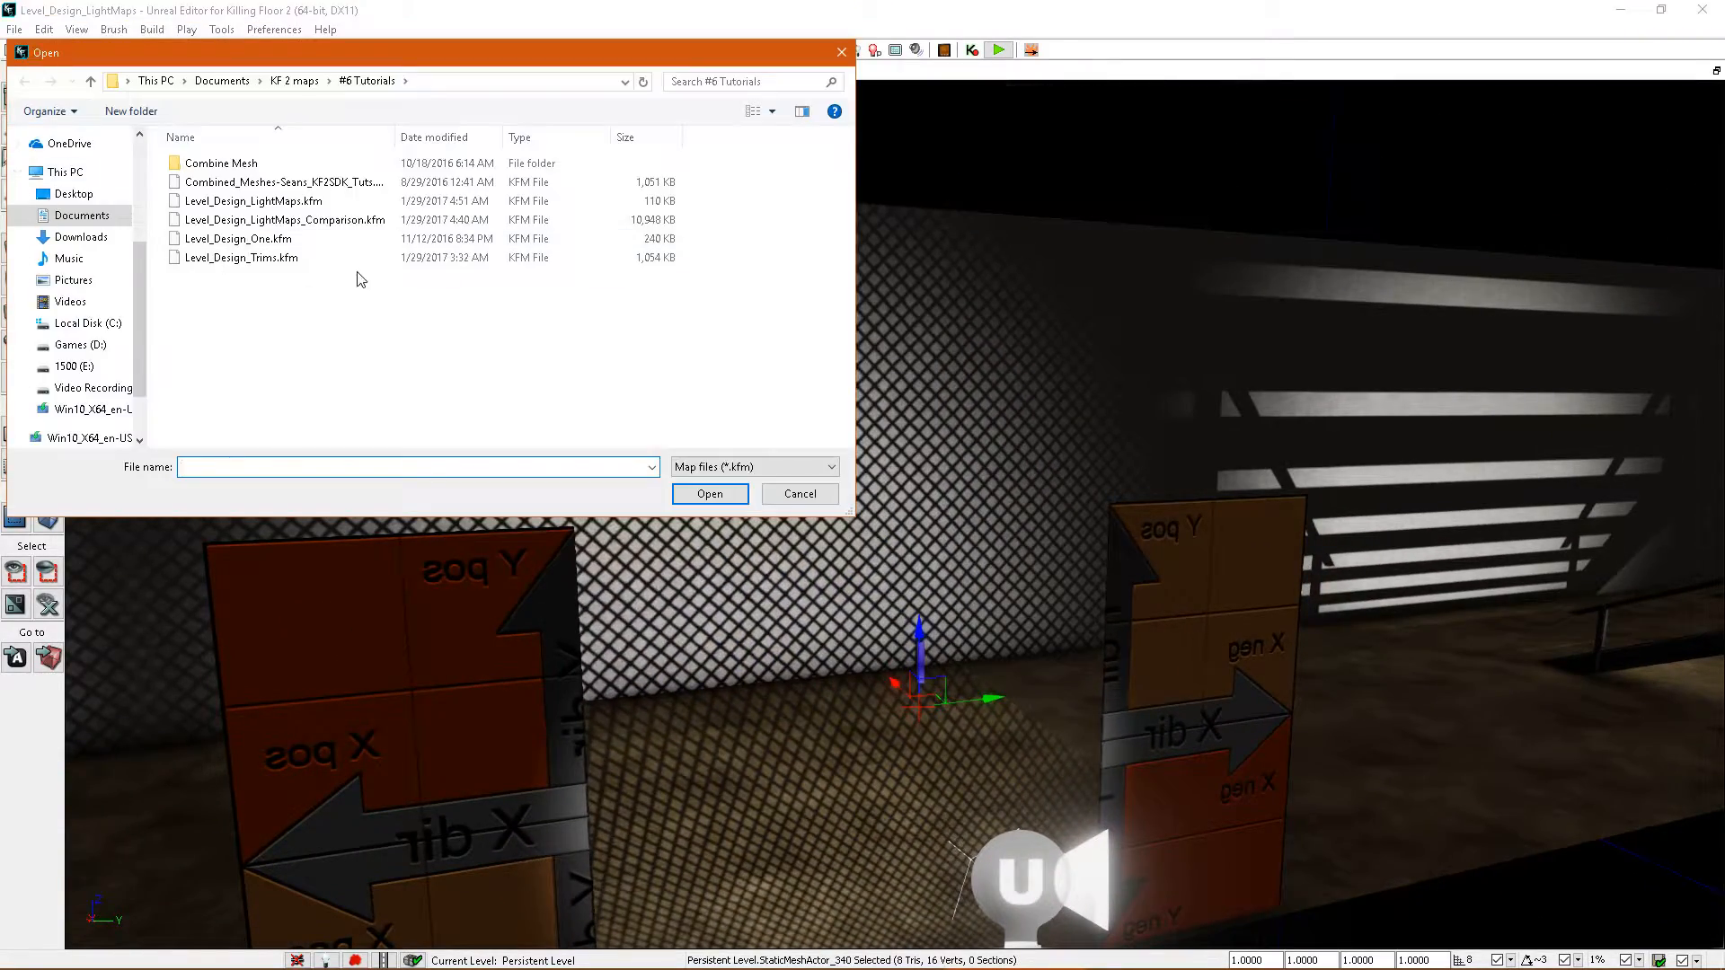
{"action": "double_click", "coordinate": [307, 226]}
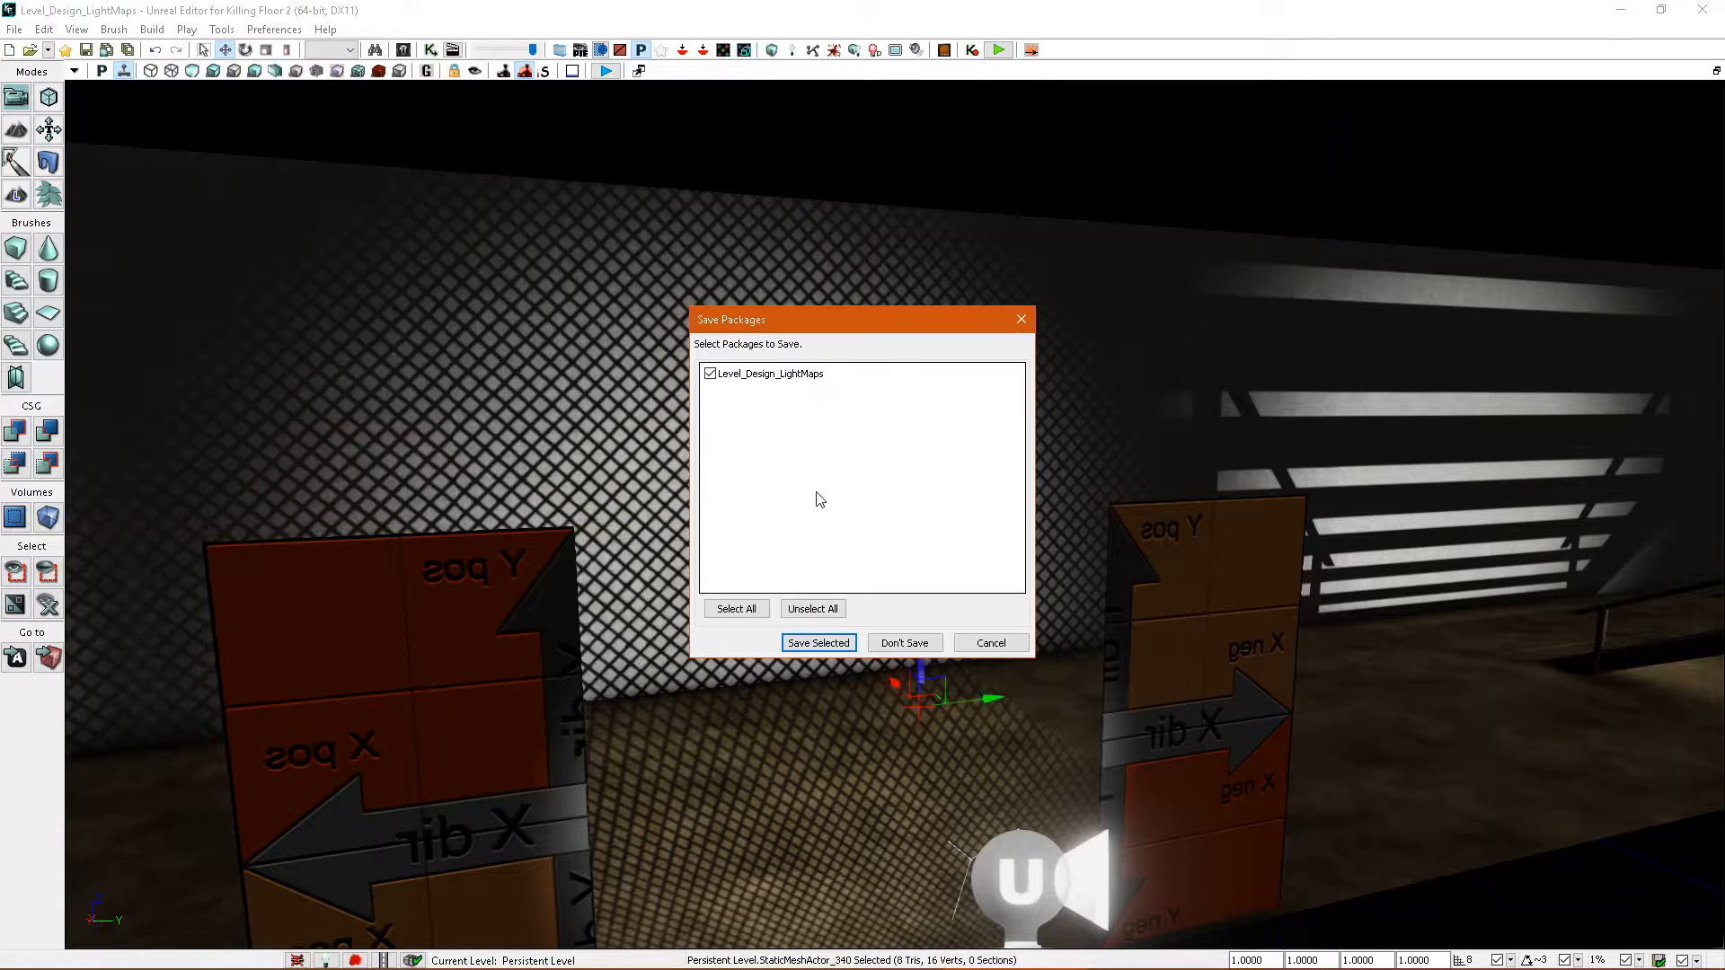
{"action": "left_click", "coordinate": [905, 643]}
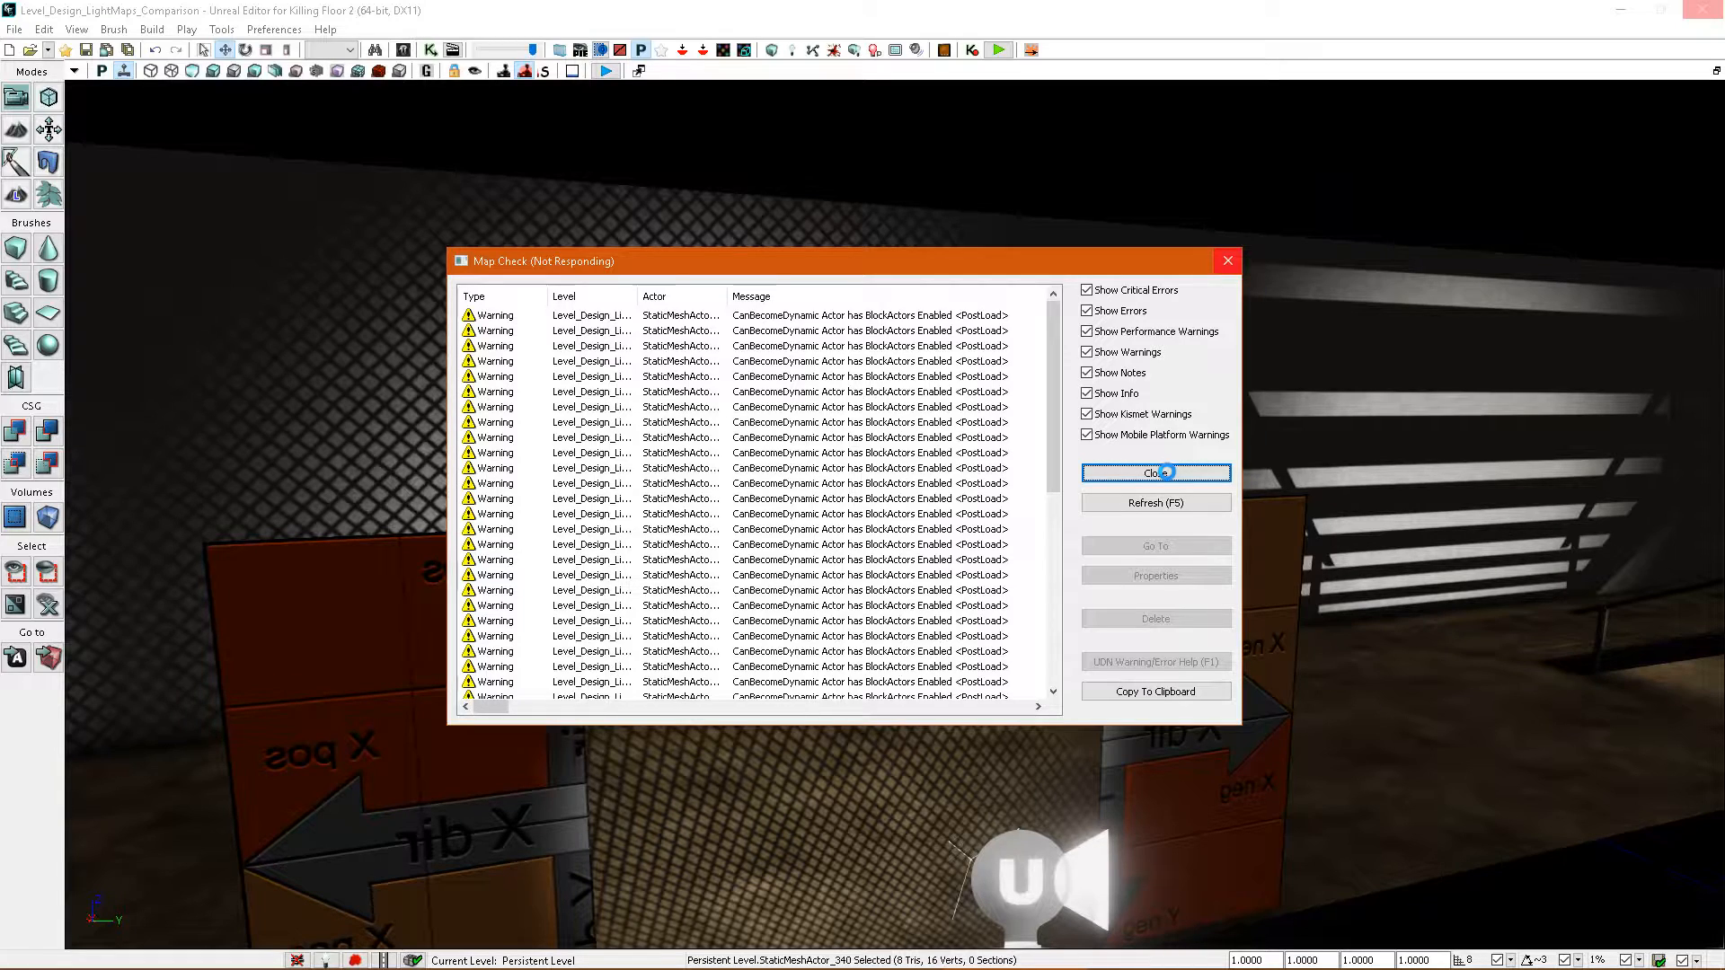
{"action": "left_click", "coordinate": [1167, 471]}
- View the full row of comparison walls labelled 4 to 2048 from a distance
{"action": "mouse_move", "coordinate": [1167, 472]}
{"action": "right_mouse_down"}
{"action": "mouse_move", "coordinate": [1222, 464]}
{"action": "mouse_move", "coordinate": [1150, 479]}
{"action": "right_mouse_up"}
{"action": "key", "text": "w"}
{"action": "key", "text": "q"}
{"action": "key", "text": "d"}
{"action": "key", "text": "d"}
{"action": "right_click_drag", "start_coordinate": [1057, 314], "coordinate": [1042, 318]}
{"action": "key", "text": "d"}
{"action": "right_click", "coordinate": [851, 274]}
{"action": "left_click", "coordinate": [328, 524]}
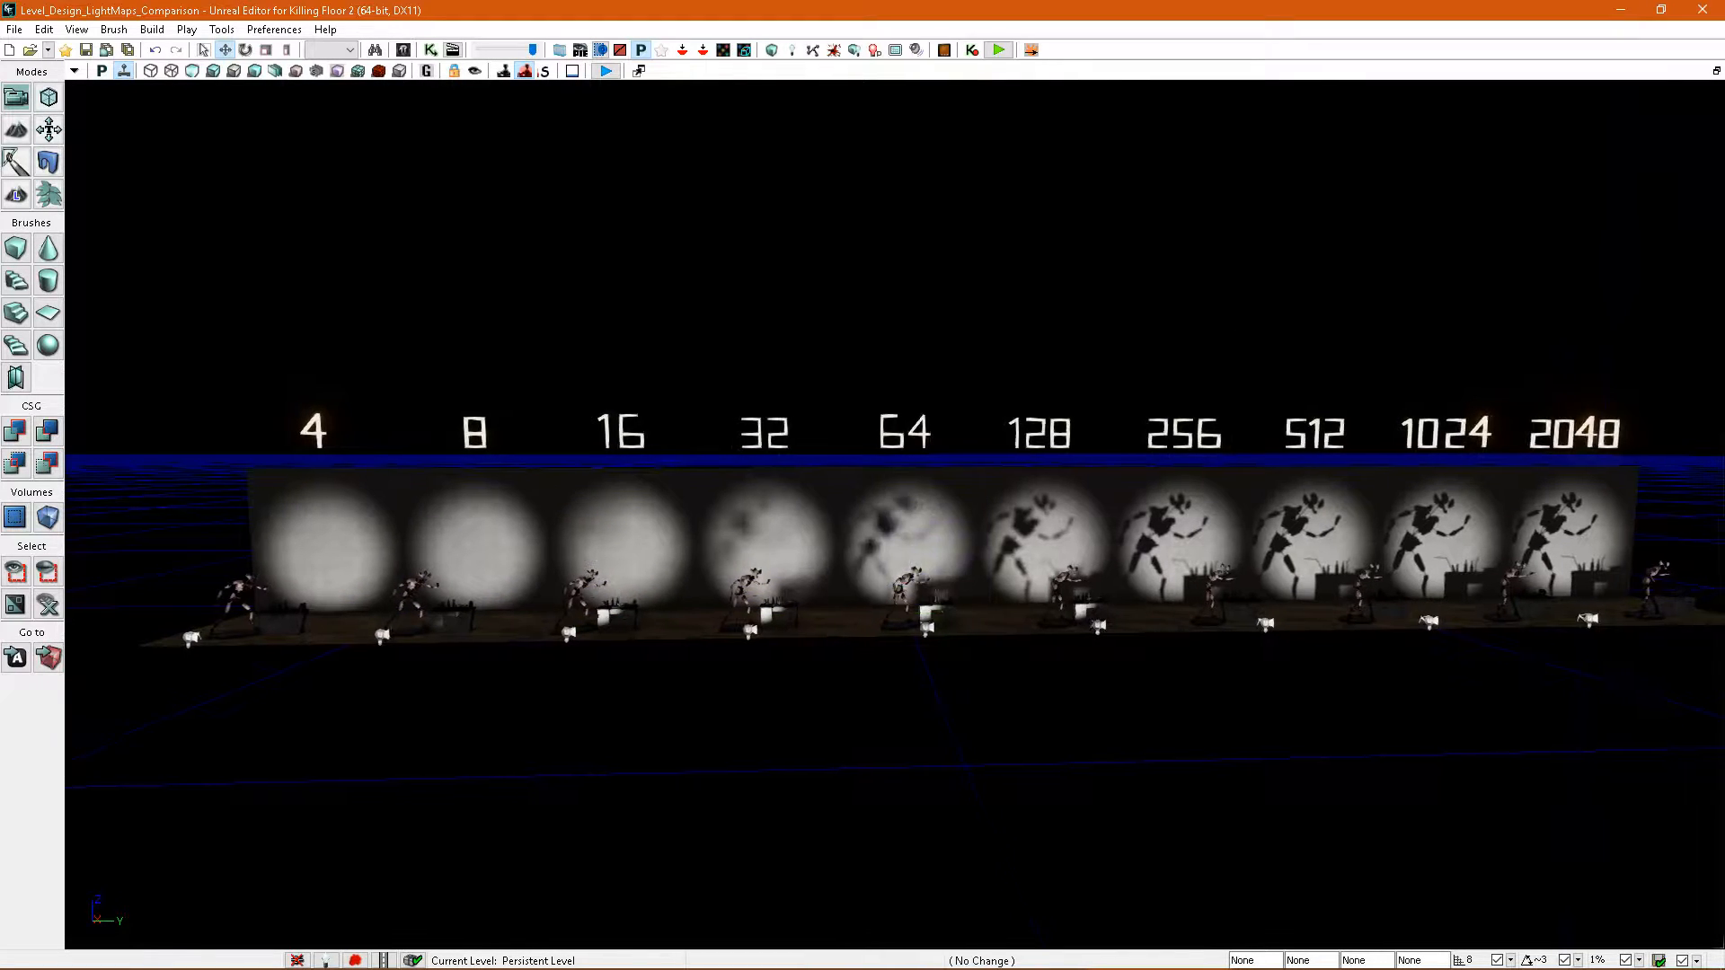
- Examine the baked figure and desk shadows up close along the comparison walls
{"action": "right_click_drag", "start_coordinate": [1210, 278], "coordinate": [1210, 278]}
{"action": "key", "text": "w"}
{"action": "key", "text": "d"}
{"action": "right_click_drag", "start_coordinate": [1356, 539], "coordinate": [1170, 532]}
{"action": "key", "text": "w"}
{"action": "key", "text": "d"}
{"action": "key", "text": "w"}
{"action": "key", "text": "a"}
{"action": "key", "text": "s"}
{"action": "key", "text": "q"}
{"action": "right_click_drag", "start_coordinate": [796, 504], "coordinate": [1121, 541]}
{"action": "right_click_drag", "start_coordinate": [866, 732], "coordinate": [1007, 467]}
{"action": "key", "text": "w"}
{"action": "key", "text": "a"}
{"action": "key", "text": "s"}
{"action": "key", "text": "d"}
{"action": "key", "text": "w"}
{"action": "key", "text": "a"}
- Open the 1024 wall section's properties, dismiss the Map Check, and close the properties after reviewing the light map override
{"action": "left_click", "coordinate": [1096, 492]}
{"action": "key", "text": "a"}
{"action": "key", "text": "a"}
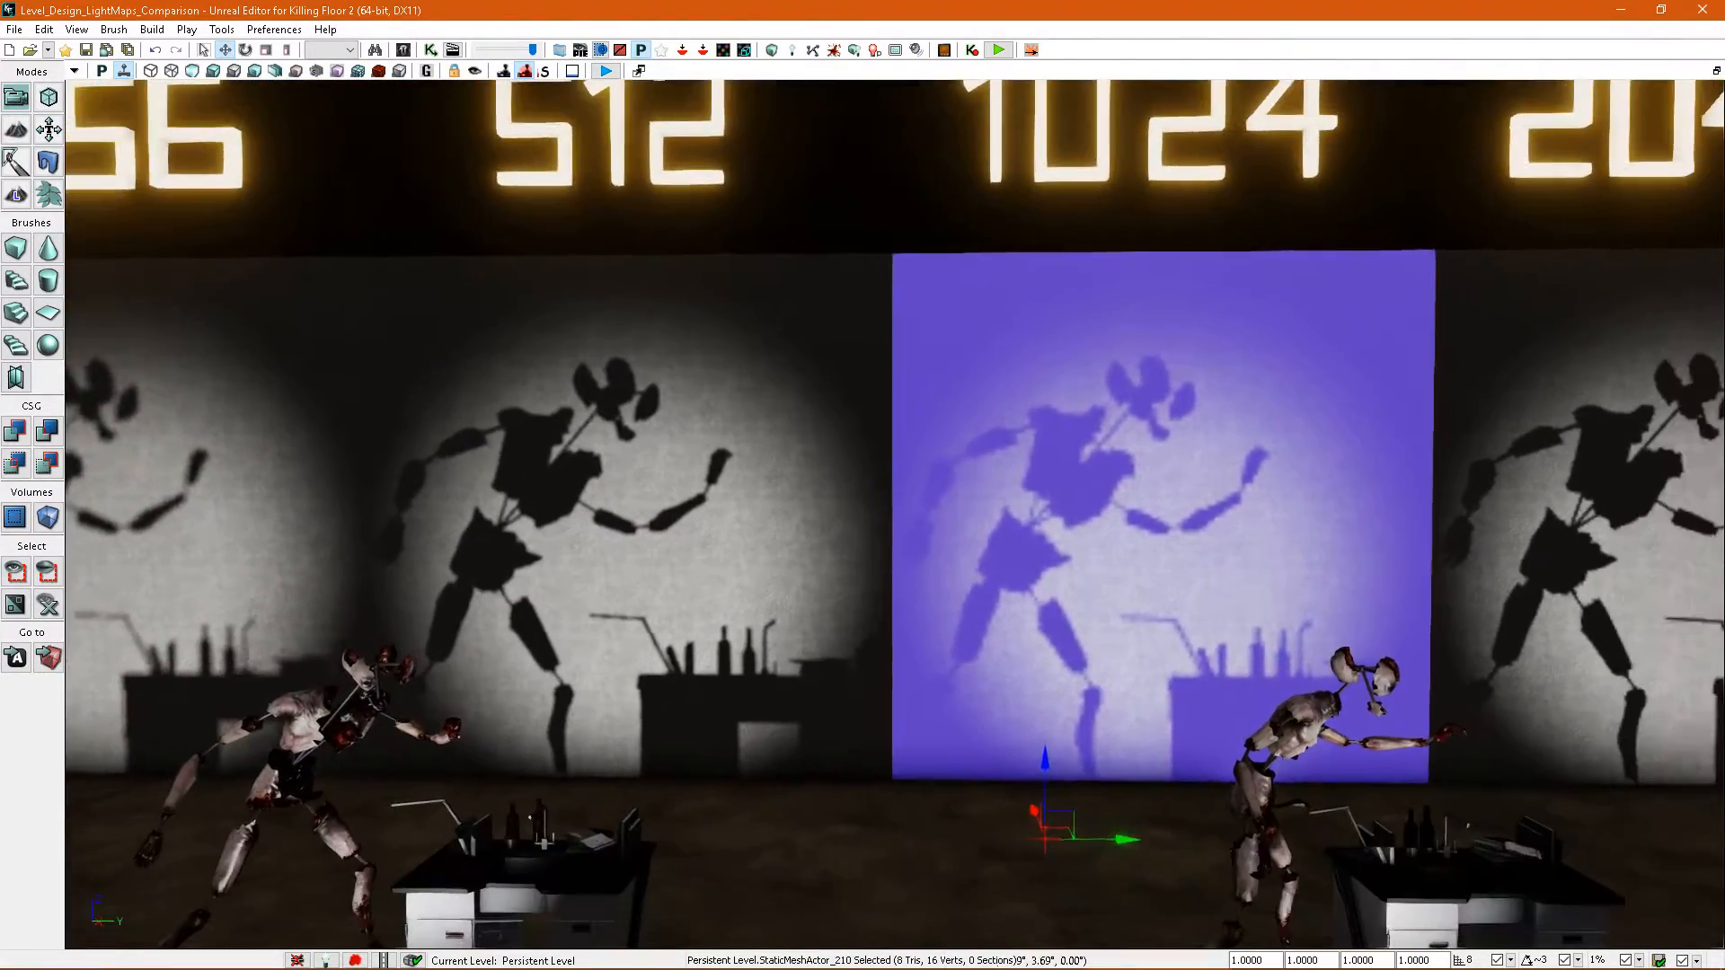
{"action": "double_click", "coordinate": [1036, 528]}
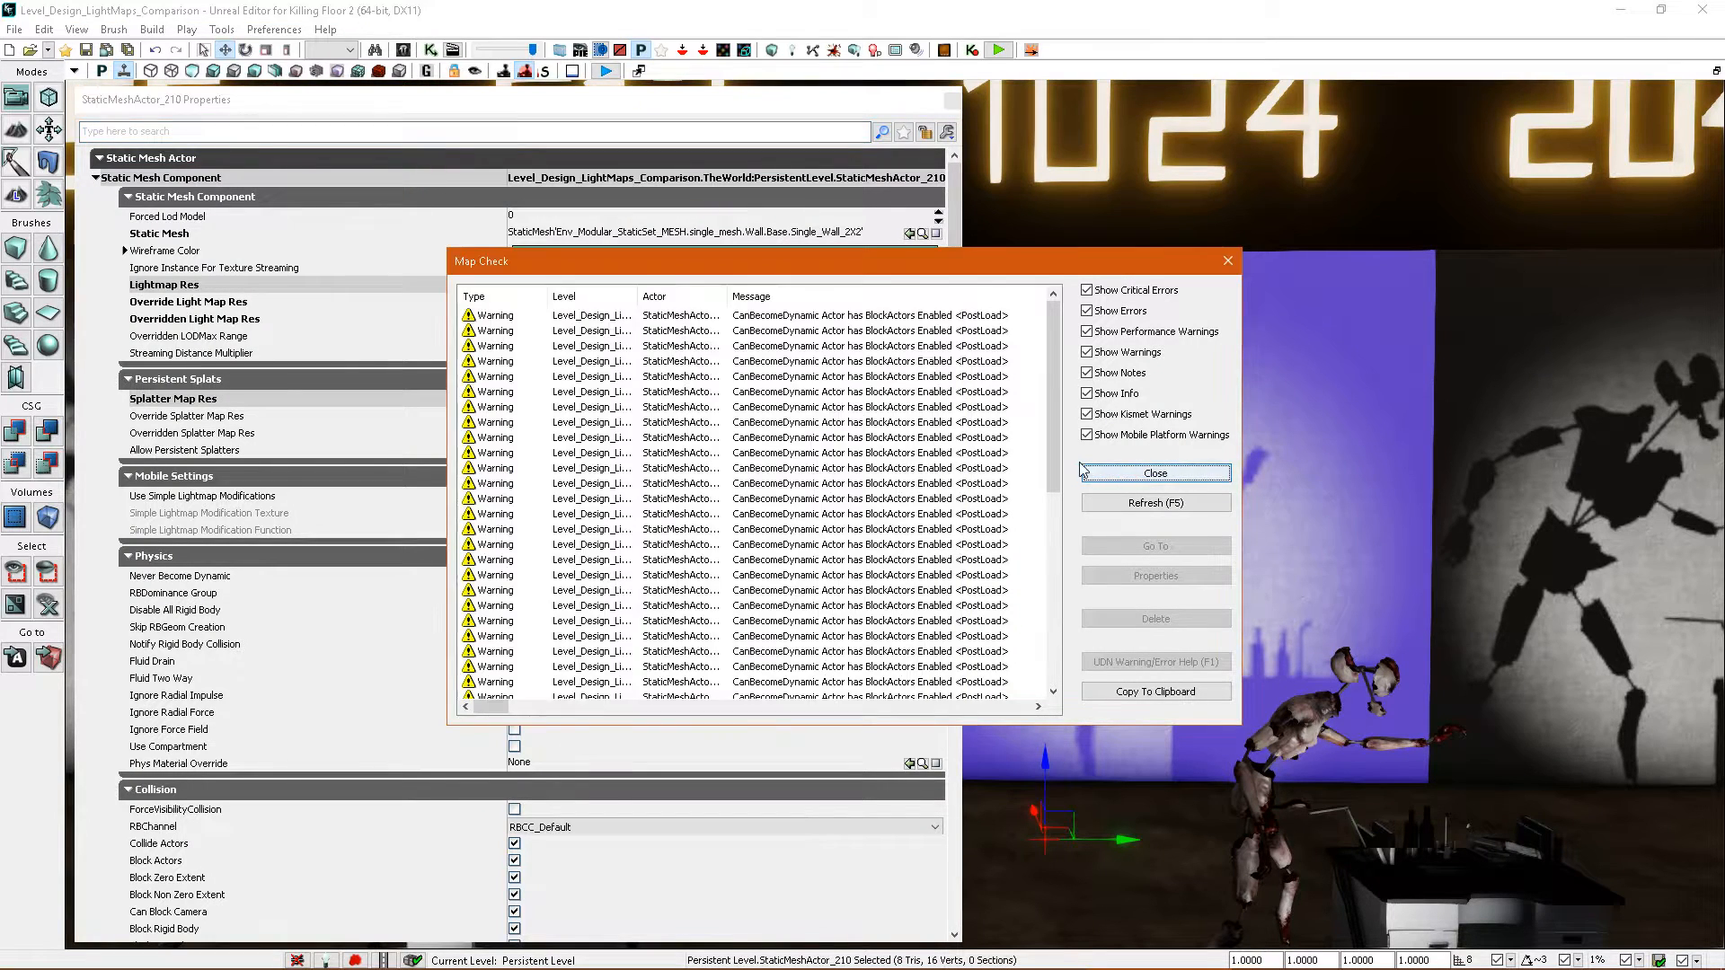
{"action": "left_click", "coordinate": [1152, 473]}
{"action": "right_click_drag", "start_coordinate": [1090, 440], "coordinate": [1101, 519]}
{"action": "left_click", "coordinate": [1145, 473]}
{"action": "left_click", "coordinate": [953, 99]}
- Switch to game view, rebuild the comparison map, and dismiss the Map Check
{"action": "key", "text": "g"}
{"action": "key", "text": "g"}
{"action": "left_click", "coordinate": [1106, 526]}
{"action": "key", "text": "g"}
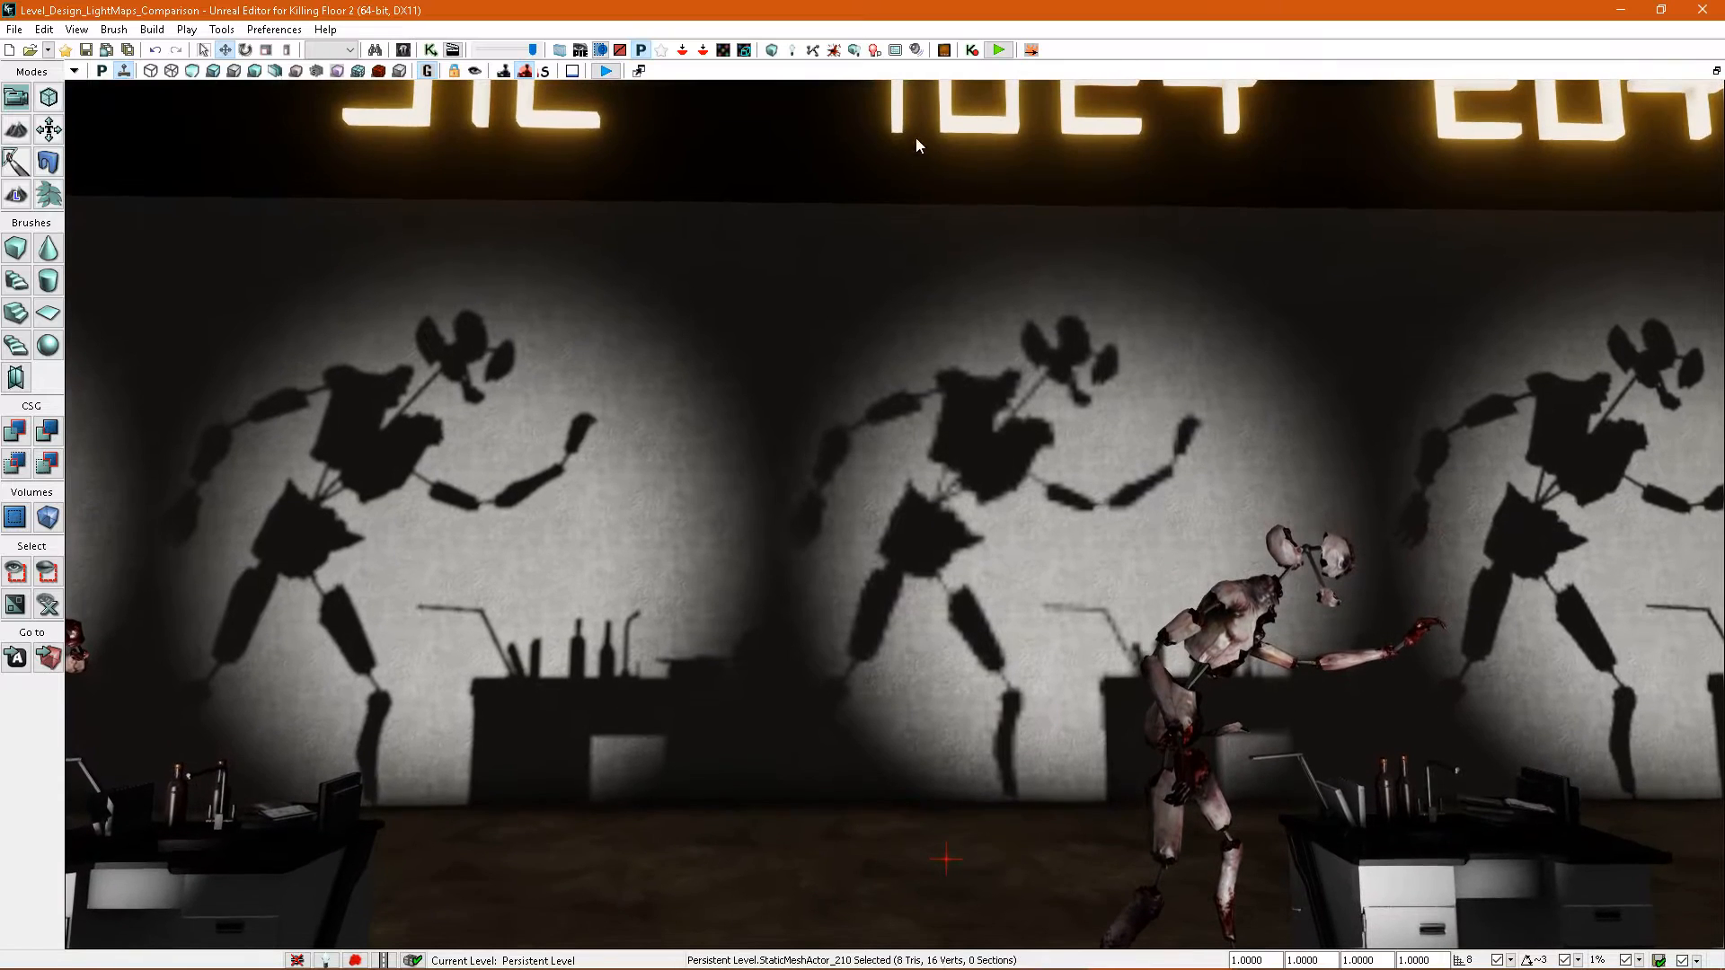
{"action": "left_click", "coordinate": [854, 51]}
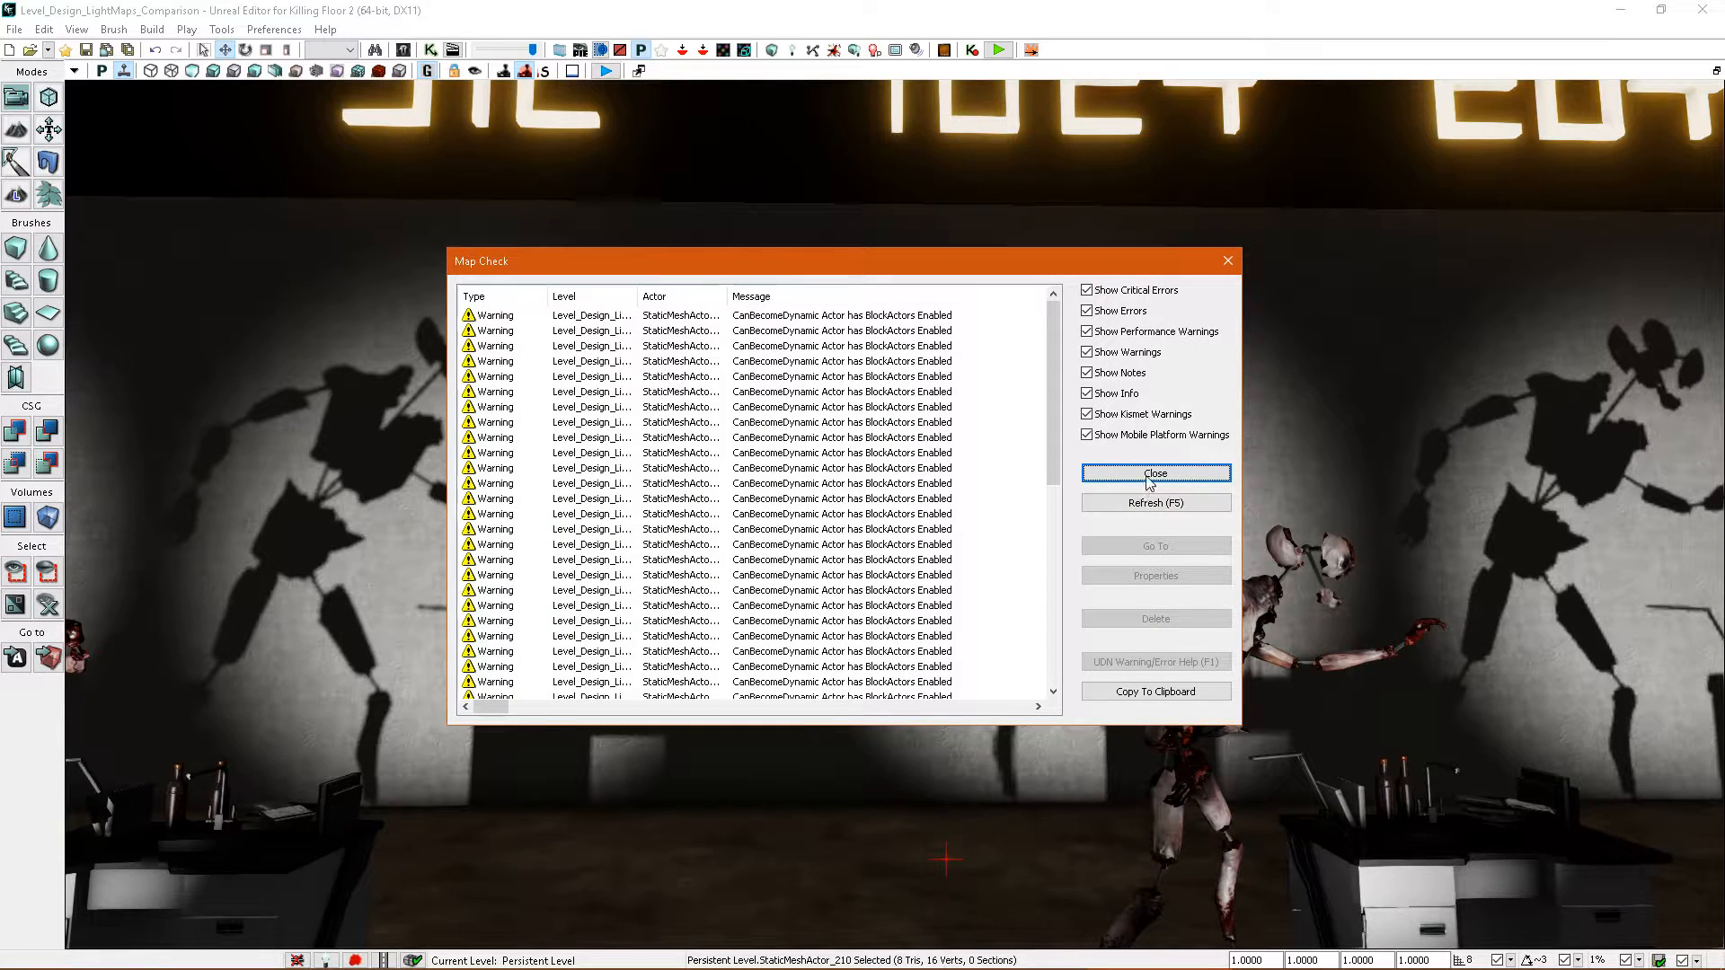
{"action": "left_click", "coordinate": [1151, 469]}
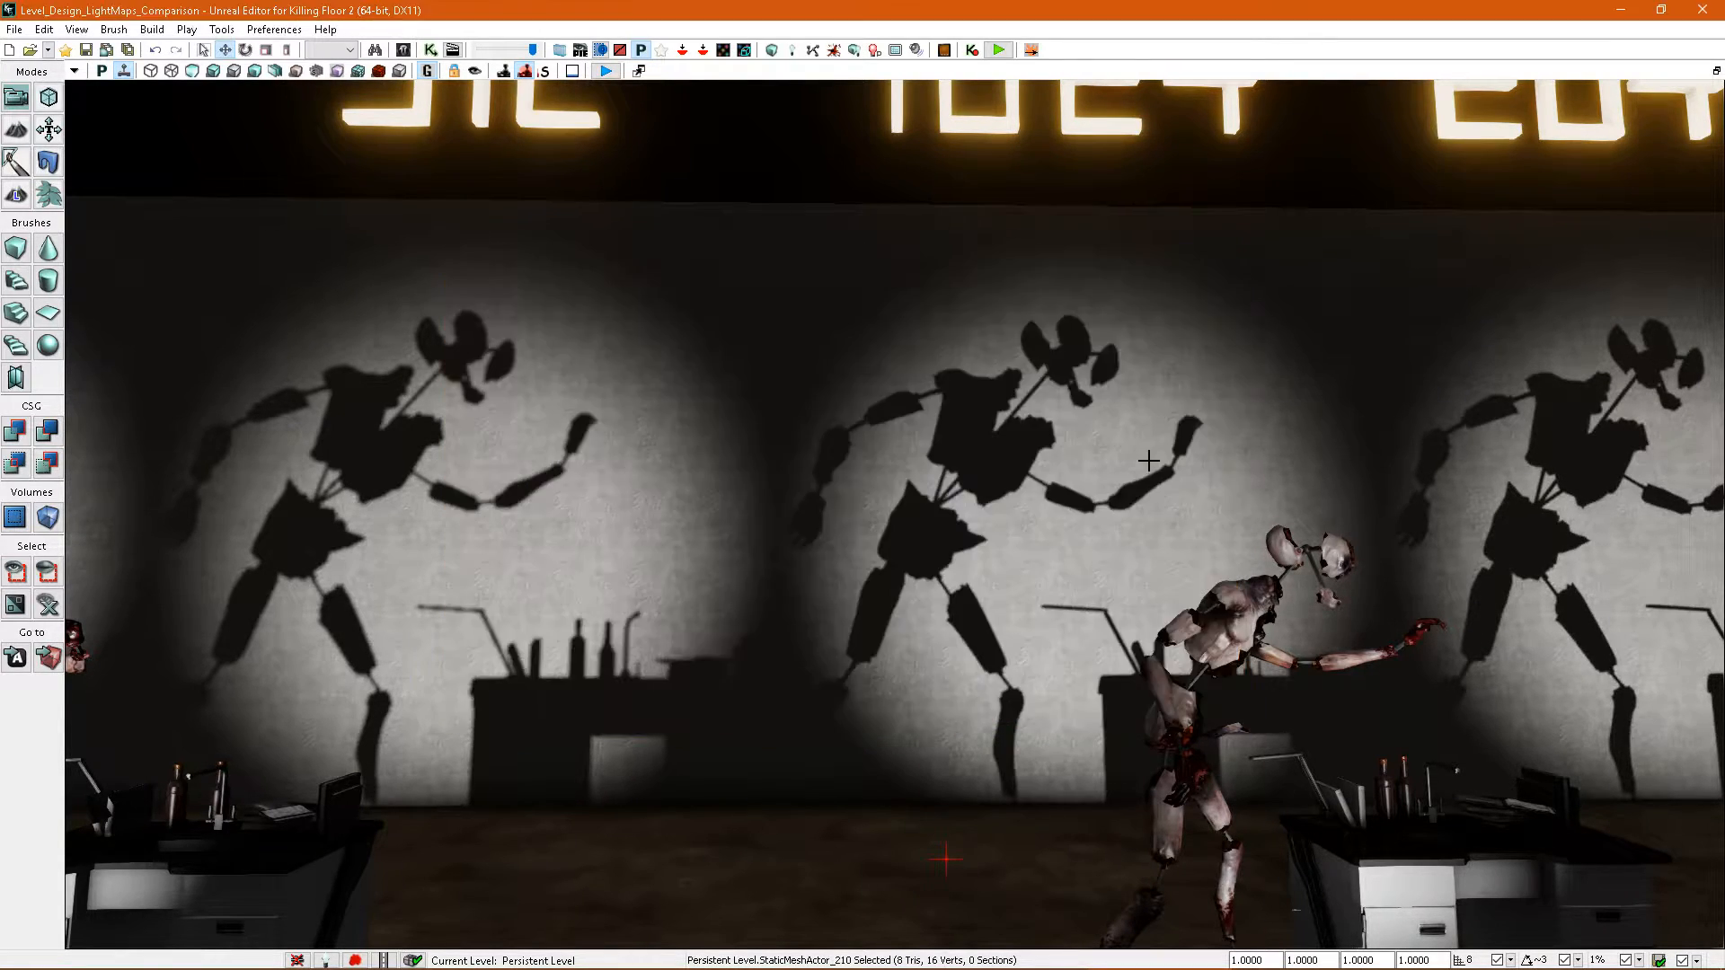
- Compare the rebuilt shadows on the 1024 and 2048 walls up close and from farther back
{"action": "right_click_drag", "start_coordinate": [1066, 515], "coordinate": [1015, 476]}
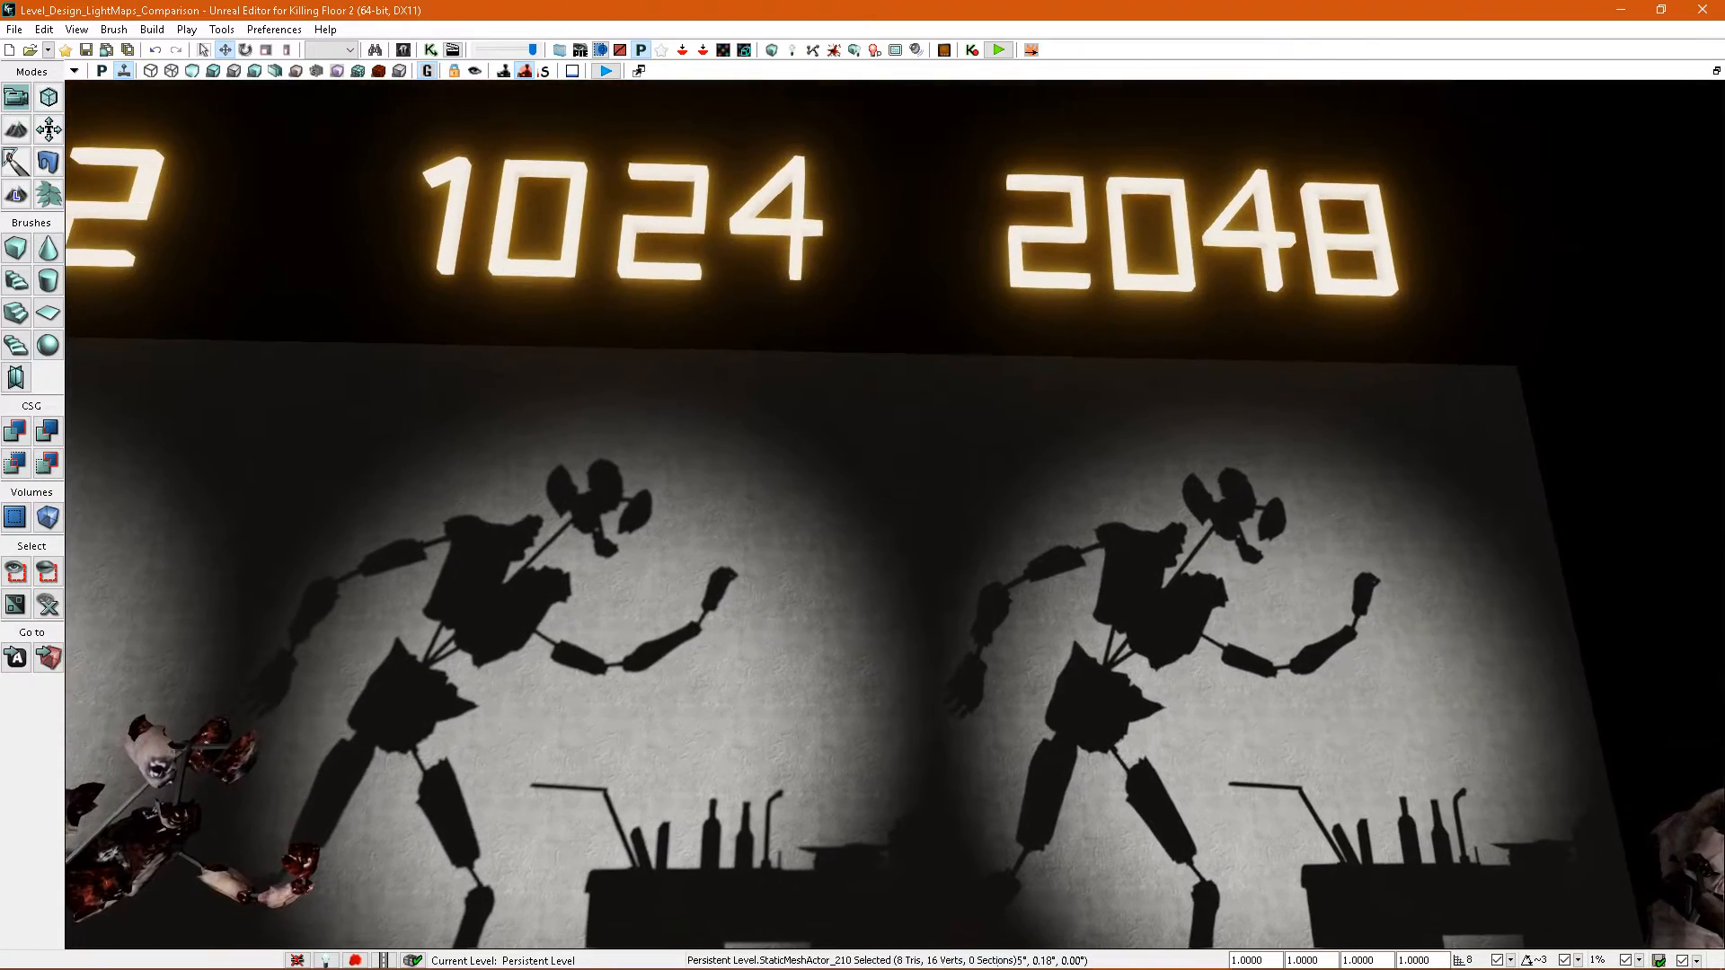
{"action": "right_click_drag", "start_coordinate": [690, 243], "coordinate": [689, 253]}
{"action": "right_click_drag", "start_coordinate": [1229, 205], "coordinate": [1051, 458]}
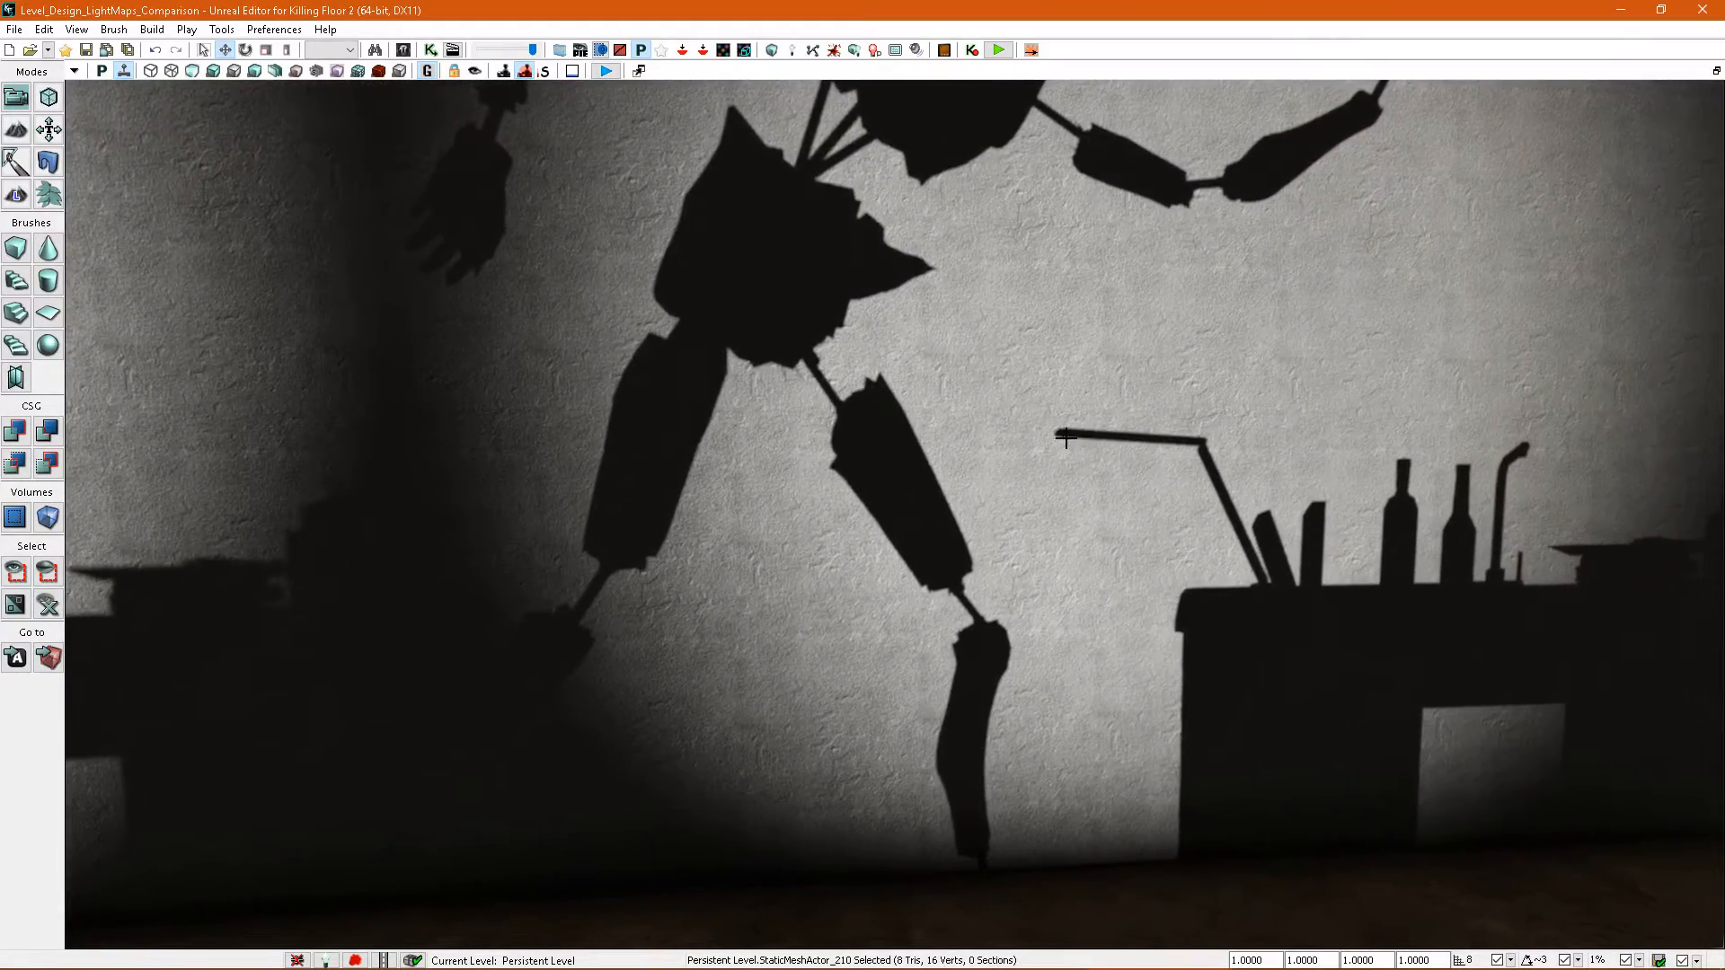
{"action": "right_click_drag", "start_coordinate": [1185, 449], "coordinate": [945, 485]}
{"action": "key", "text": "s"}
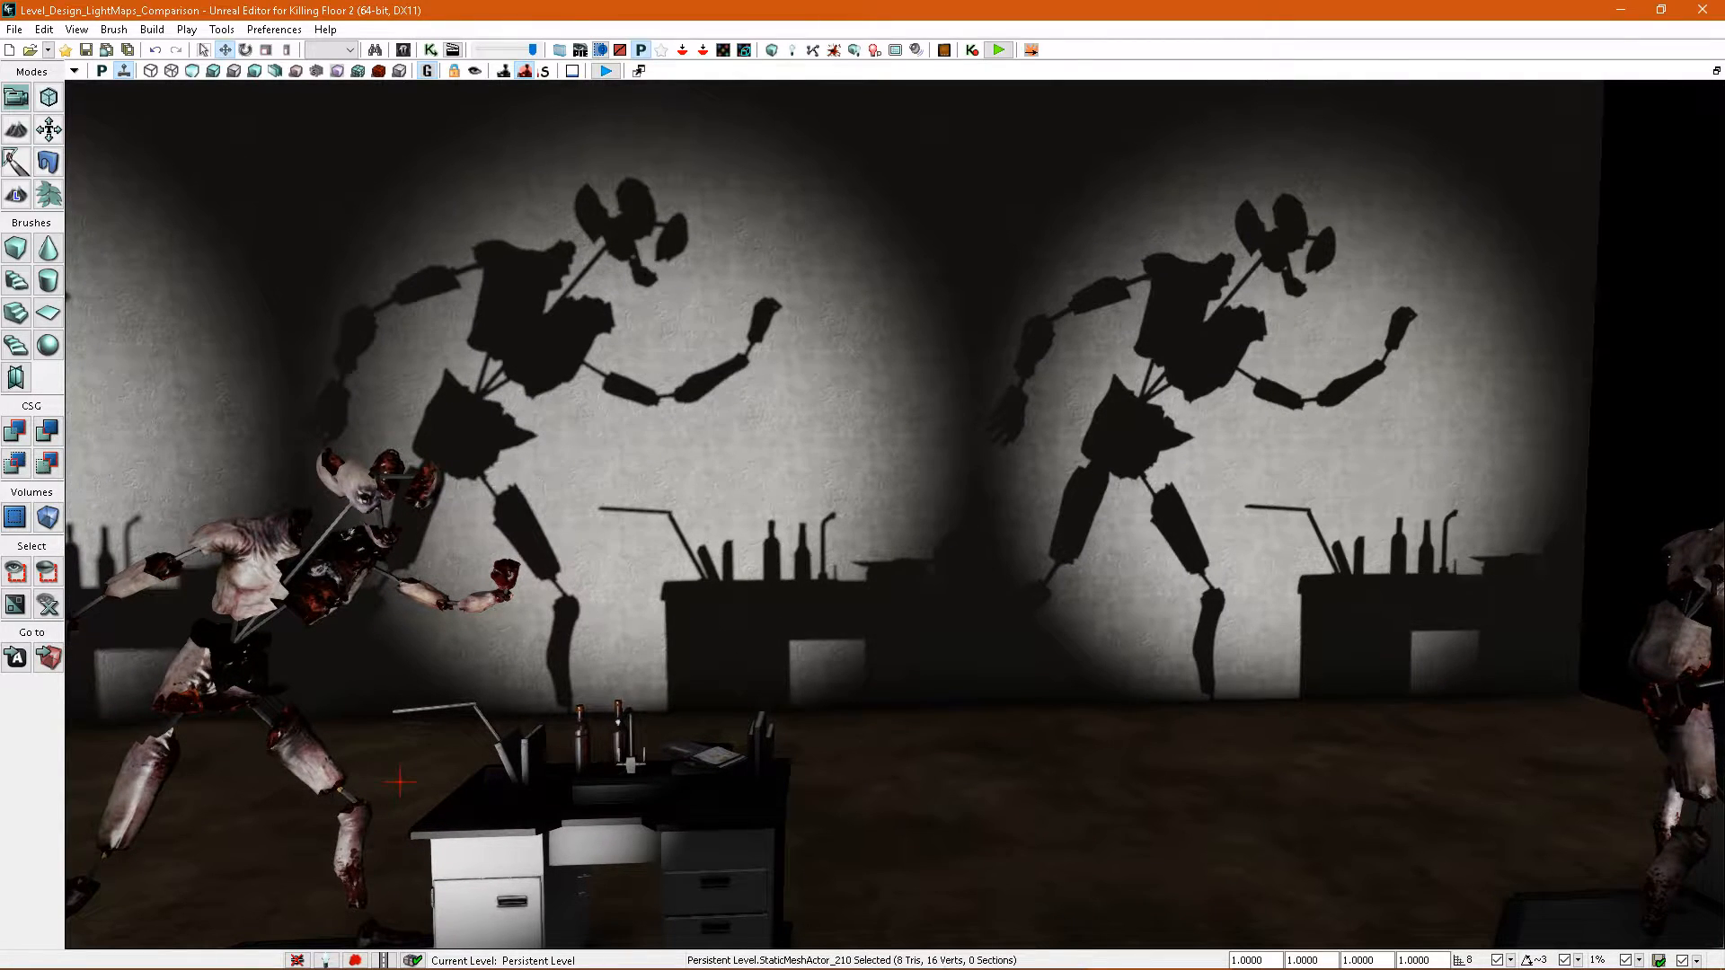
- Inspect the shadows on the 1024 and 2048 walls from different angles and clear the wall selection
{"action": "right_click_drag", "start_coordinate": [1138, 431], "coordinate": [651, 393]}
{"action": "right_click_drag", "start_coordinate": [755, 438], "coordinate": [1040, 439]}
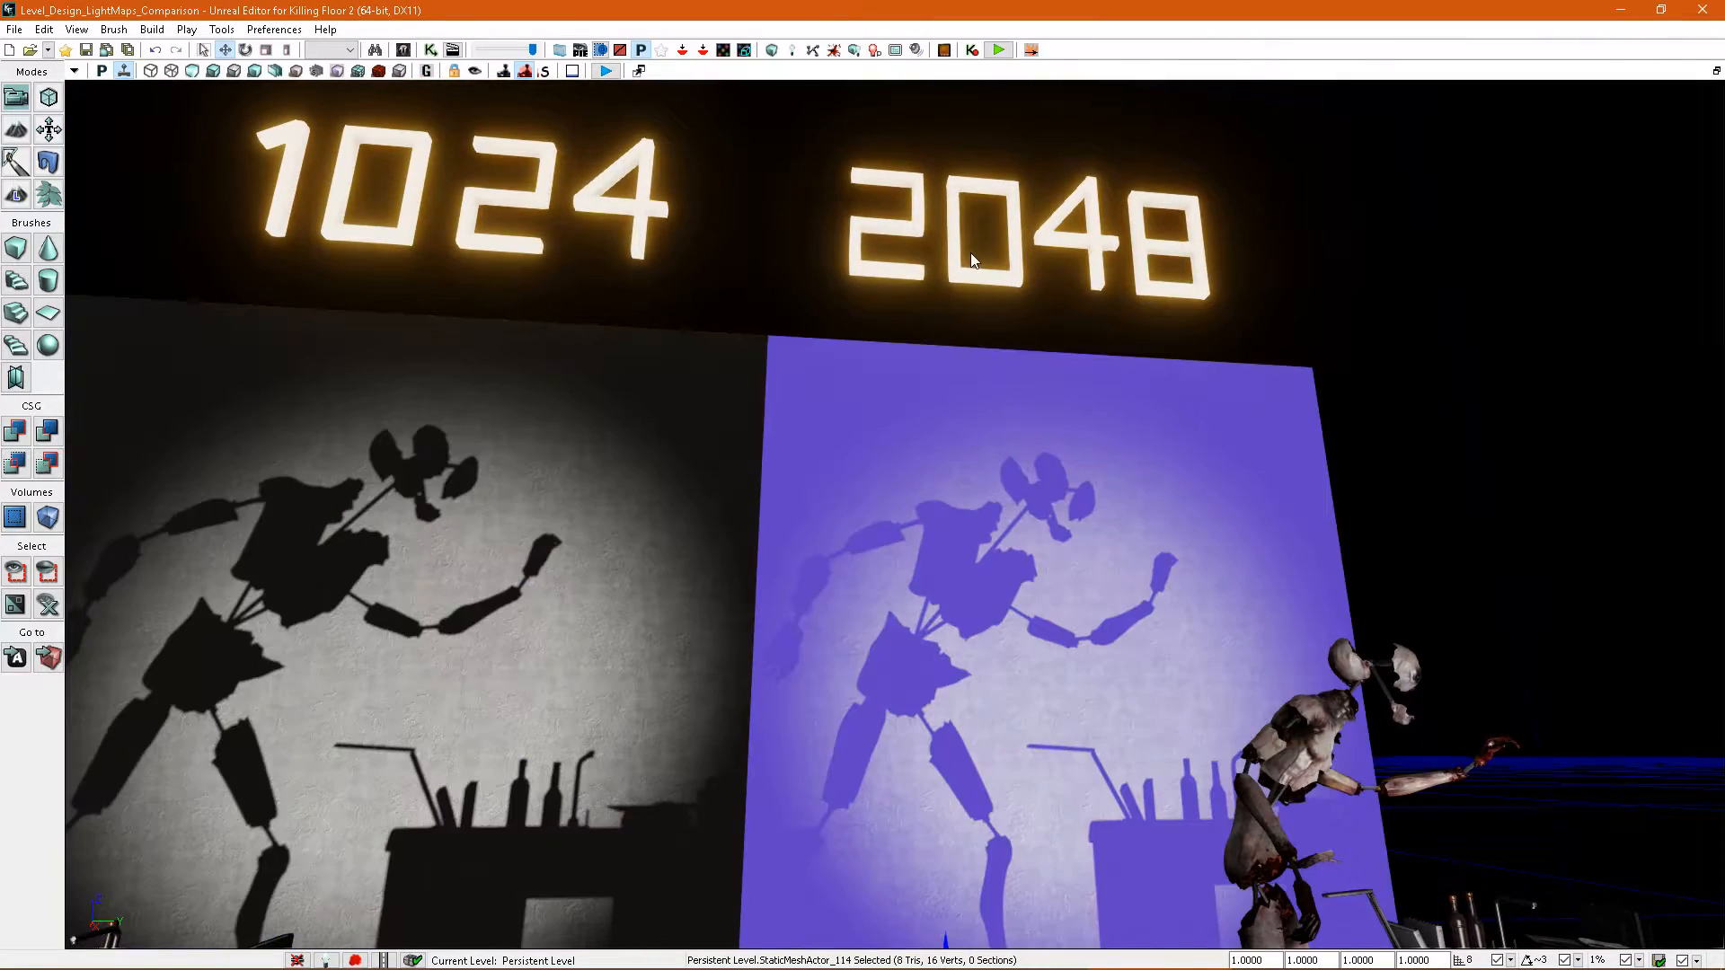
{"action": "right_click_drag", "start_coordinate": [955, 266], "coordinate": [939, 521]}
{"action": "mouse_move", "coordinate": [988, 409]}
{"action": "right_mouse_down"}
{"action": "mouse_move", "coordinate": [995, 457]}
{"action": "mouse_move", "coordinate": [1009, 443]}
{"action": "mouse_move", "coordinate": [978, 437]}
{"action": "right_mouse_up"}
{"action": "right_click_drag", "start_coordinate": [977, 539], "coordinate": [968, 312]}
{"action": "left_click", "coordinate": [937, 183]}
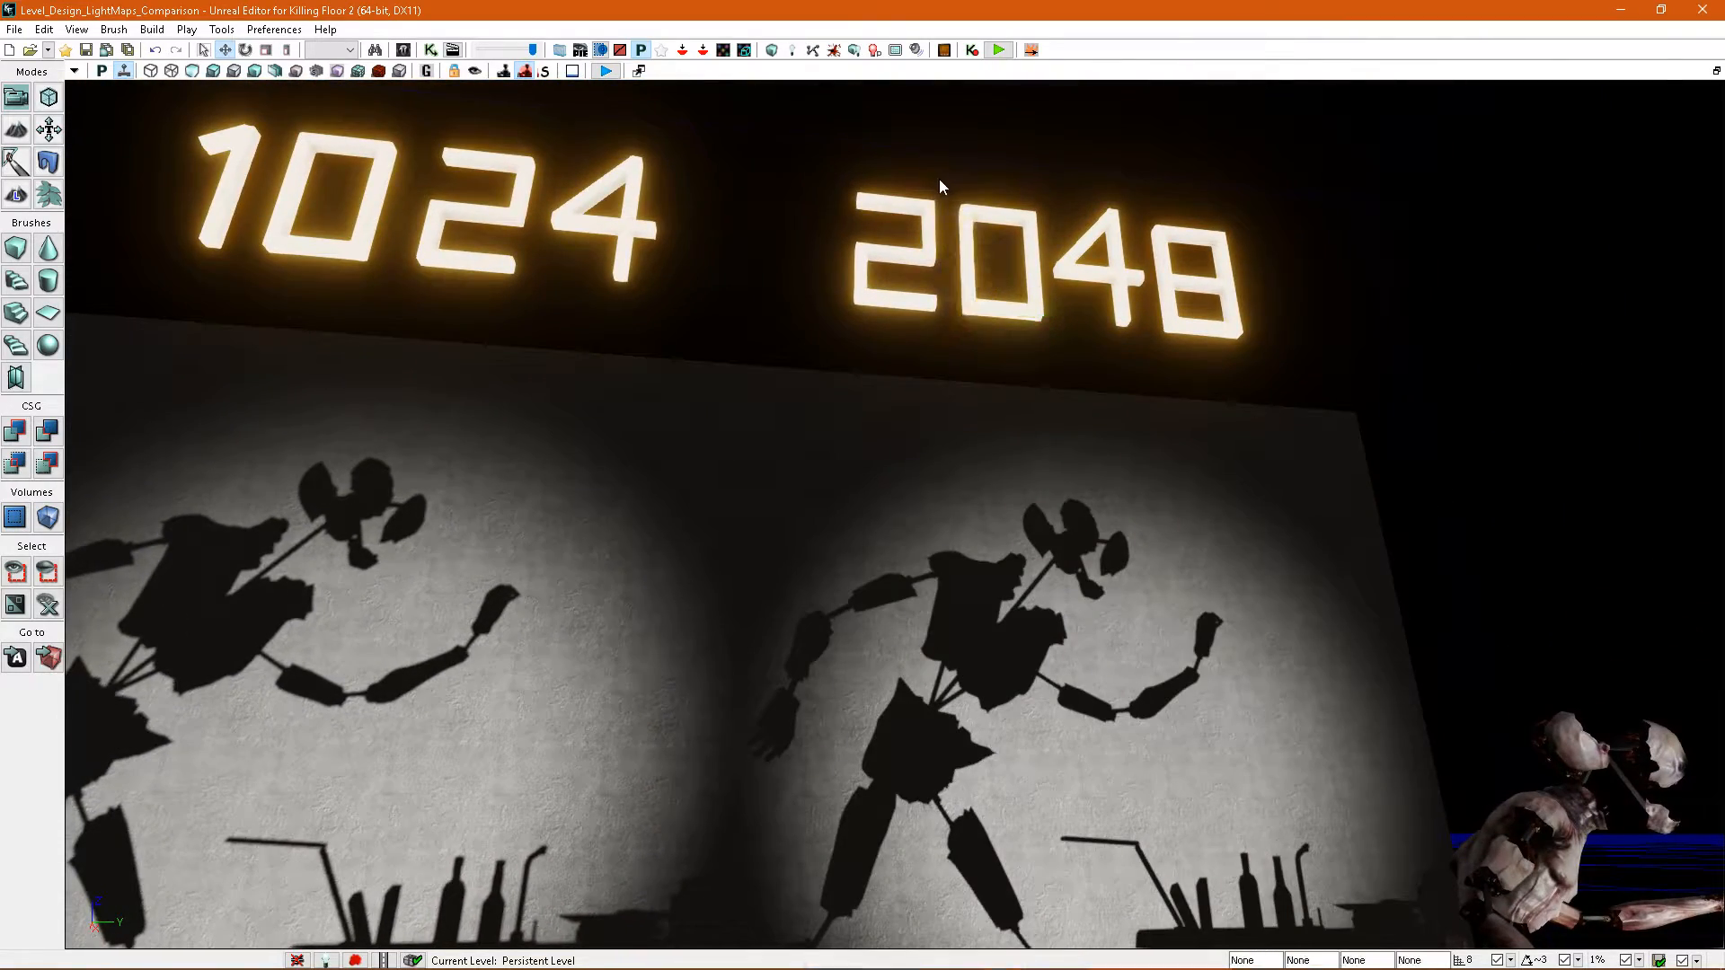
{"action": "right_click_drag", "start_coordinate": [1004, 484], "coordinate": [584, 530]}
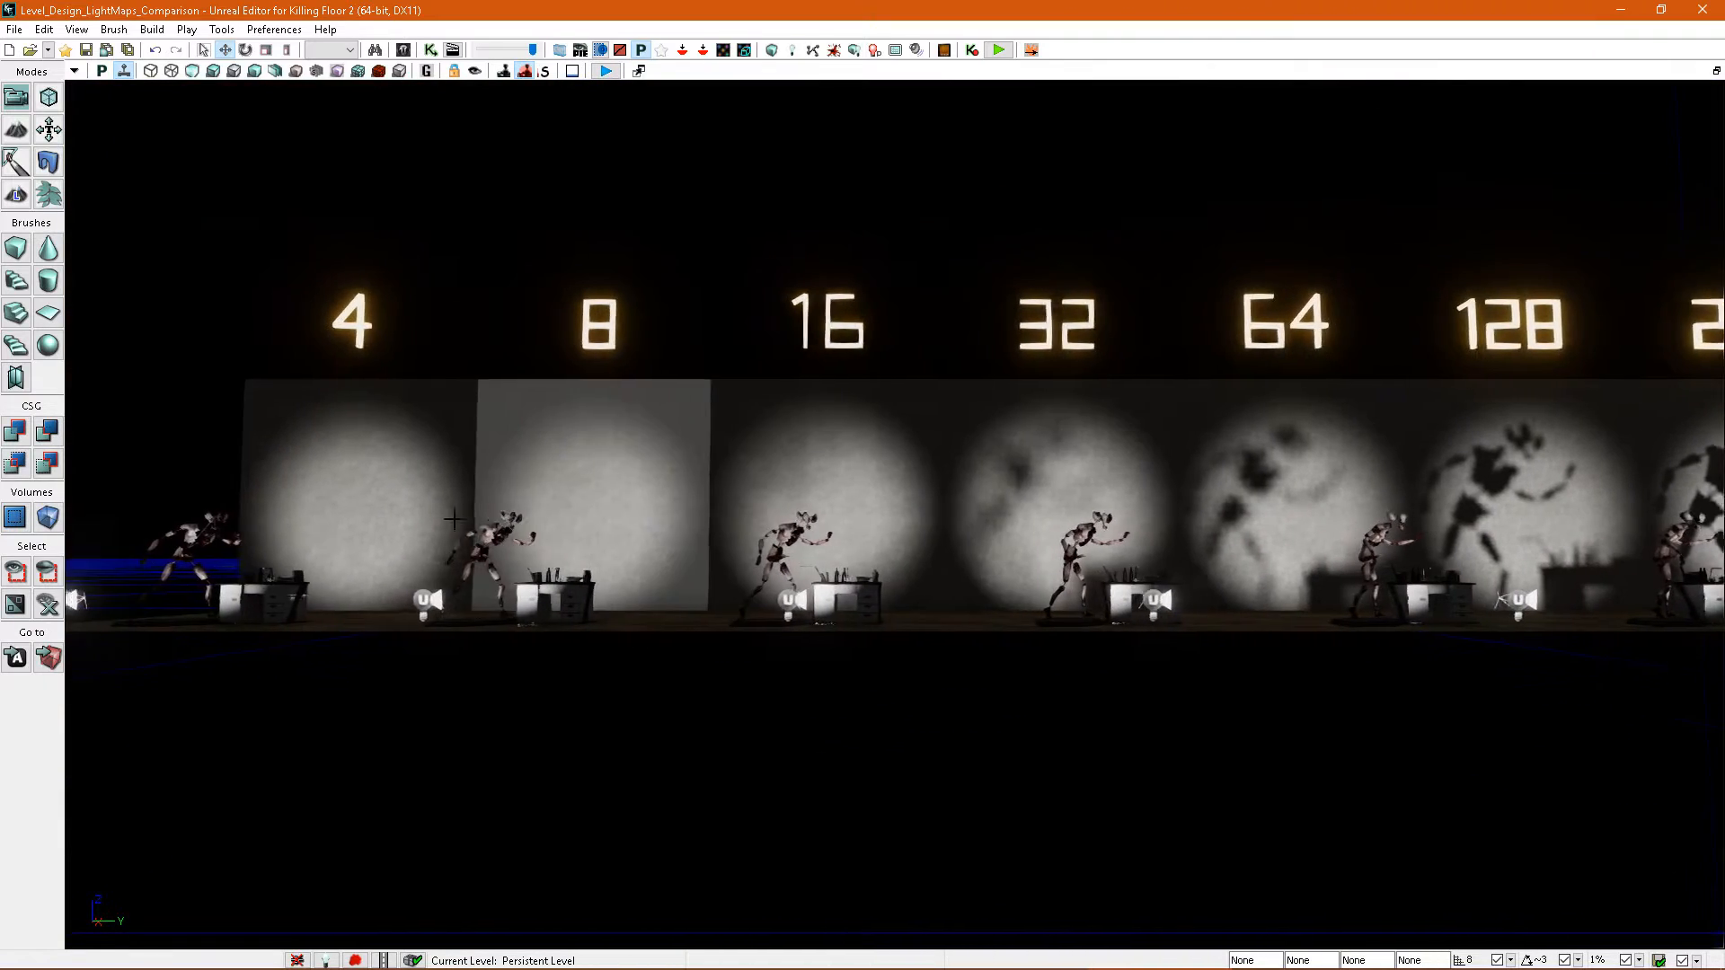
- Select the wall section under the 4 label and examine the shadows across the lower-resolution walls
{"action": "left_click", "coordinate": [405, 513]}
{"action": "right_click_drag", "start_coordinate": [405, 513], "coordinate": [728, 520]}
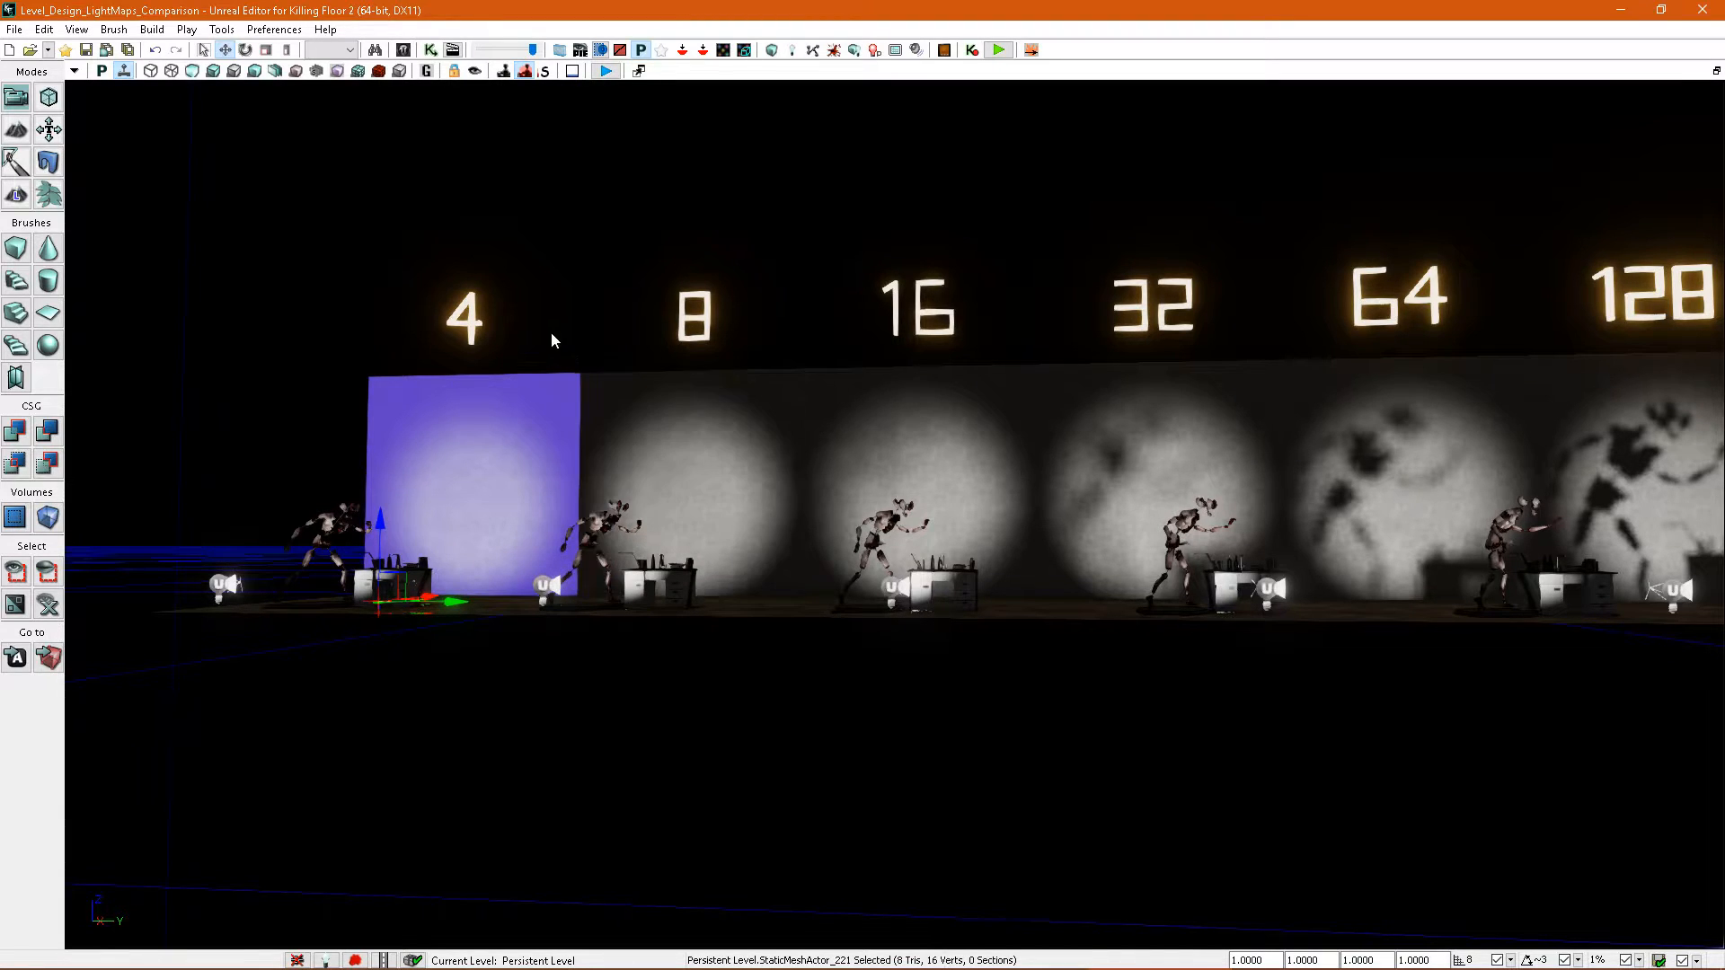
{"action": "right_click_drag", "start_coordinate": [598, 348], "coordinate": [700, 306]}
{"action": "right_click_drag", "start_coordinate": [997, 472], "coordinate": [954, 482]}
{"action": "right_click_drag", "start_coordinate": [906, 409], "coordinate": [909, 381]}
{"action": "right_click_drag", "start_coordinate": [928, 504], "coordinate": [986, 536]}
- Switch to game view, clear the selection, and view the entire row of comparison walls from 4 to 2048
{"action": "key", "text": "g"}
{"action": "key", "text": "g"}
{"action": "key", "text": "g"}
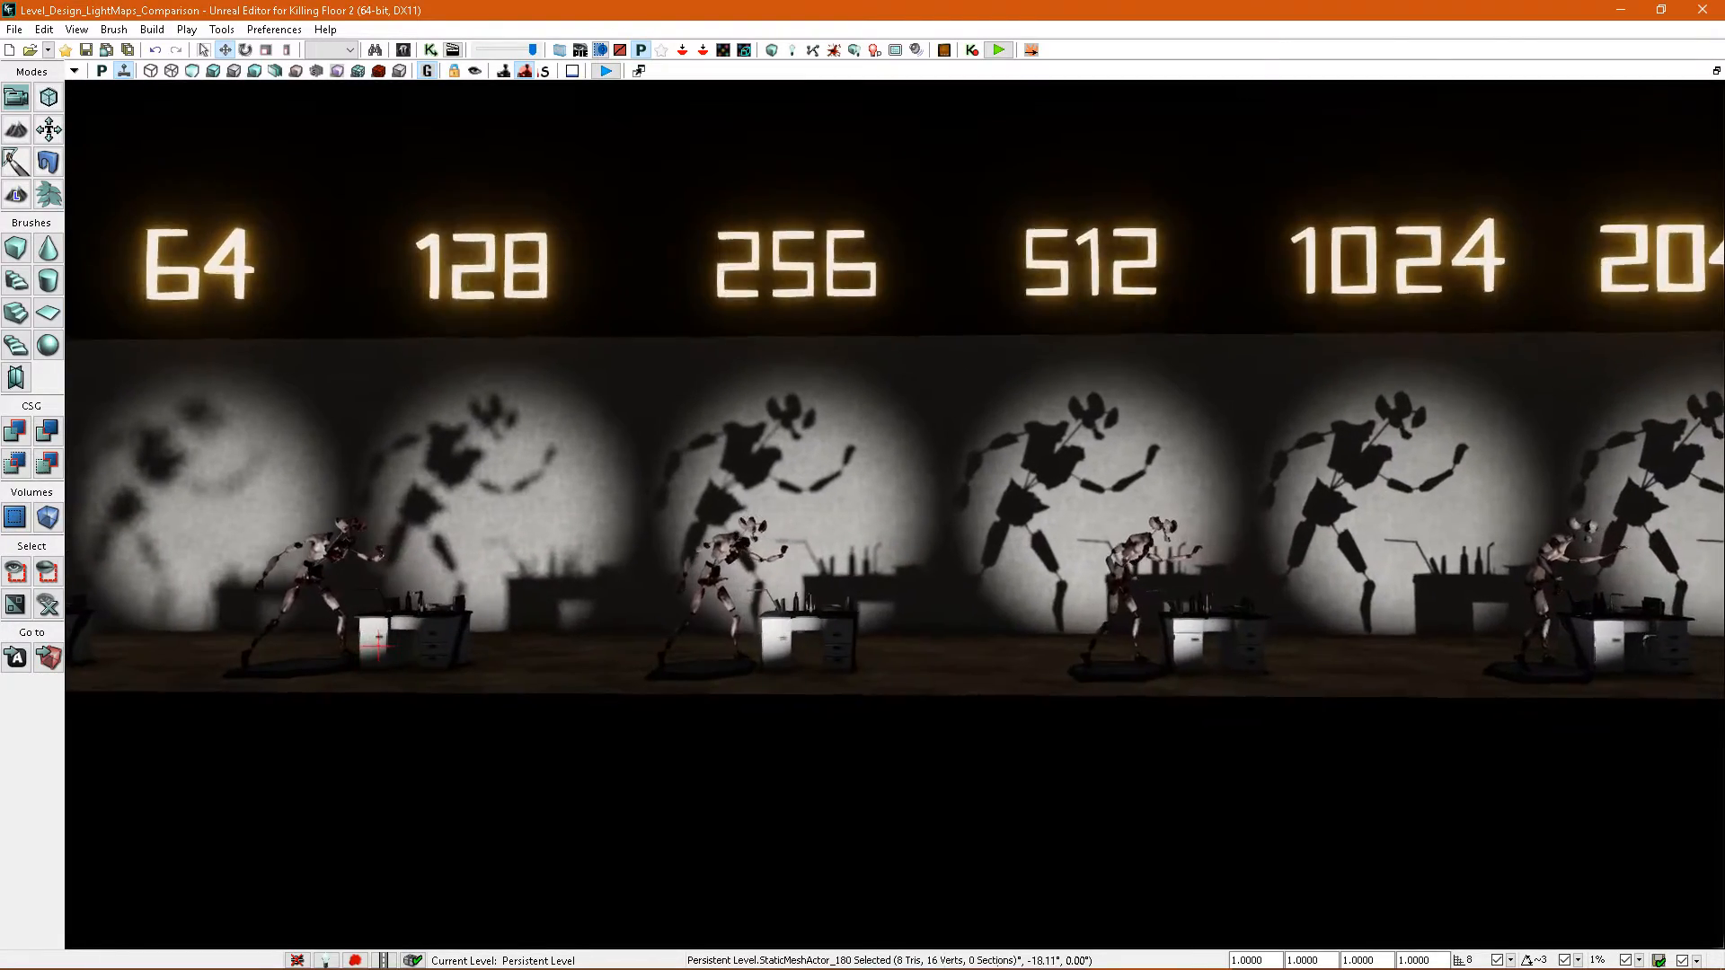
{"action": "right_click_drag", "start_coordinate": [986, 535], "coordinate": [897, 591]}
{"action": "right_click_drag", "start_coordinate": [825, 306], "coordinate": [816, 306]}
{"action": "left_click", "coordinate": [942, 384]}
{"action": "right_click_drag", "start_coordinate": [941, 385], "coordinate": [942, 384]}
{"action": "scroll", "coordinate": [941, 393], "scroll_direction": "down", "scroll_amount": 3}
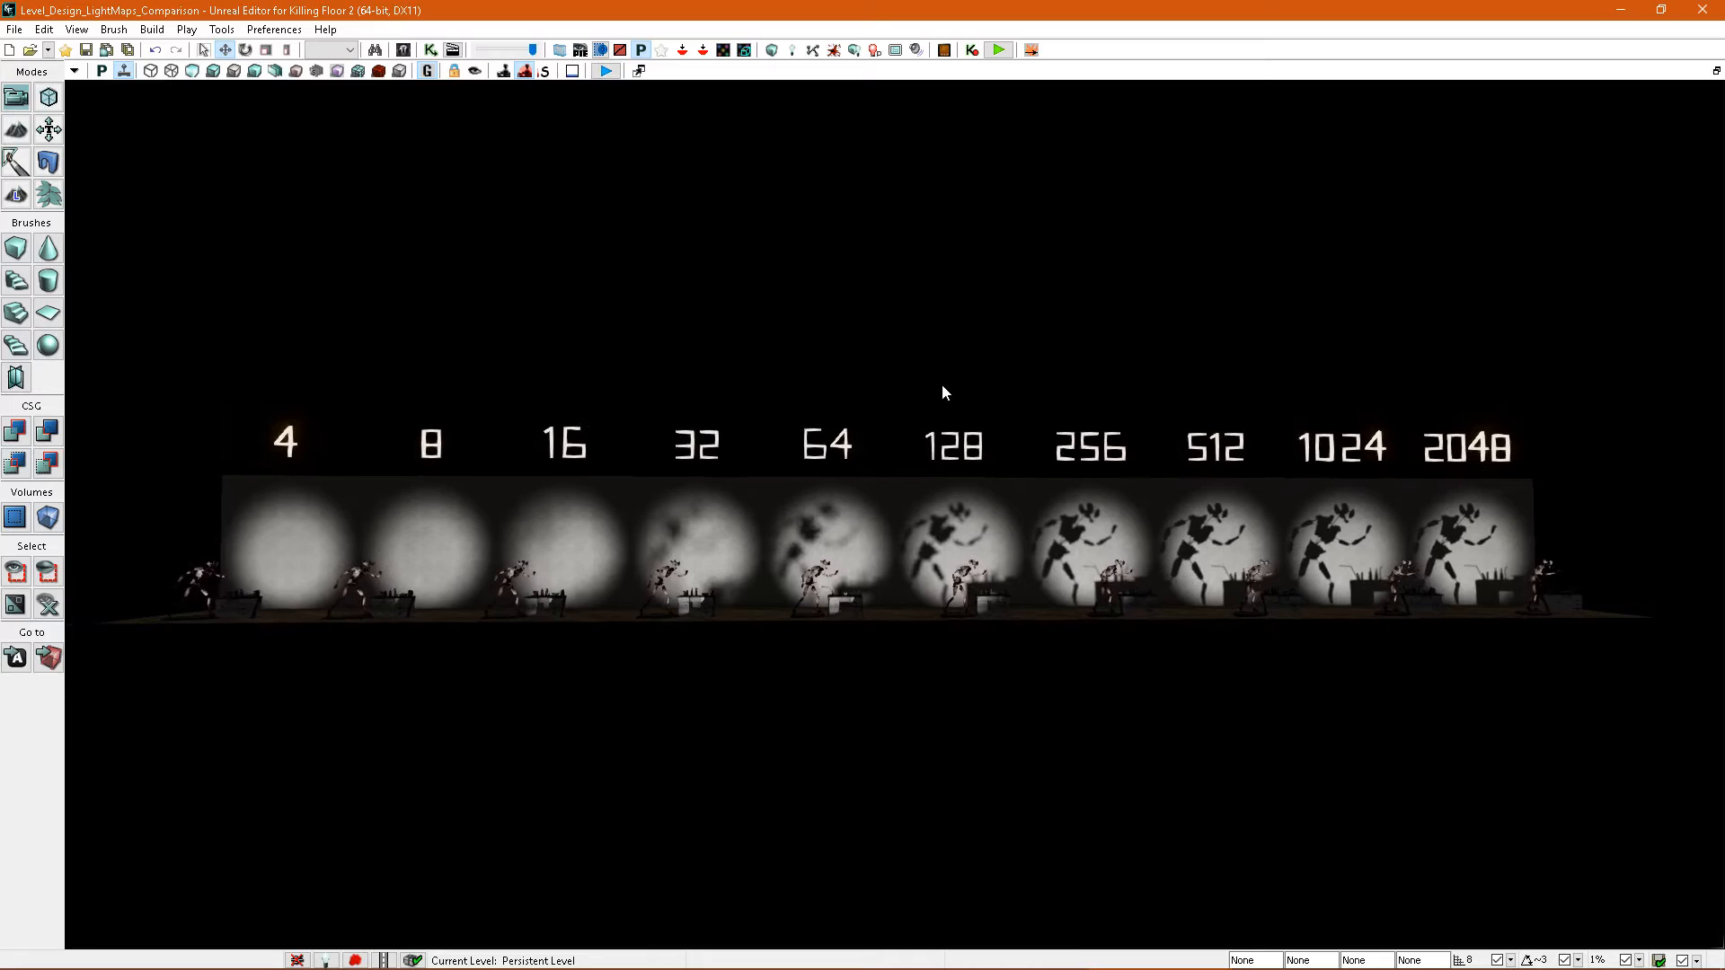